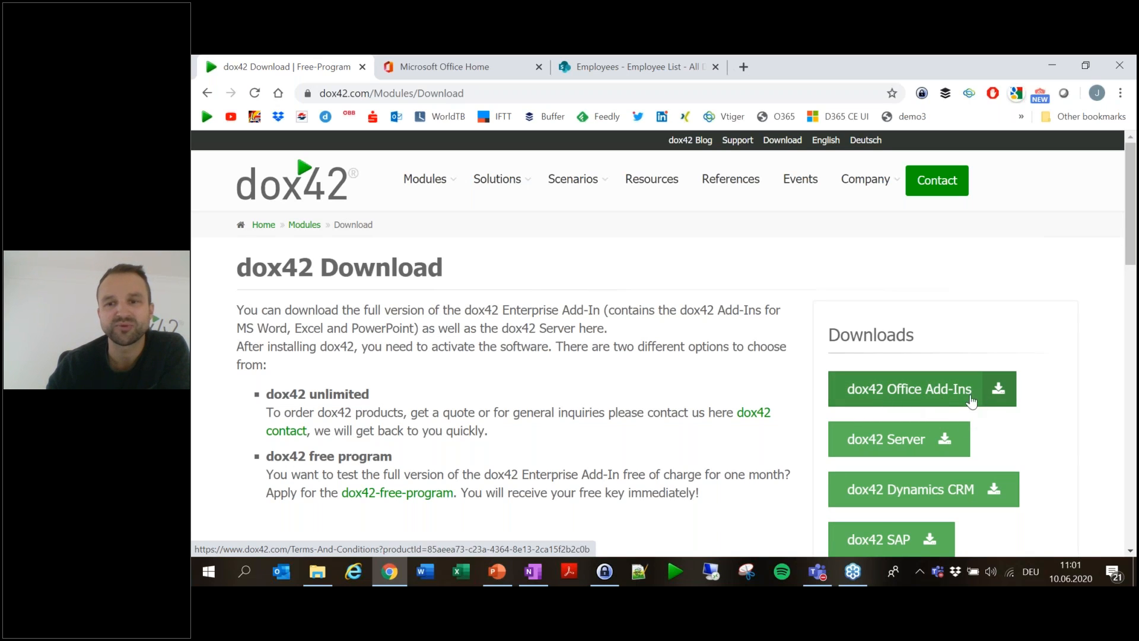
- On the dox42 Contact Us form, tick the Free Key option and look over the empty fields
left_click(954, 193)
left_click(254, 439)
scroll(439, 454, "down", 3)
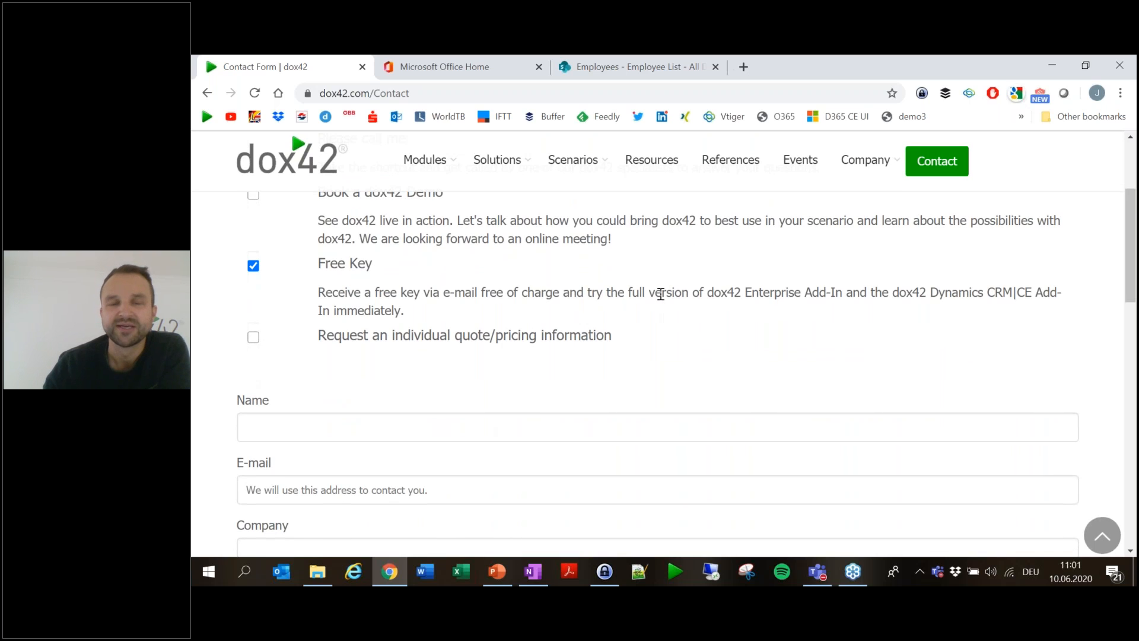
scroll(356, 327, "down", 10)
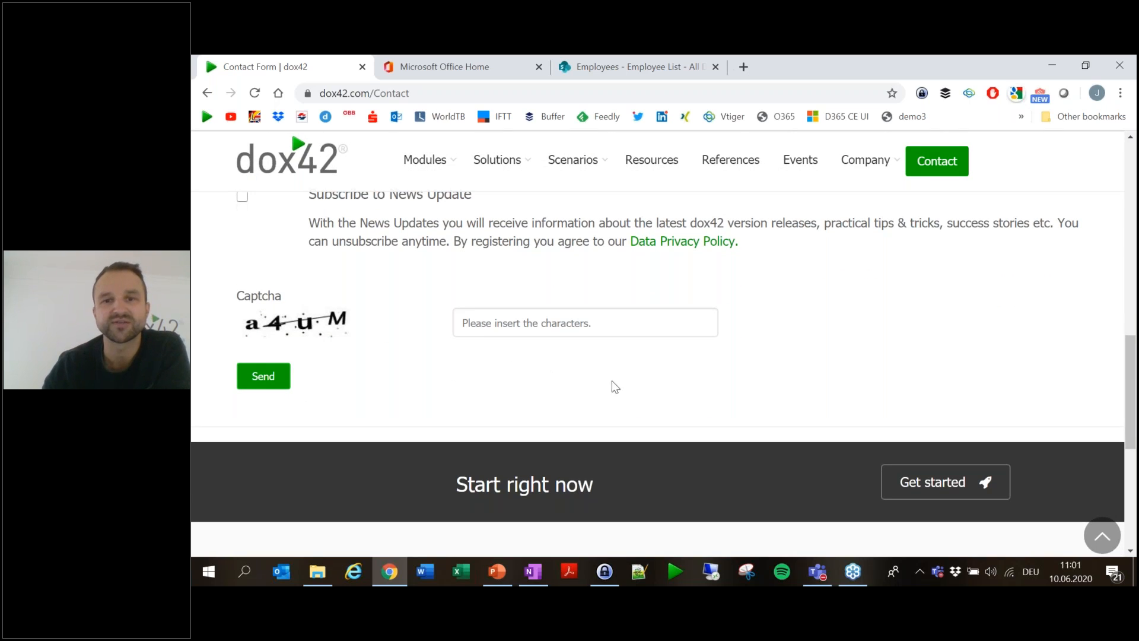
scroll(611, 386, "up", 10)
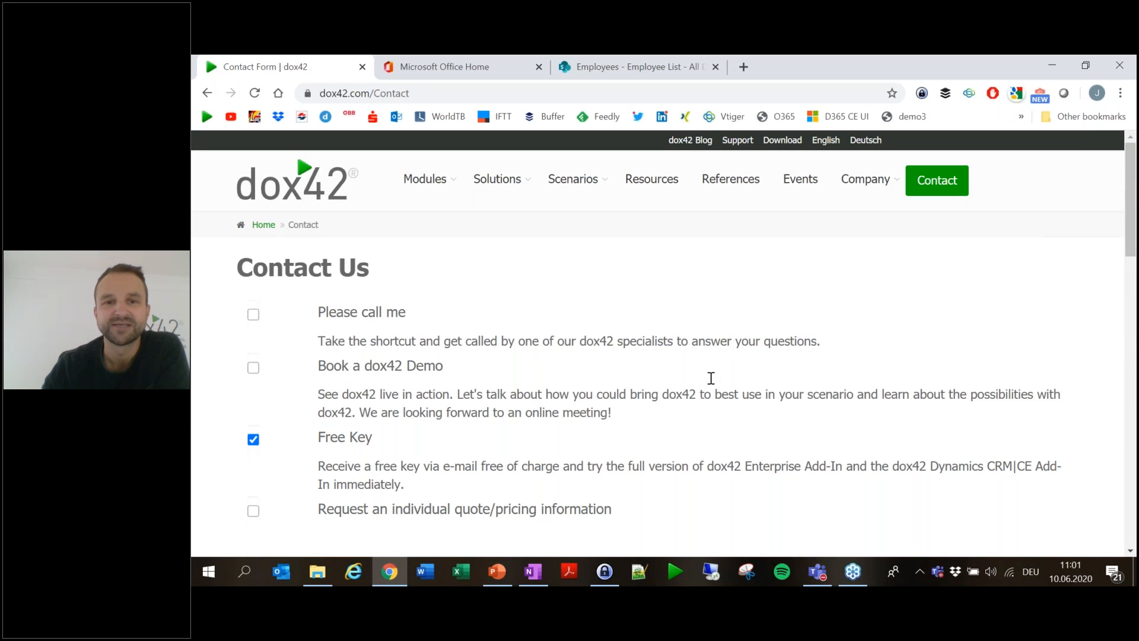
scroll(611, 339, "down", 5)
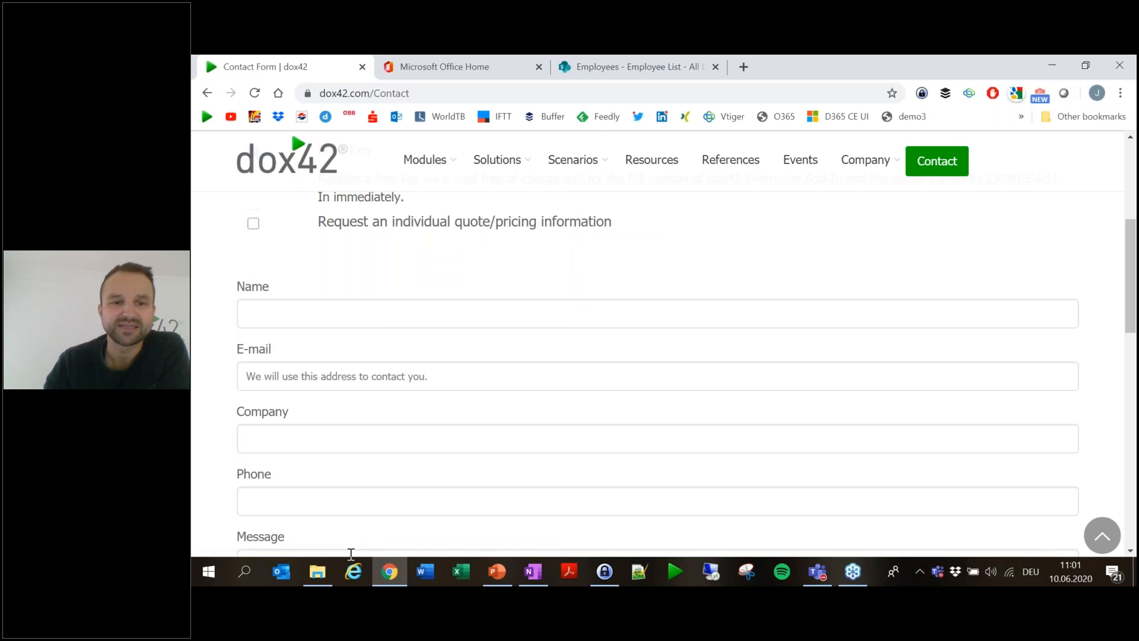
mouse_move(322, 581)
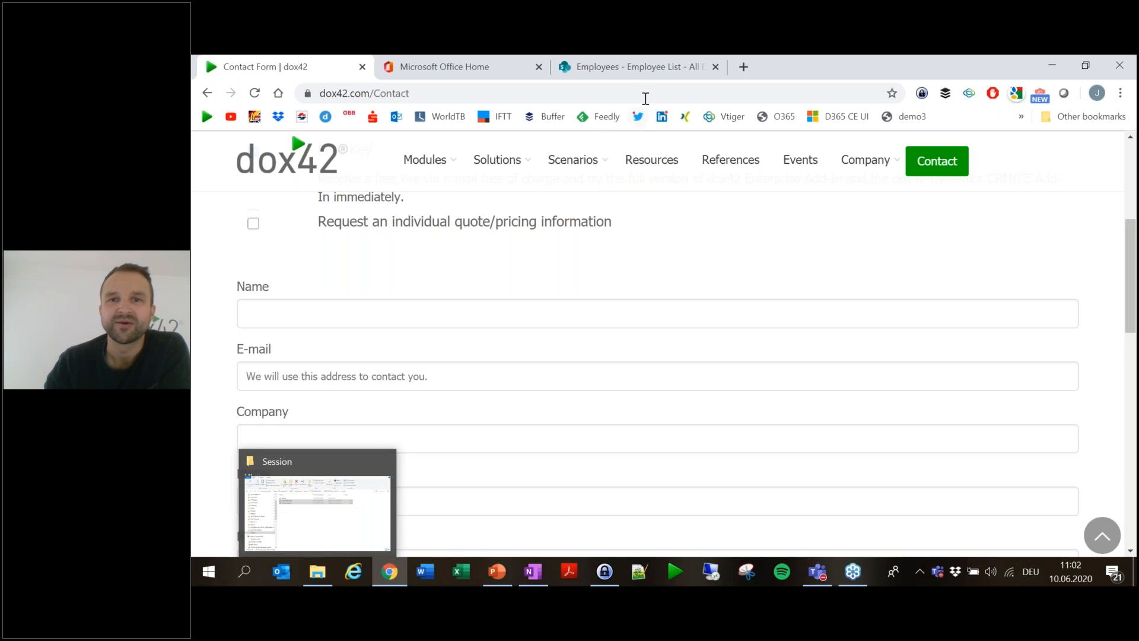
- Switch to the SharePoint Employee List and scroll left to reveal the Name column
left_click(652, 70)
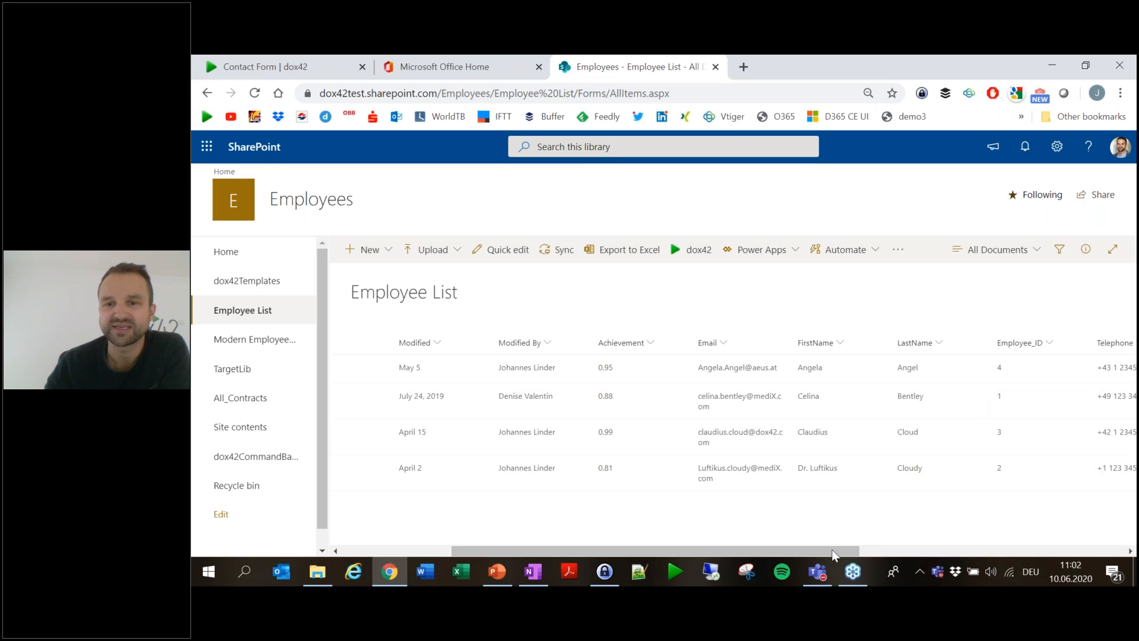
left_click_drag(798, 552, 692, 535)
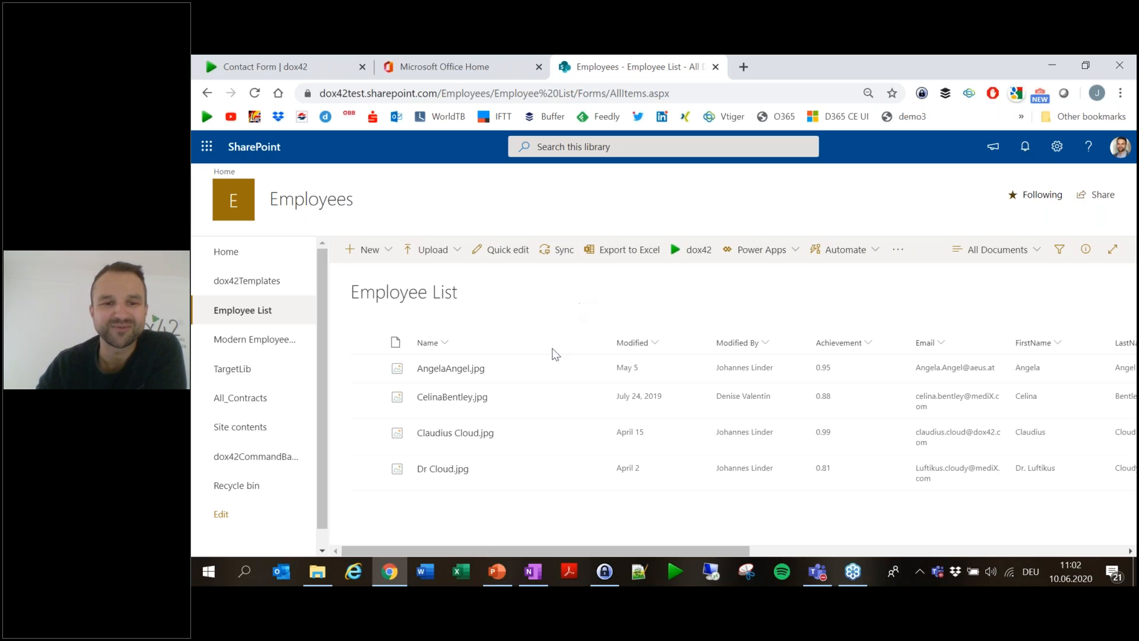
- Open EmployeeList.xlsx from the Session folder in File Explorer
left_click(315, 579)
left_click(521, 320)
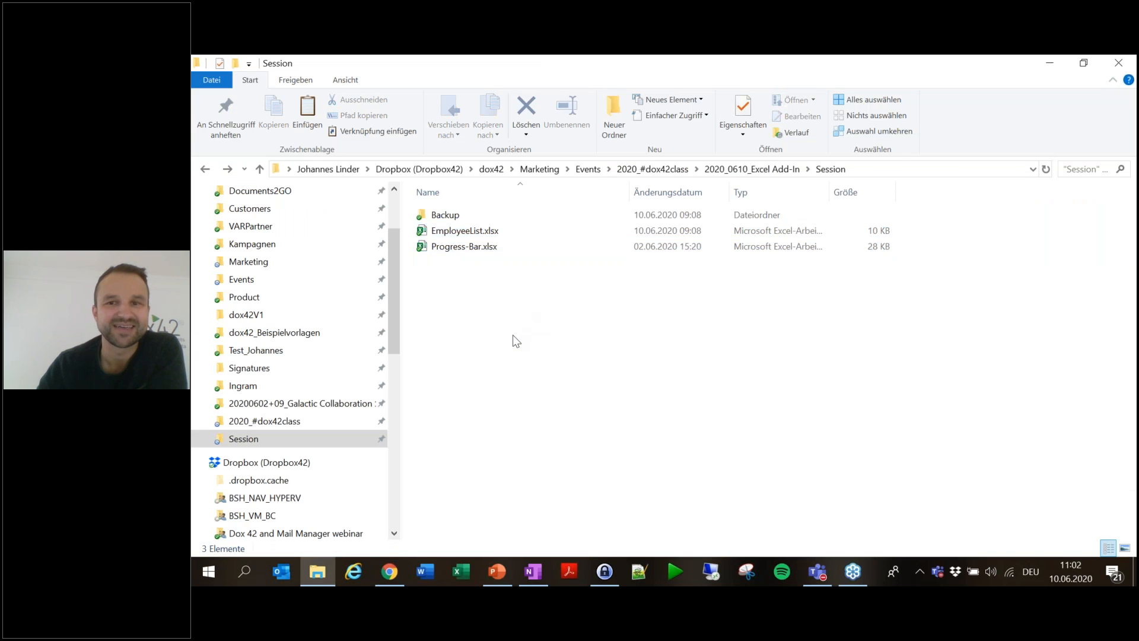
double_click(469, 235)
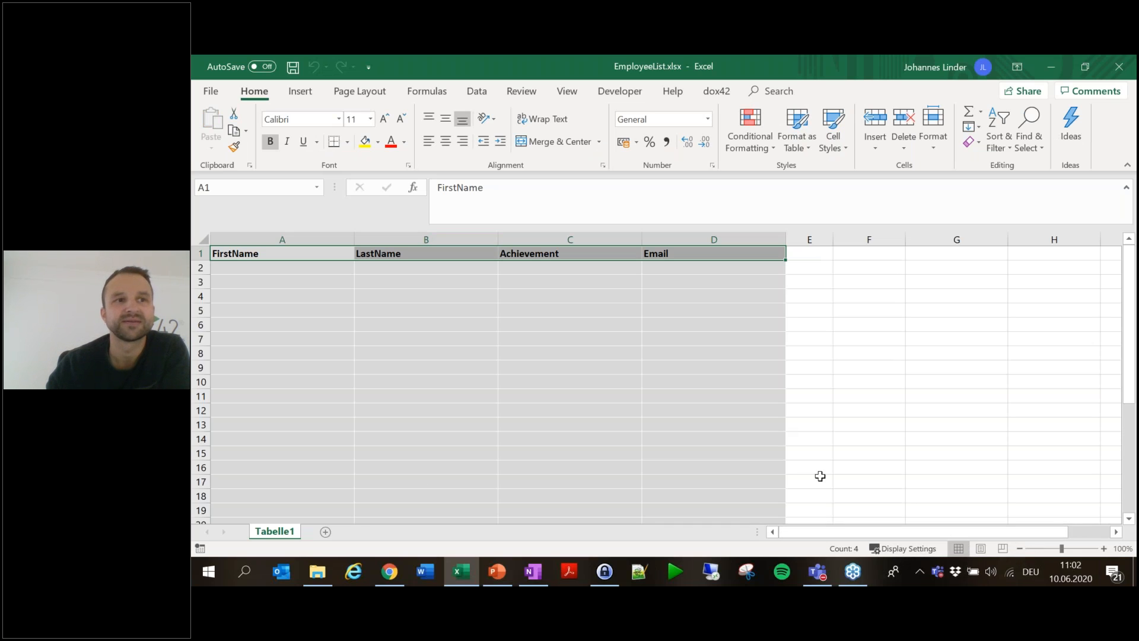
- Show the dox42 ribbon commands and deselect the EmployeeList header row
left_click(716, 92)
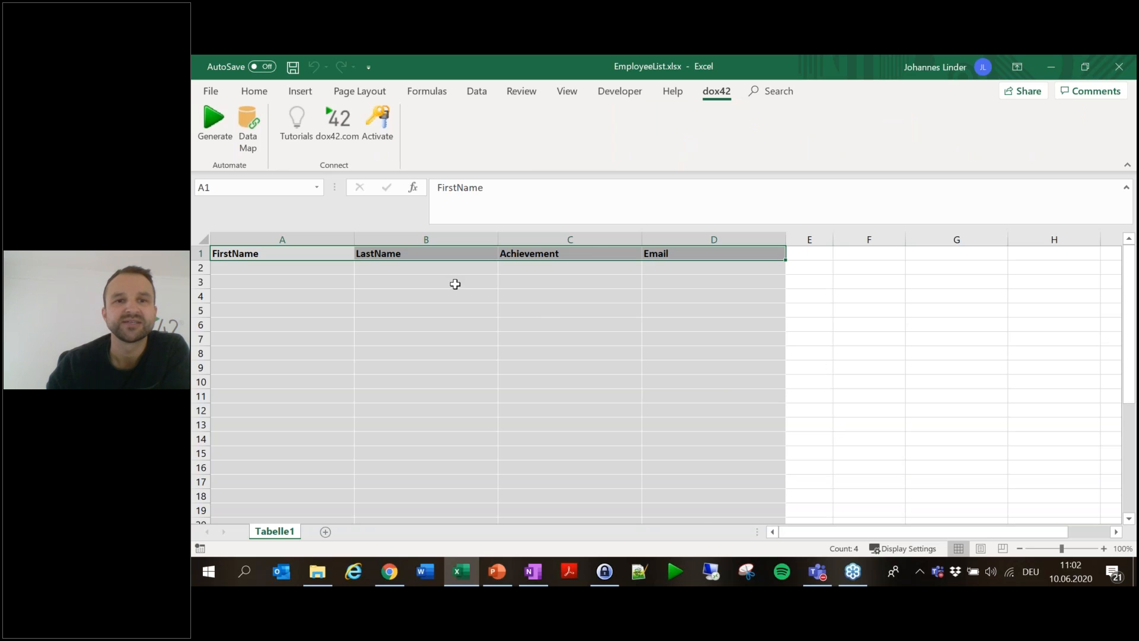
left_click(411, 411)
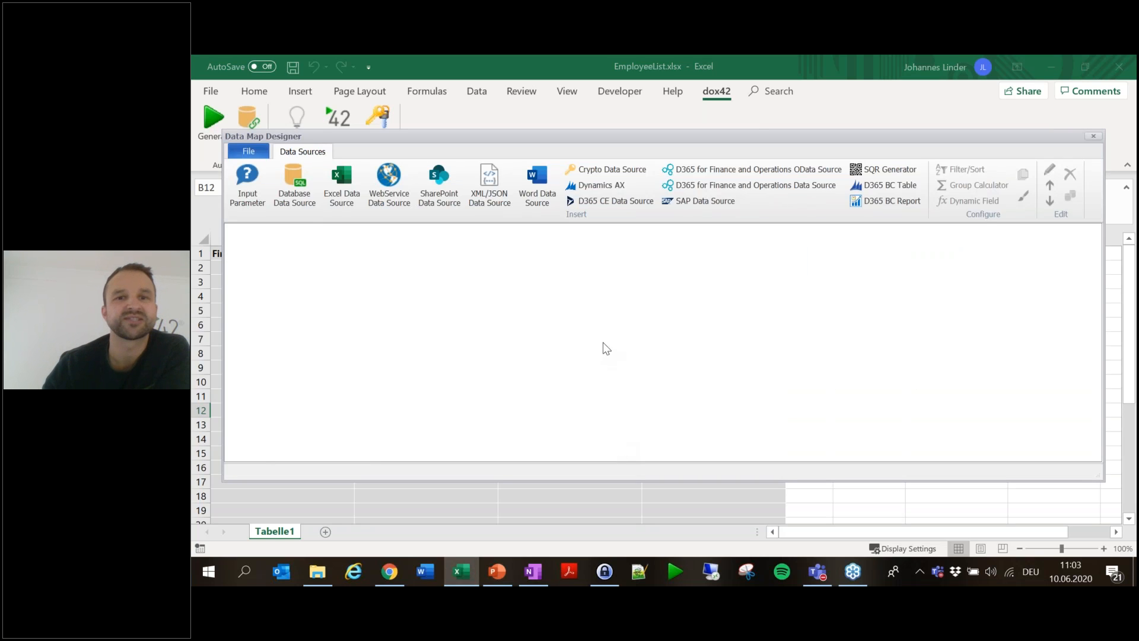
- Nudge the Data Map Designer window and add a SharePoint data source, defaulting to Sharepoint1
left_click_drag(589, 147, 598, 157)
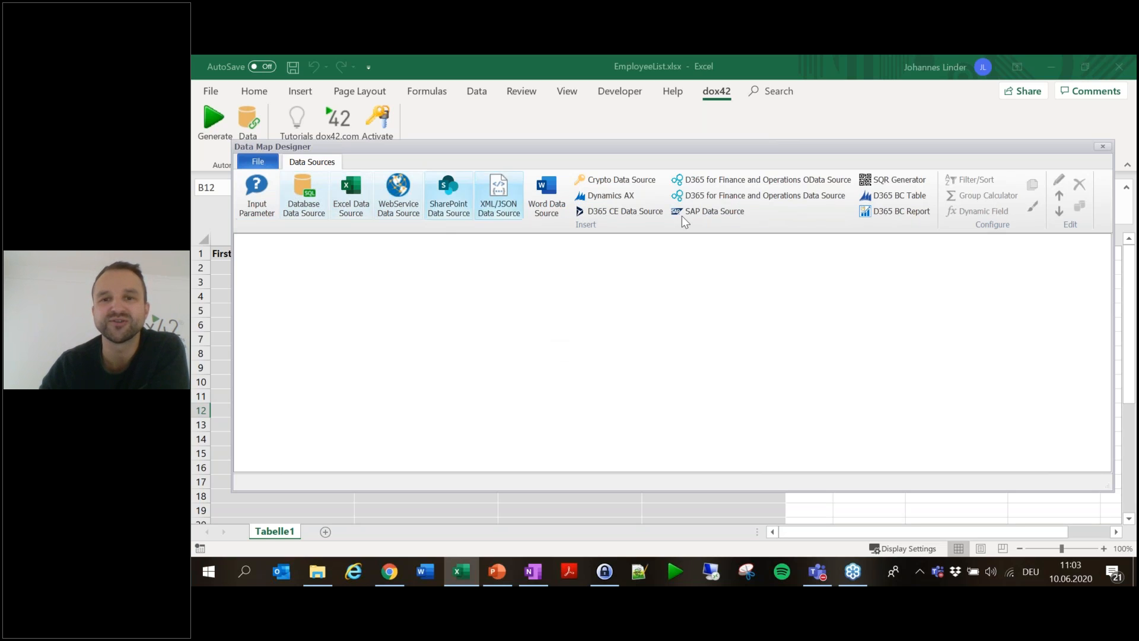
left_click(437, 214)
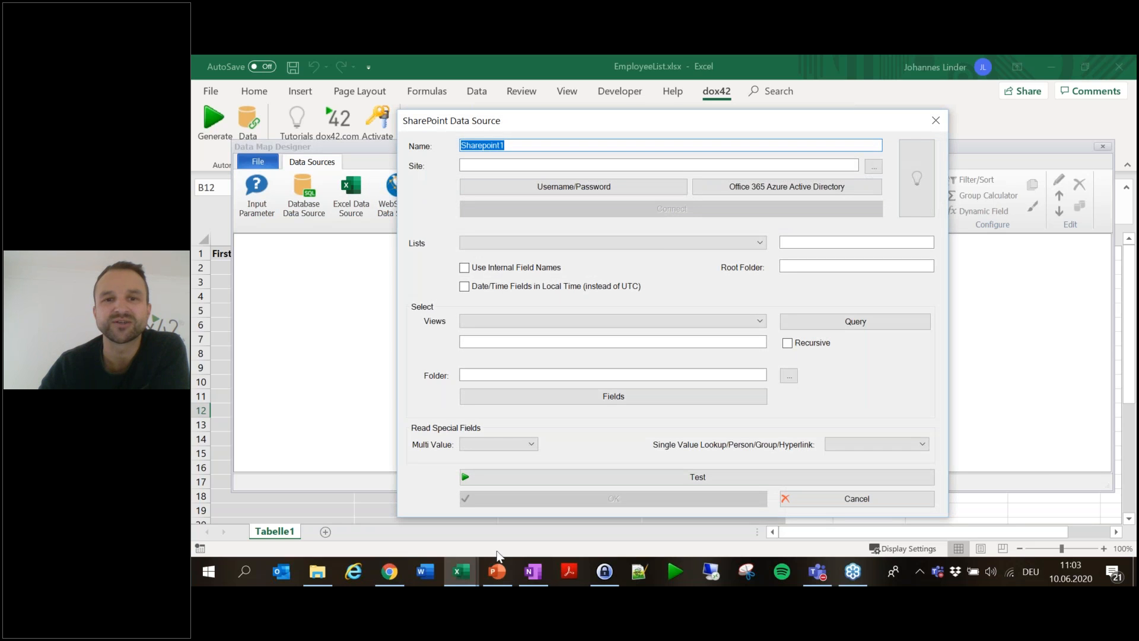
- Name the SharePoint source EmployeeList and select the Employees site URL in the browser's address bar
type("EmployeeList")
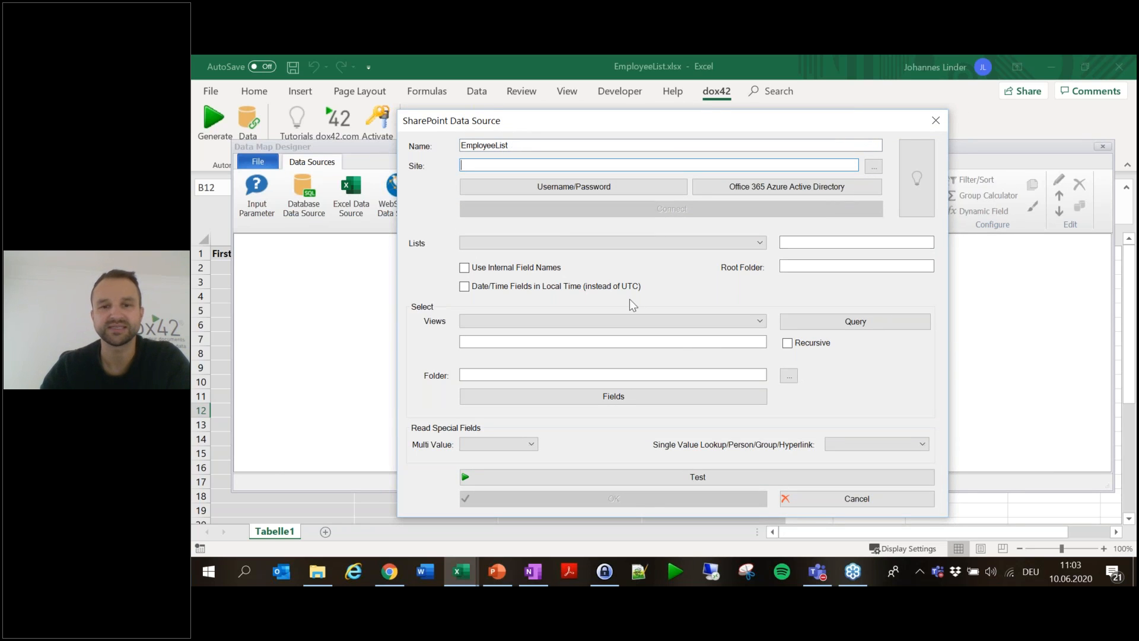
left_click(388, 575)
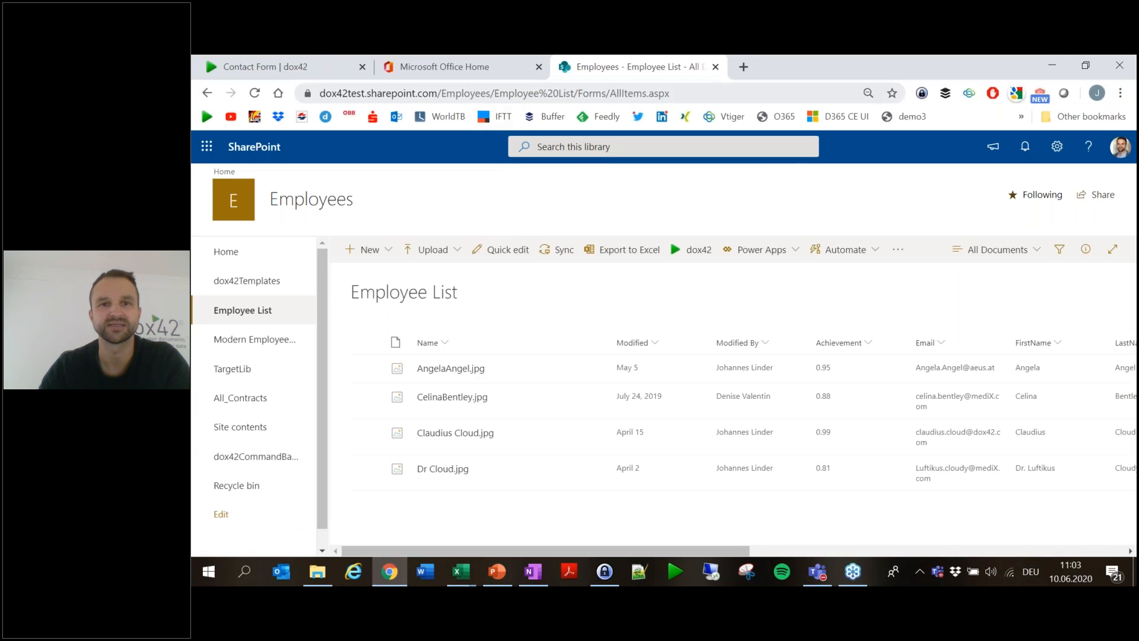
left_click(503, 87)
left_click(495, 96)
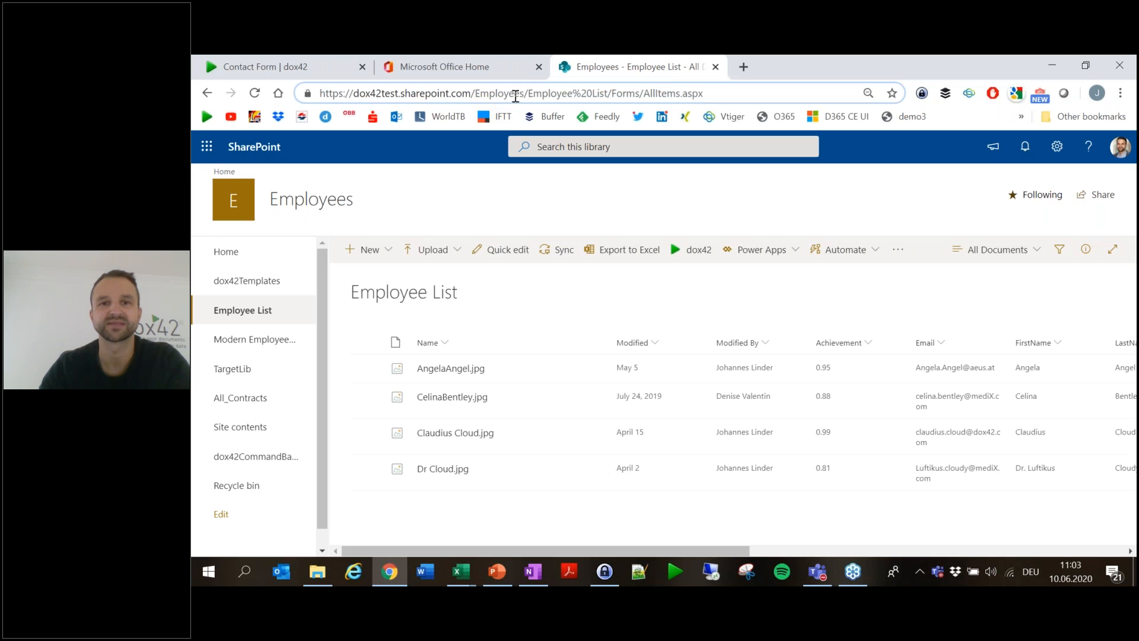
left_click_drag(527, 93, 247, 155)
key("ctrl+c")
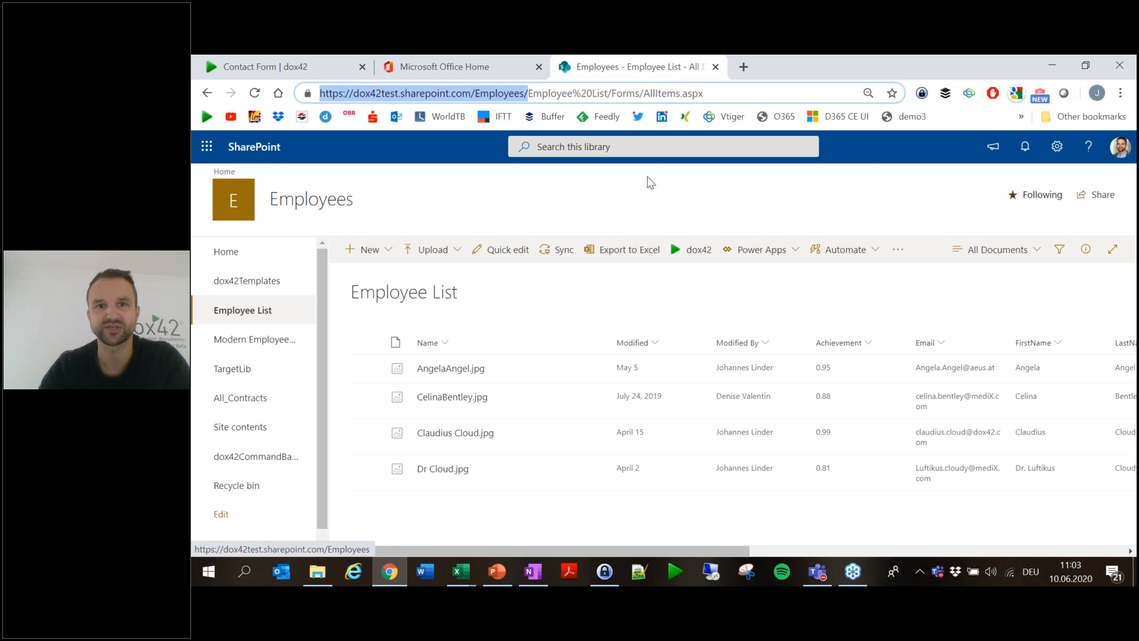
- Paste the Employees site URL, enter the SharePoint Online username and password, and connect
left_click(1052, 65)
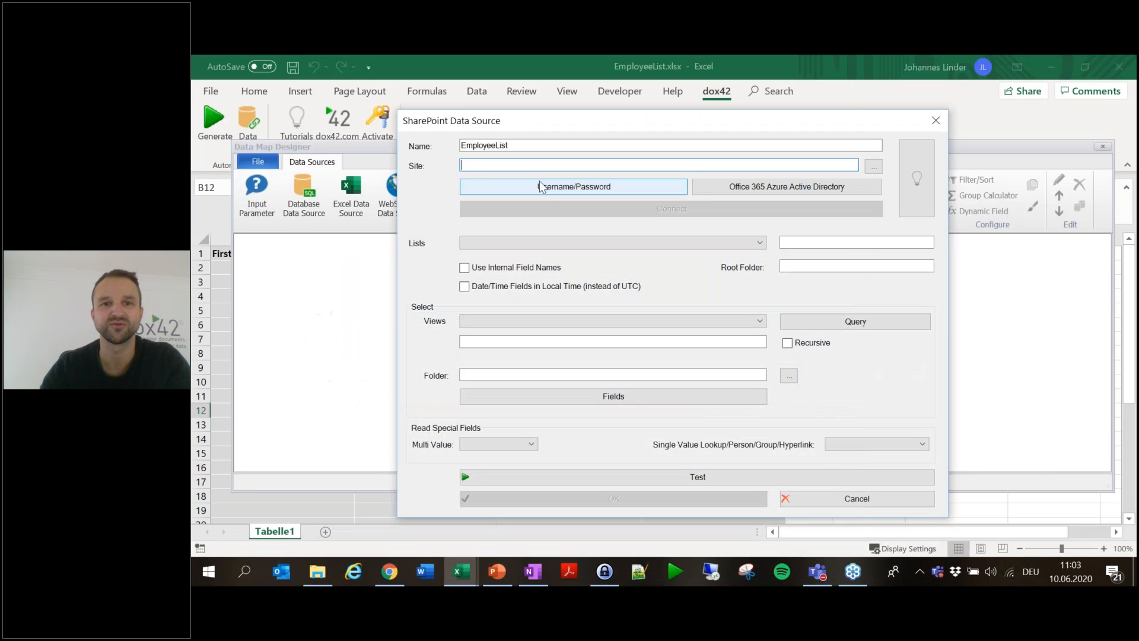
key("ctrl+v")
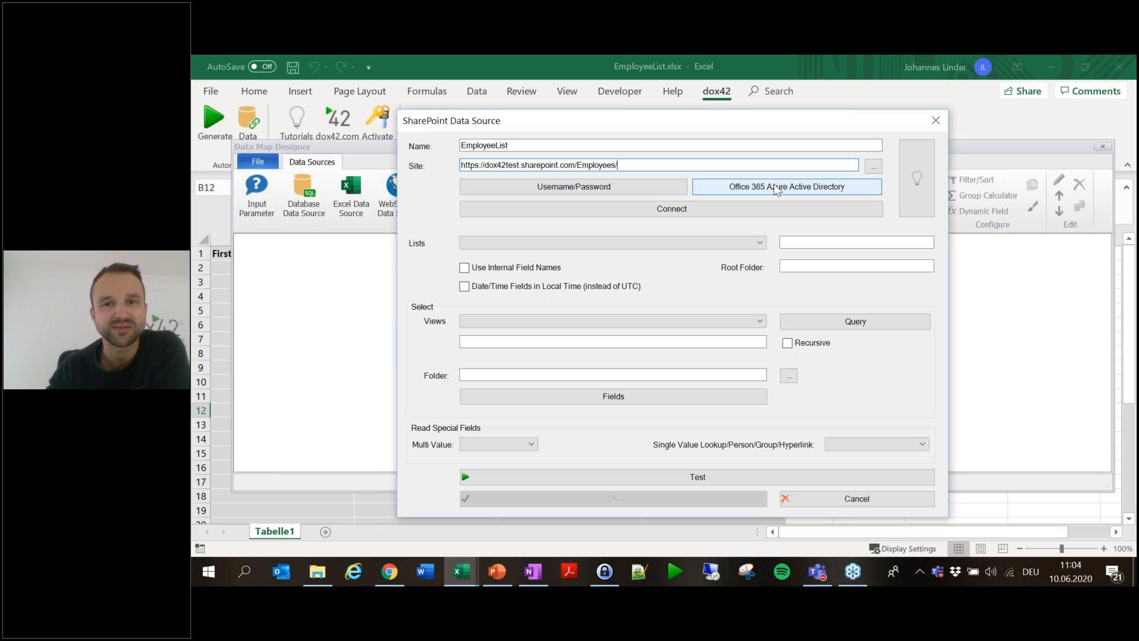
left_click(643, 185)
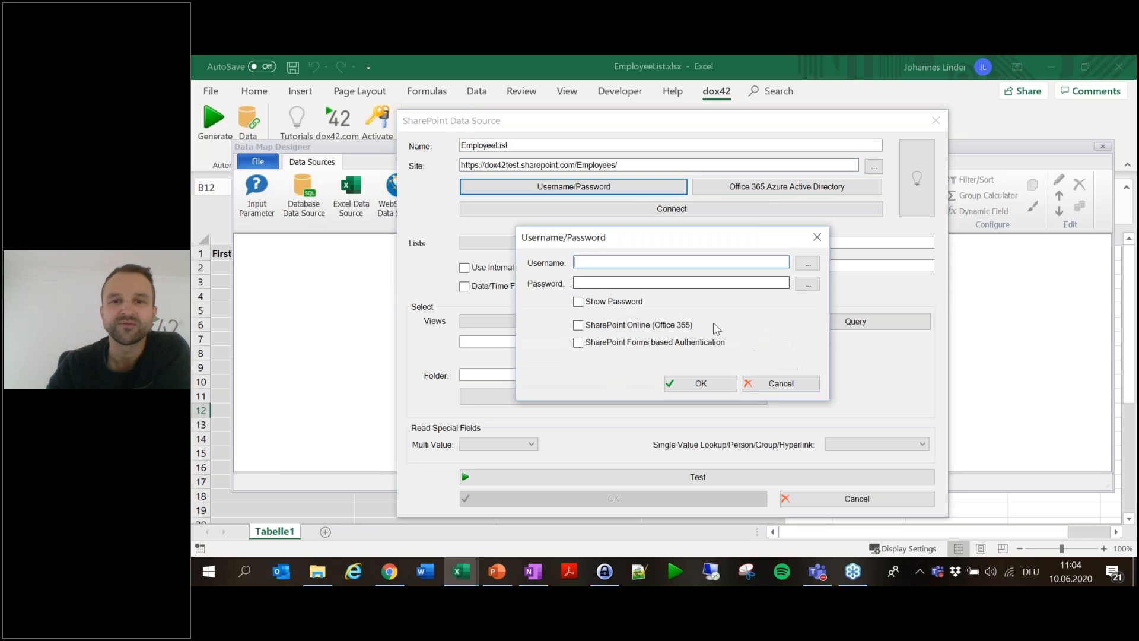
key("Tab")
key("Tab")
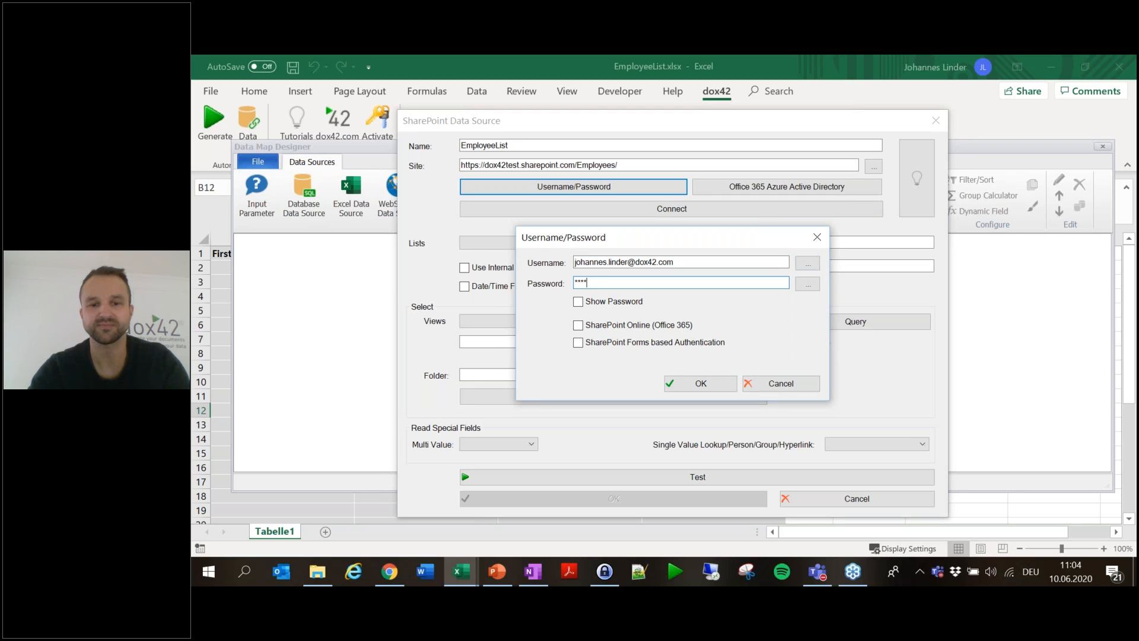
left_click(680, 326)
left_click(719, 386)
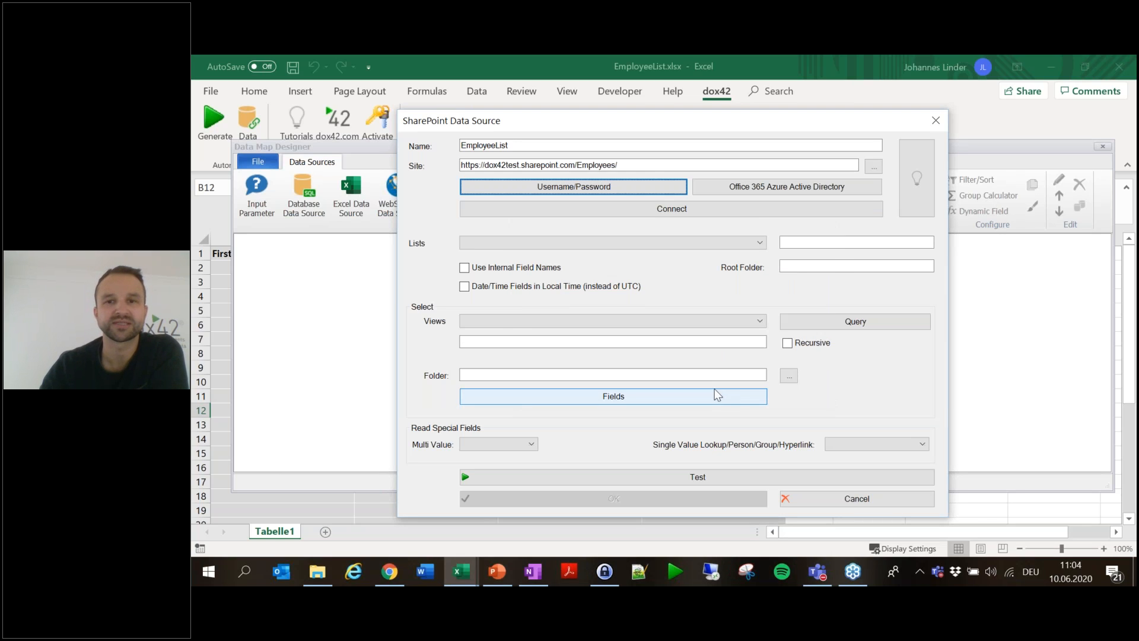
left_click(683, 207)
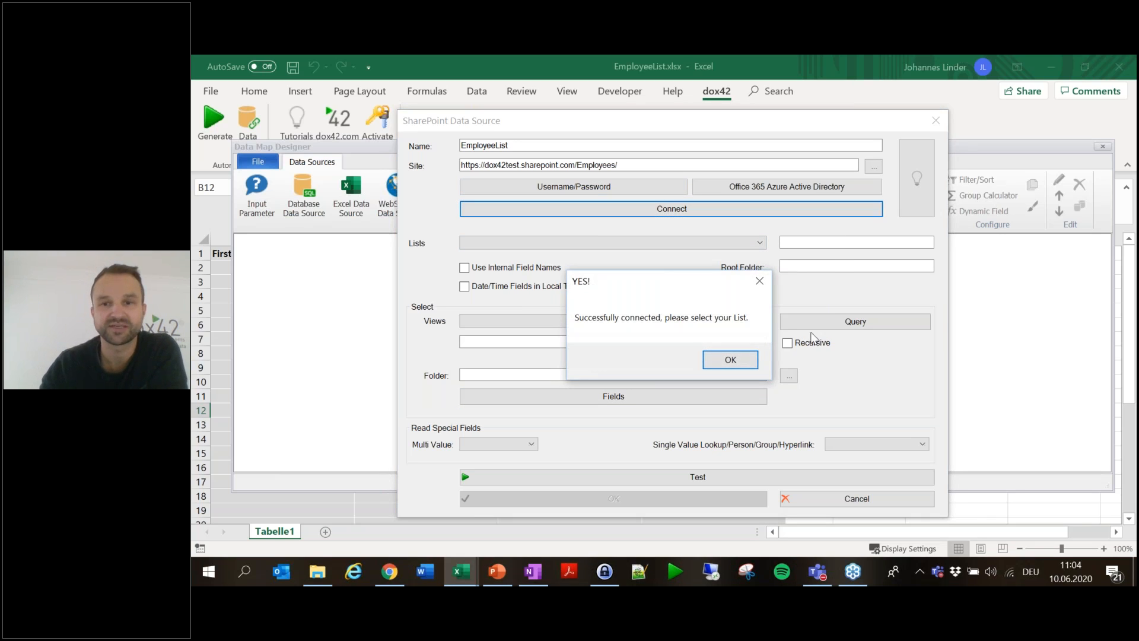
- Select Employee List, test it to preview its 4 records, and save the EmployeeList source
left_click(741, 360)
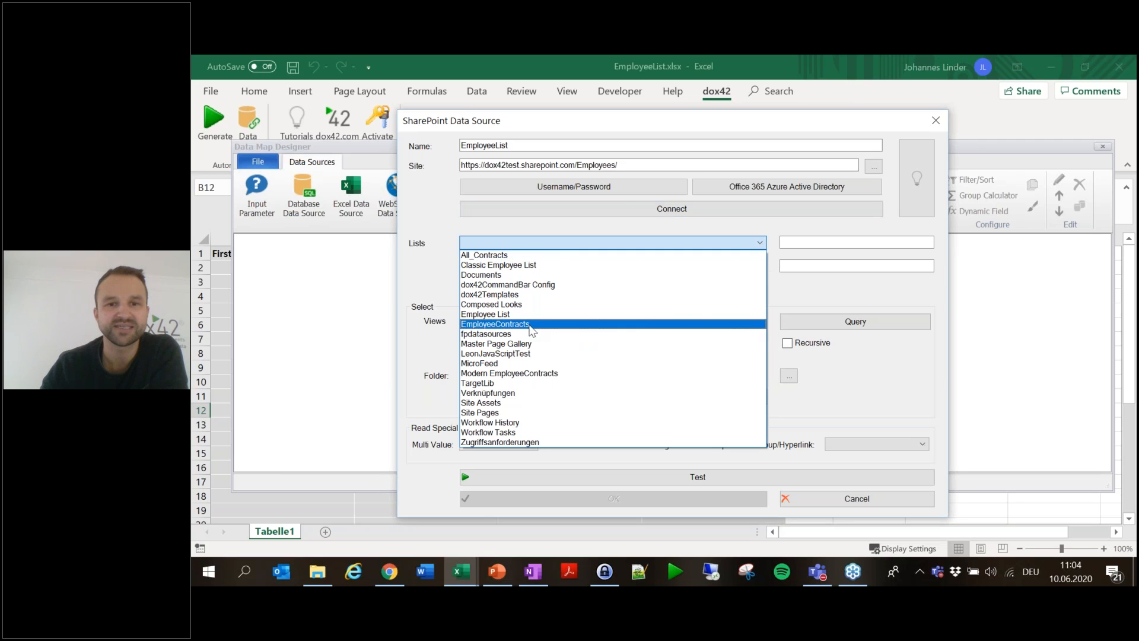
left_click(488, 314)
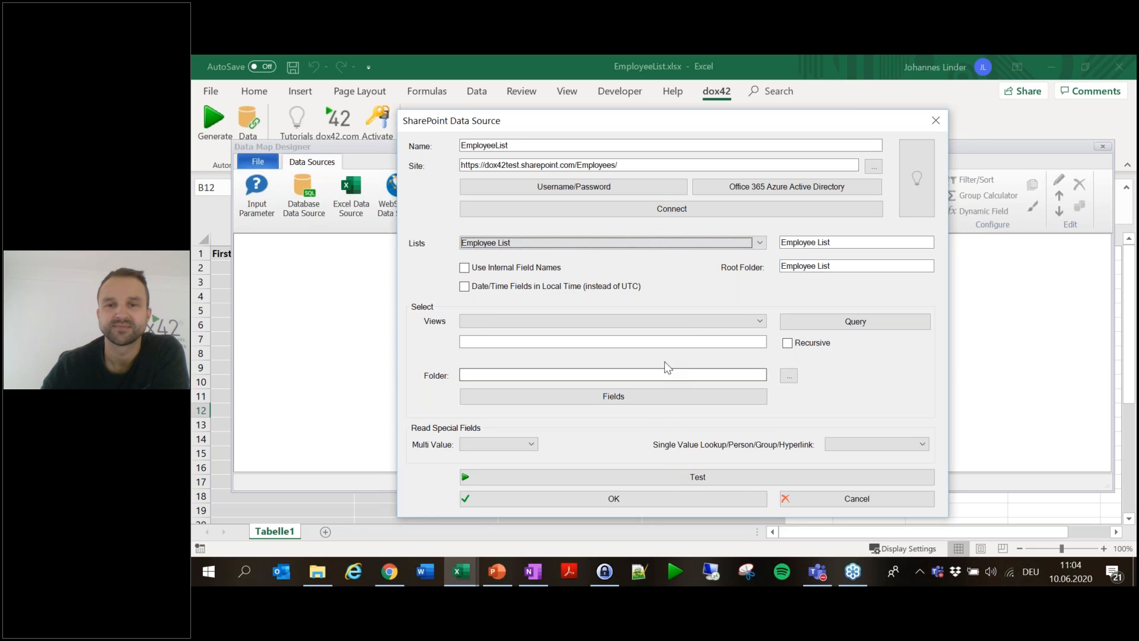
left_click(736, 477)
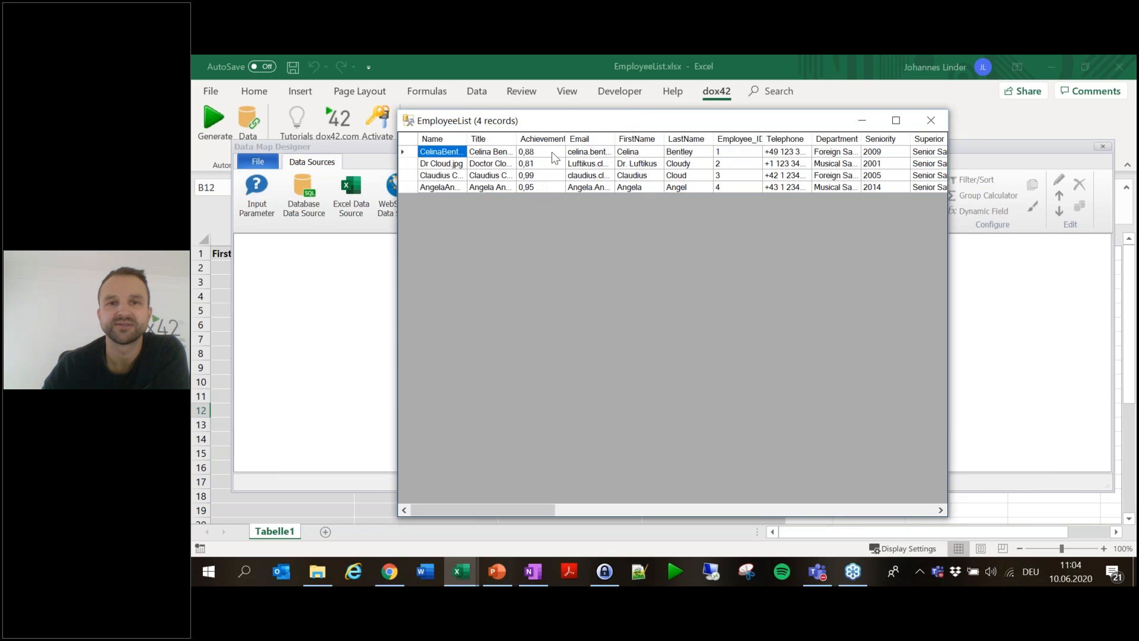
left_click_drag(638, 126, 535, 121)
left_click_drag(844, 287, 993, 298)
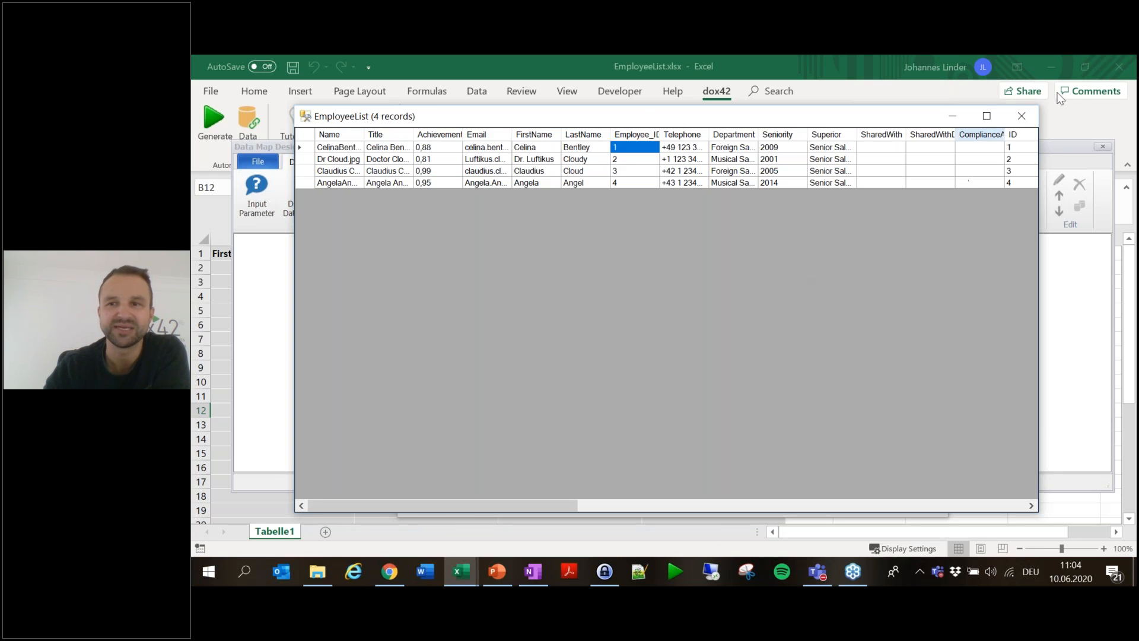
left_click(1030, 117)
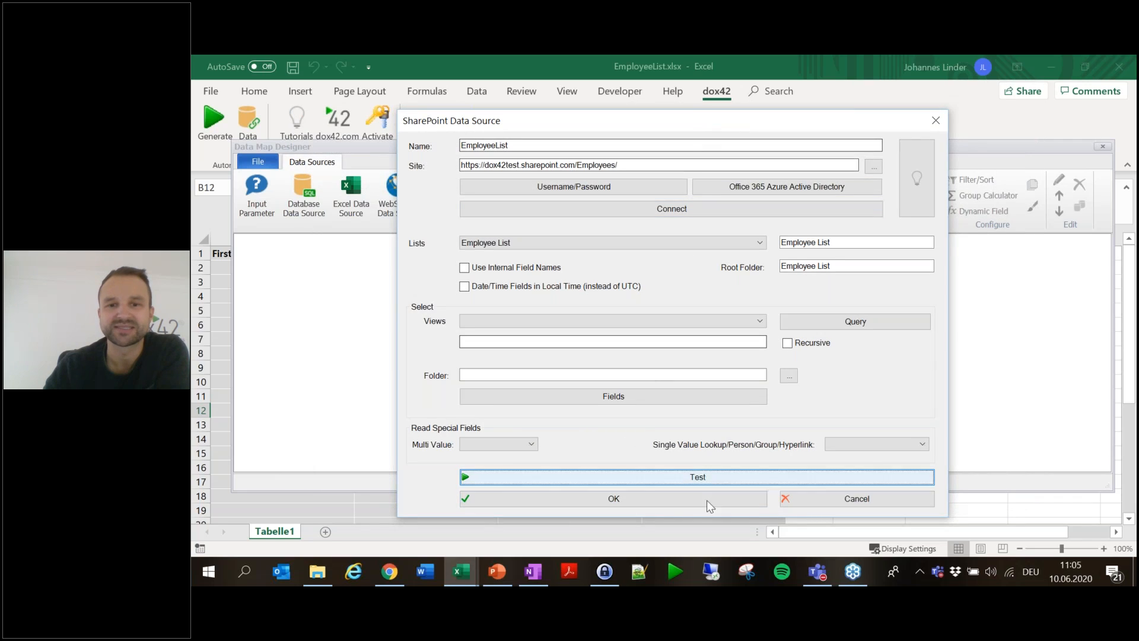
left_click(664, 498)
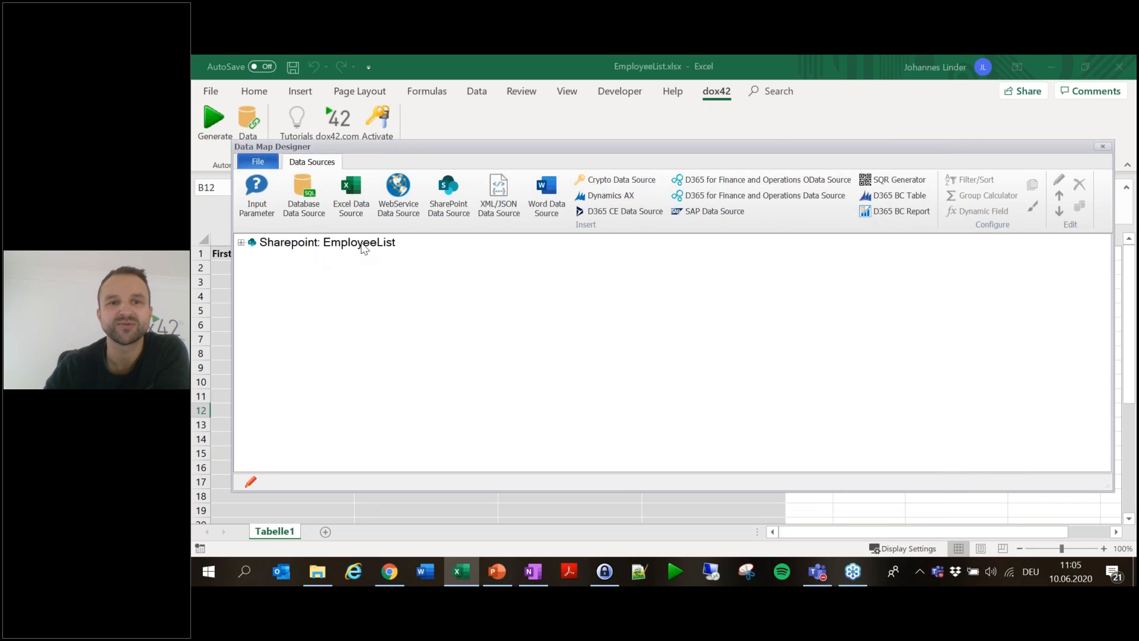
- Save the data map under the file name EmployeeMap
left_click(258, 161)
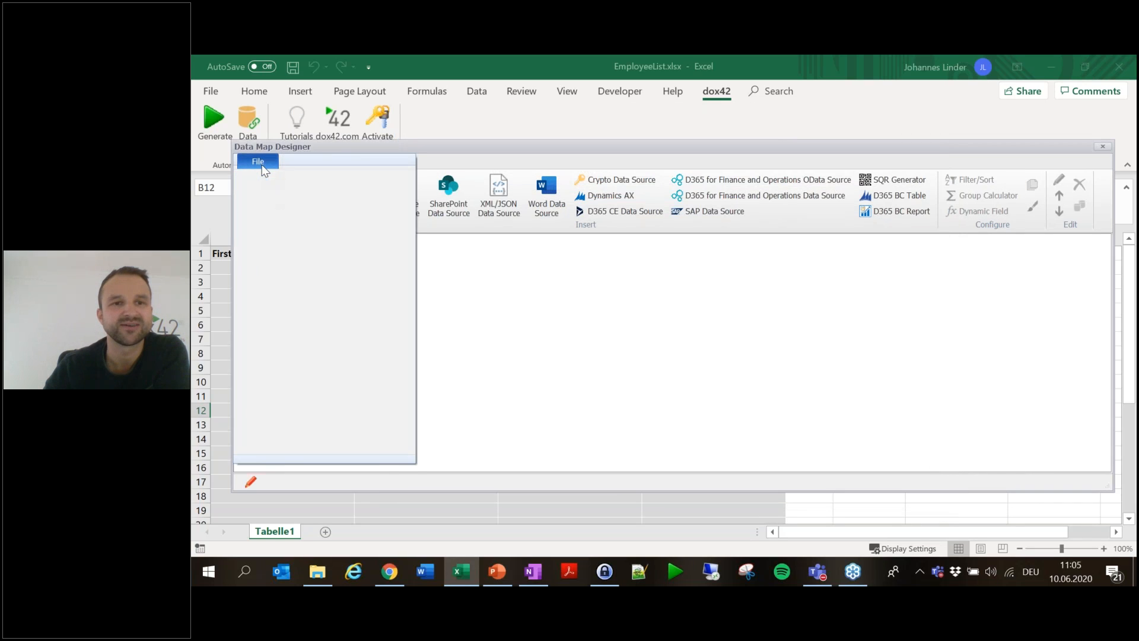
left_click(293, 254)
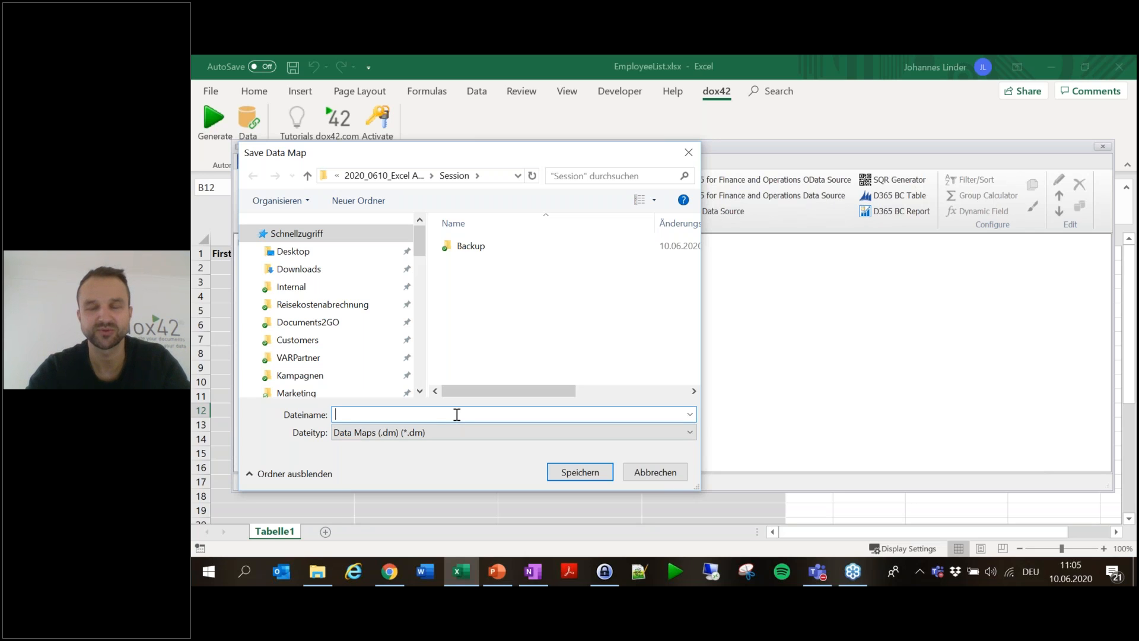
type("EmployeeMap")
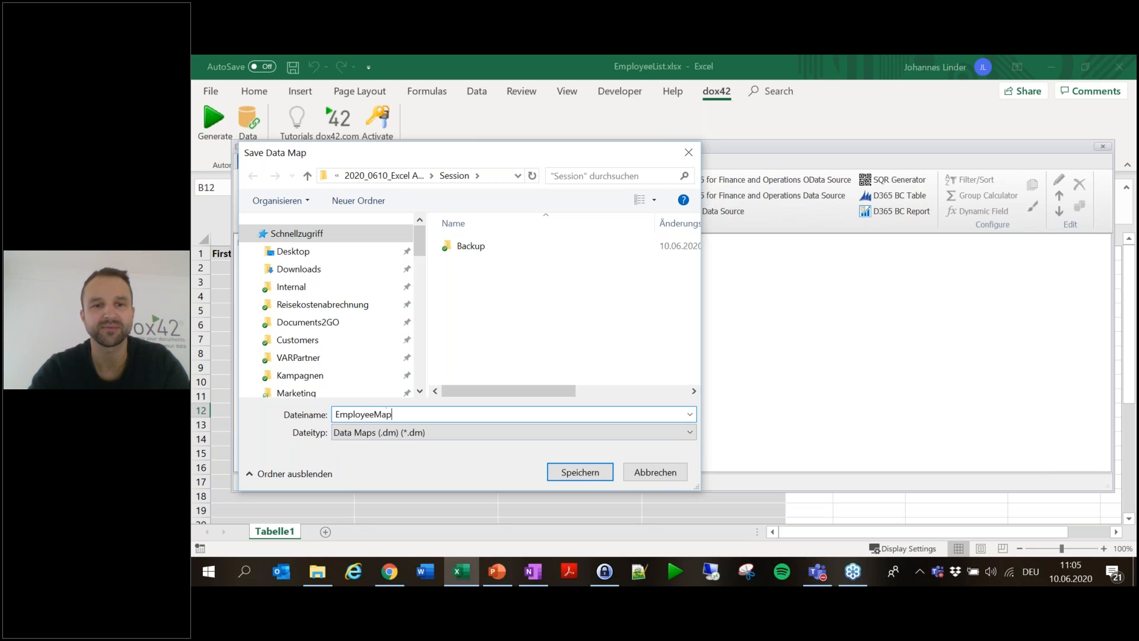
key("Return")
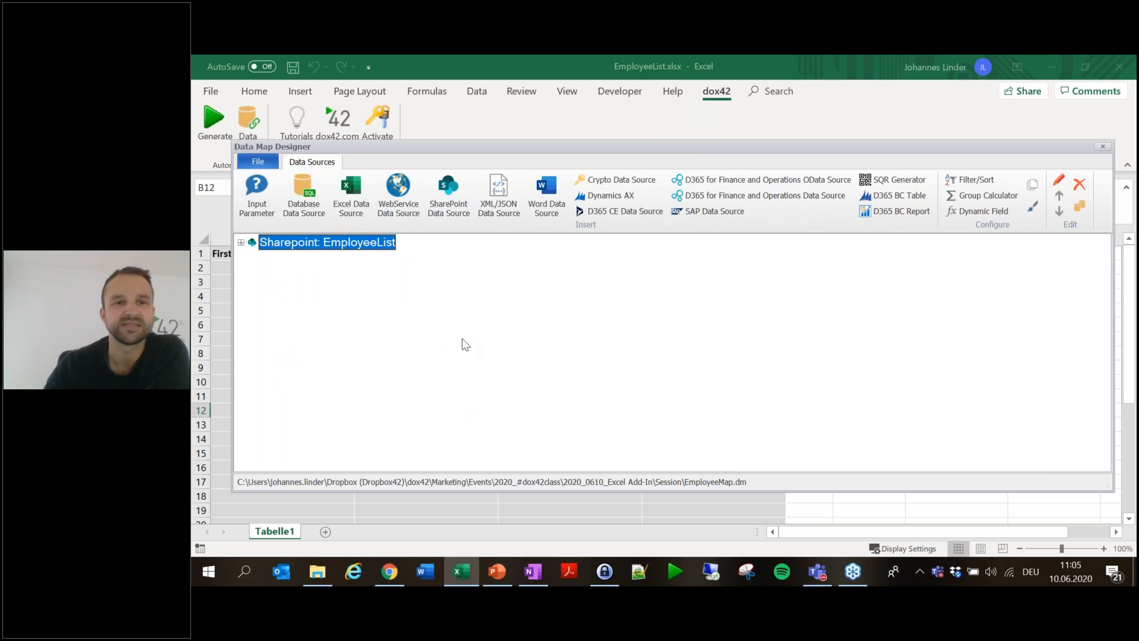
- Add Excel data source Excel1 reading EmployeeList.xlsx from the Session folder, with the folder path removed
left_click(350, 201)
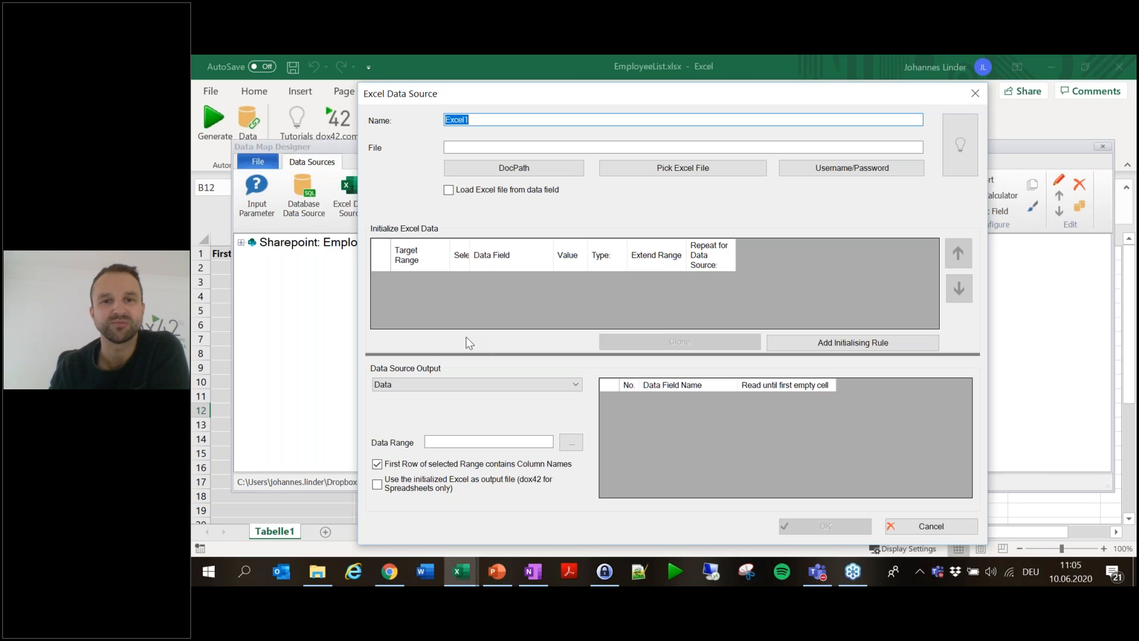
left_click(510, 150)
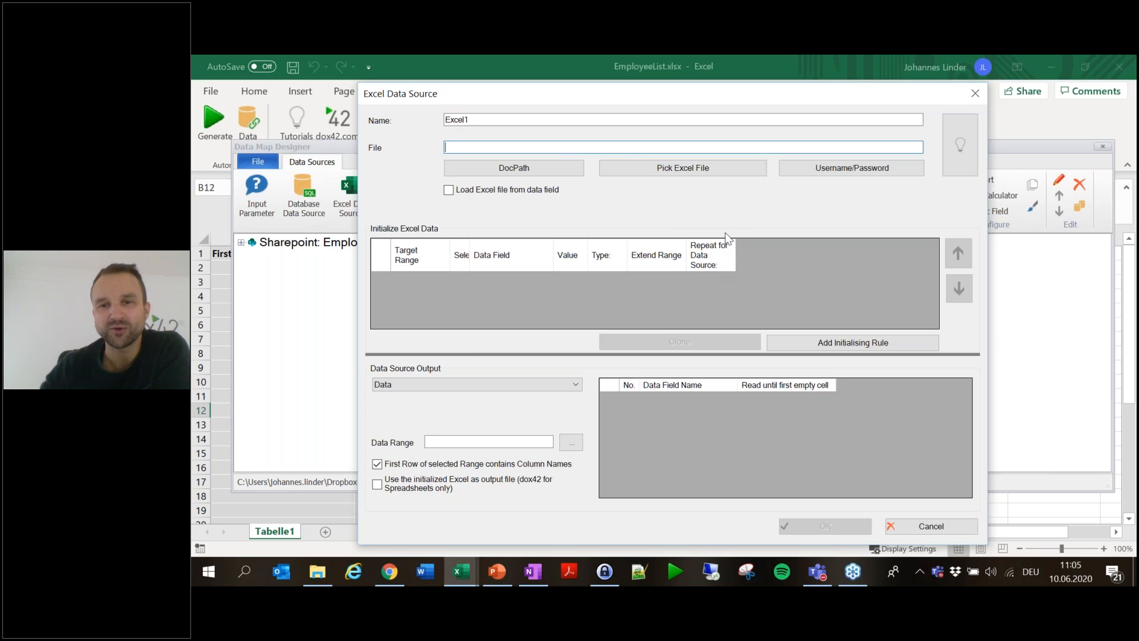
left_click(695, 169)
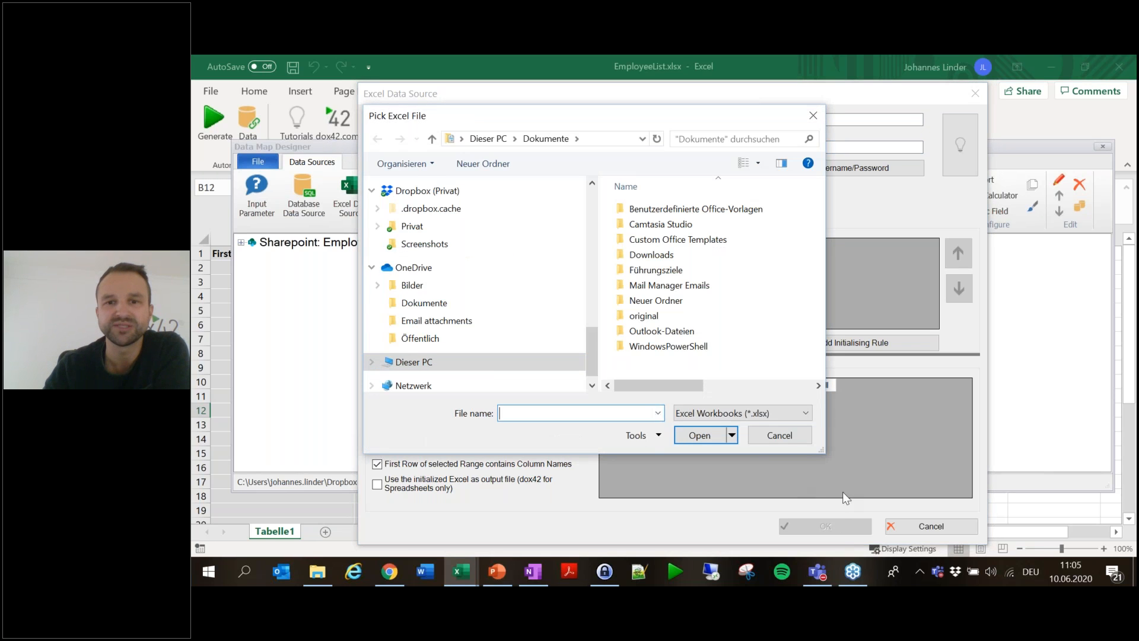
left_click_drag(627, 116, 580, 89)
scroll(419, 267, "up", 8)
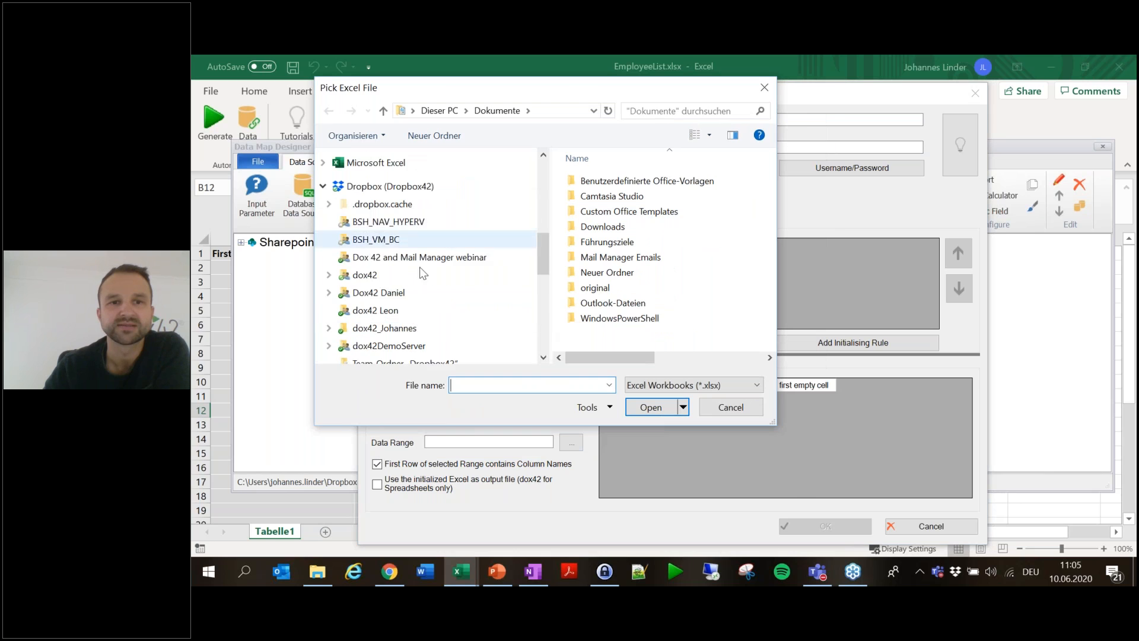
scroll(419, 266, "up", 3)
left_click(415, 281)
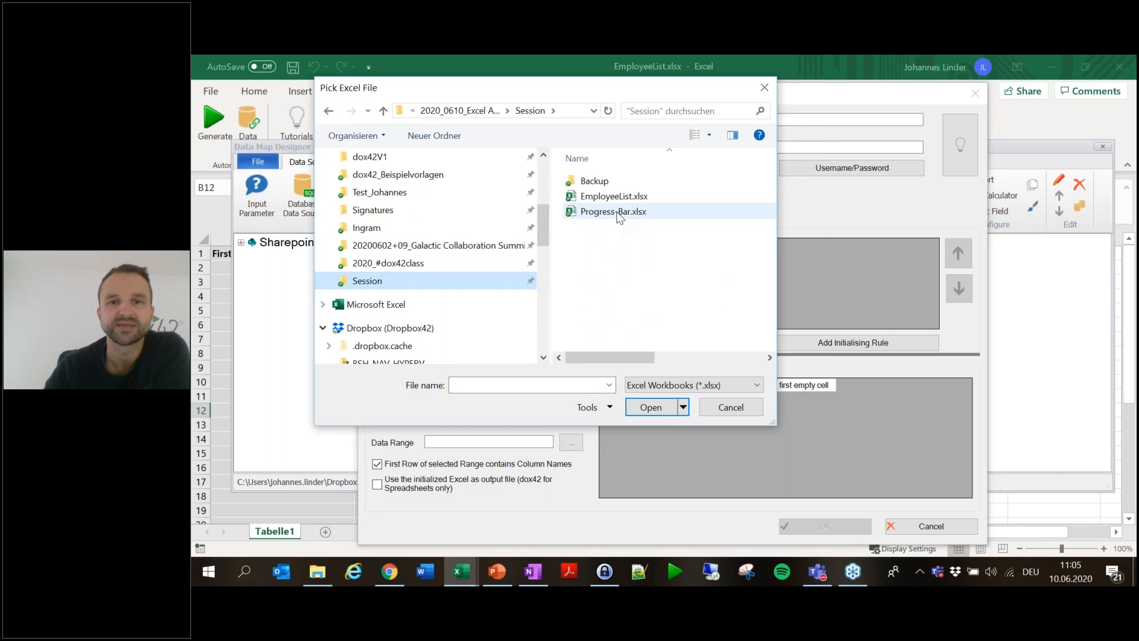
double_click(616, 196)
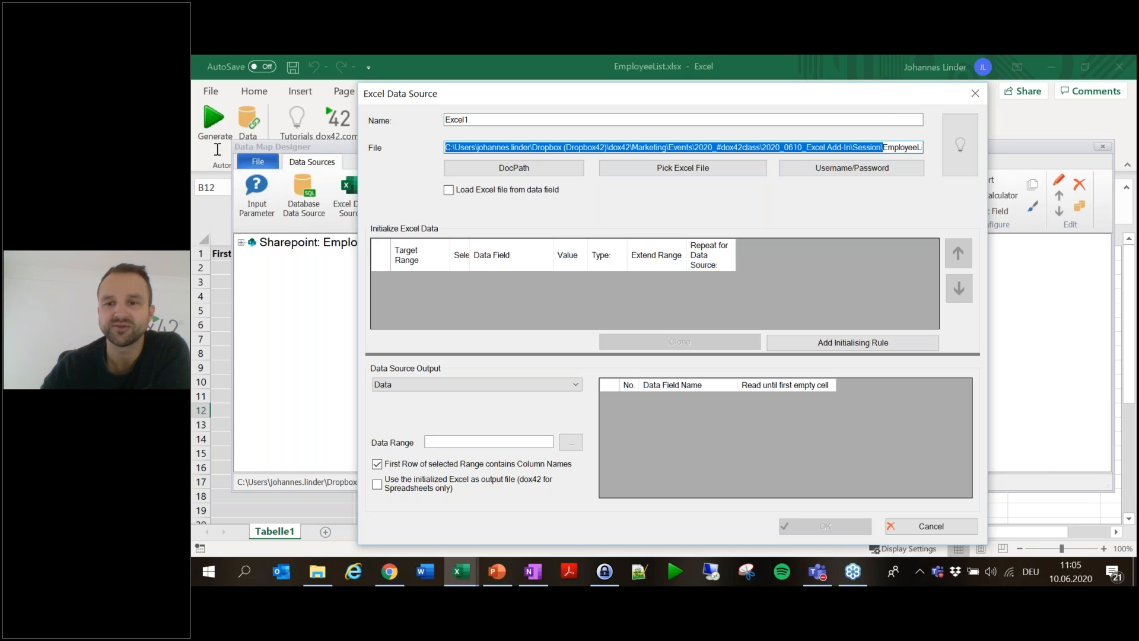
key("BackSpace")
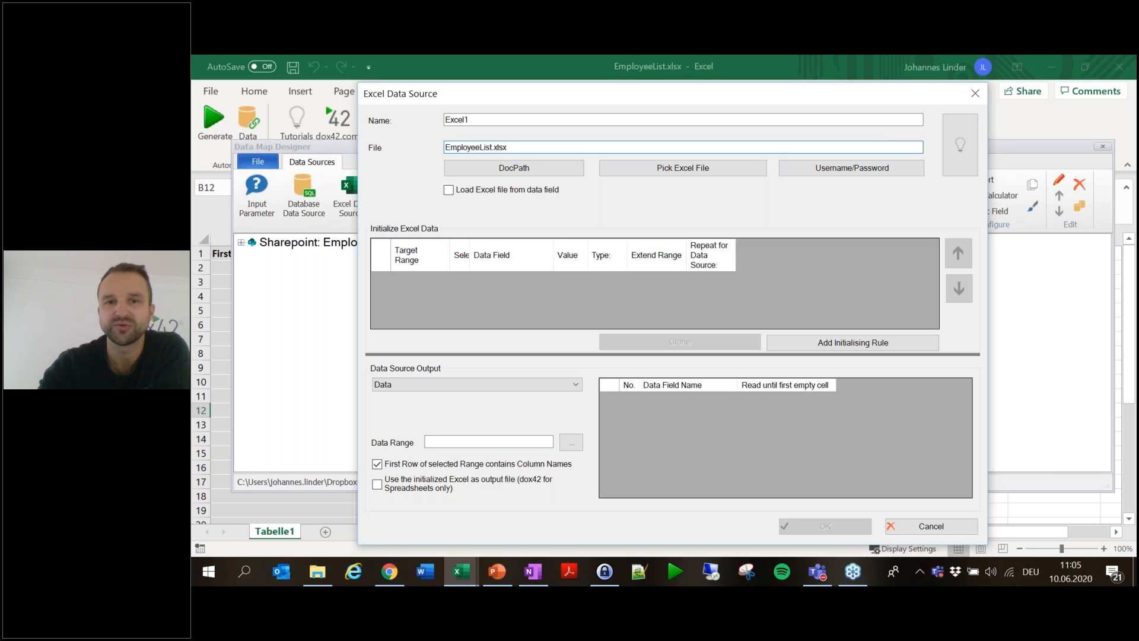
- Prefix Excel1's path with <%DocPath%>, use it as the output file, and add a first initialising rule
left_click(546, 172)
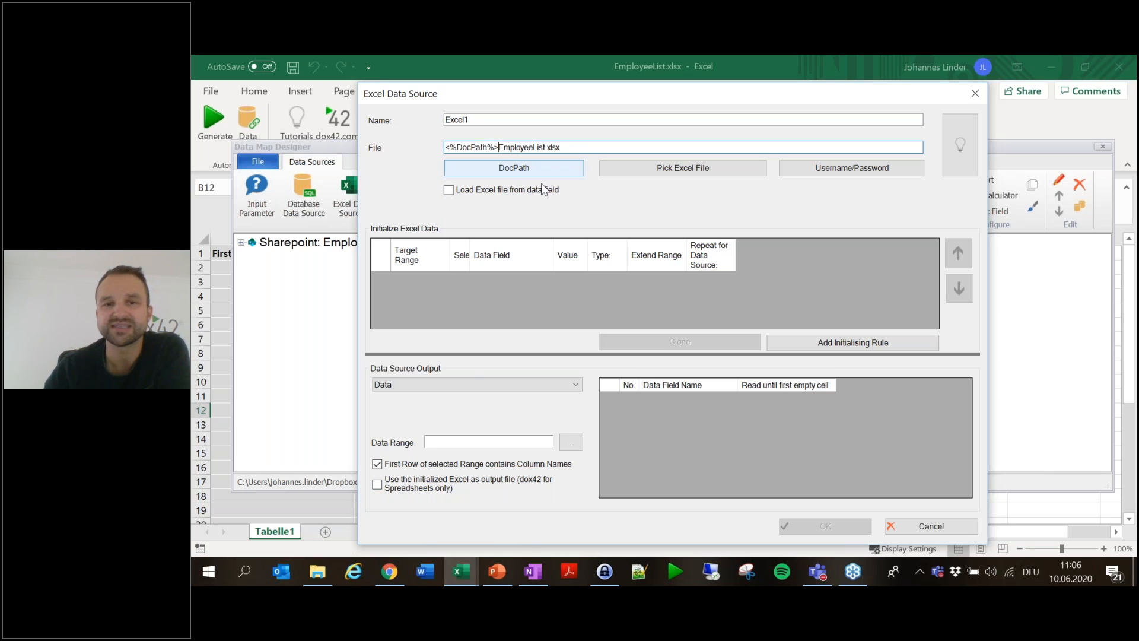
left_click(413, 490)
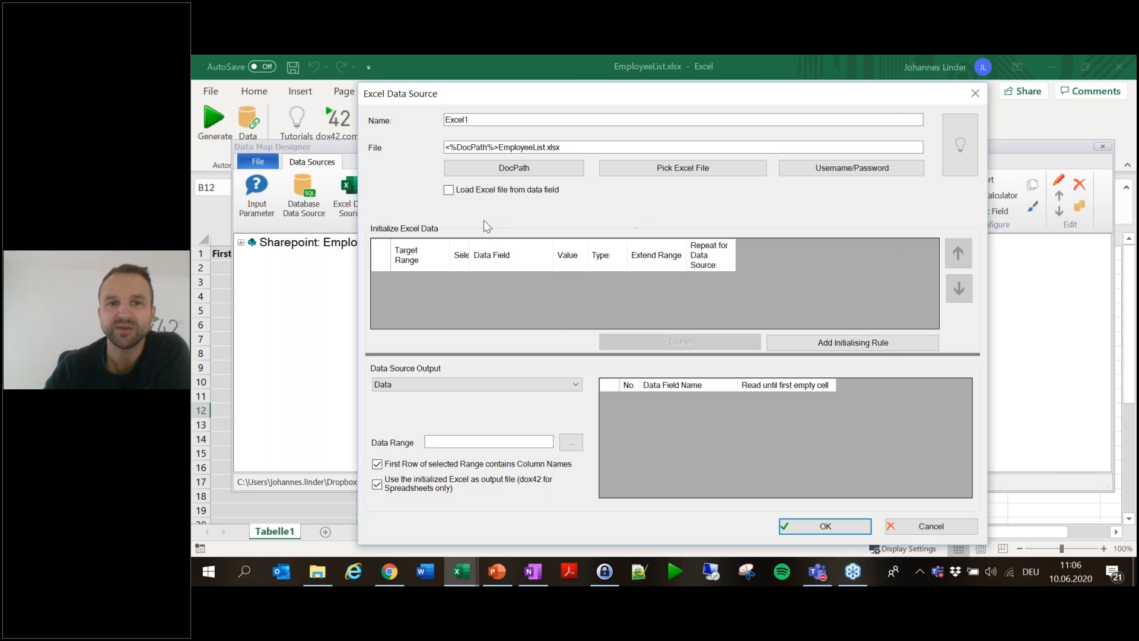
left_click(887, 346)
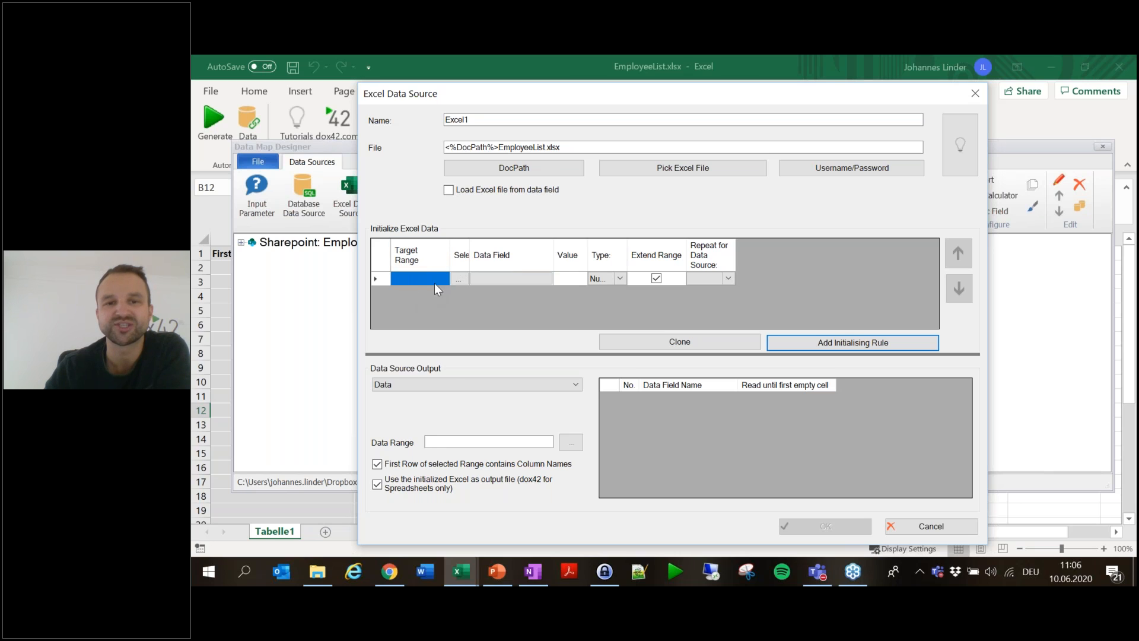
- Map EmployeeList.FirstName as Text to cell A2 of Tabelle1 in the first rule
left_click(532, 279)
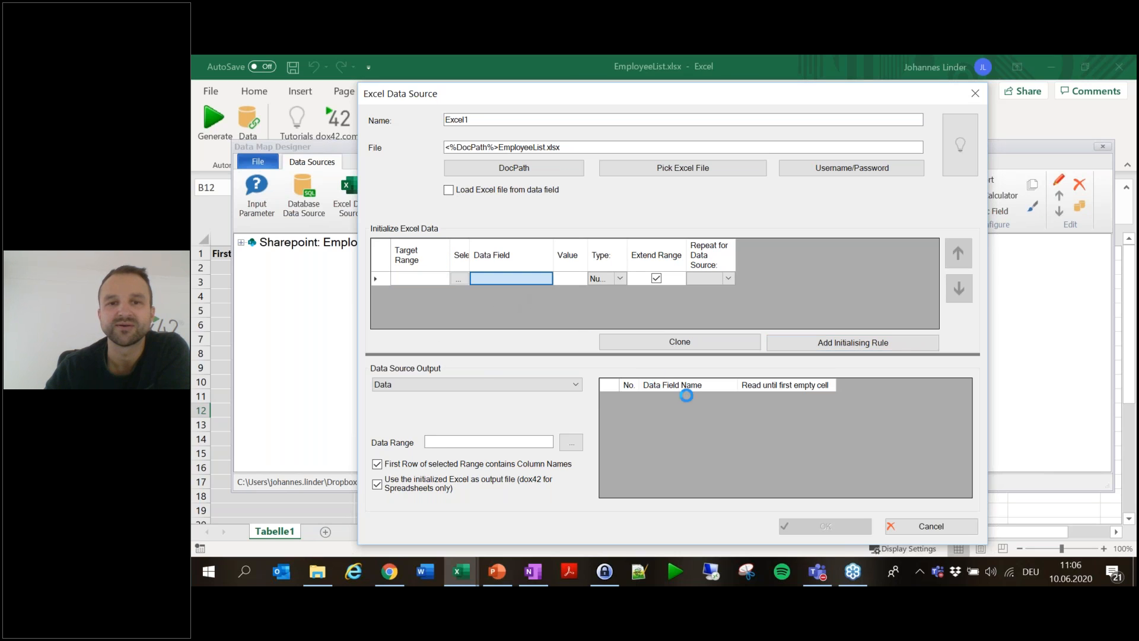
left_click_drag(751, 402, 1030, 503)
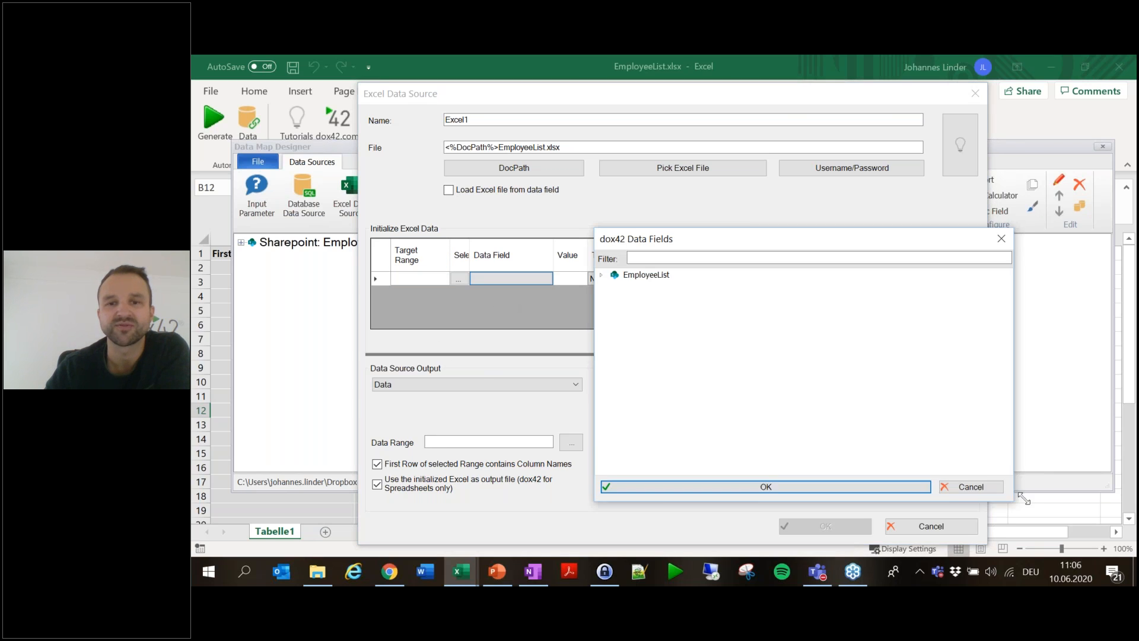
left_click(598, 276)
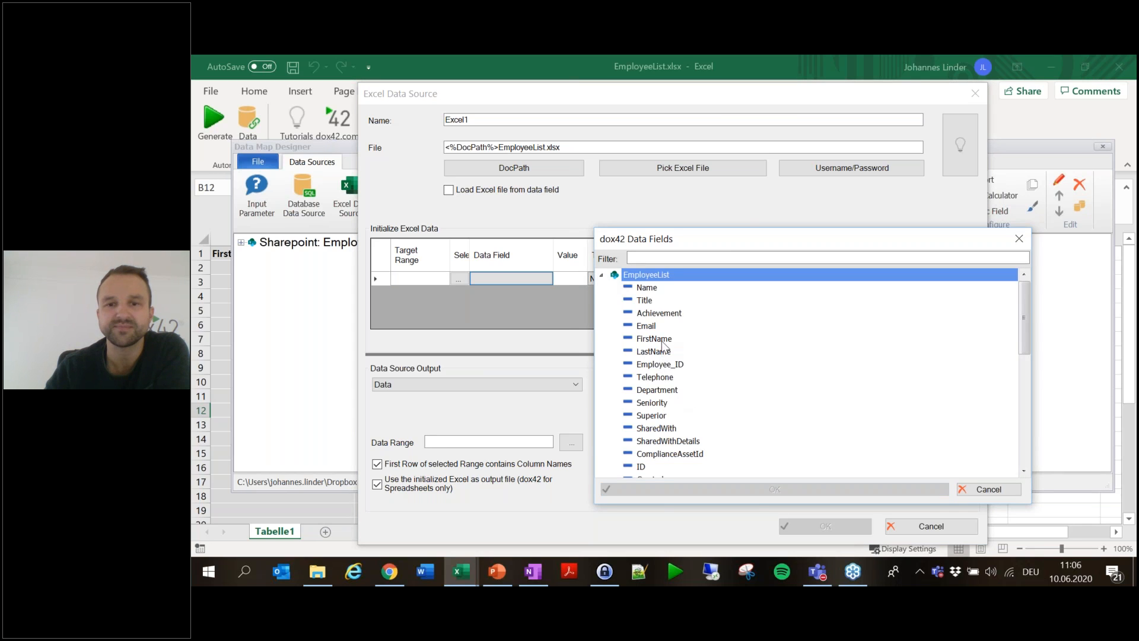
double_click(662, 341)
left_click(617, 279)
left_click(459, 279)
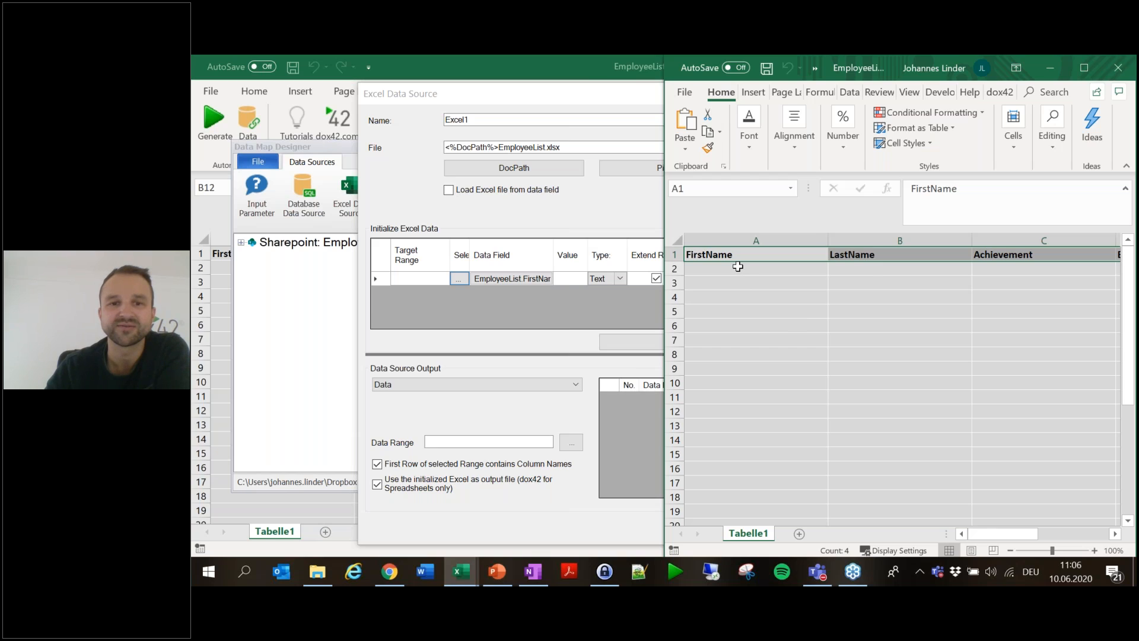
left_click(902, 354)
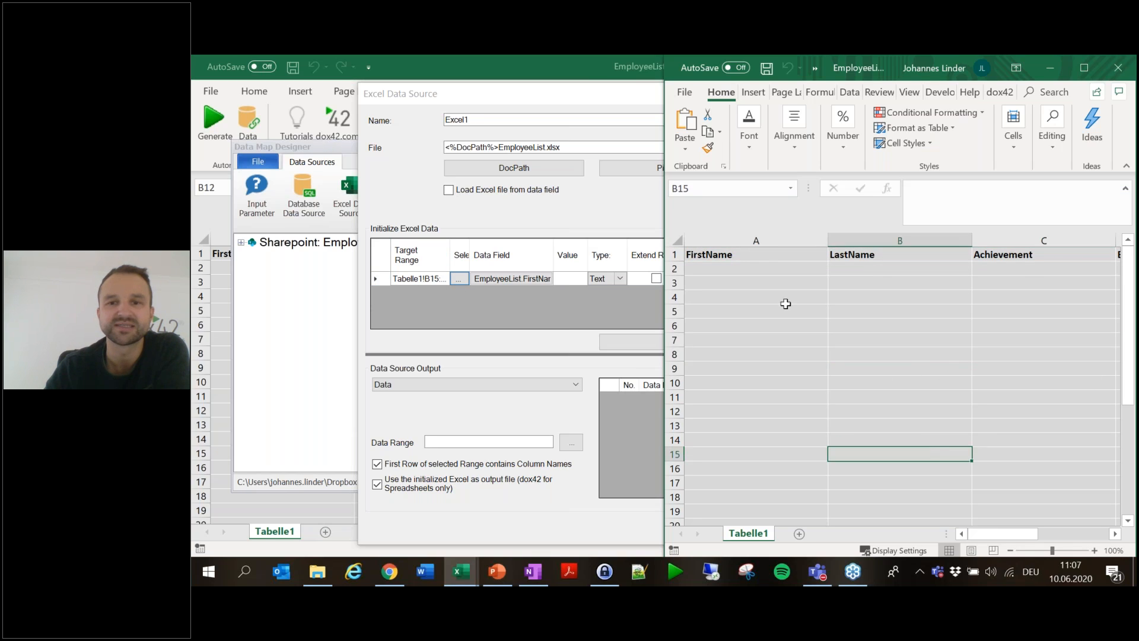
left_click(765, 268)
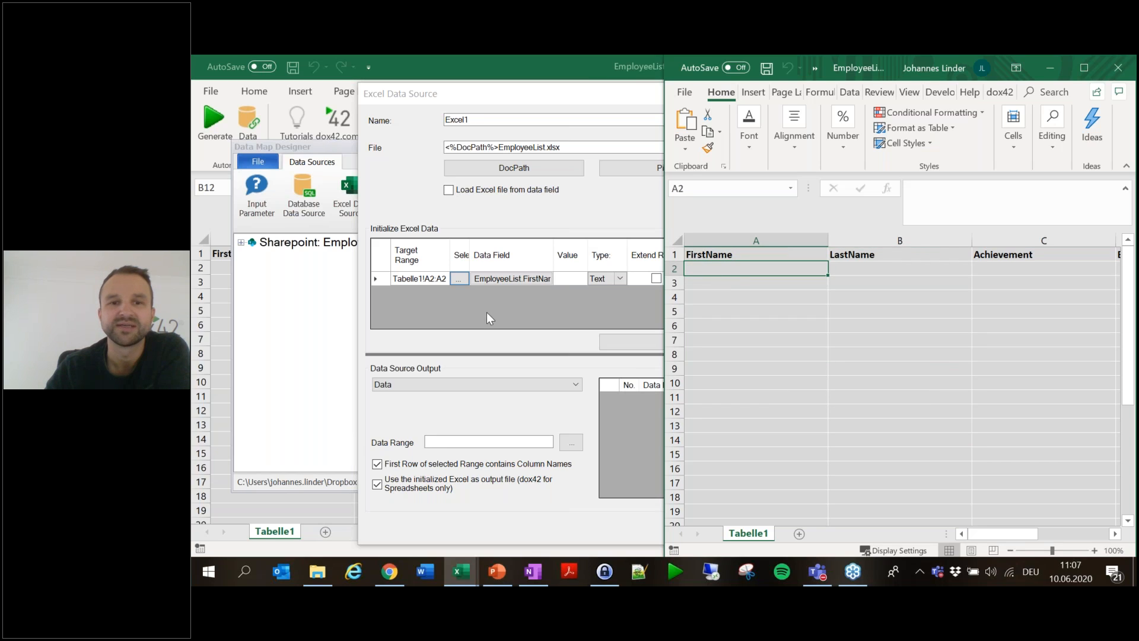
left_click(543, 294)
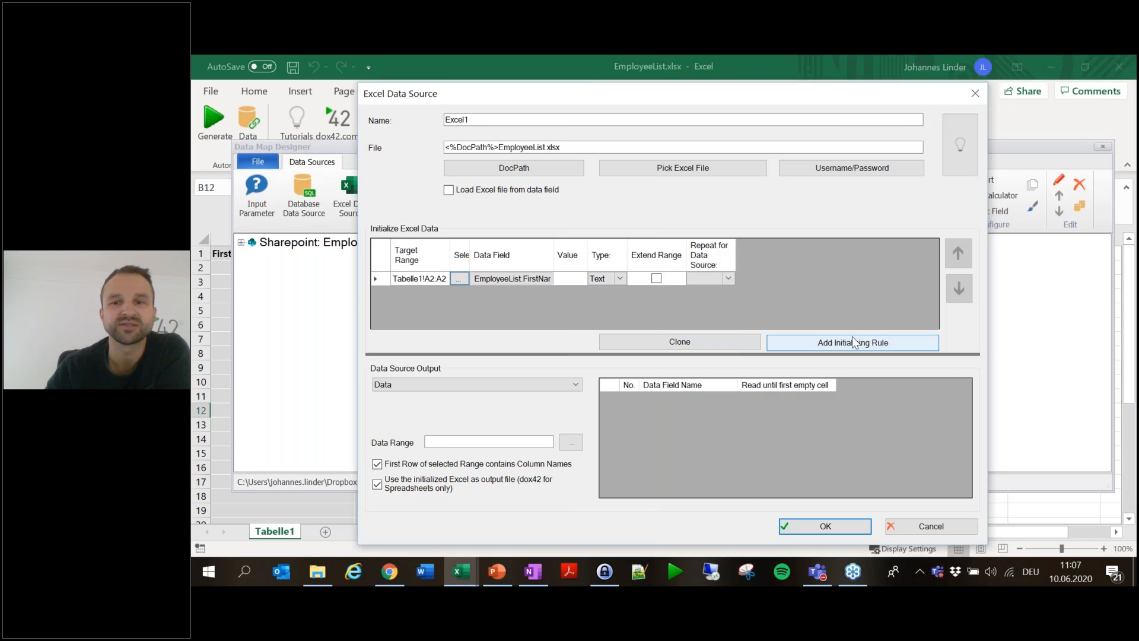
- Add a second rule mapping EmployeeList.LastName as Text to cell B2
left_click(842, 343)
left_click(520, 292)
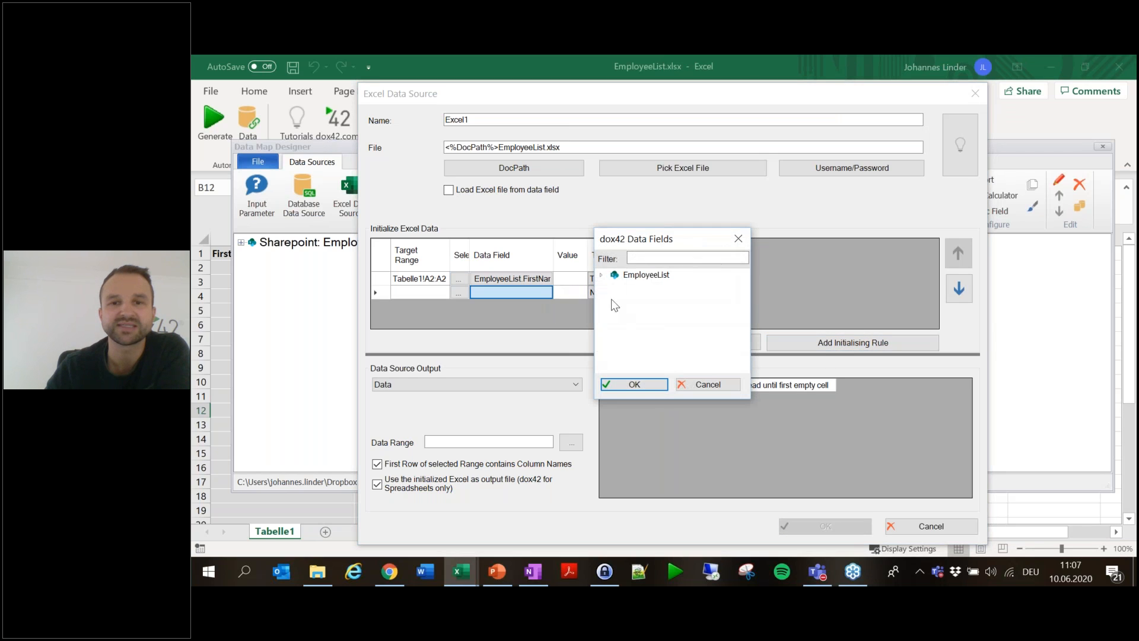
left_click(602, 276)
double_click(653, 353)
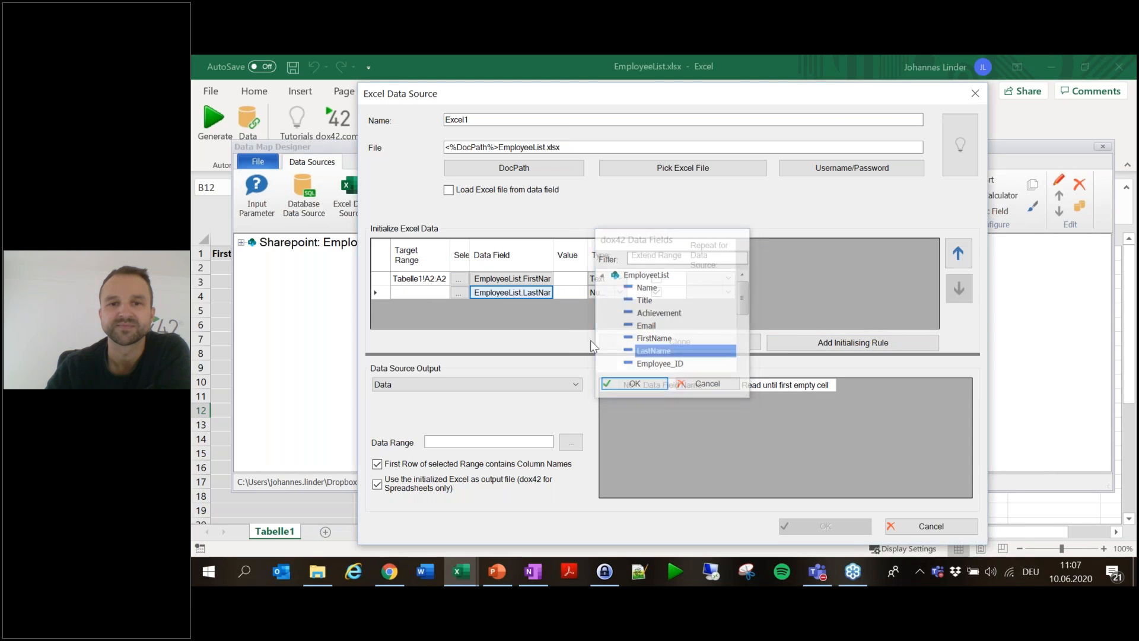
left_click(467, 292)
key("Right")
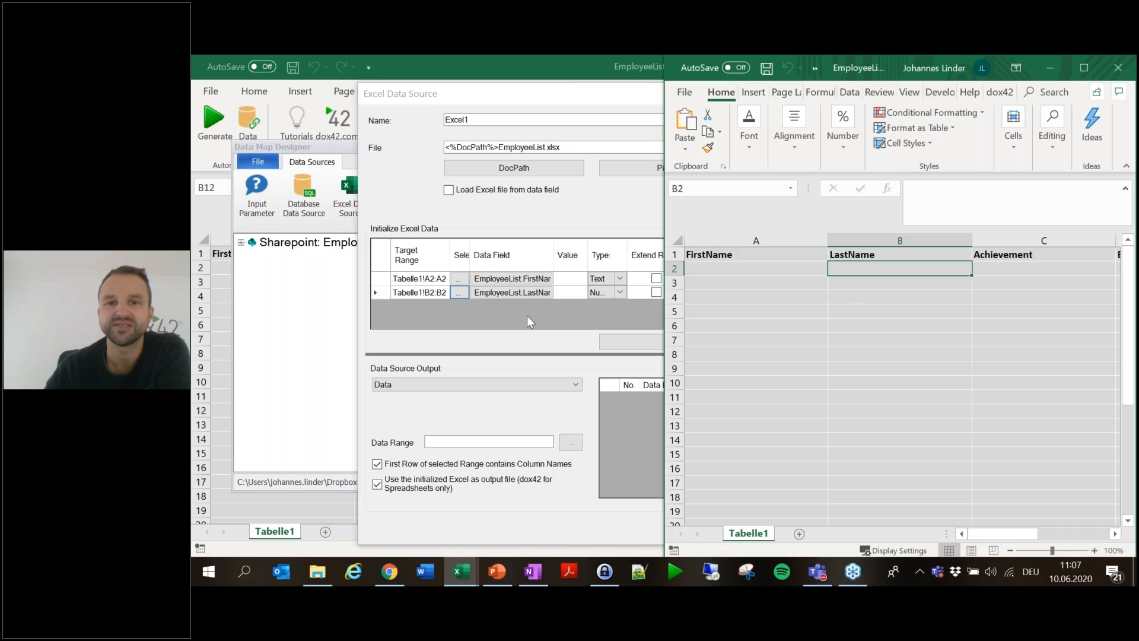
left_click(582, 309)
left_click(619, 292)
left_click(611, 327)
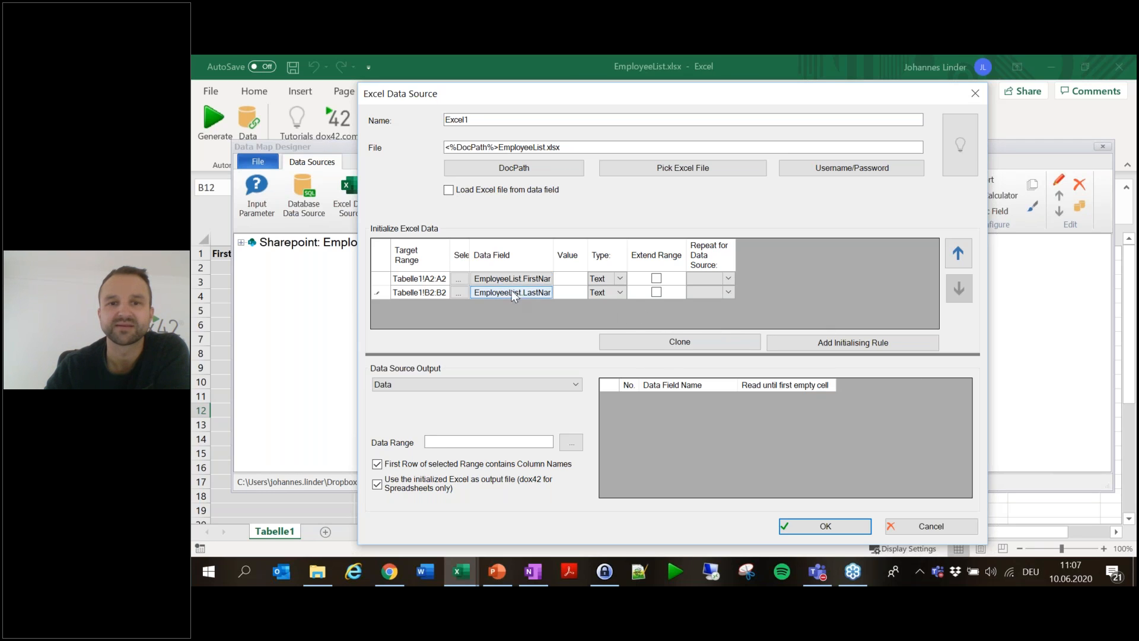
- Add a third rule mapping EmployeeList.Achievement to cell C2
left_click(888, 340)
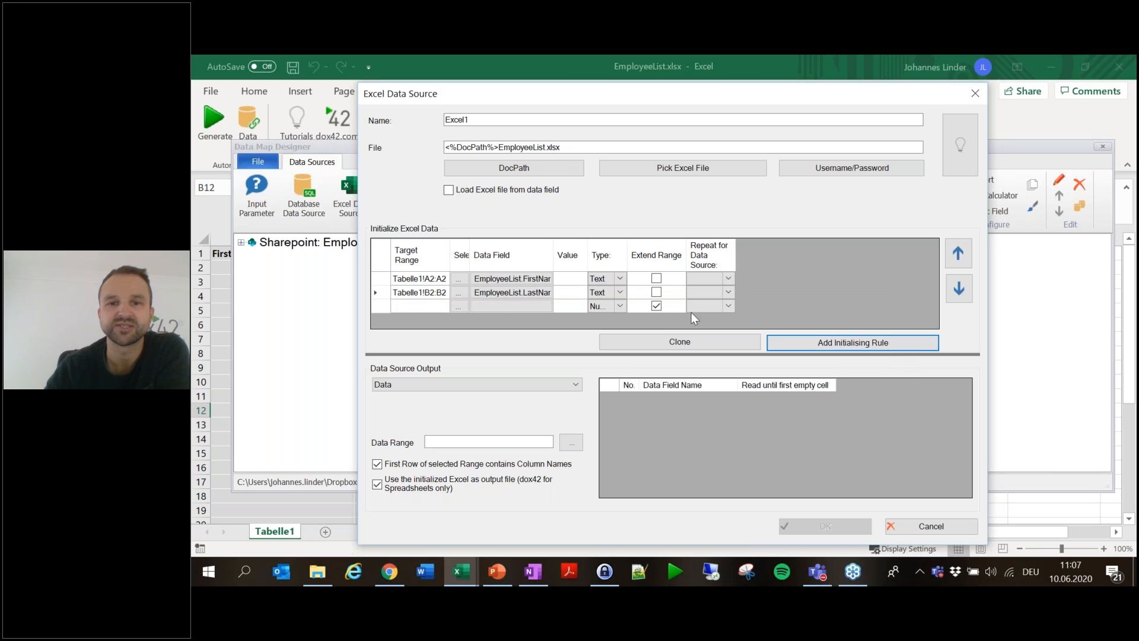
left_click(510, 306)
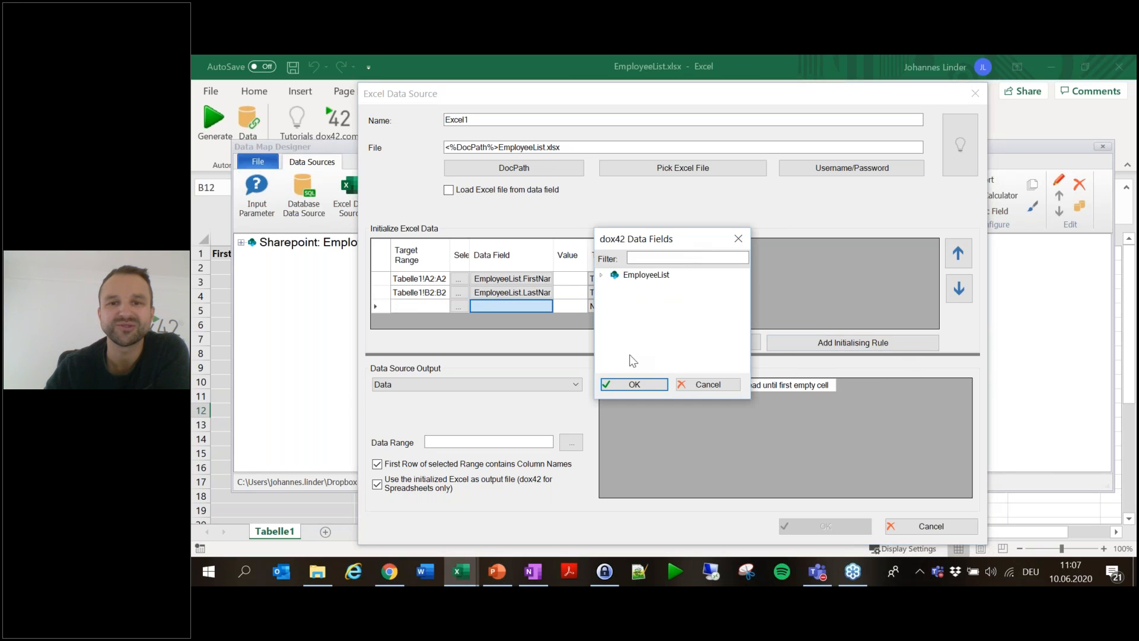
left_click(602, 275)
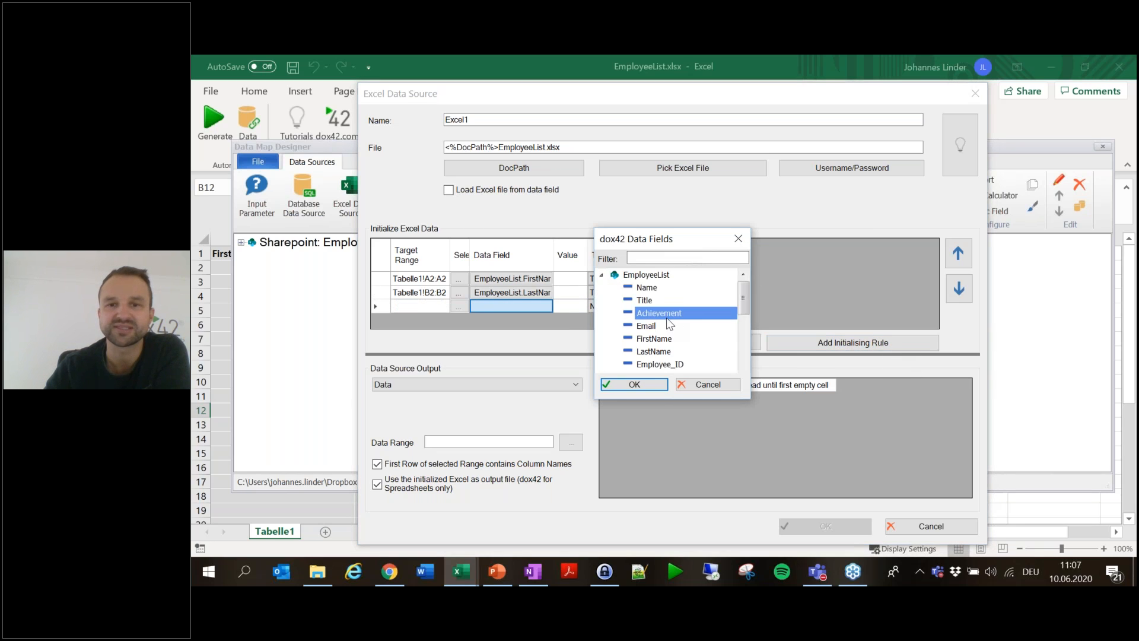
left_click(661, 389)
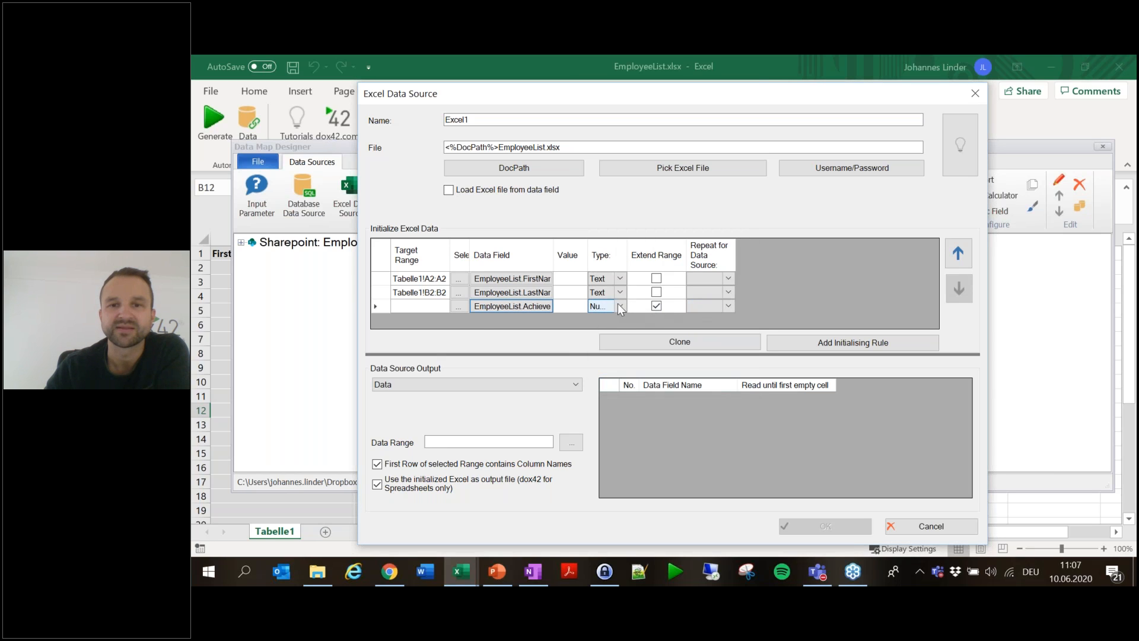
left_click_drag(628, 255, 733, 255)
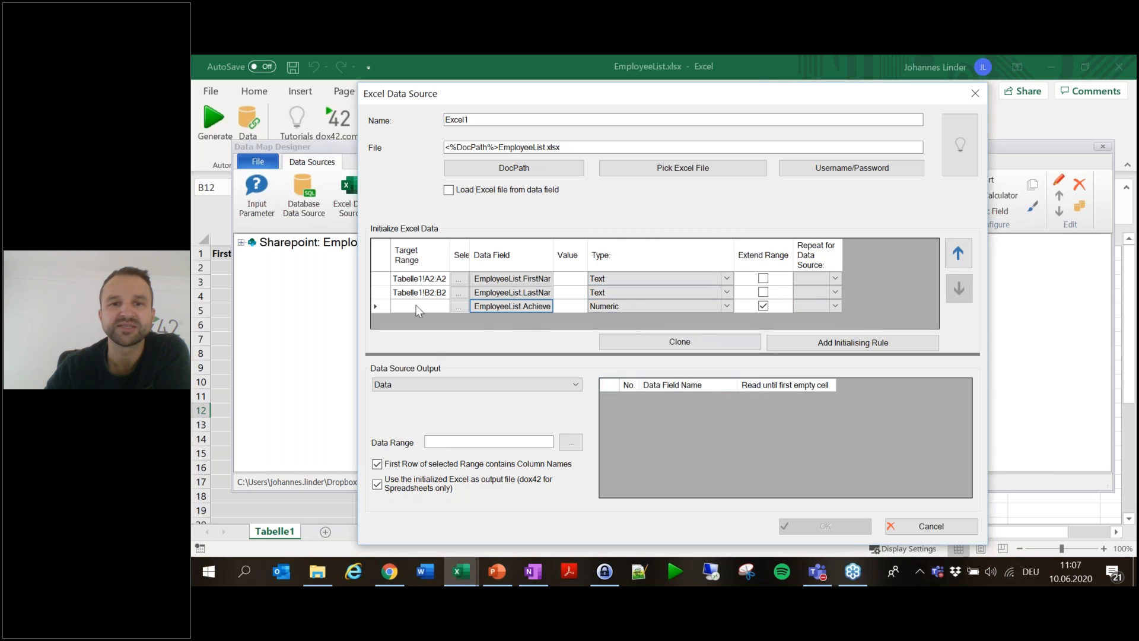
left_click(465, 304)
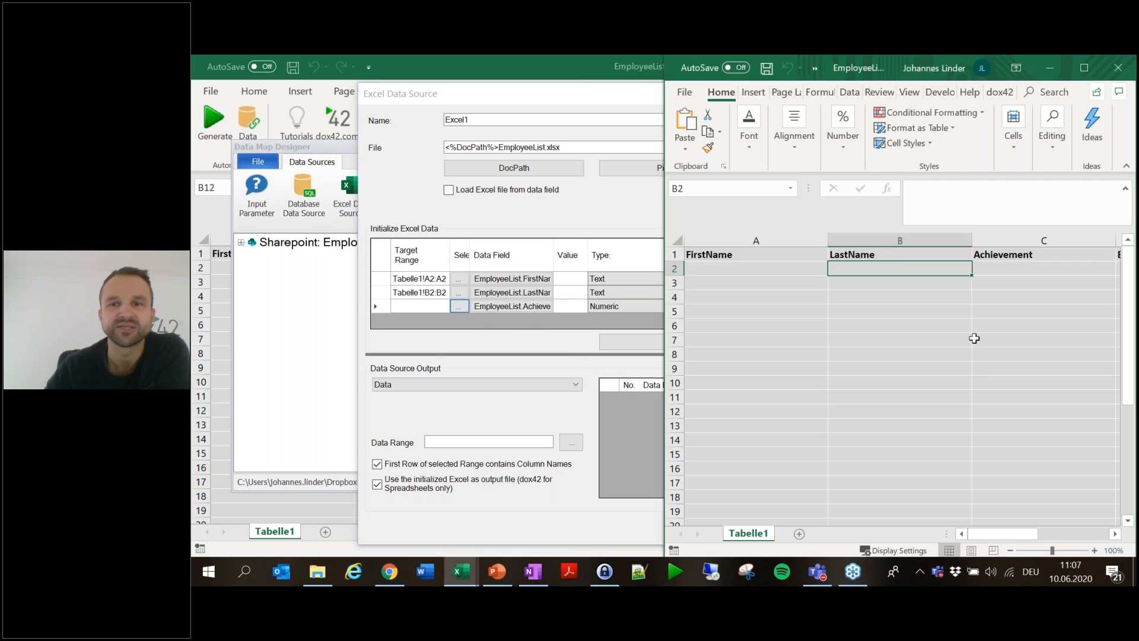
left_click(1040, 266)
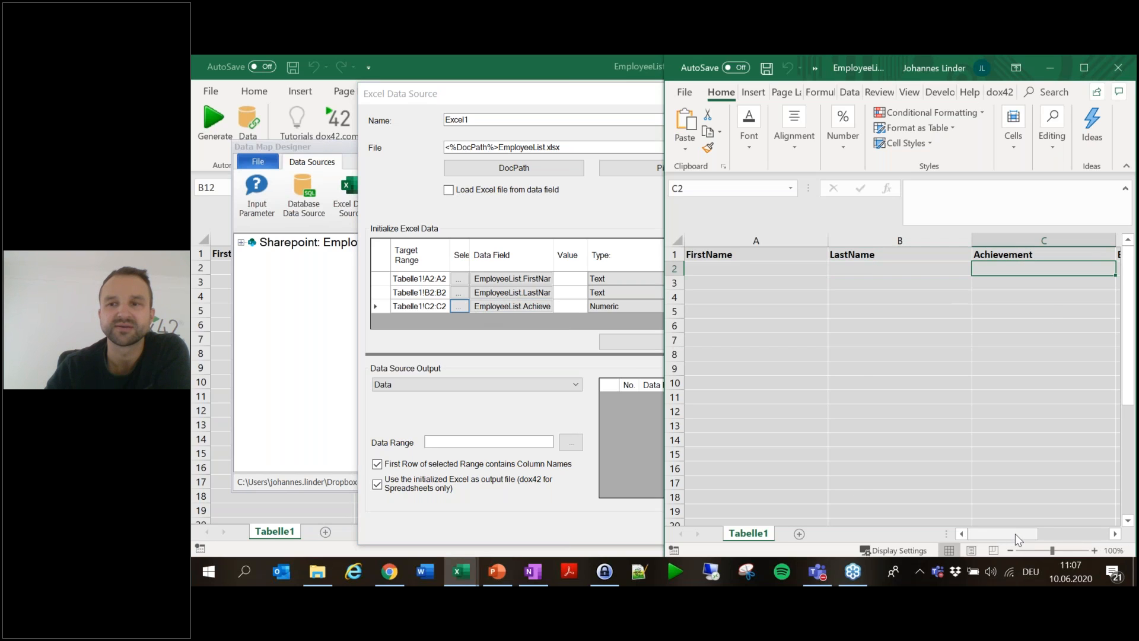
left_click_drag(1026, 535, 1062, 536)
left_click(573, 326)
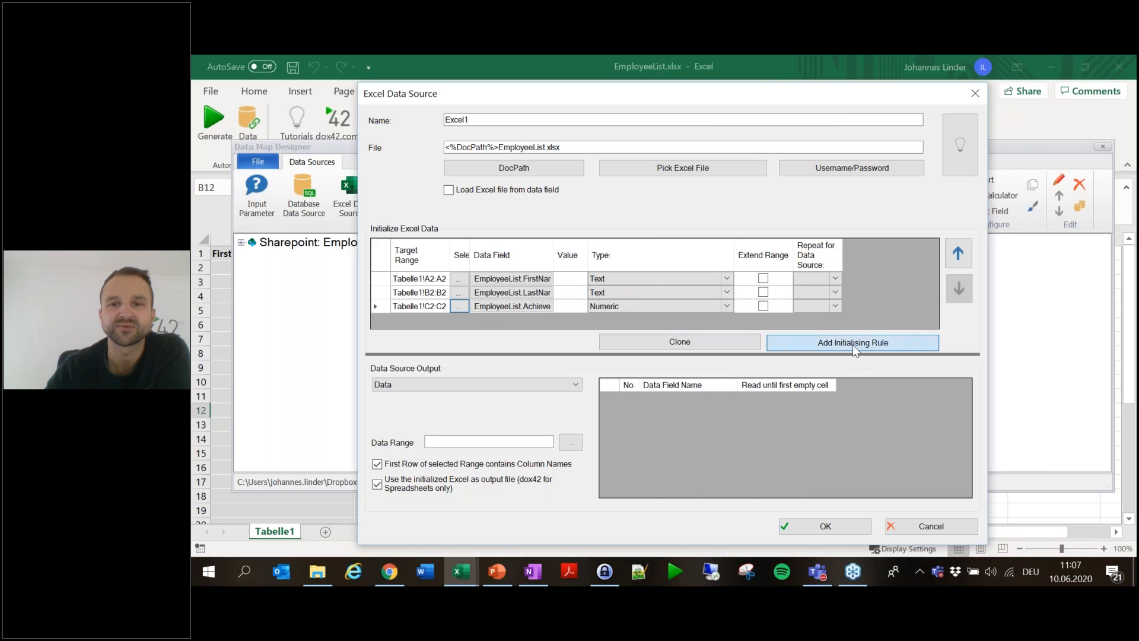
- Add a fourth rule mapping EmployeeList.Email as Text to cell D2
left_click(852, 344)
left_click(727, 320)
left_click(617, 358)
left_click(676, 323)
left_click(635, 346)
left_click(511, 320)
left_click(600, 273)
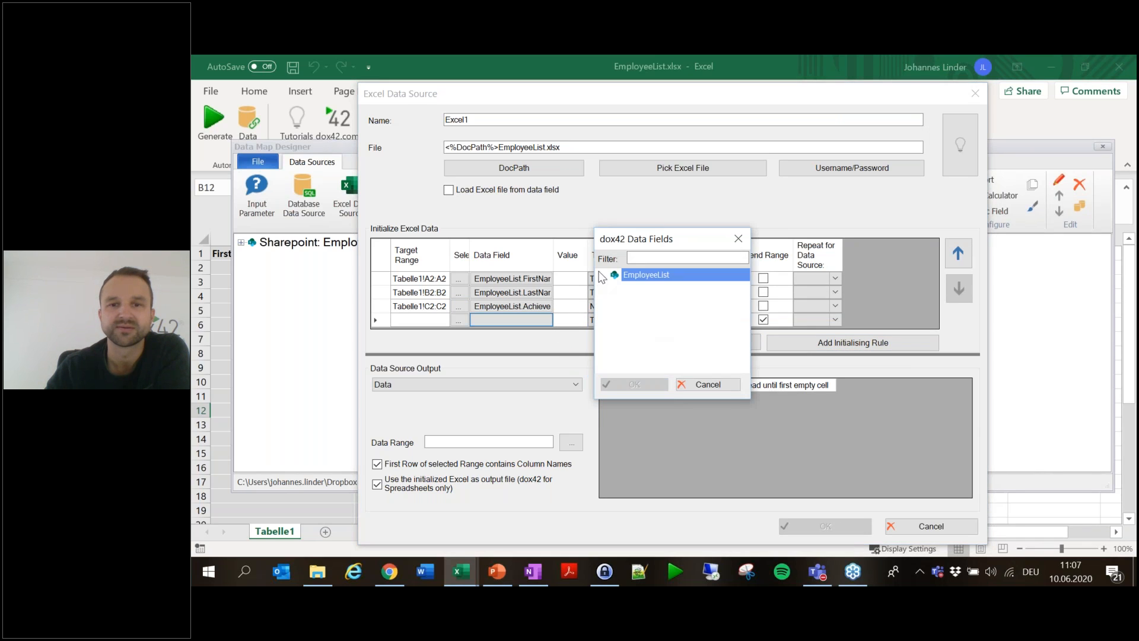
left_click(652, 328)
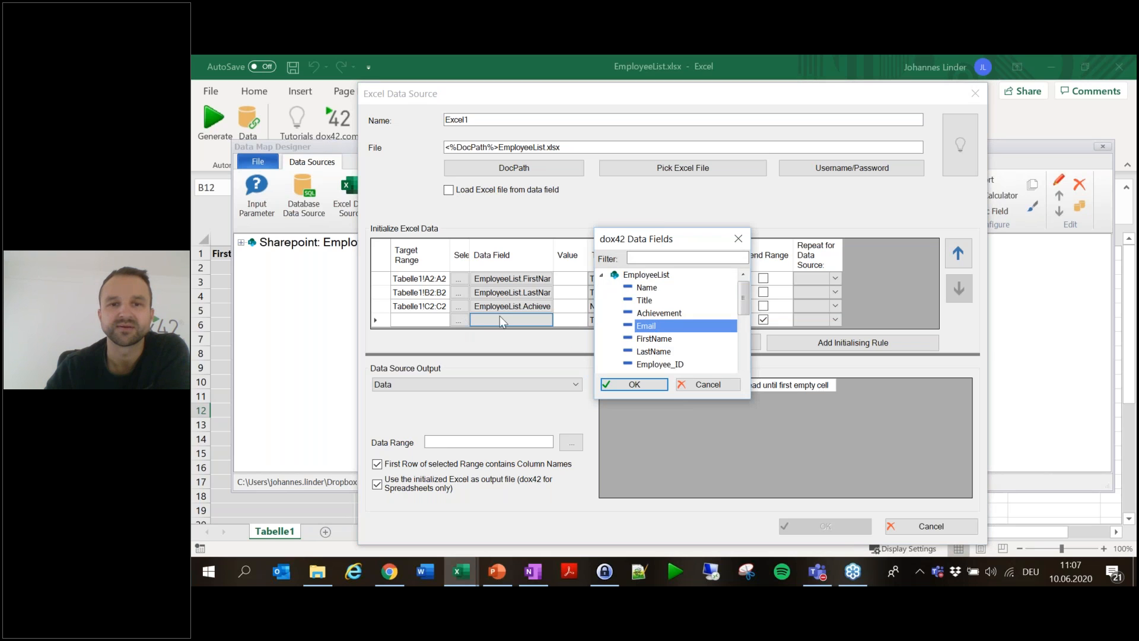
double_click(656, 325)
left_click(458, 320)
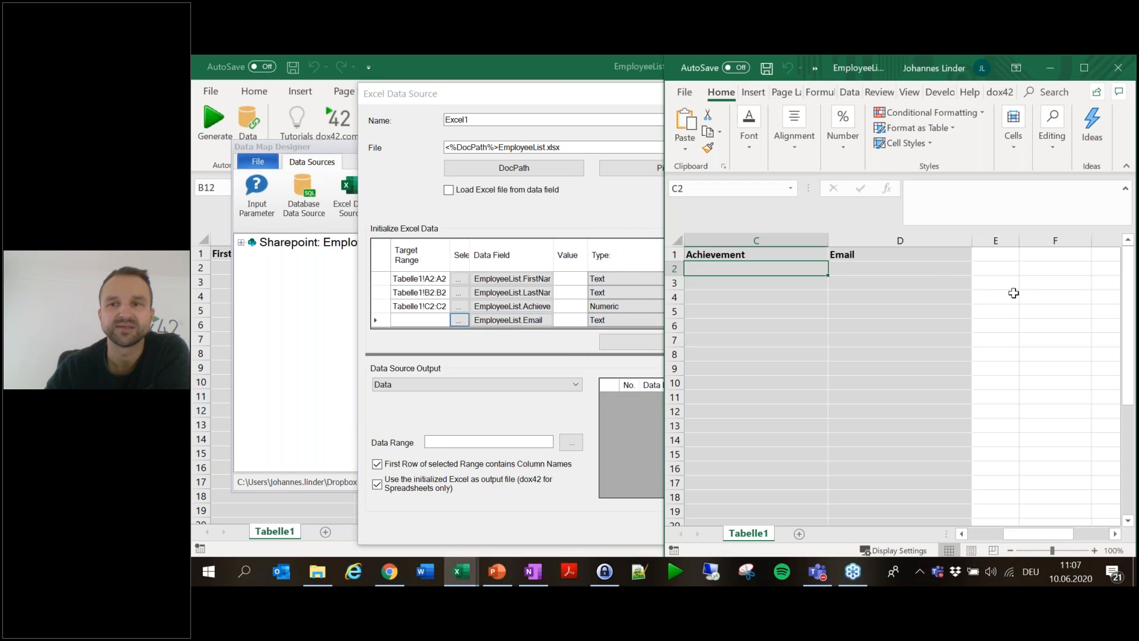
left_click(934, 266)
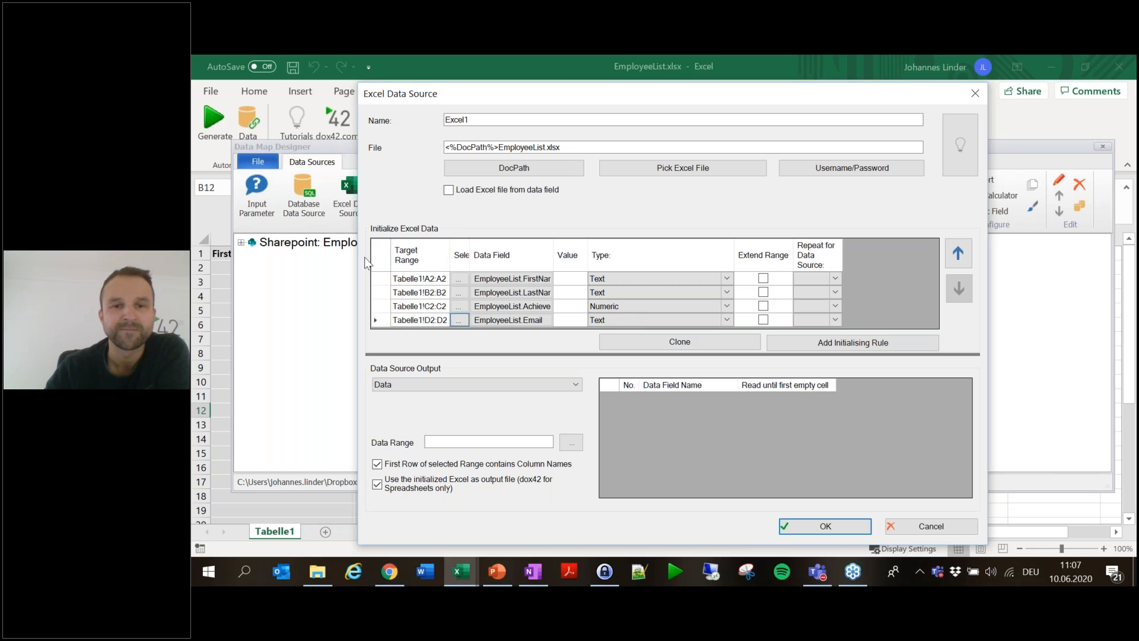
- Confirm the Excel source and try naming it EmployeeList, which is rejected as a duplicate
left_click(825, 526)
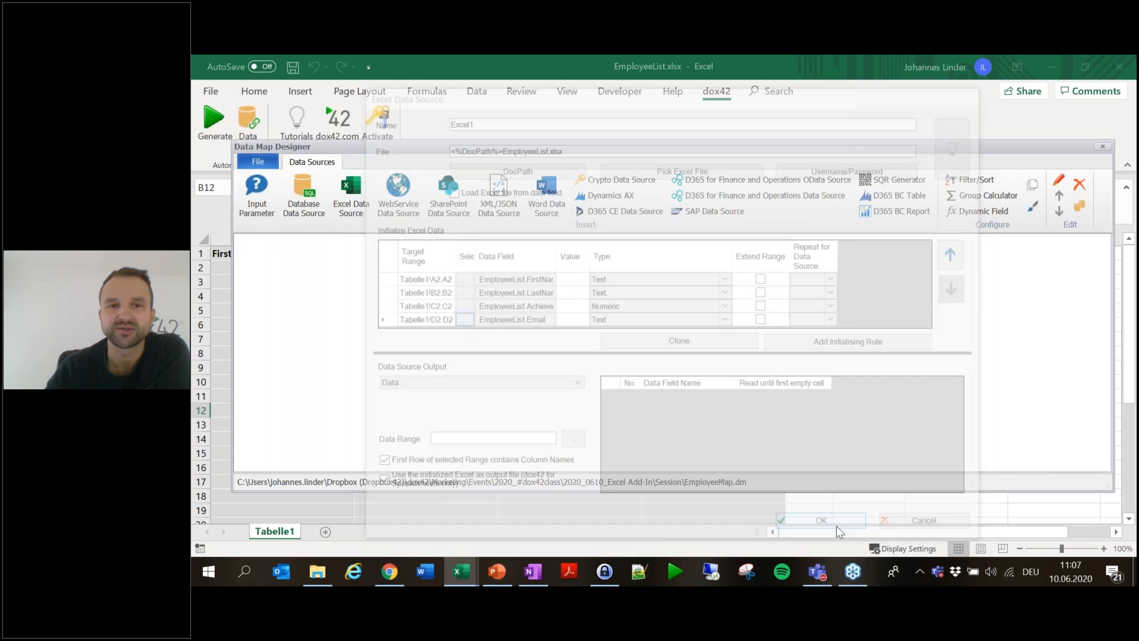
left_click(379, 261)
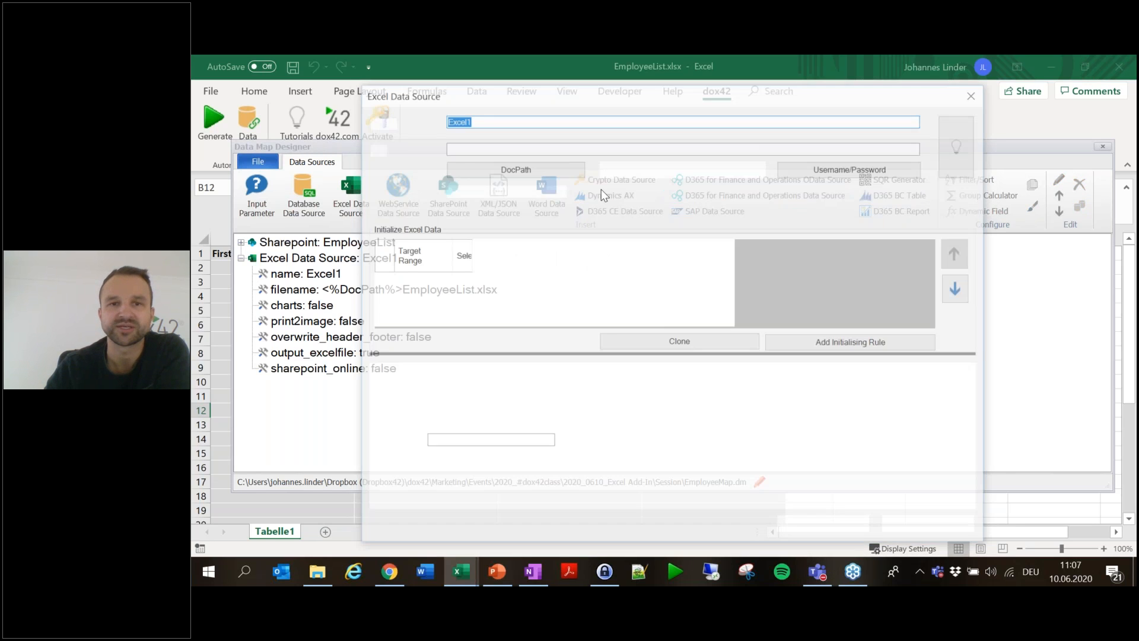
type("PB")
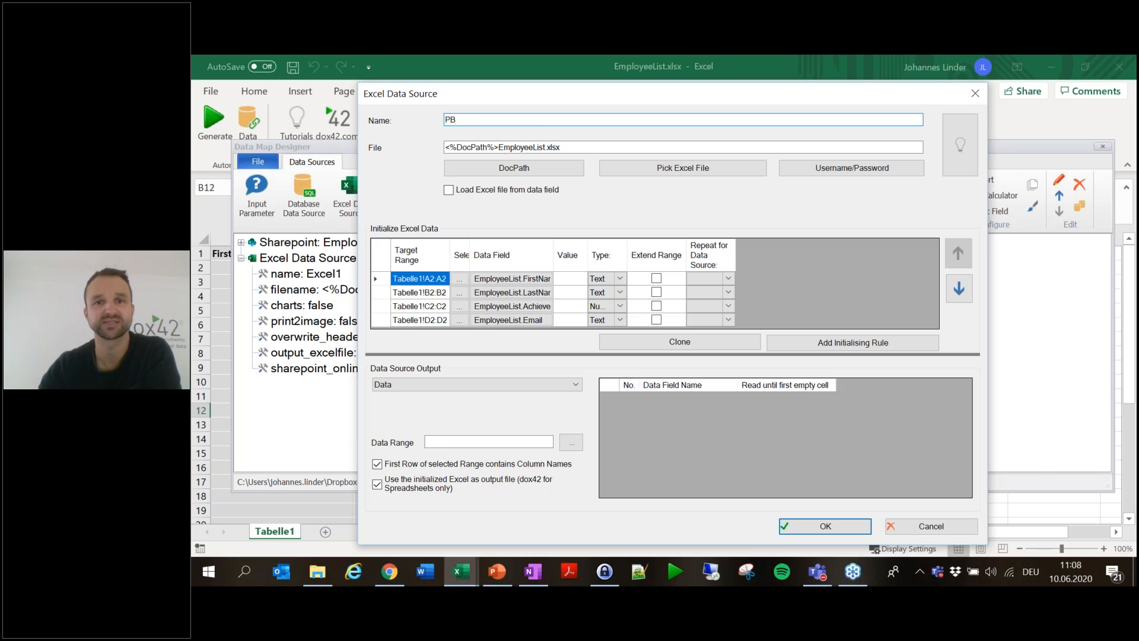
key("BackSpace")
key("BackSpace")
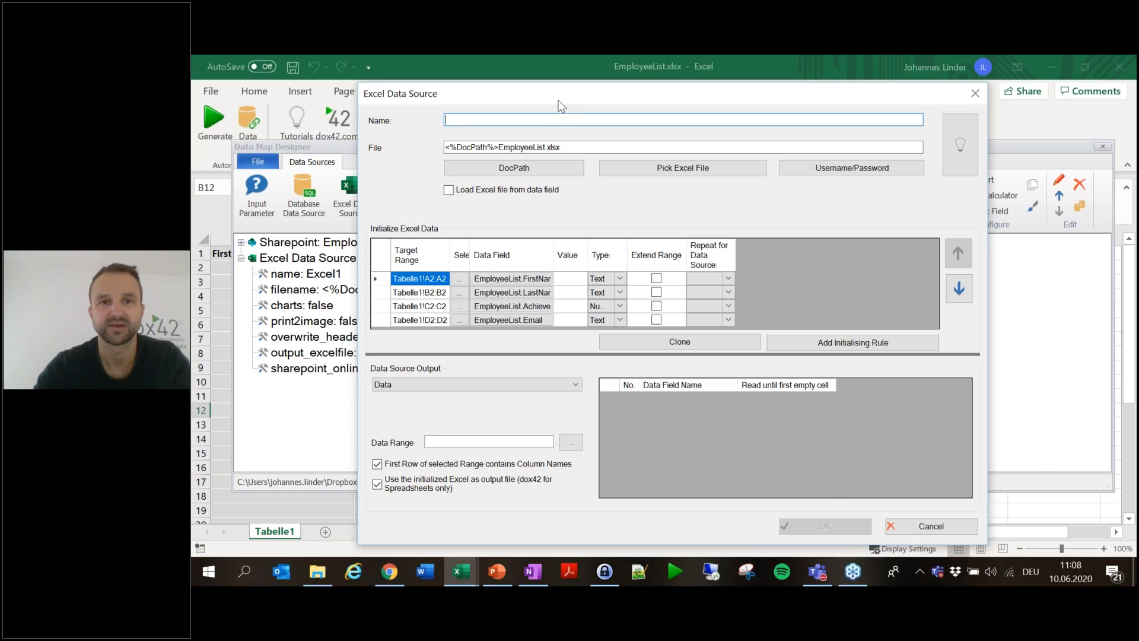
type("EmployeeList")
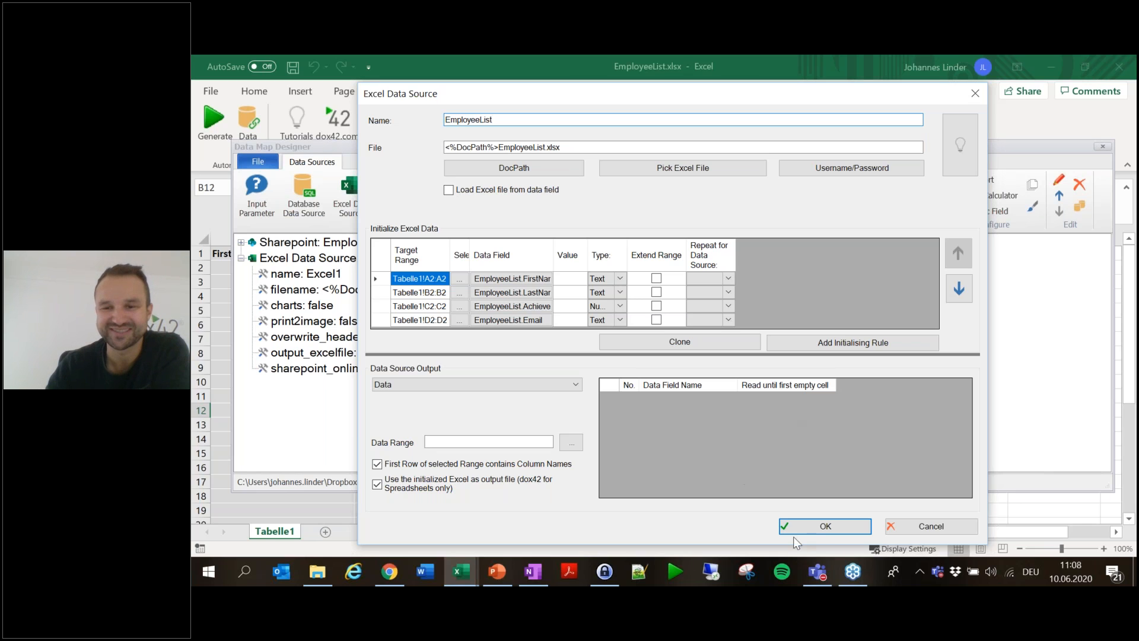
left_click(848, 524)
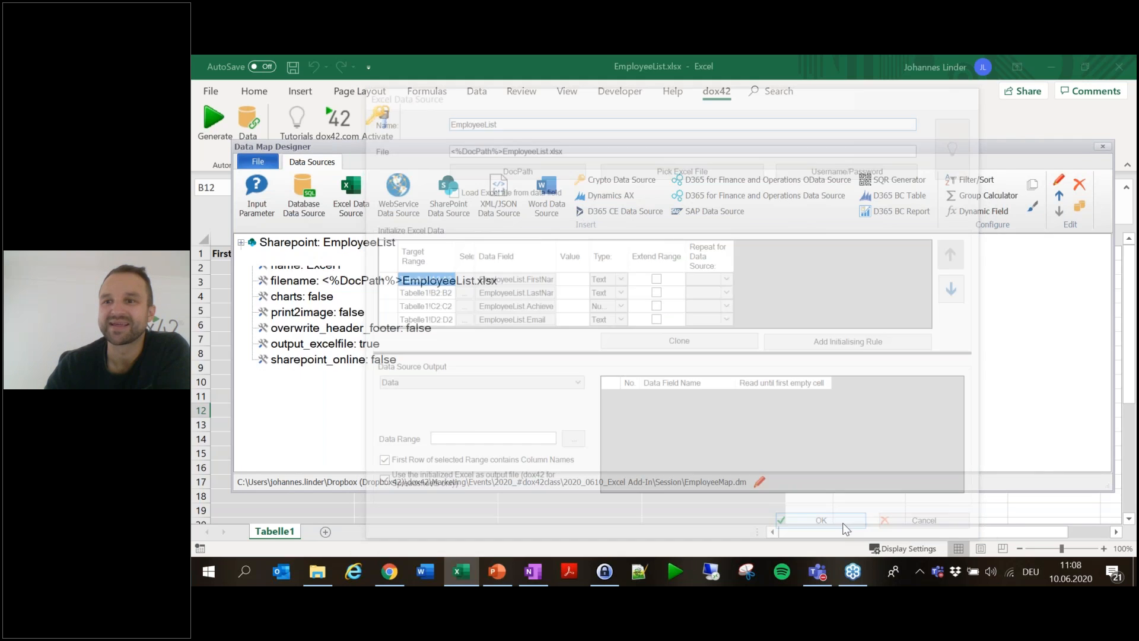
left_click(1102, 147)
left_click(635, 361)
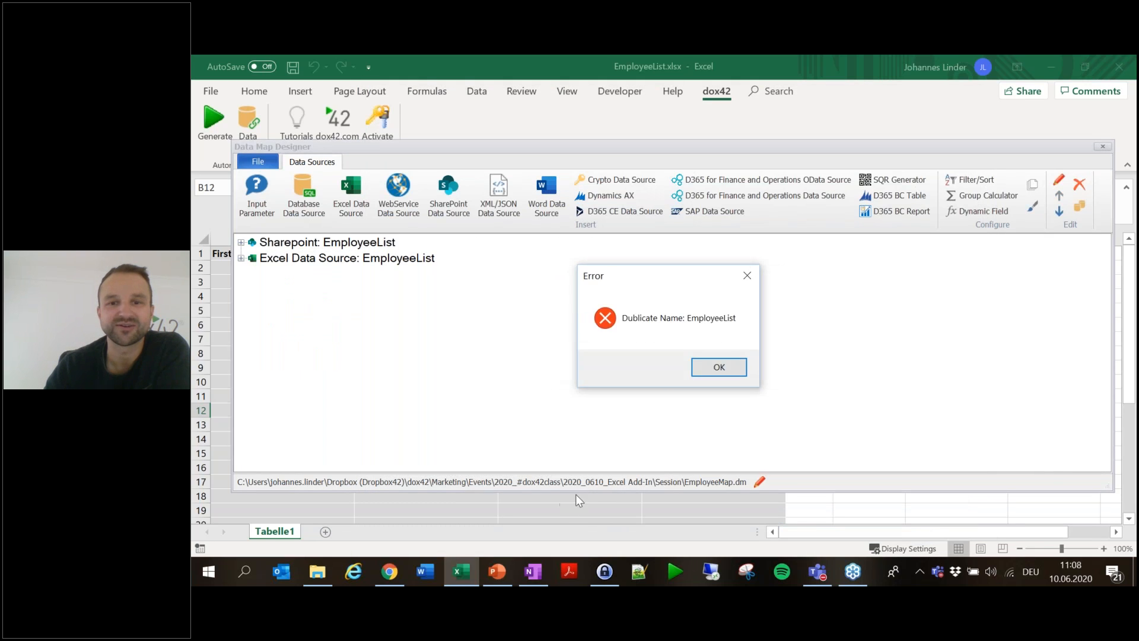
left_click(718, 367)
- Rename the Excel data source to EmployeeExcel
left_click(393, 261)
double_click(392, 261)
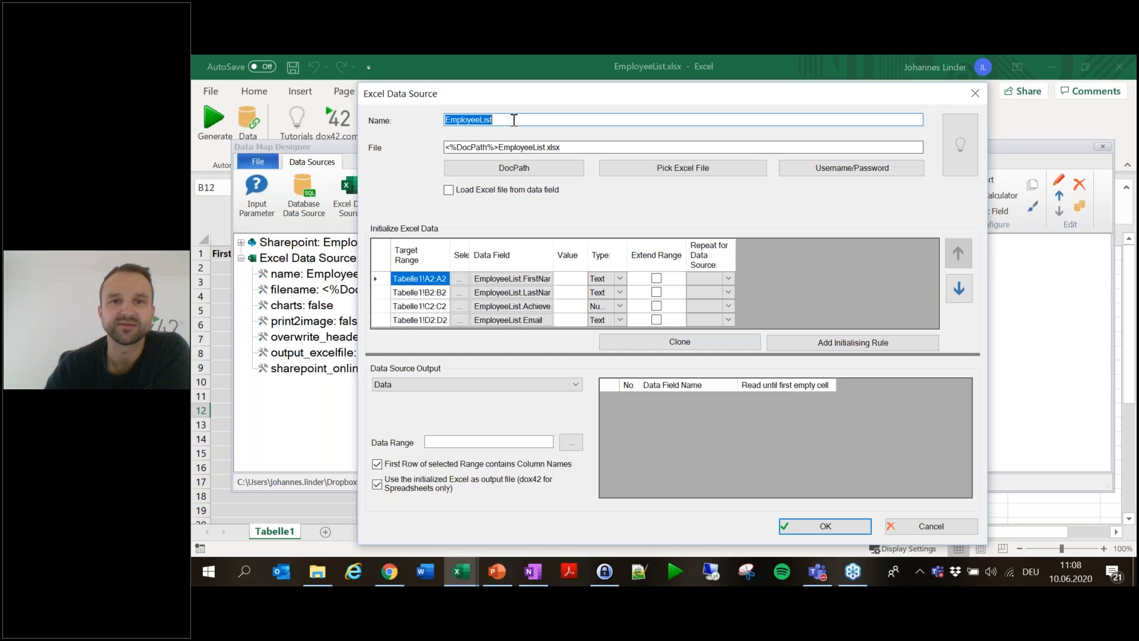
left_click(514, 119)
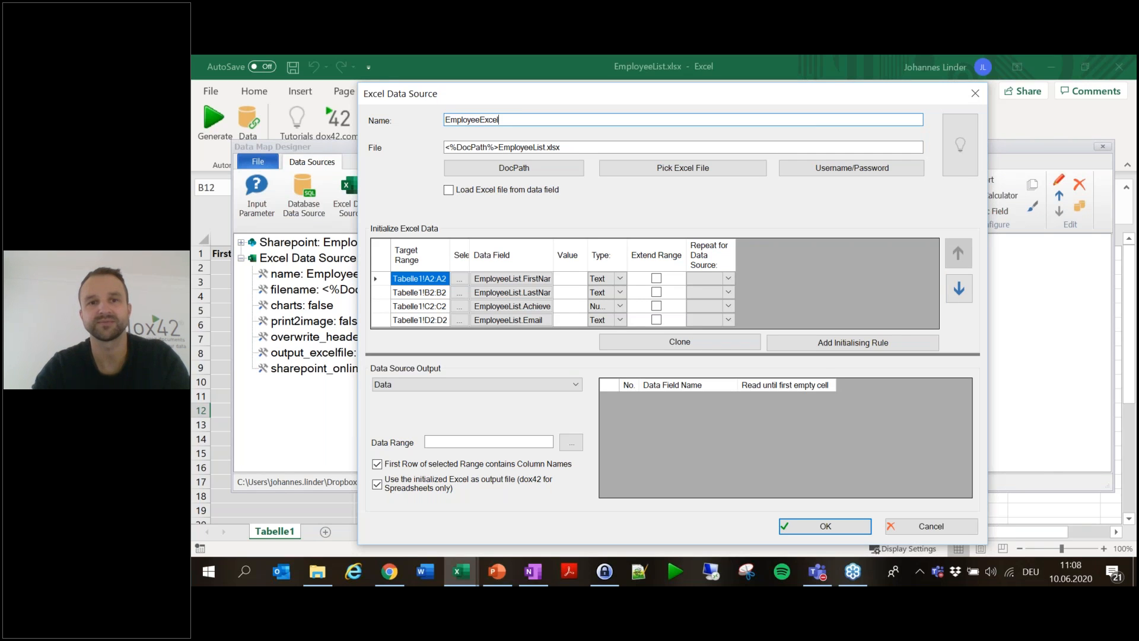
left_click(818, 528)
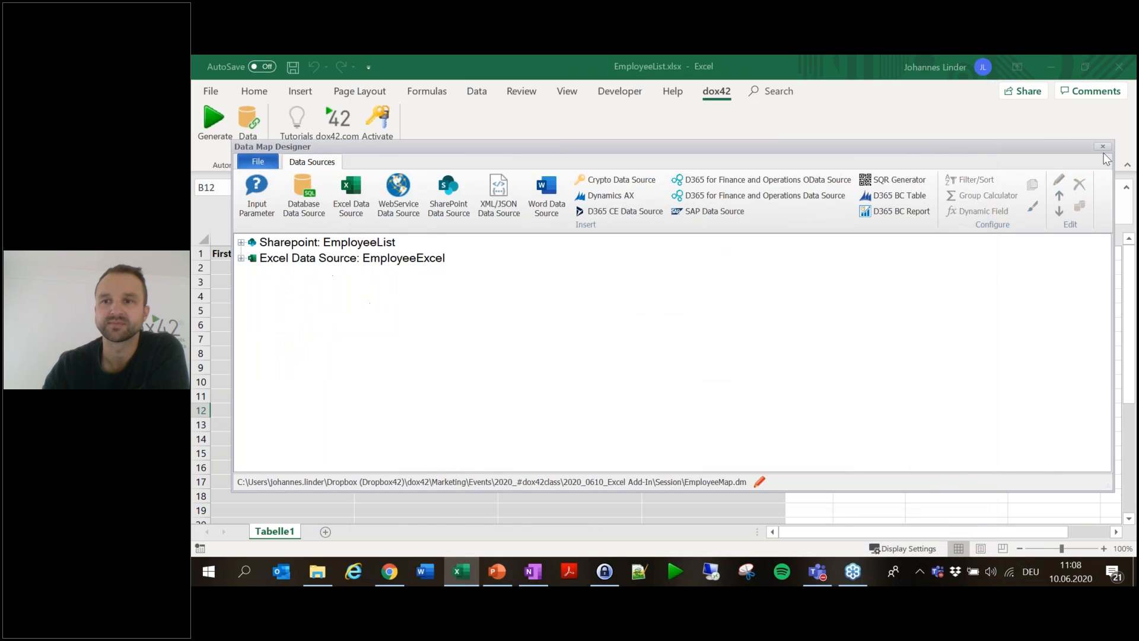
- Save the data map and generate a test spreadsheet, which fills only one employee row
left_click(1102, 147)
left_click(611, 359)
left_click(222, 140)
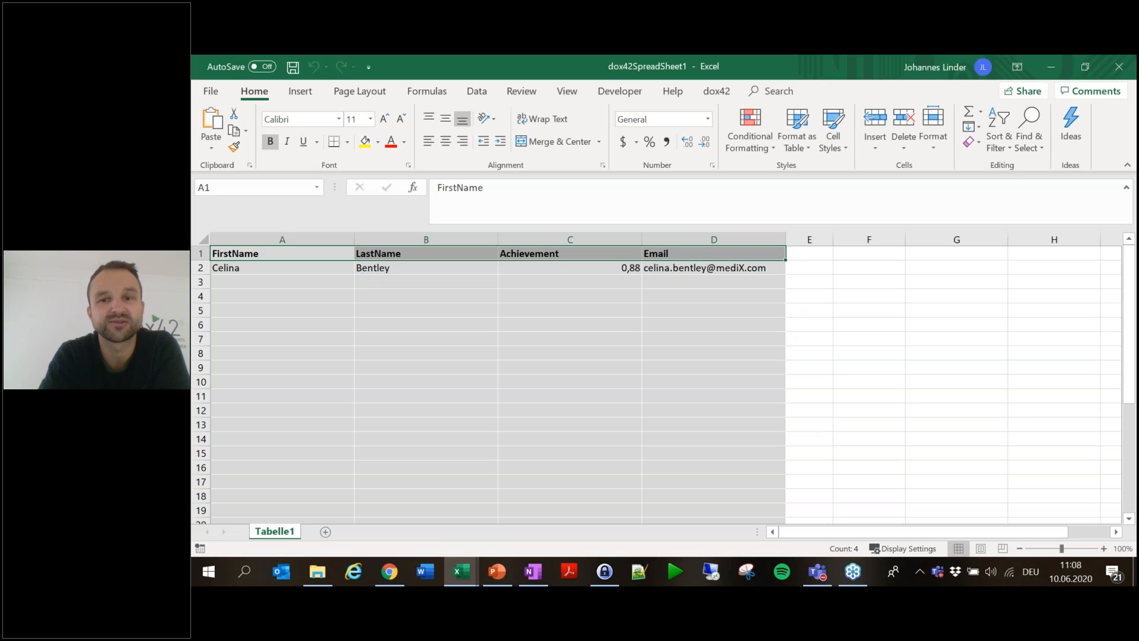
left_click(688, 308)
left_click_drag(717, 269, 269, 270)
left_click(589, 394)
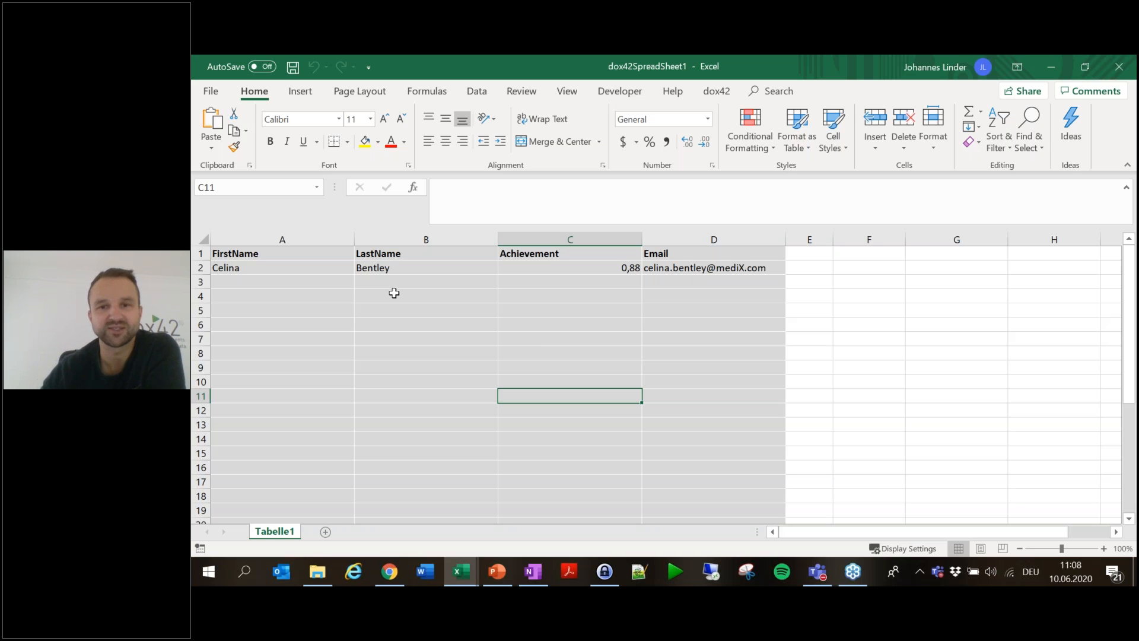
- Discard the generated workbook unsaved and reopen the Data Map Designer
left_click(1118, 66)
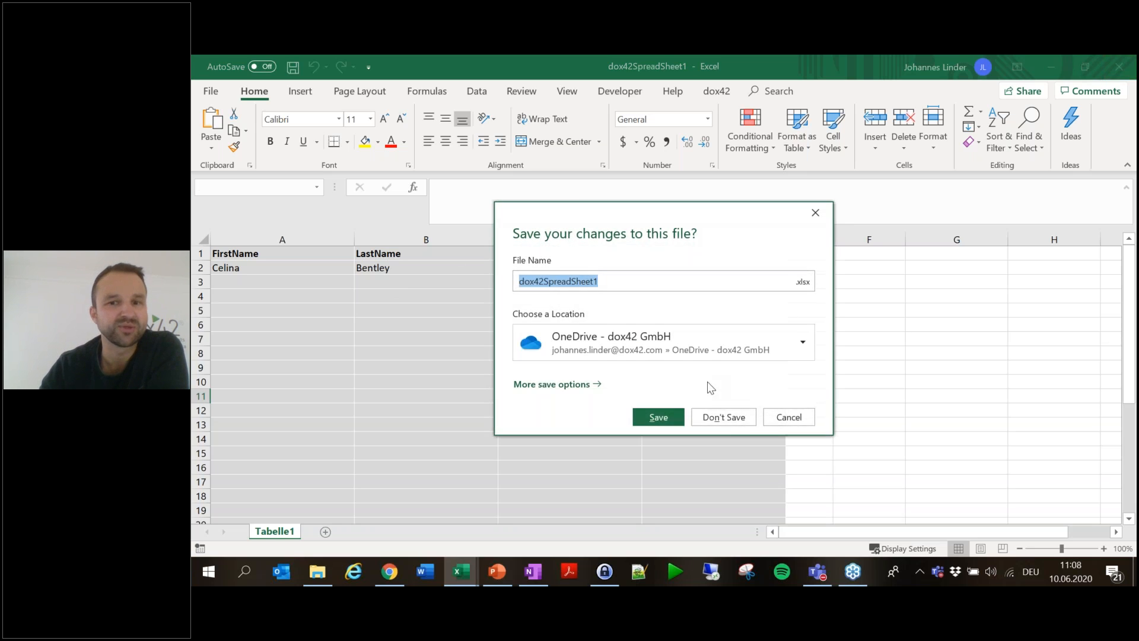
left_click(729, 418)
left_click(254, 138)
- Enable Extend Range on EmployeeExcel's FirstName, LastName, Achievement and Email rules
left_click(401, 253)
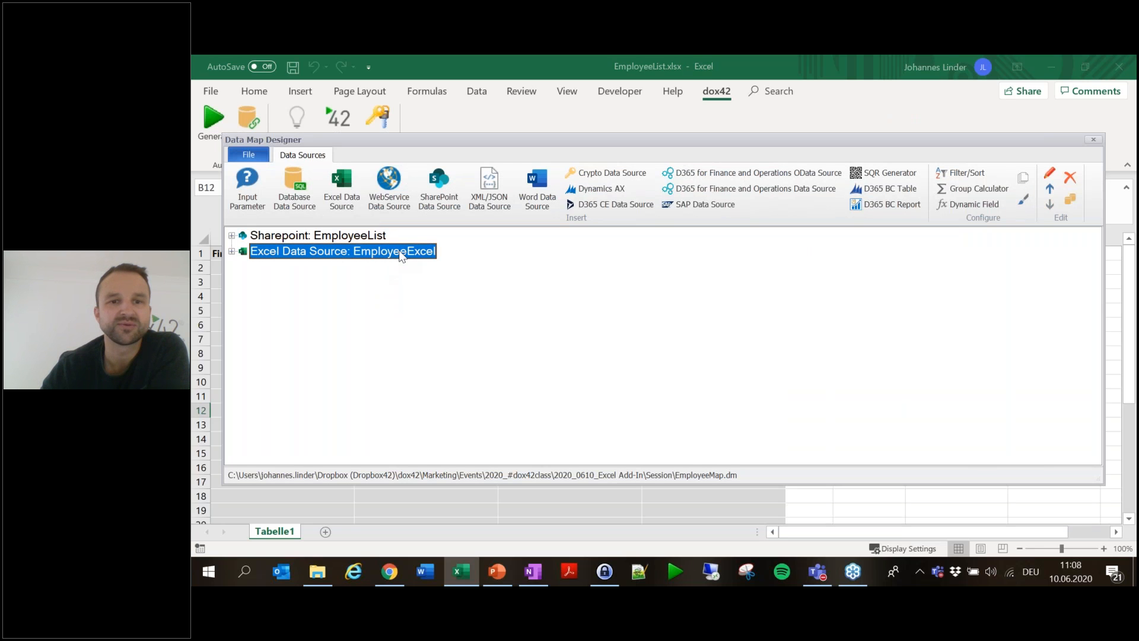
double_click(401, 254)
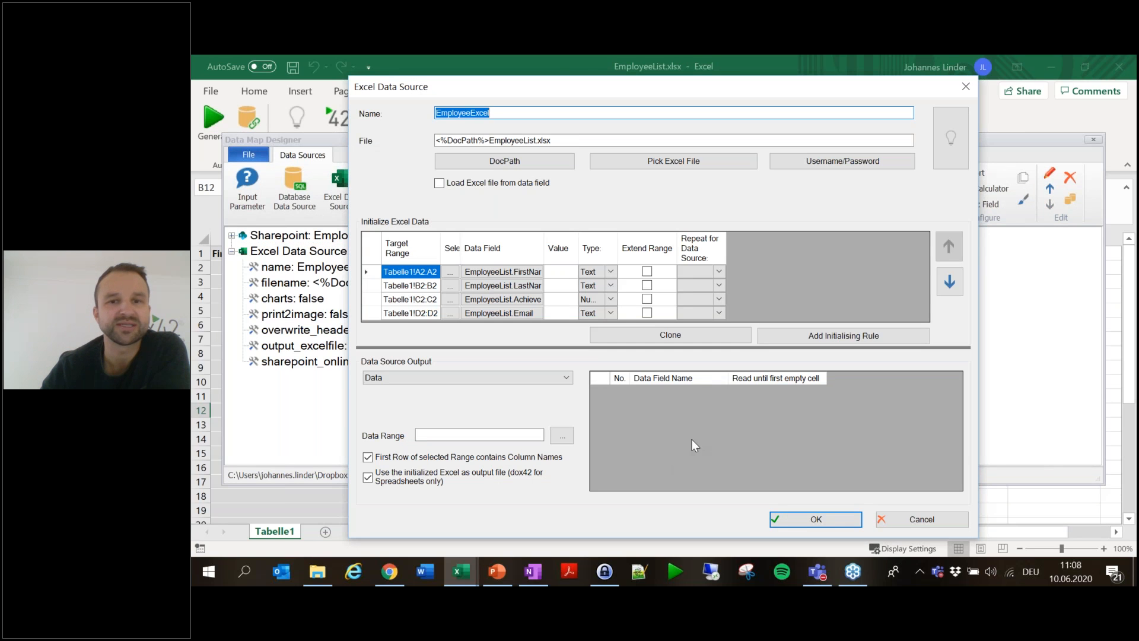
left_click(647, 272)
left_click(646, 285)
left_click(647, 298)
left_click(646, 313)
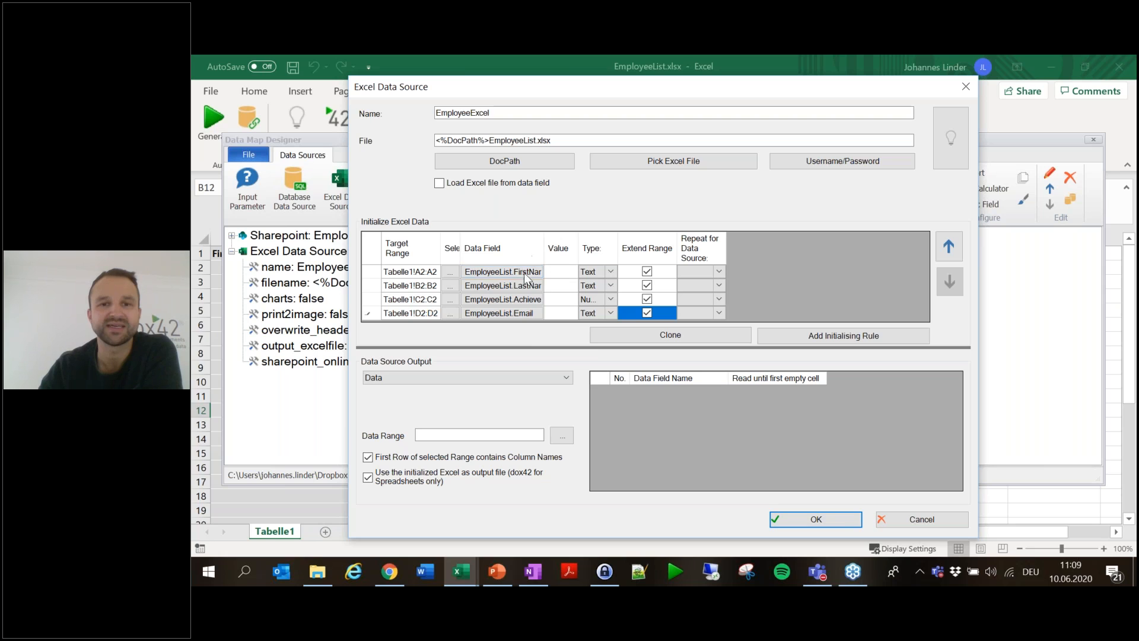
left_click(828, 517)
- Save the map and regenerate, confirming all four employee rows, then discard and reopen Data Map
left_click(1093, 140)
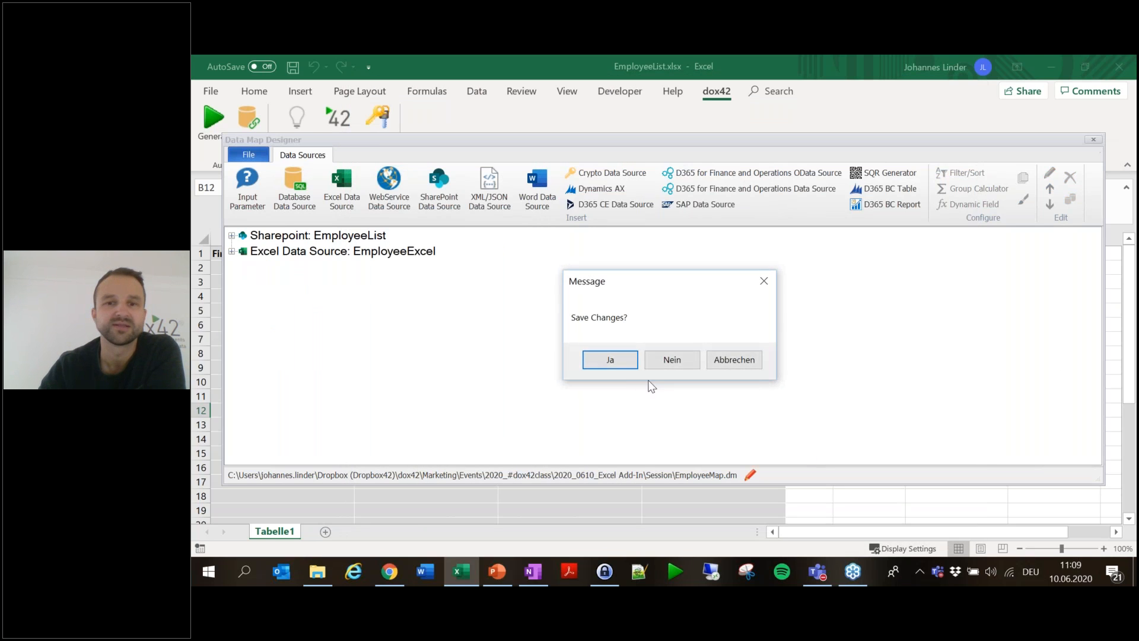
left_click(624, 367)
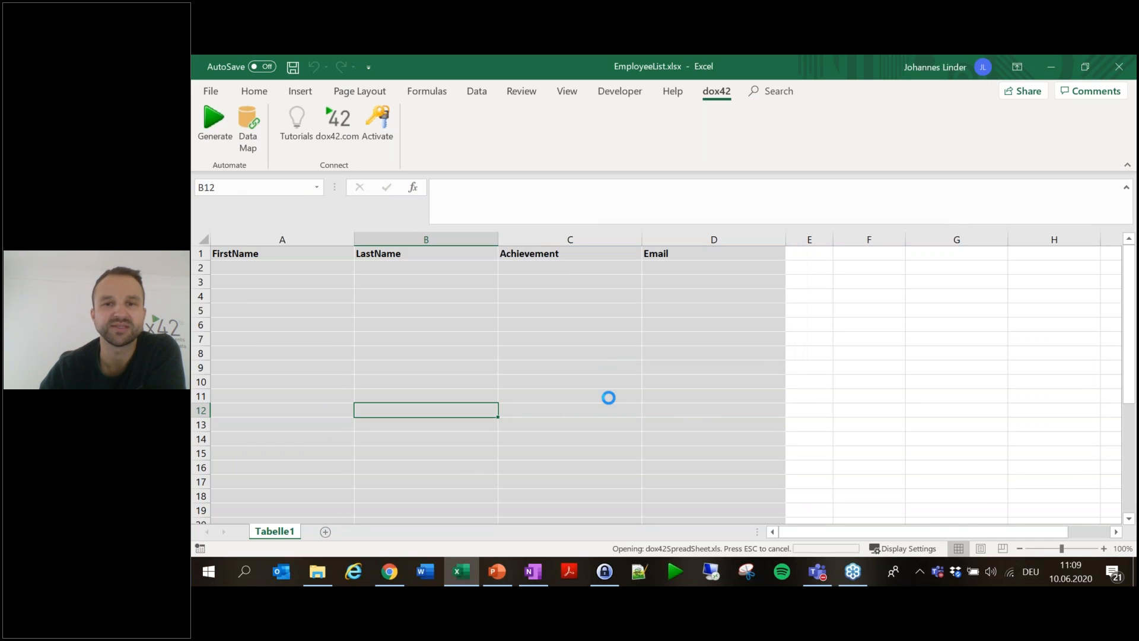
left_click(442, 274)
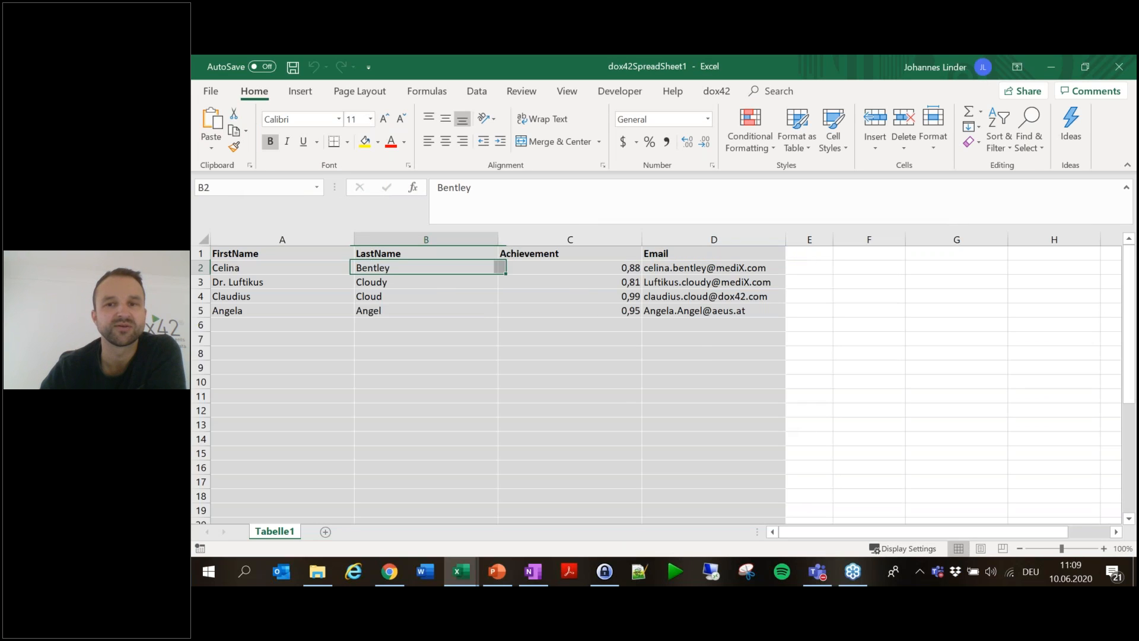
left_click_drag(282, 267, 758, 310)
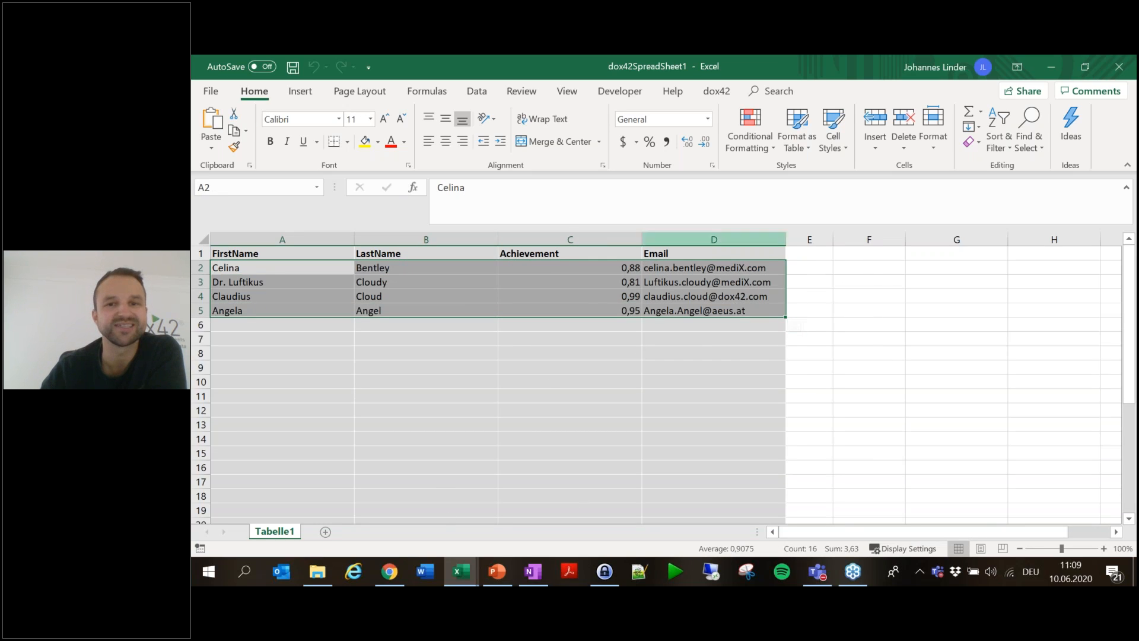
left_click(1119, 66)
left_click(729, 418)
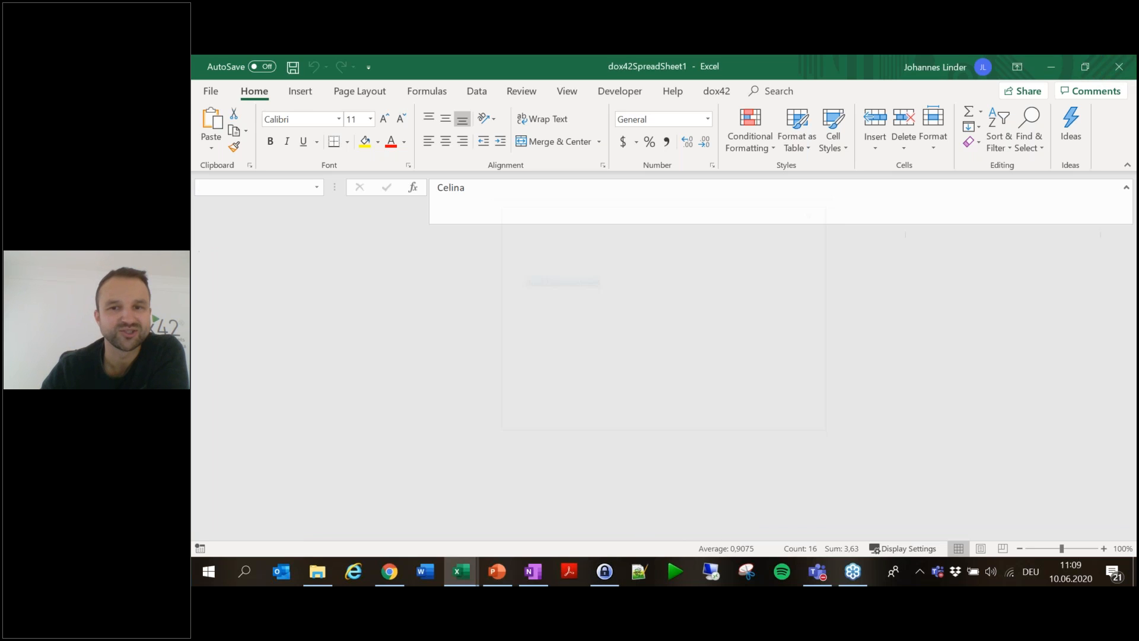
left_click(254, 136)
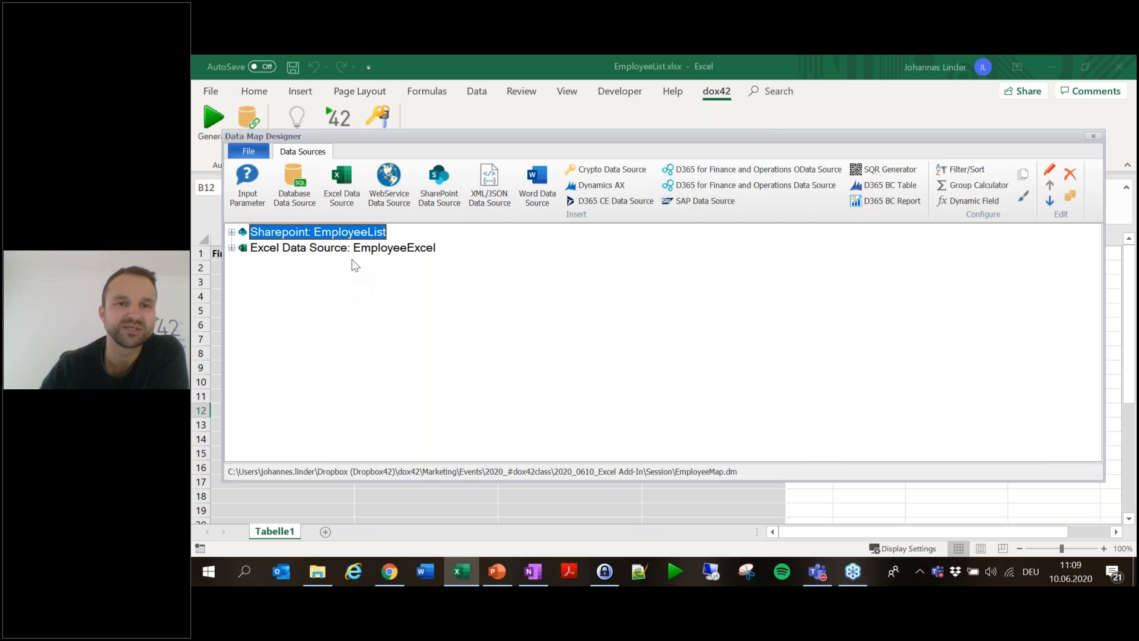
- Sort the SharePoint EmployeeList query by Achievement, type Numeric, in descending order
double_click(364, 233)
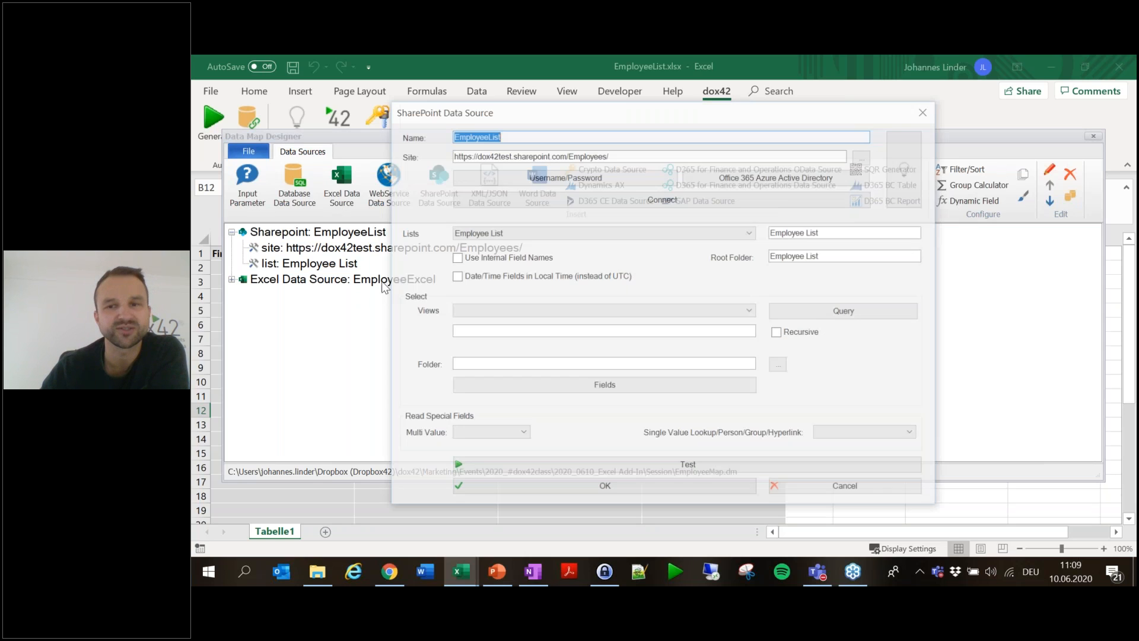
left_click(879, 316)
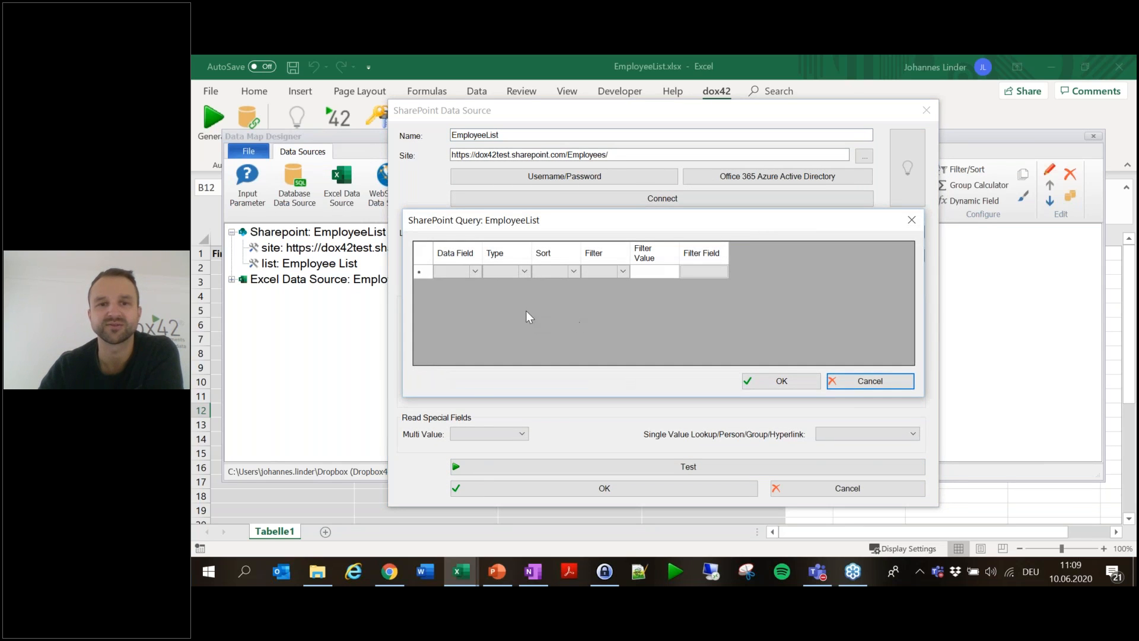
left_click(474, 271)
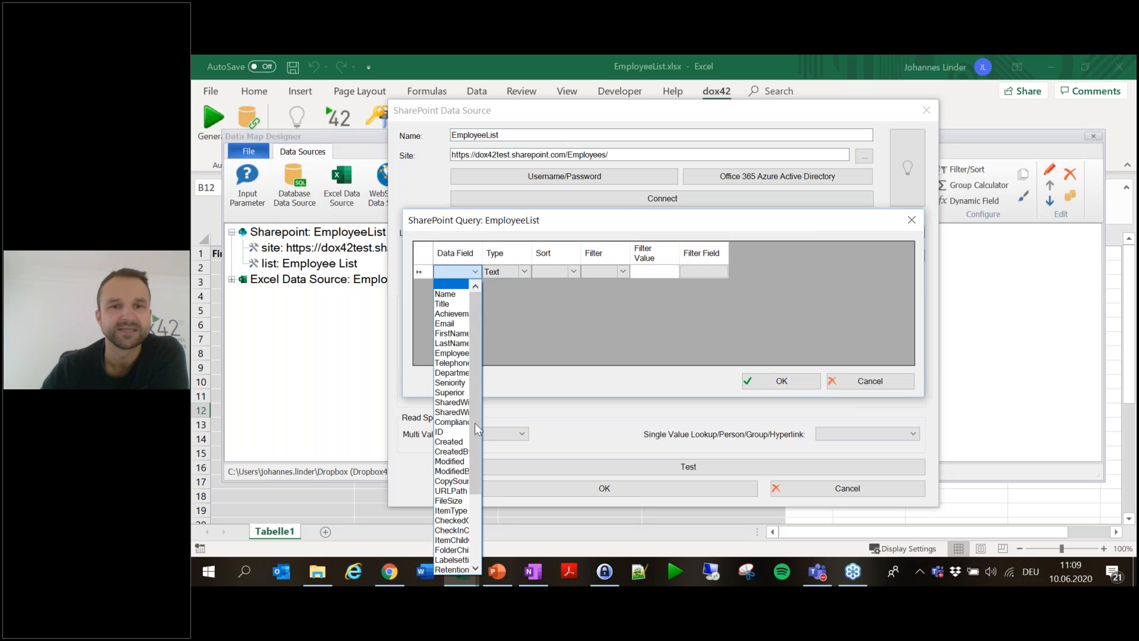
left_click(459, 313)
left_click(524, 271)
left_click(498, 290)
left_click(623, 271)
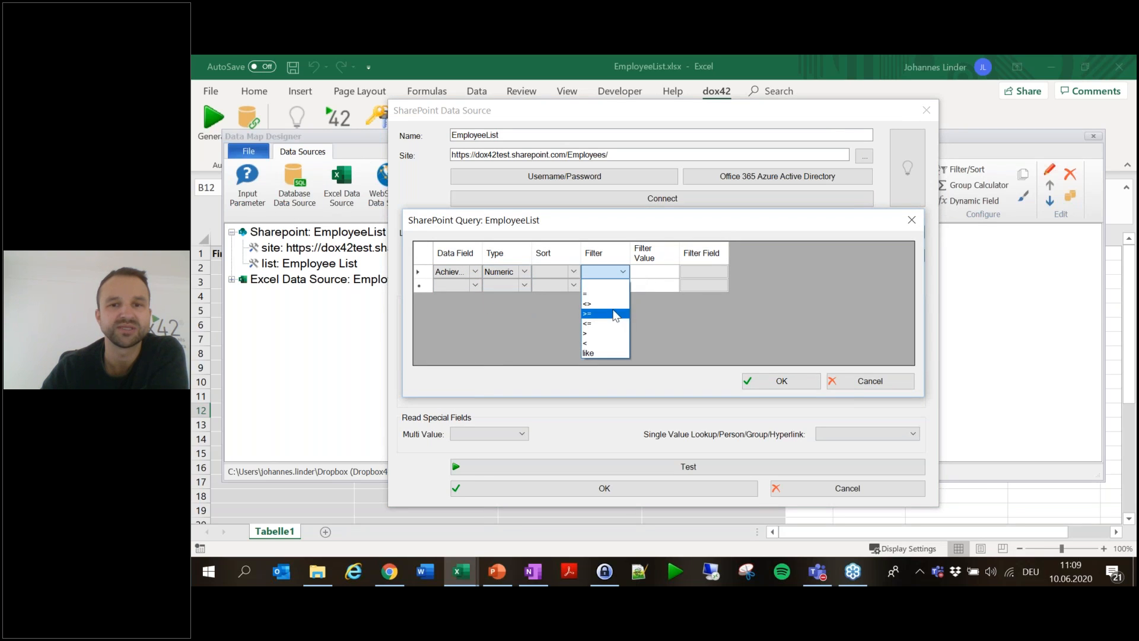
left_click(574, 274)
left_click(573, 300)
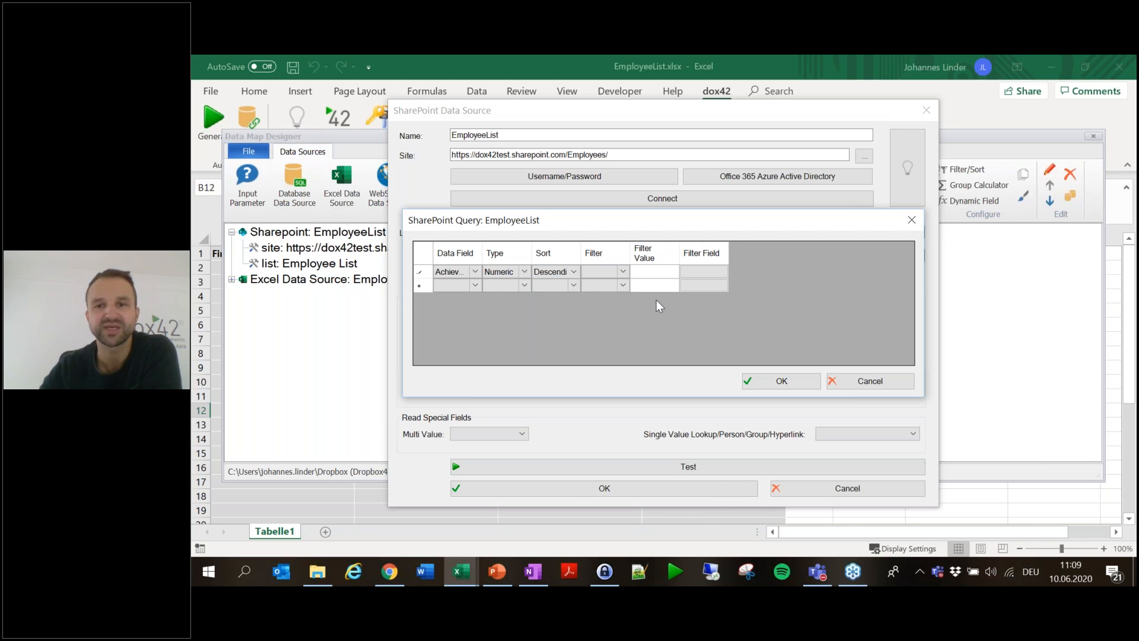
left_click(801, 385)
left_click(697, 493)
- Save the data map, generate a test spreadsheet, discard it, and select the Achievement cells
left_click(1096, 137)
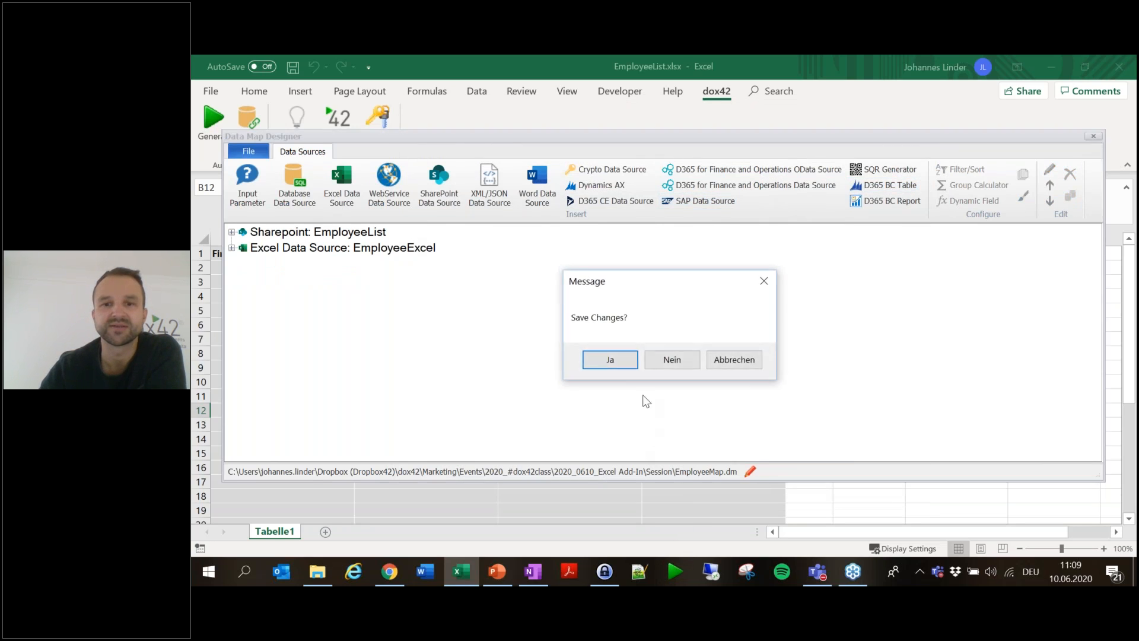
left_click(614, 362)
left_click(222, 127)
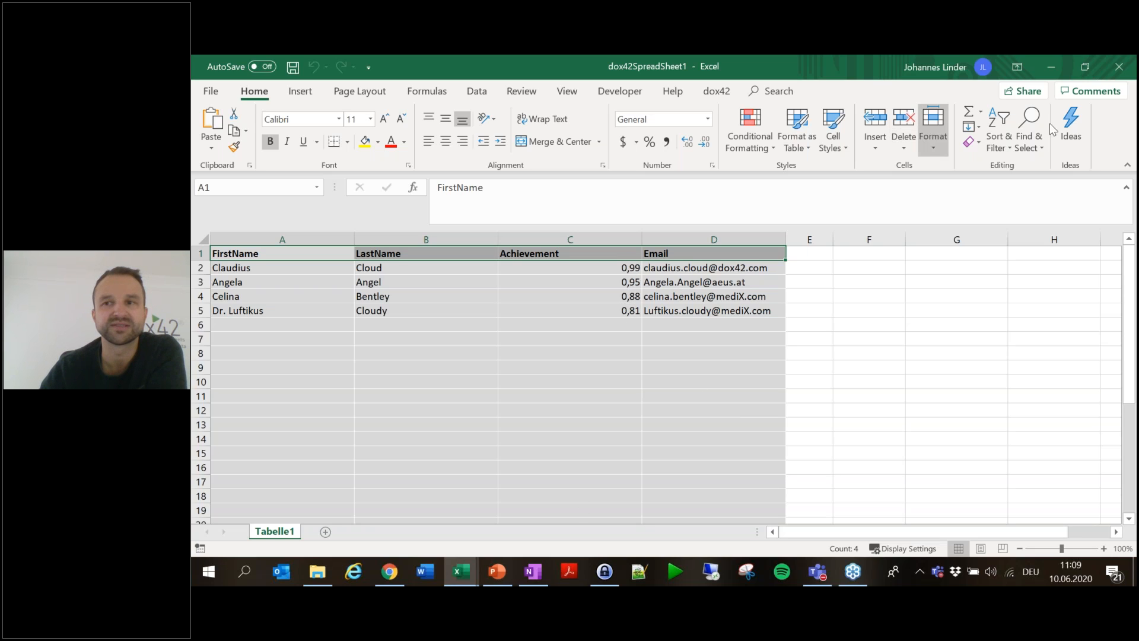
left_click(1119, 67)
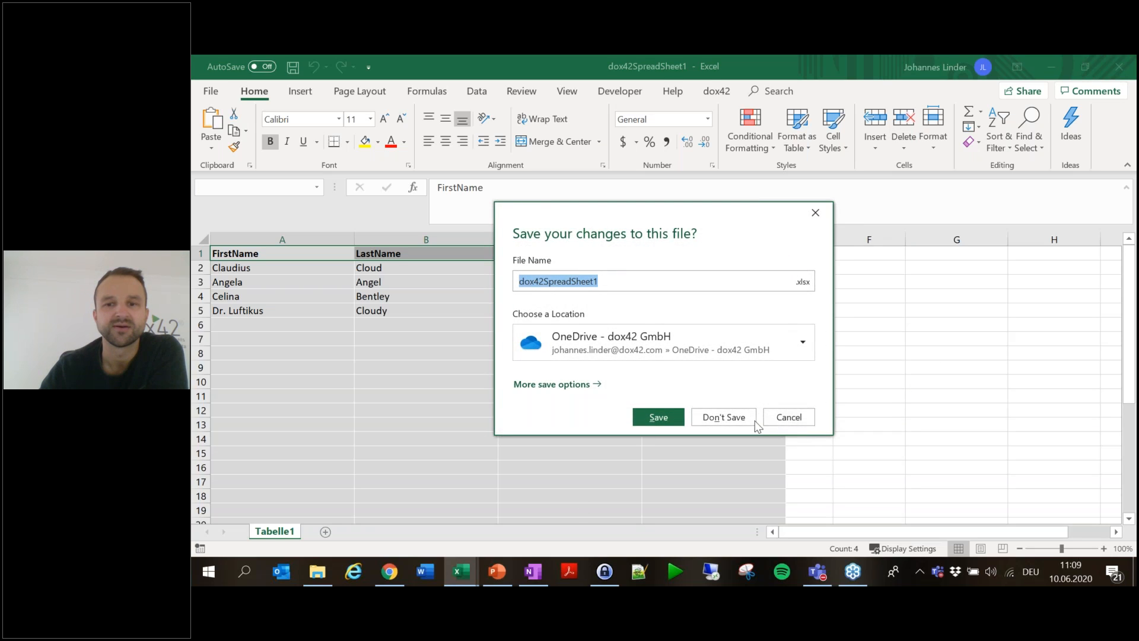
left_click(709, 416)
left_click_drag(579, 271, 584, 514)
scroll(572, 356, "up", 4)
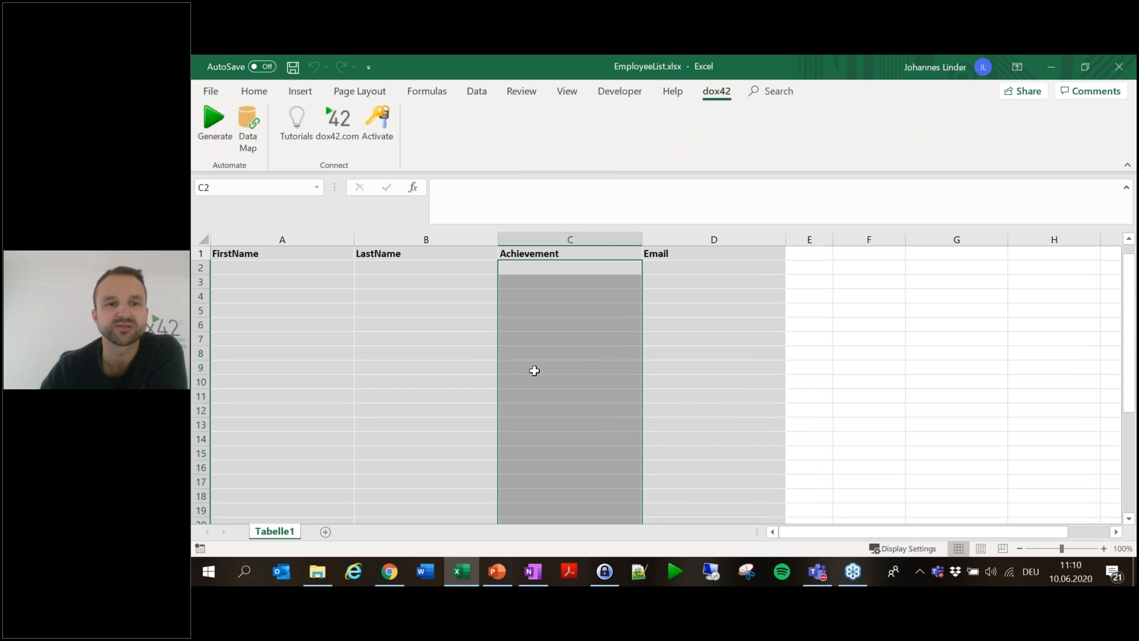
- Format the Achievement cells with Percent Style and save the template
left_click(259, 95)
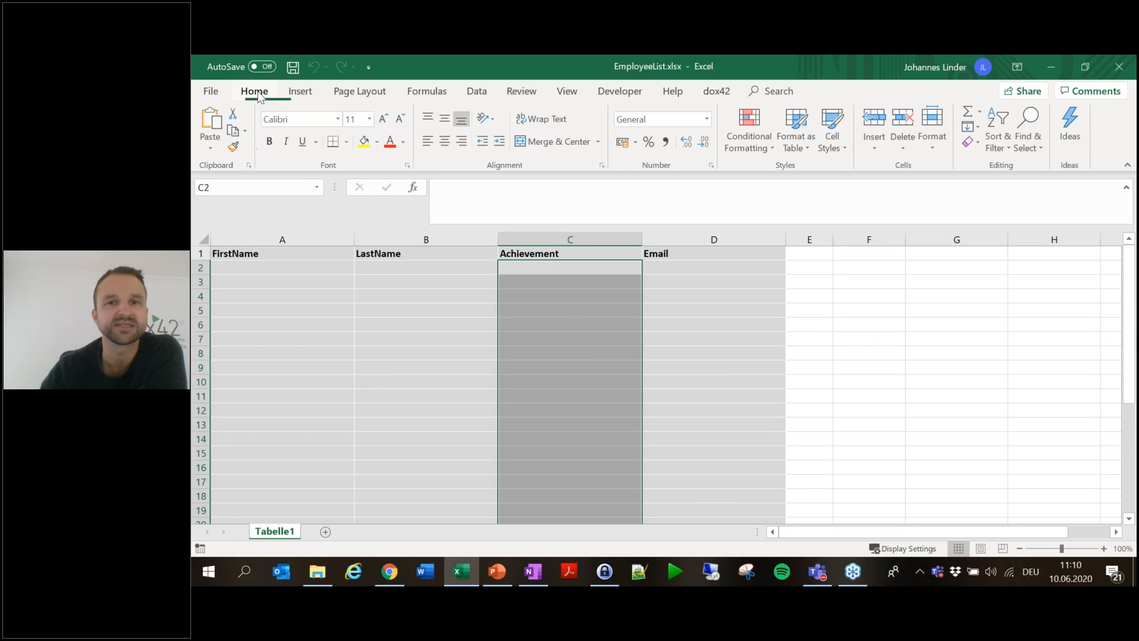
left_click(650, 143)
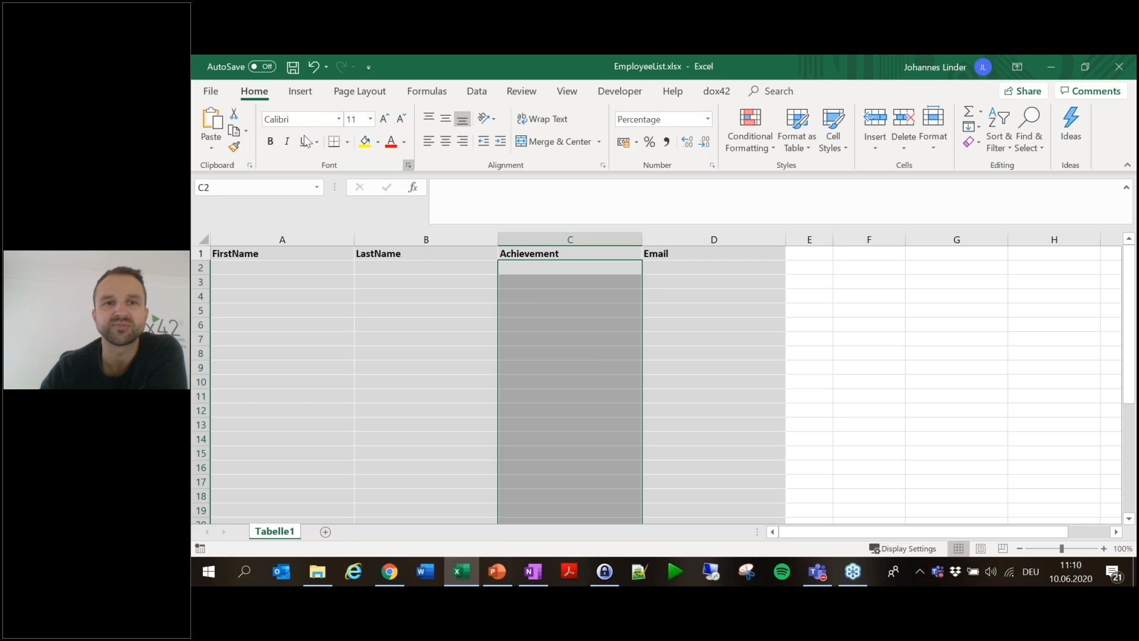
left_click(293, 67)
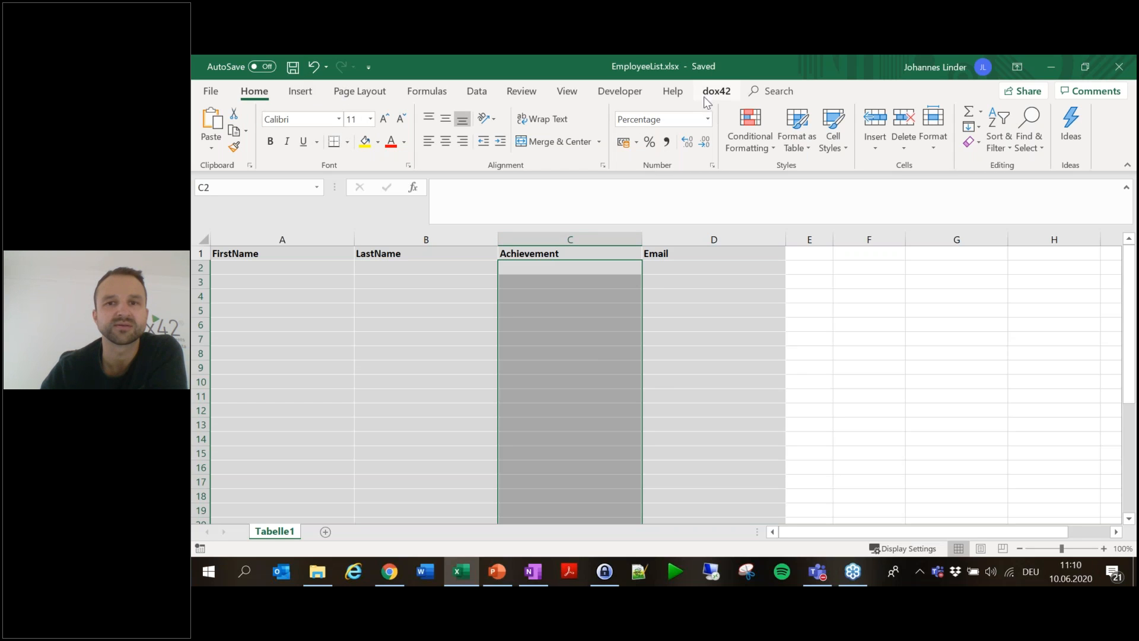
- Generate a test spreadsheet showing Achievement descending from 99% to 81%, then discard it
left_click(717, 90)
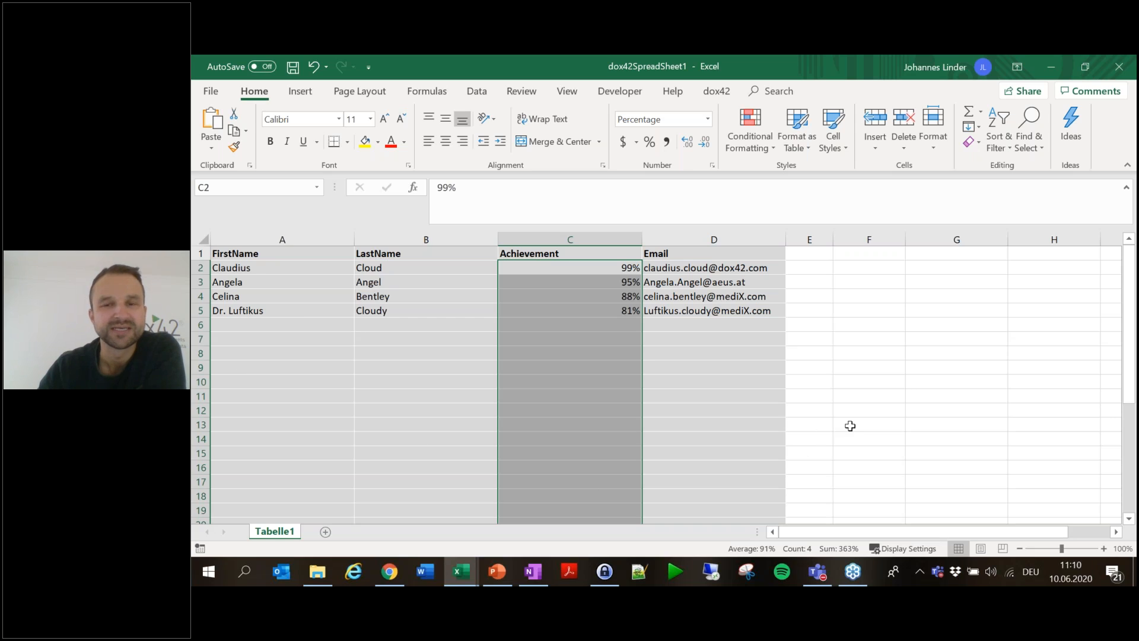
left_click(958, 349)
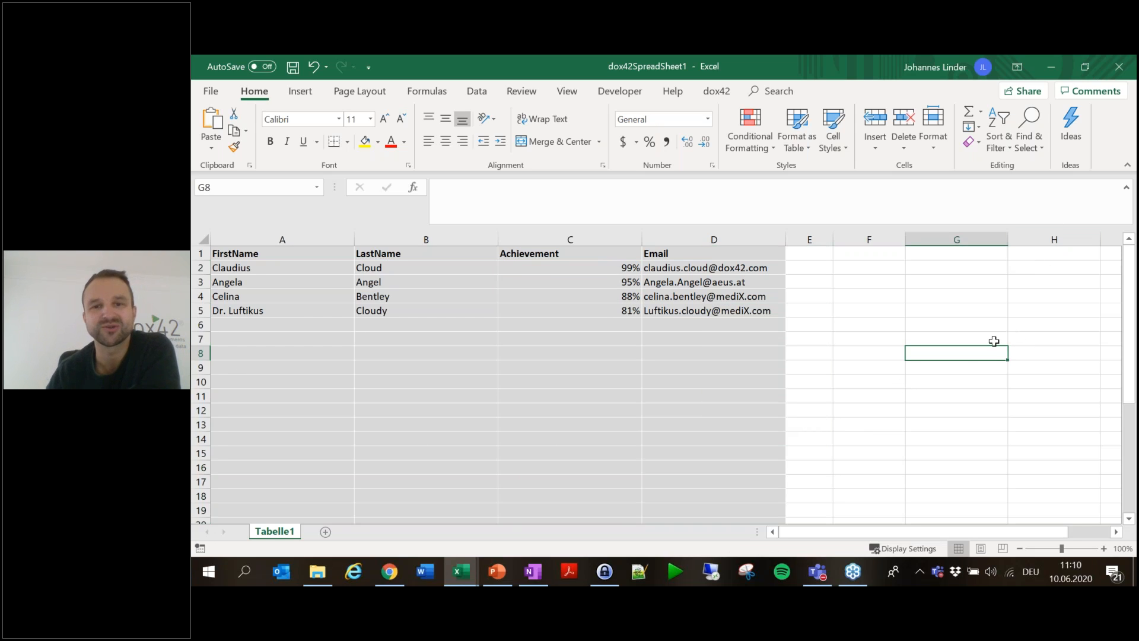
left_click(1132, 75)
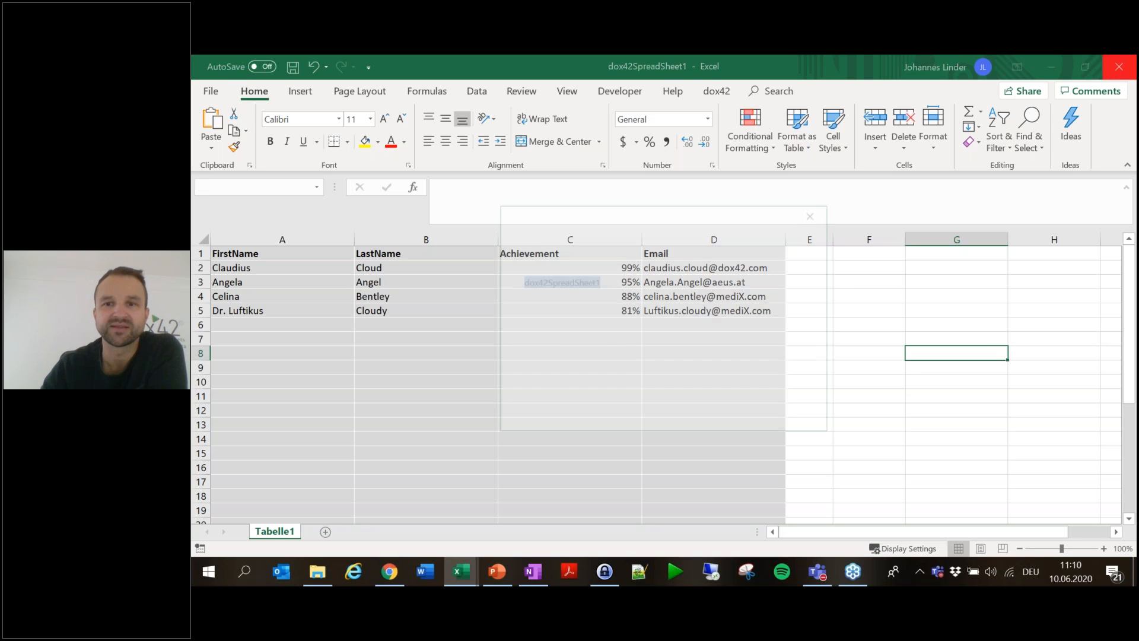
left_click(724, 417)
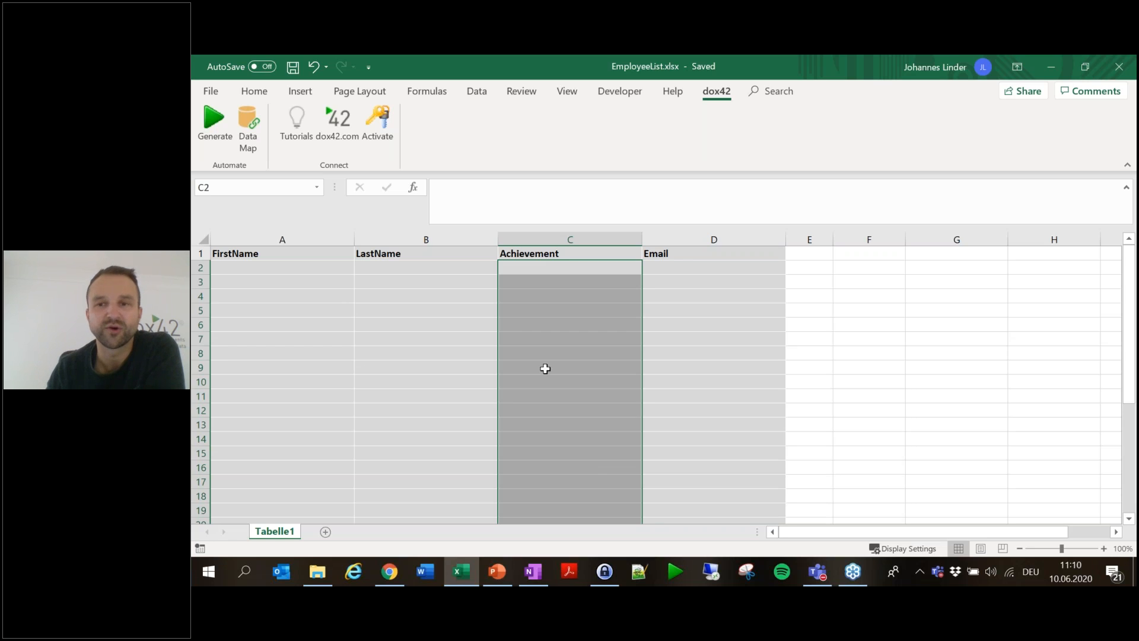
- Enter the label 'Average Achievement' in cell F3
left_click(937, 285)
left_click(875, 287)
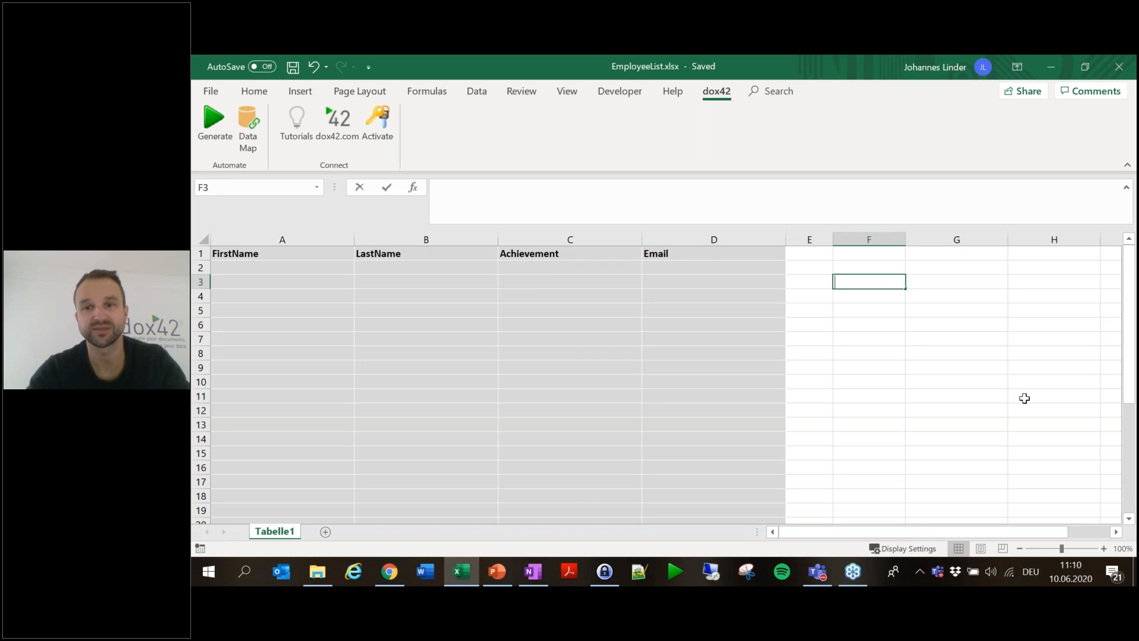
type("Average Achei")
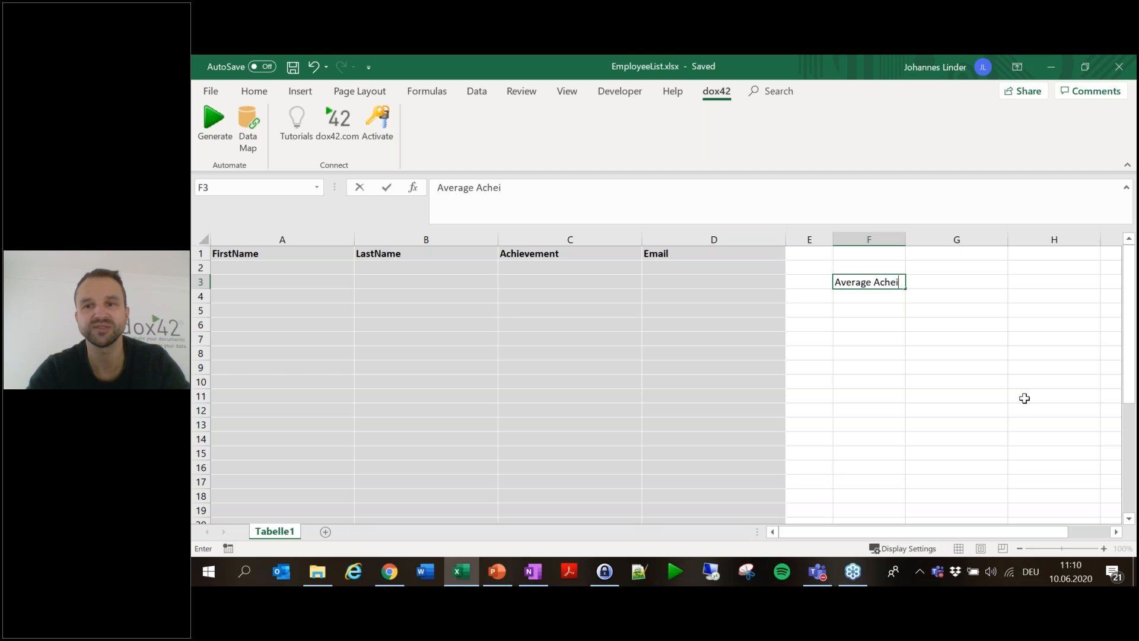
key("BackSpace")
key("BackSpace")
type("ie")
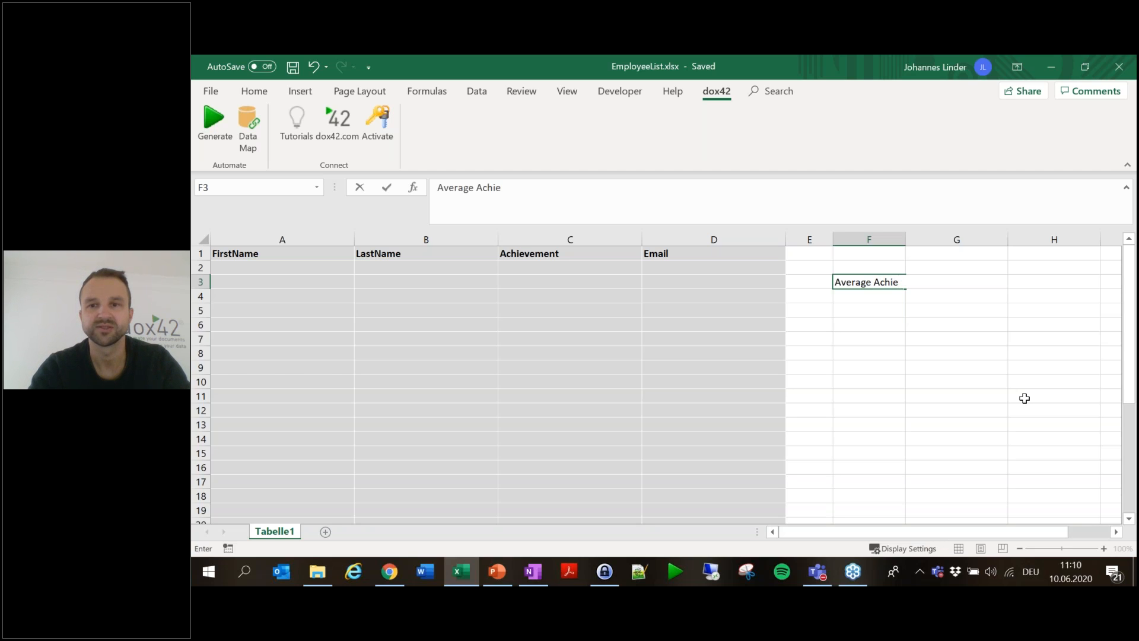
type("mment")
key("Return")
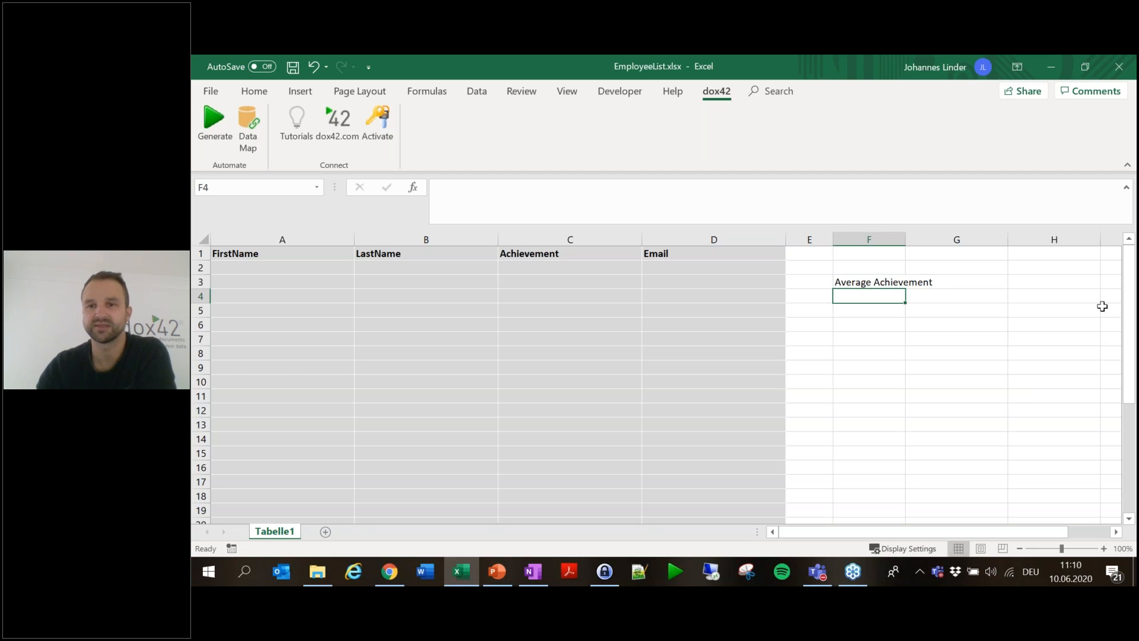
- Widen column F and fill cells F3:G3 yellow
left_click_drag(905, 239, 927, 239)
left_click_drag(973, 282, 897, 282)
left_click(254, 91)
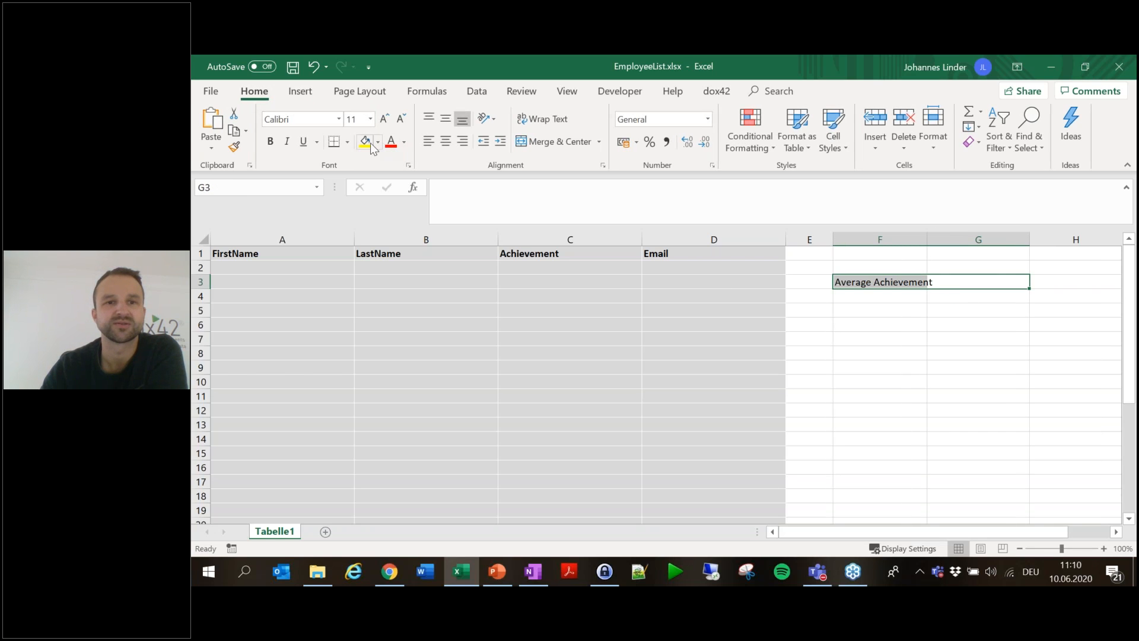
left_click(367, 144)
left_click(946, 324)
- Enter =AVERAGE(C2:C32) in G3 using the function picker
double_click(980, 283)
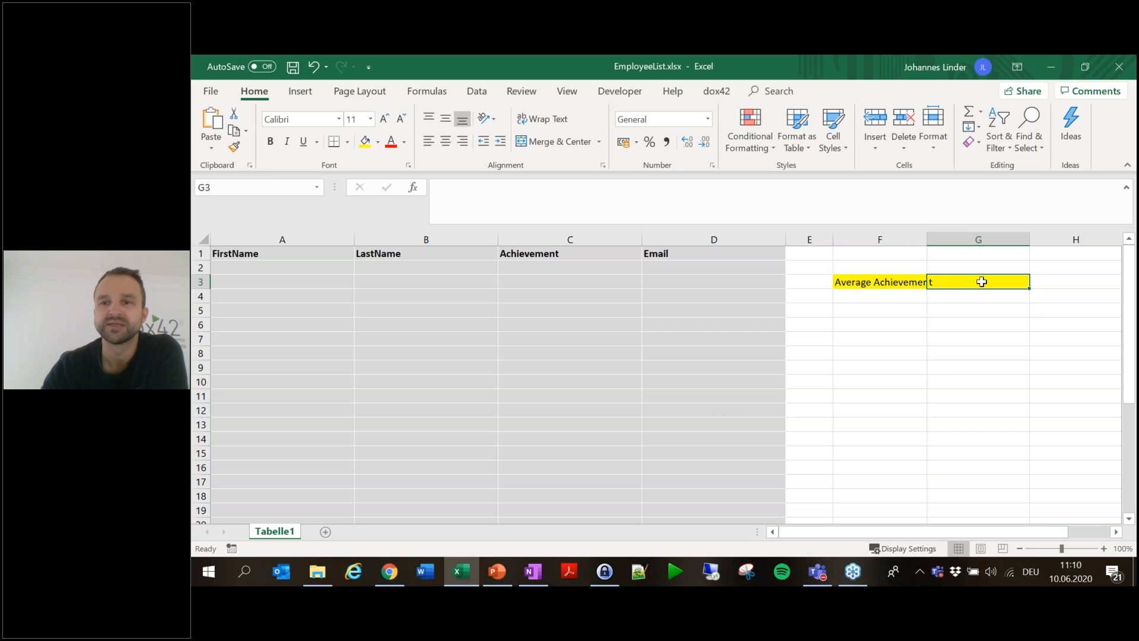
type("=")
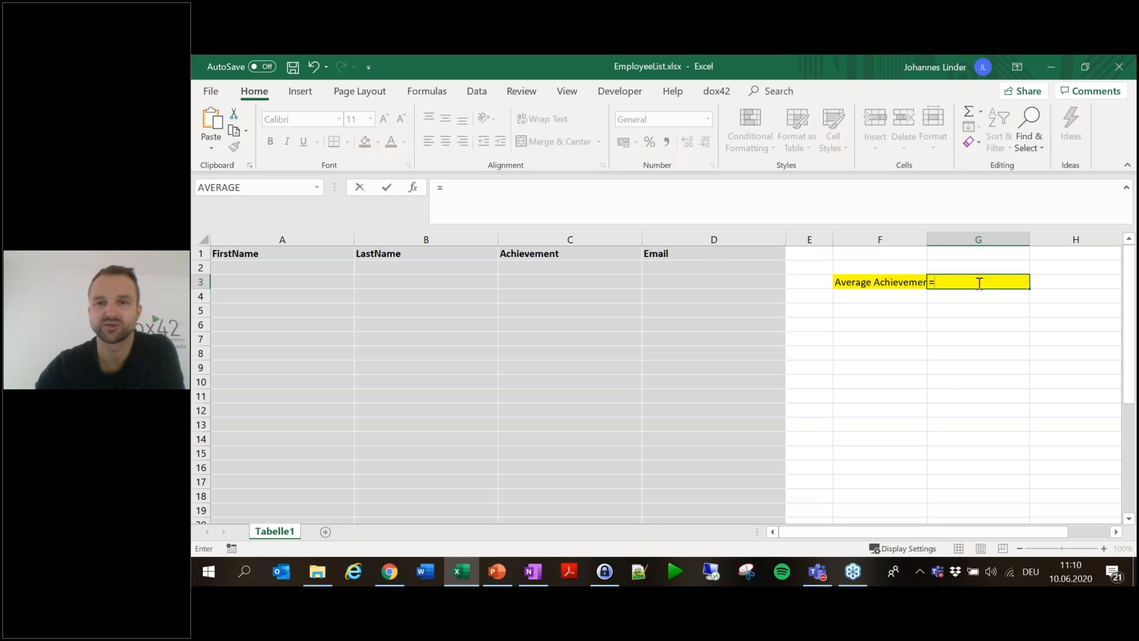
left_click(415, 190)
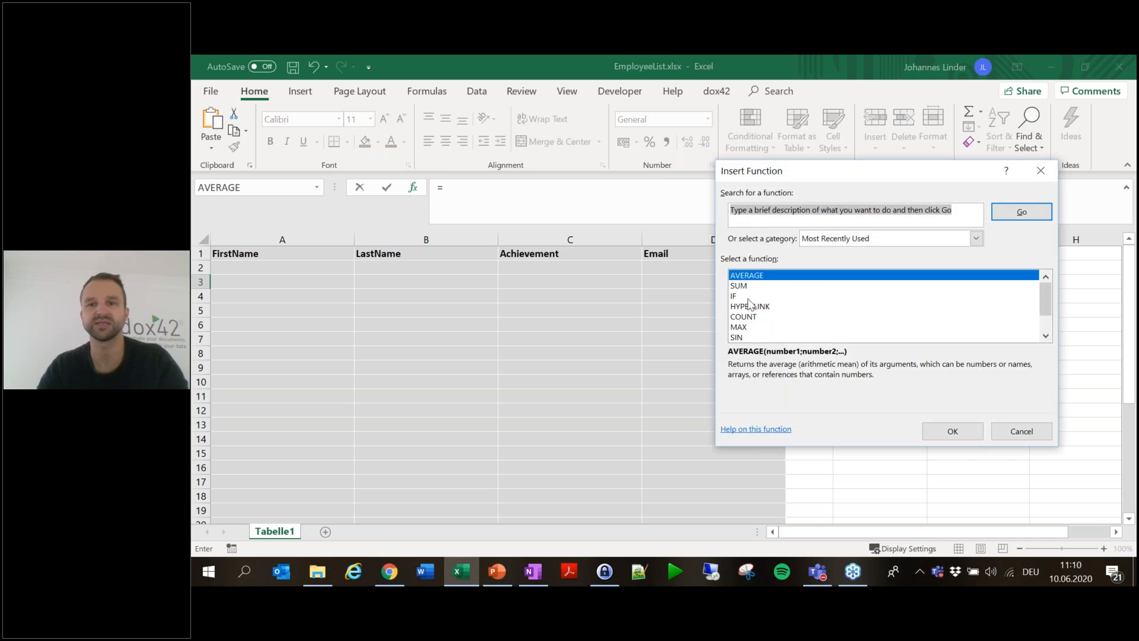
left_click(949, 425)
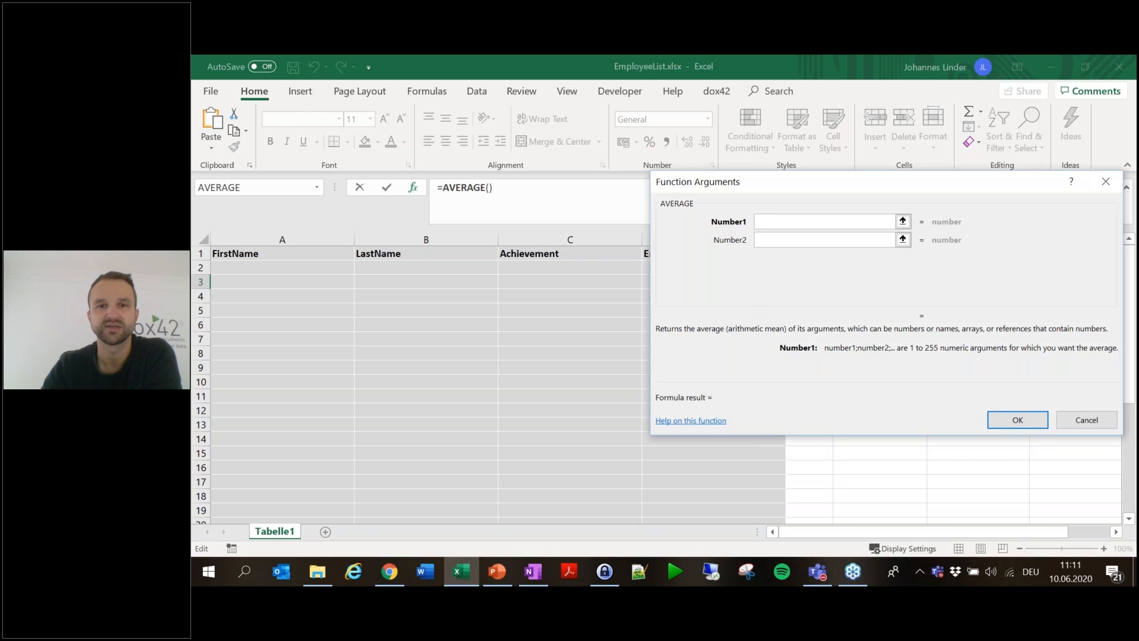
left_click_drag(588, 270, 593, 507)
scroll(532, 359, "up", 5)
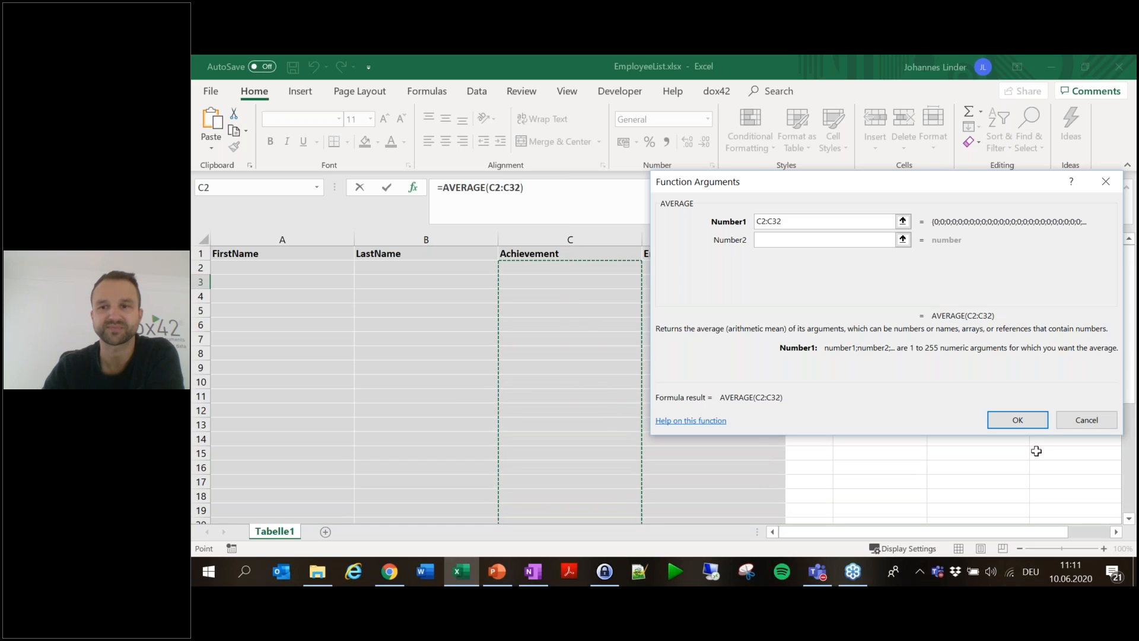
left_click(1036, 420)
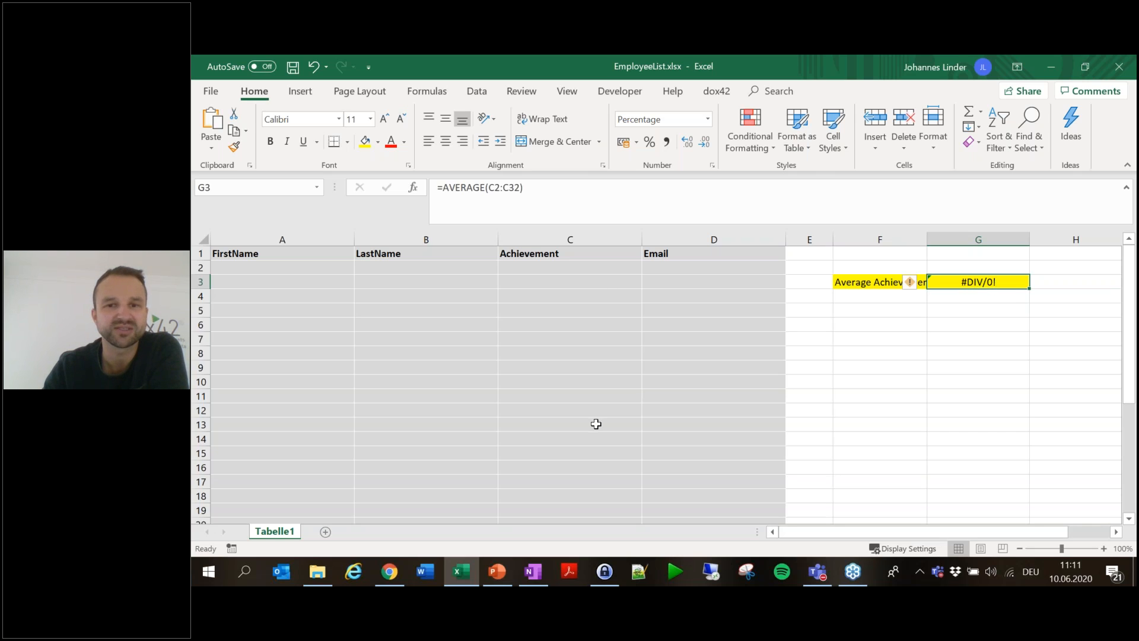
left_click(578, 269)
type("1")
key("Return")
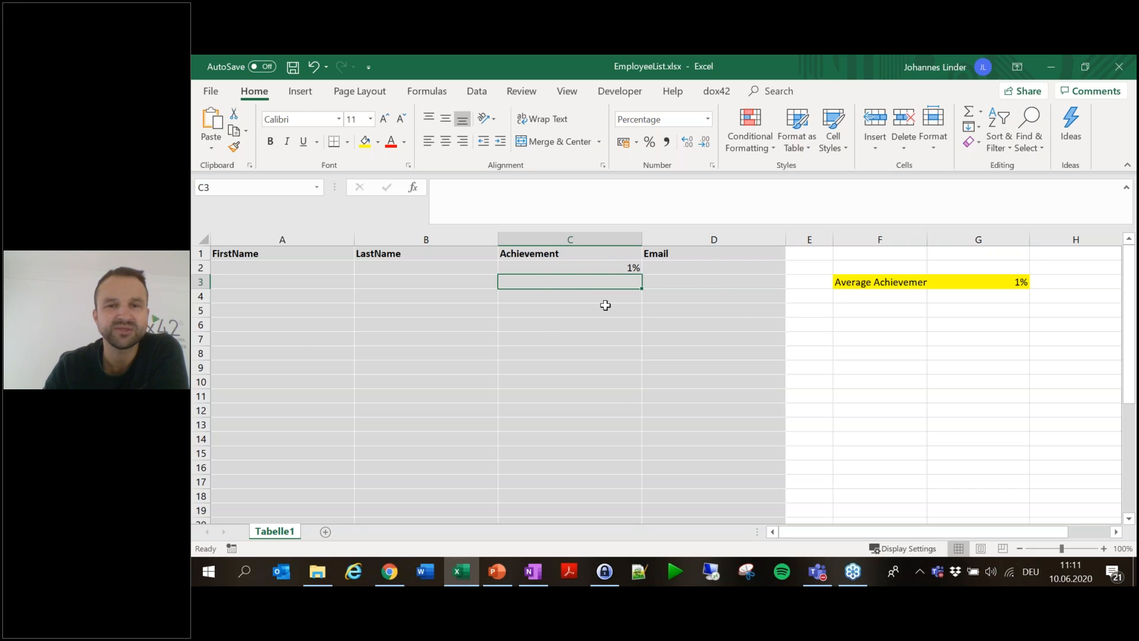
left_click(589, 269)
key("Delete")
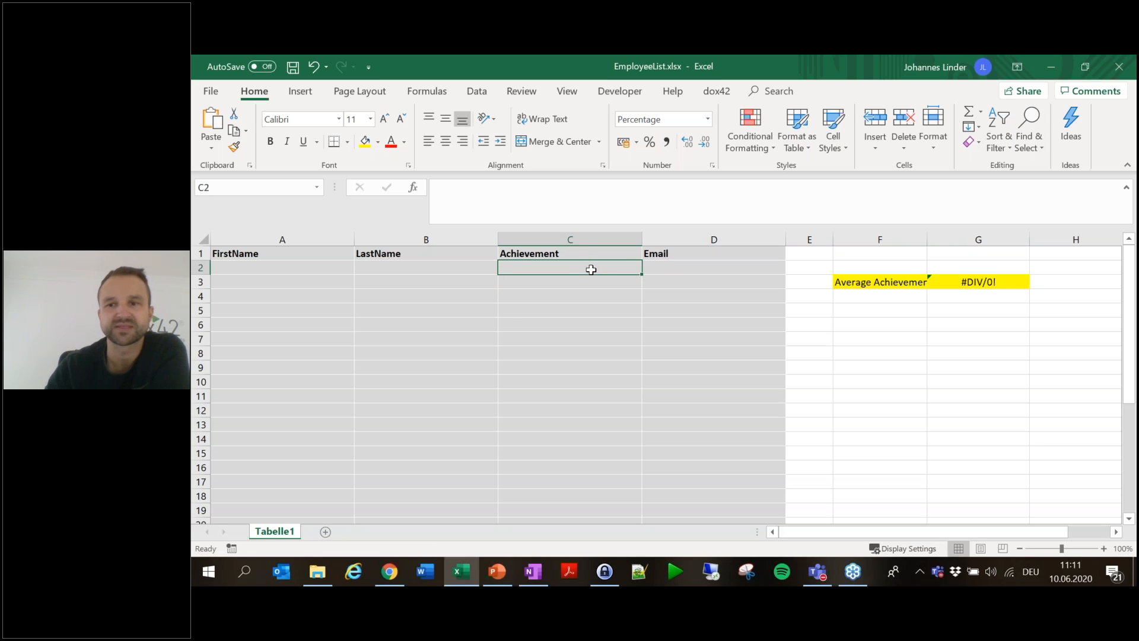
left_click(286, 74)
left_click(718, 92)
left_click(213, 122)
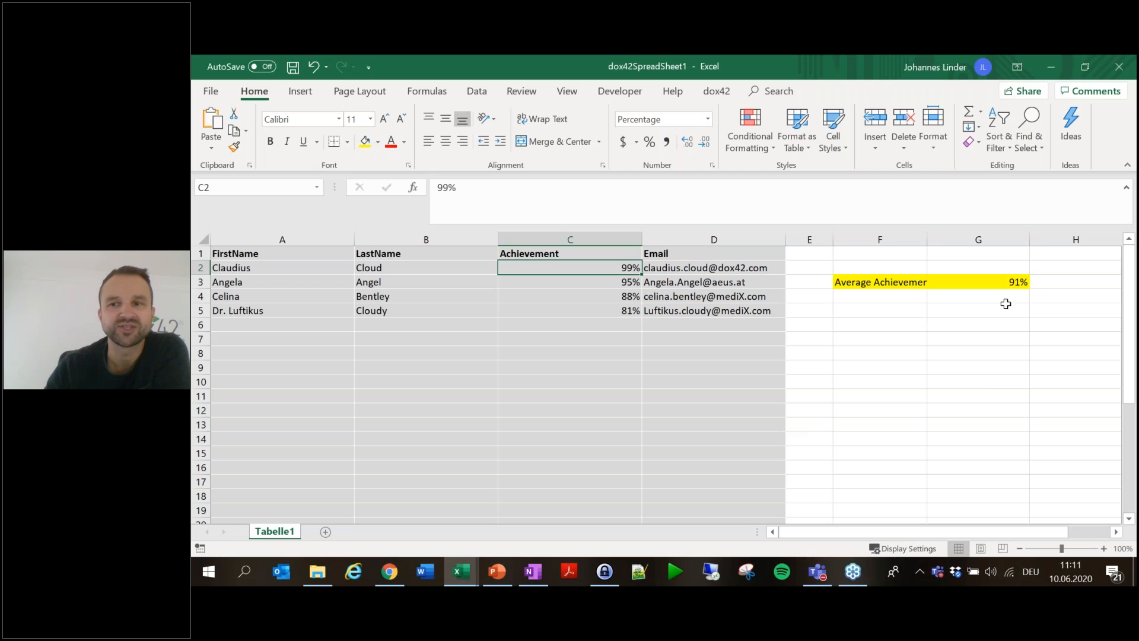
left_click(1009, 283)
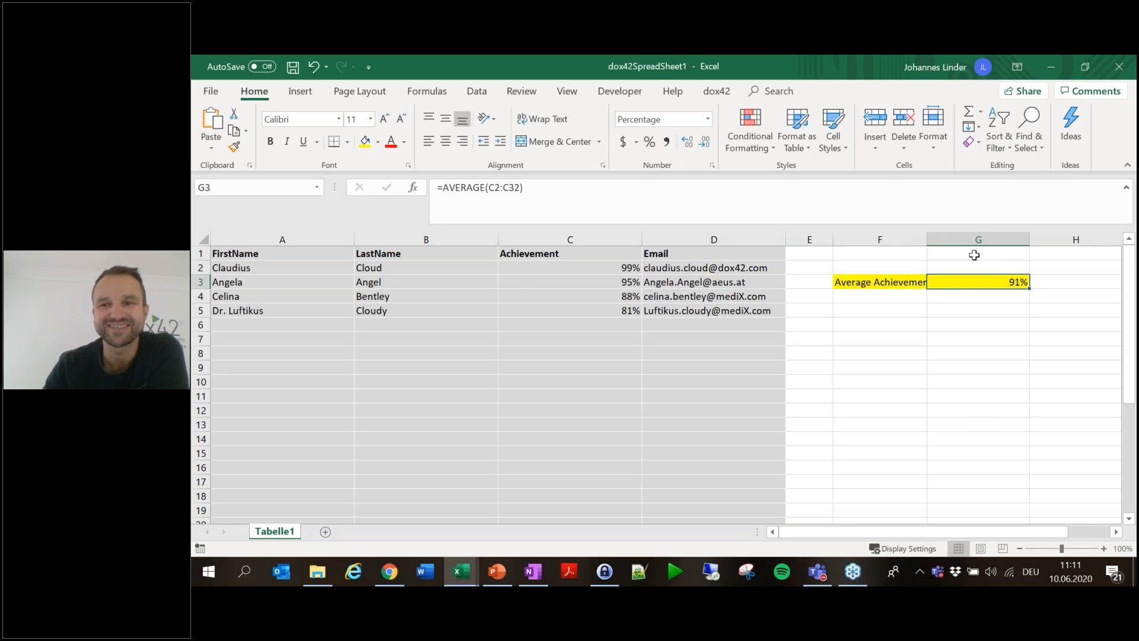
double_click(927, 239)
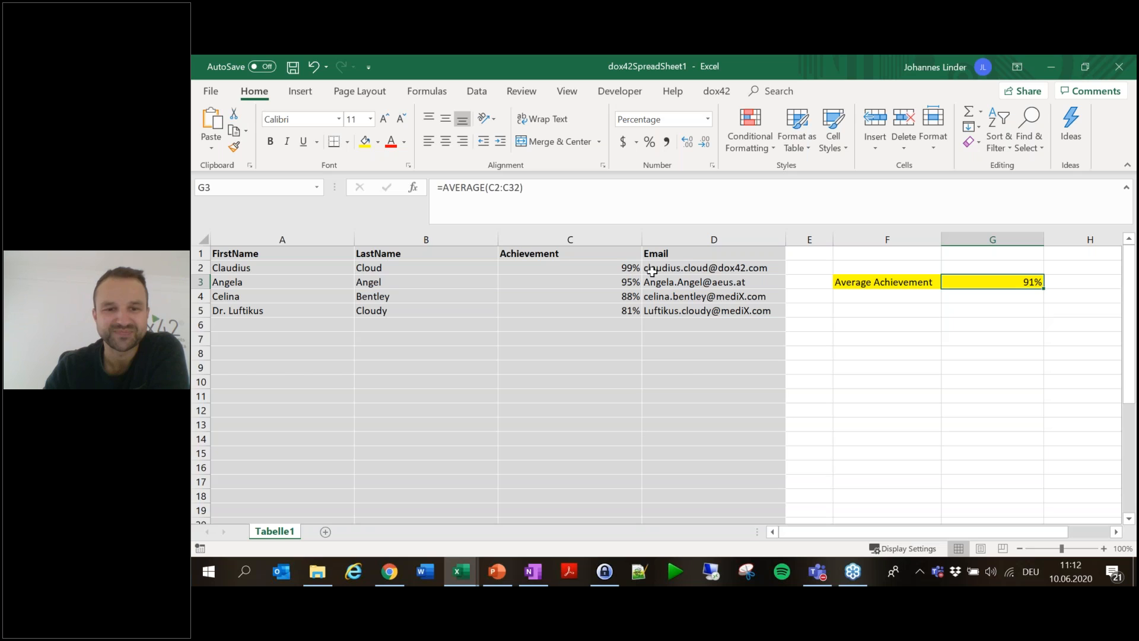
mouse_move(399, 582)
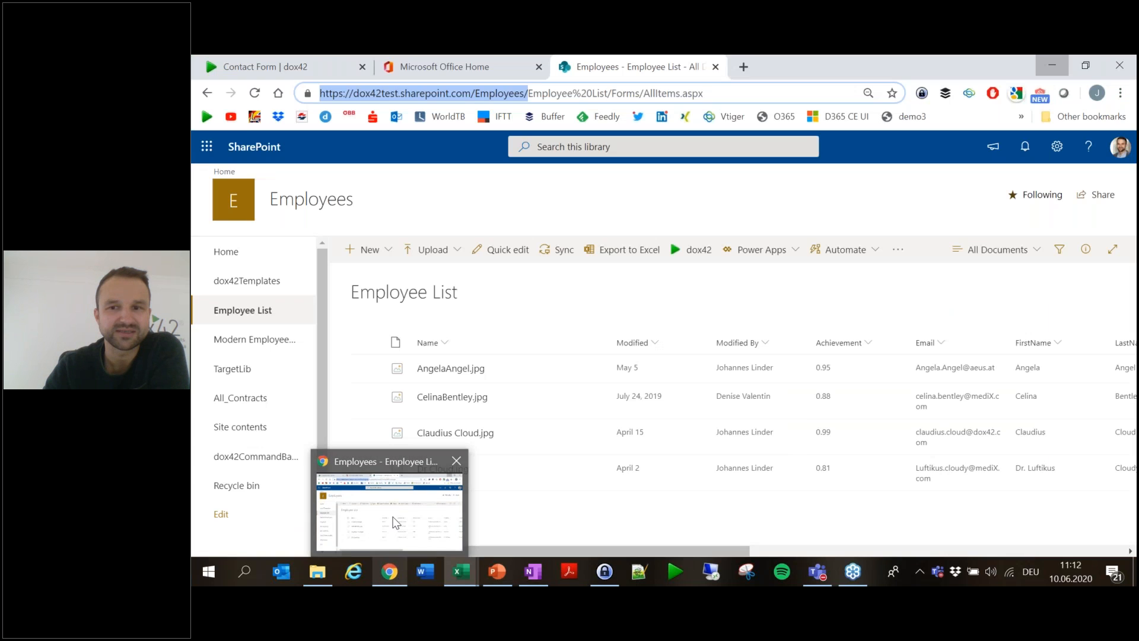
- Quick-edit the last employee's Achievement from 0.81 to 0.5 and save the list
left_click(396, 522)
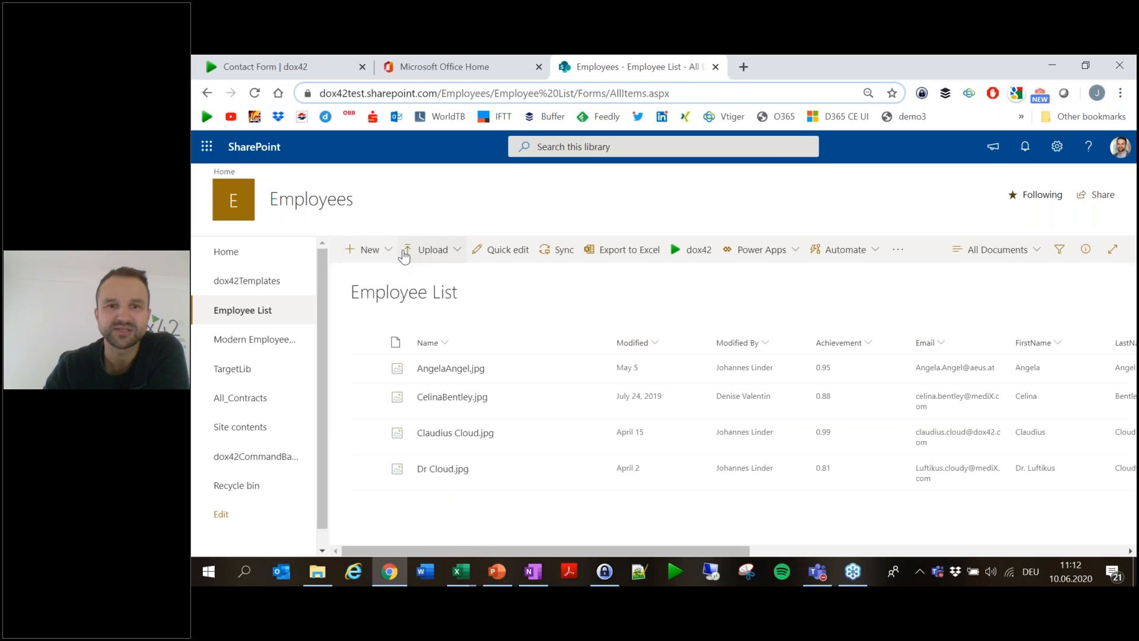
left_click(508, 249)
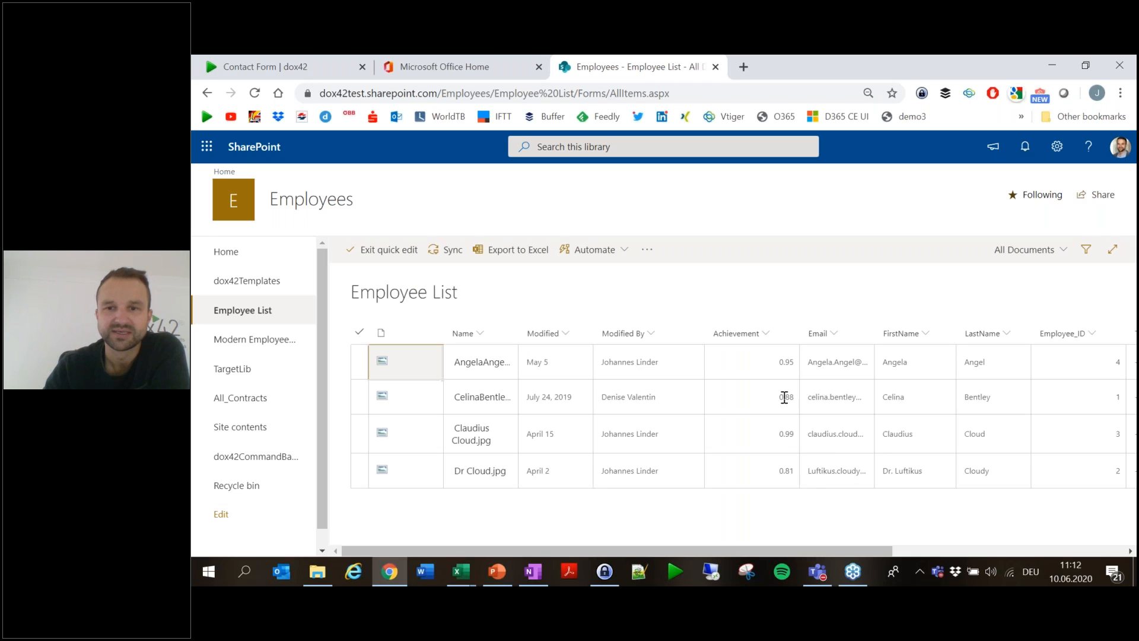
left_click(789, 471)
left_click(786, 472)
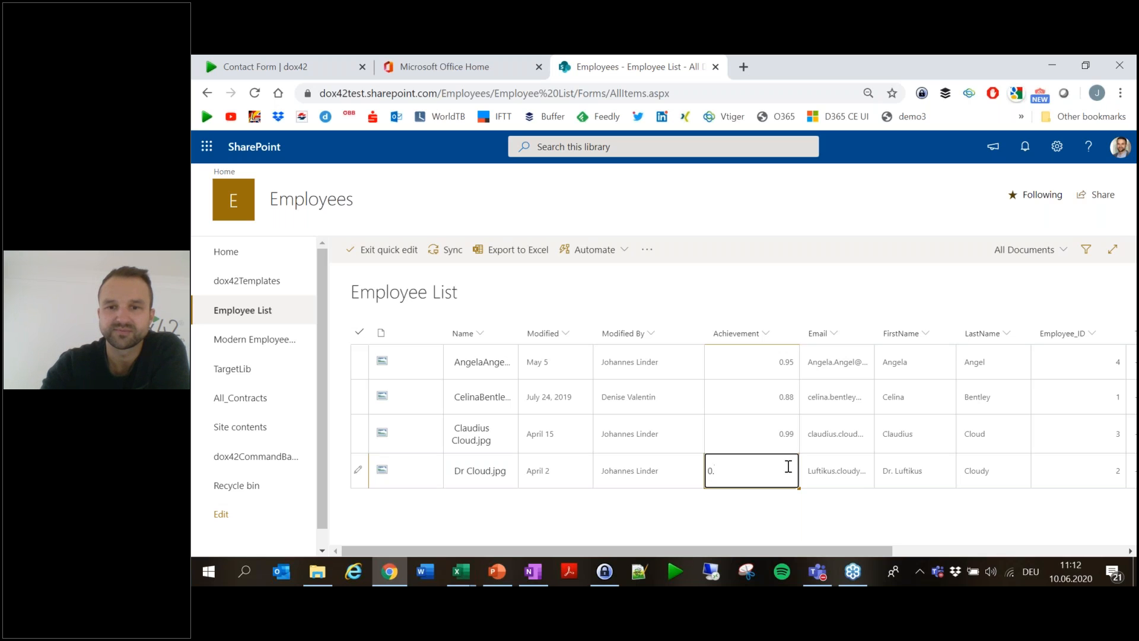
type("5")
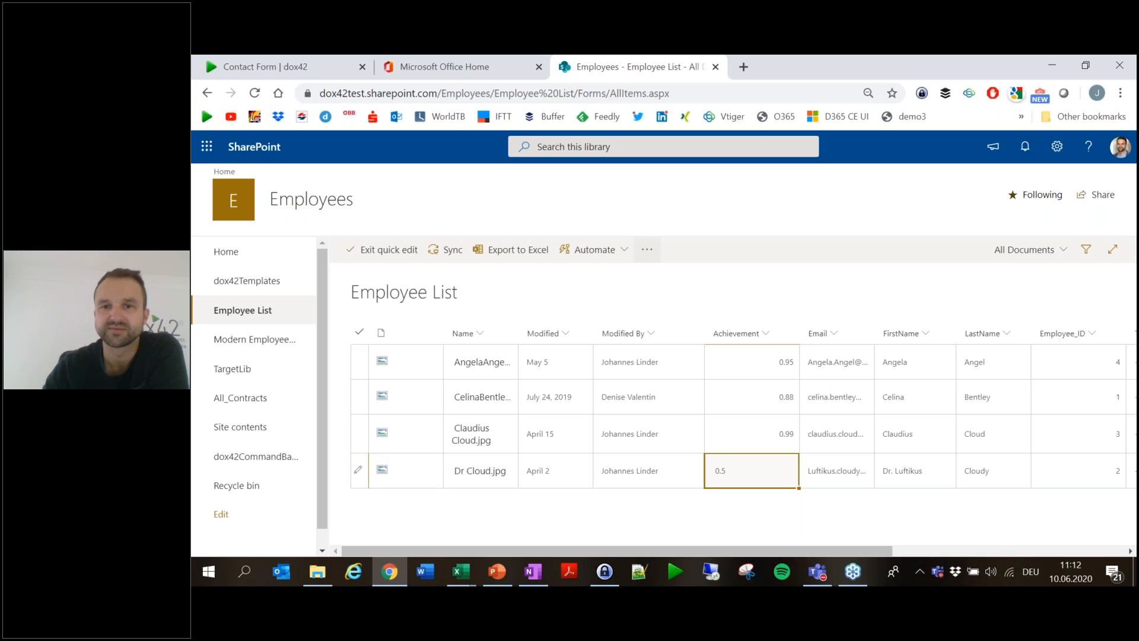
left_click(390, 252)
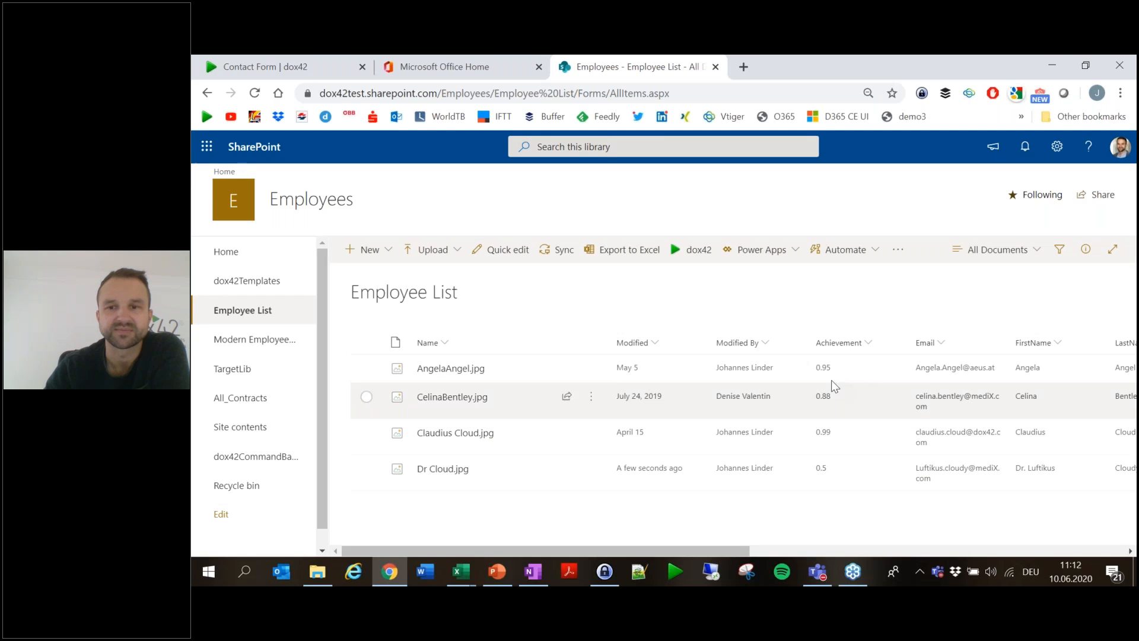
- Close the old dox42SpreadSheet1 without saving it
mouse_move(473, 580)
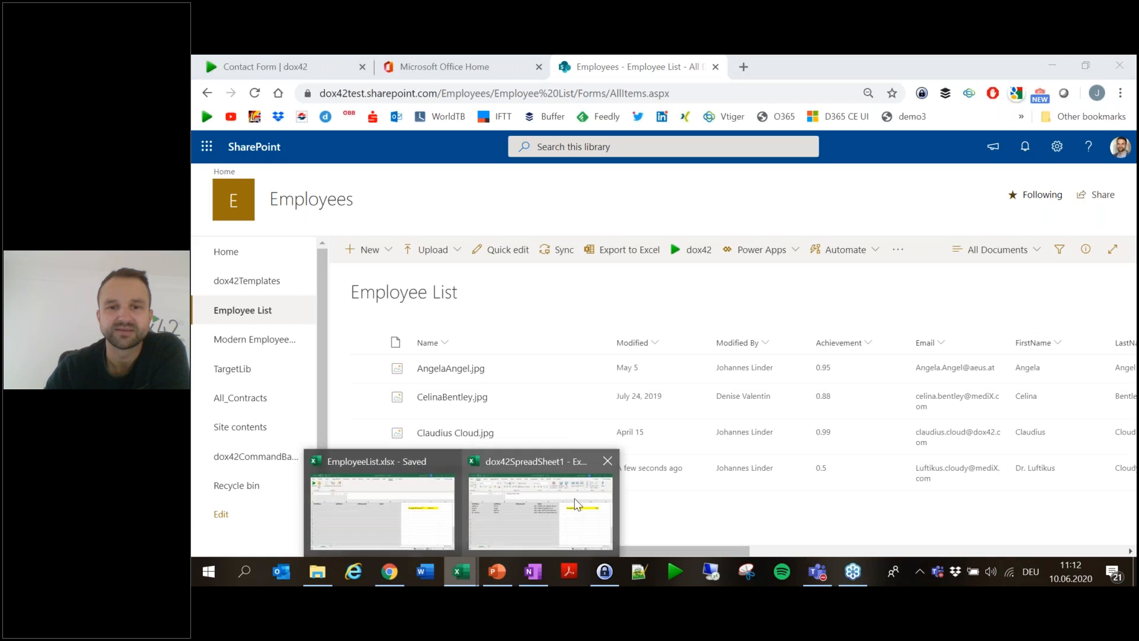
left_click(543, 504)
left_click(1118, 67)
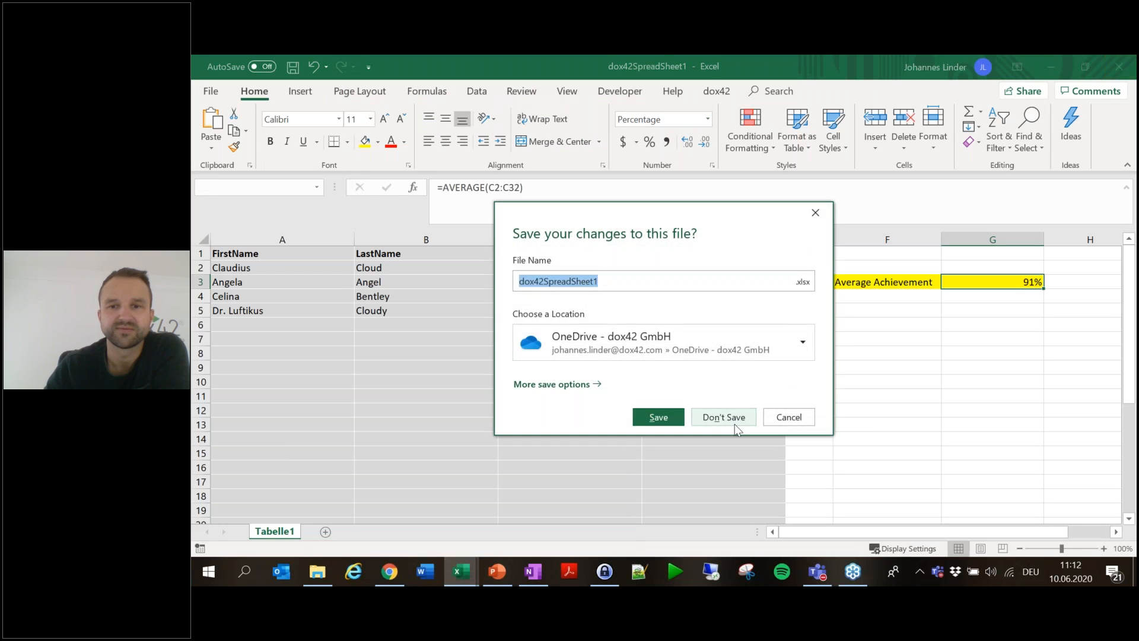
left_click(733, 421)
- Regenerate the spreadsheet with dox42 to check the 83% average, then discard it unsaved
left_click(209, 121)
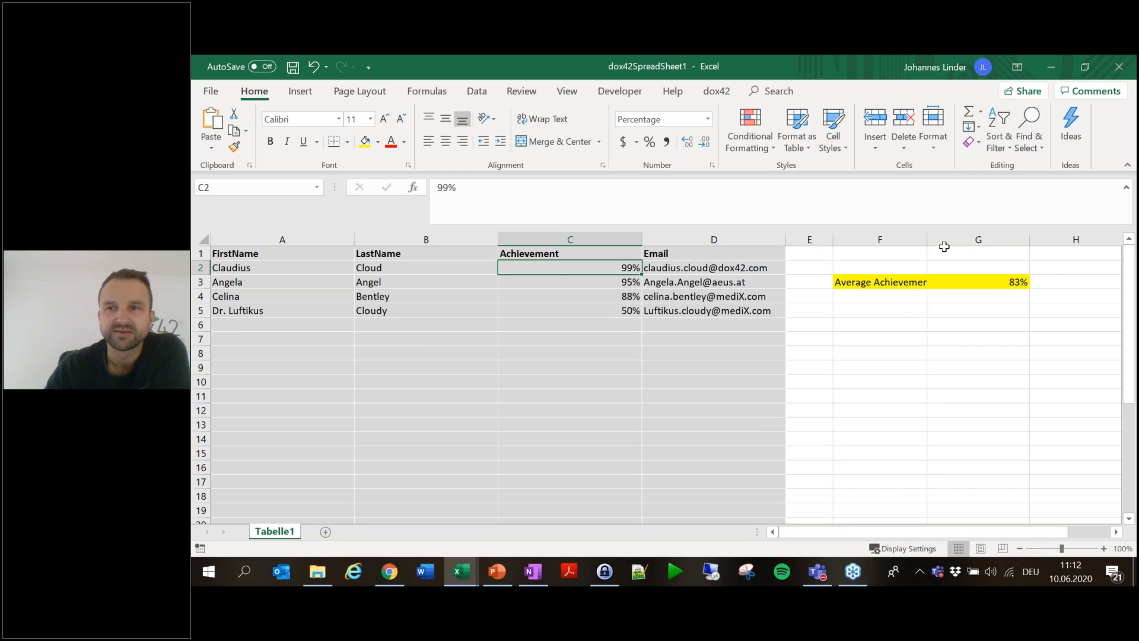
left_click(1134, 62)
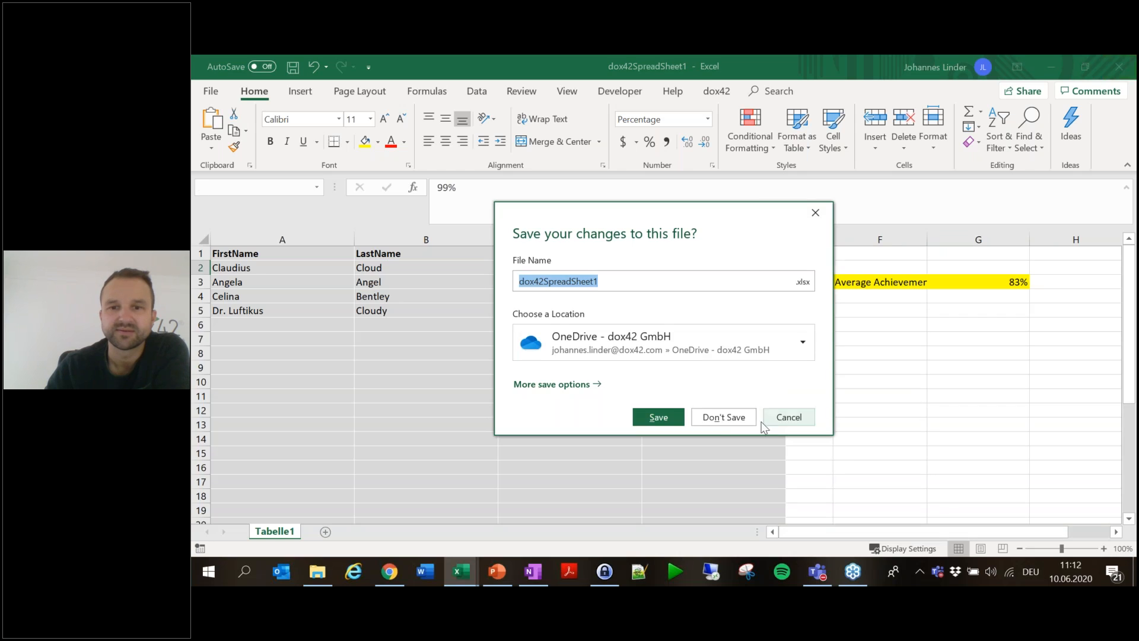
left_click(729, 418)
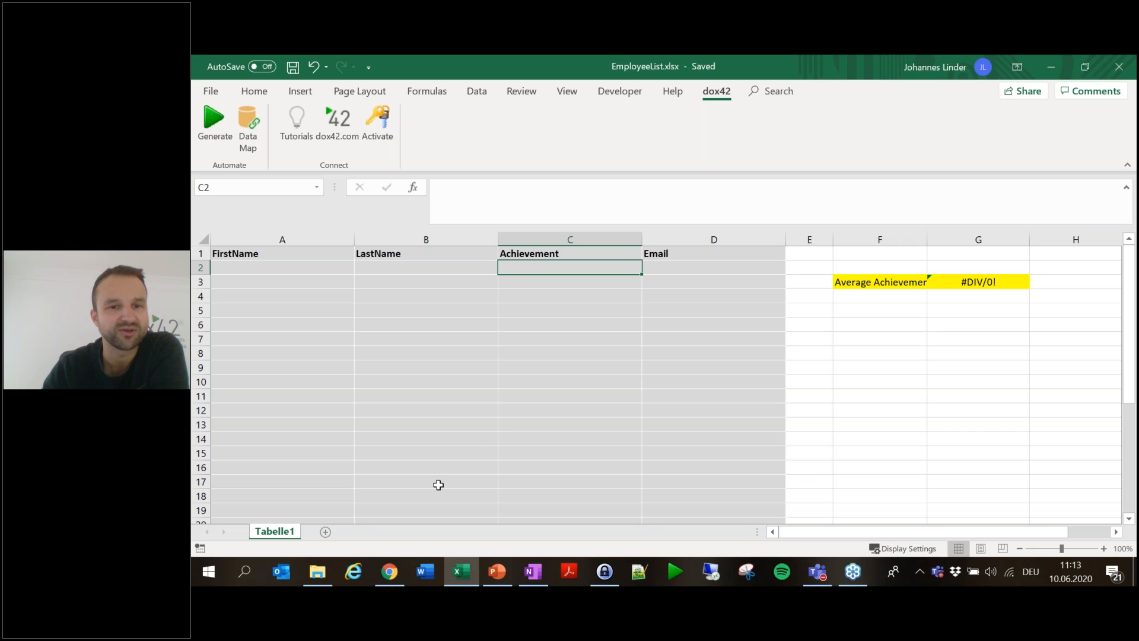
- Open Progress-Bar.xlsx from the Session folder in File Explorer
left_click(317, 571)
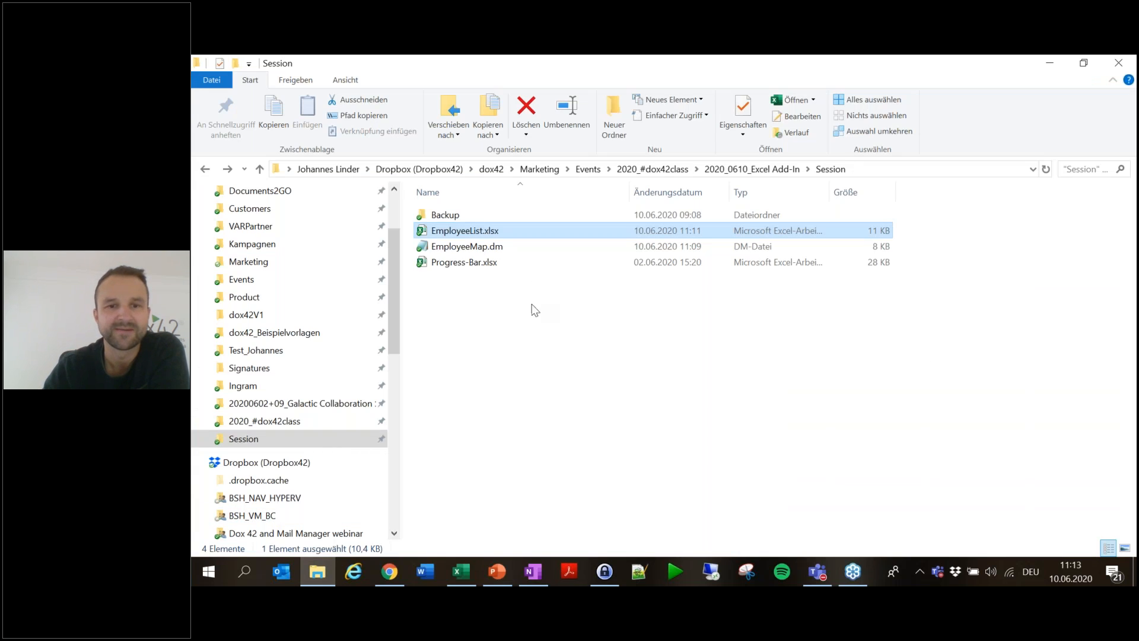
left_click(537, 307)
left_click(468, 267)
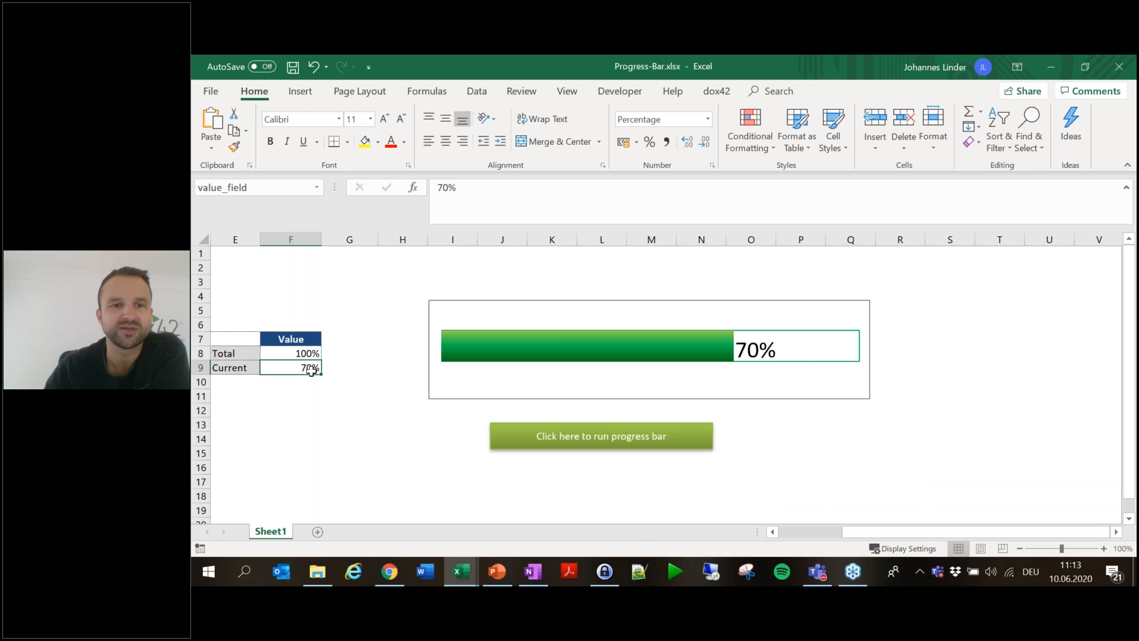
- Enter 69 as the Current value in F9, then bring up the dox42 ribbon commands
type("69")
key("Return")
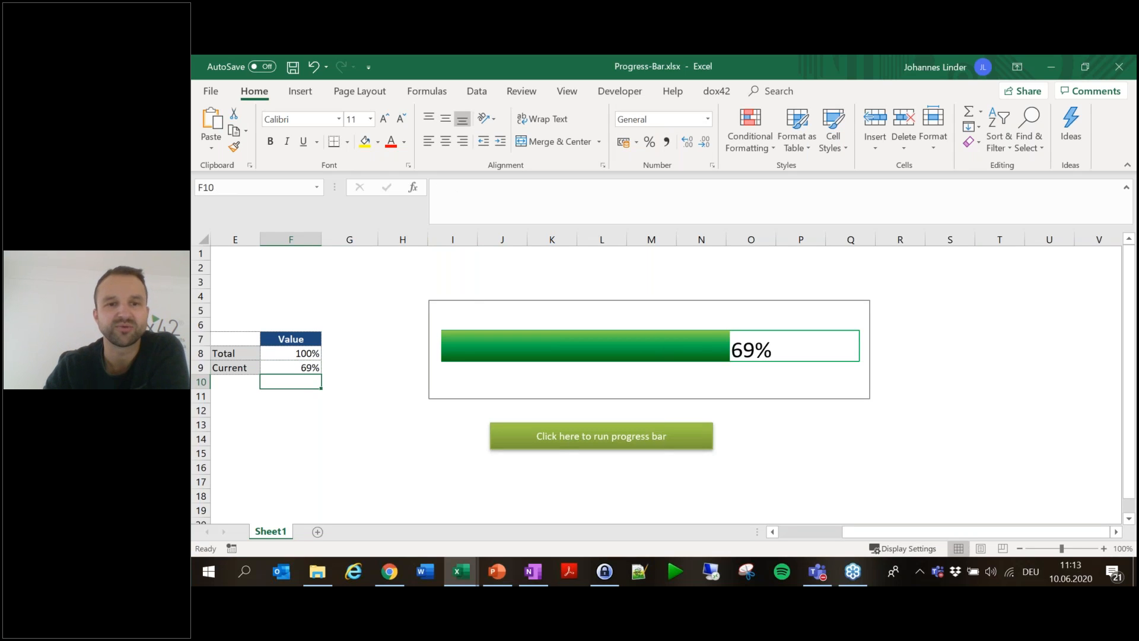
left_click(717, 92)
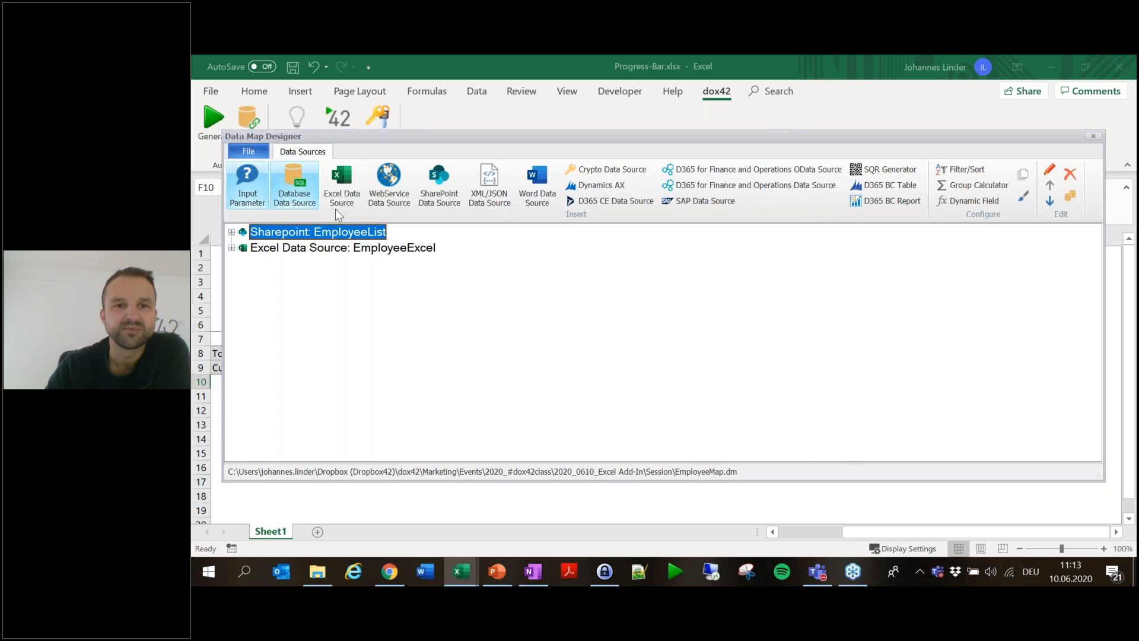
- Replace the existing EmployeeMap with a new, empty data map
left_click(414, 249)
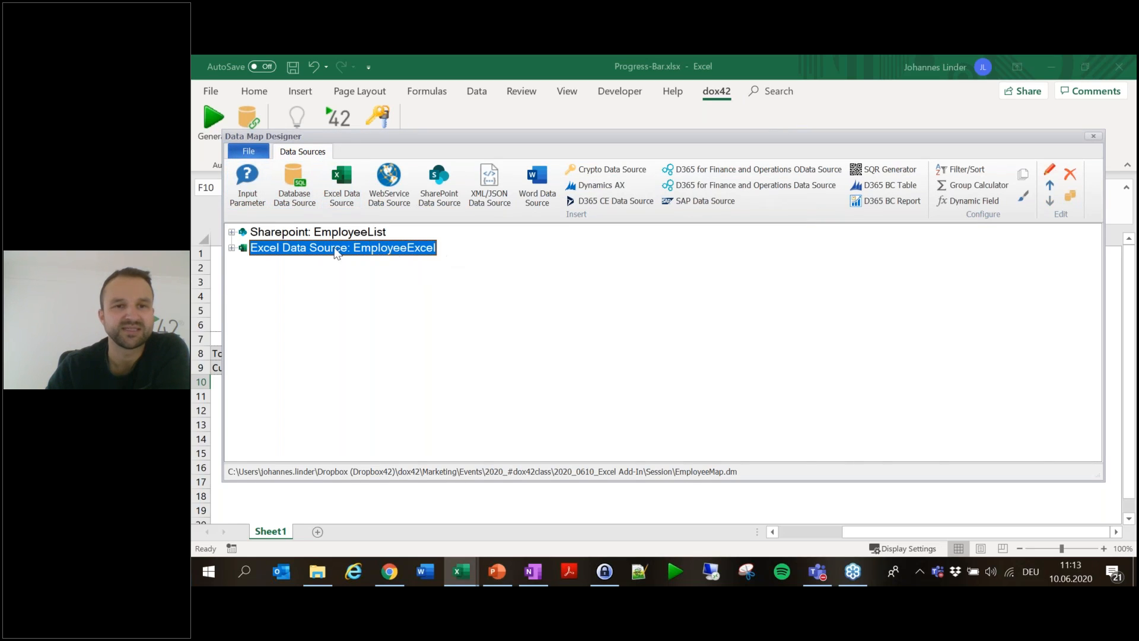
left_click(254, 148)
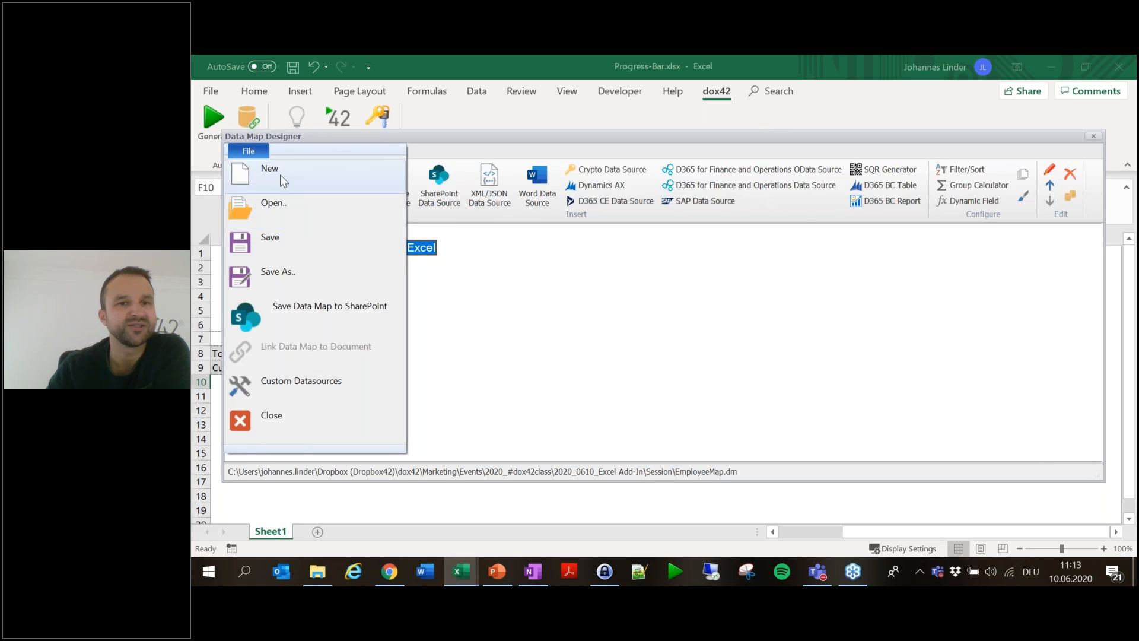
left_click(282, 169)
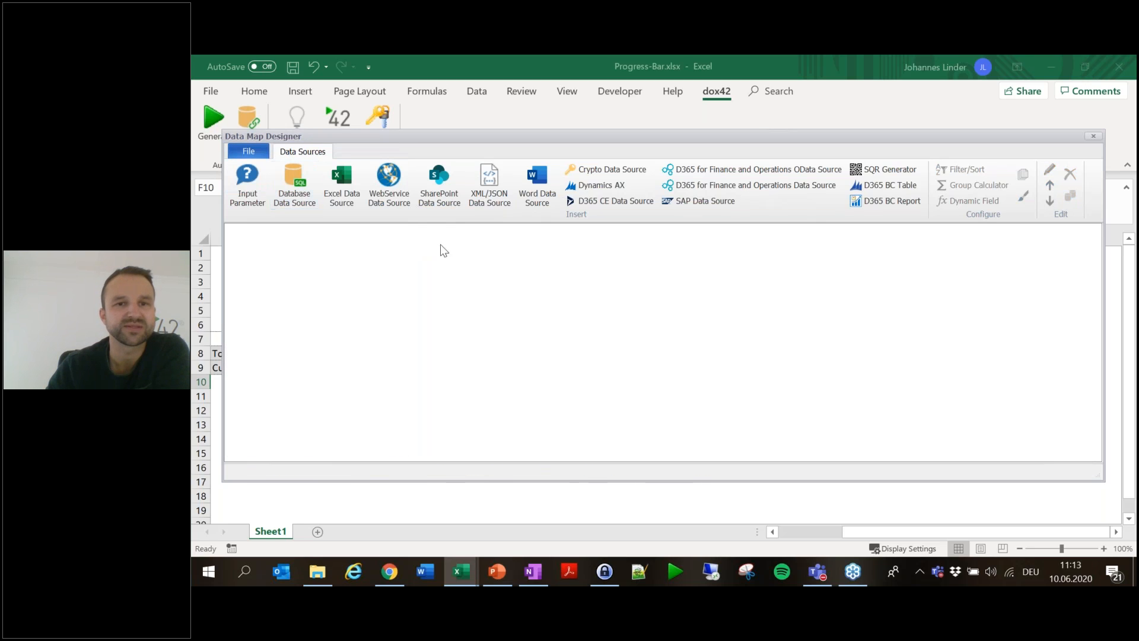
- Add a SharePoint Online data source with the pasted site URL and the account's sign-in credentials
left_click(440, 183)
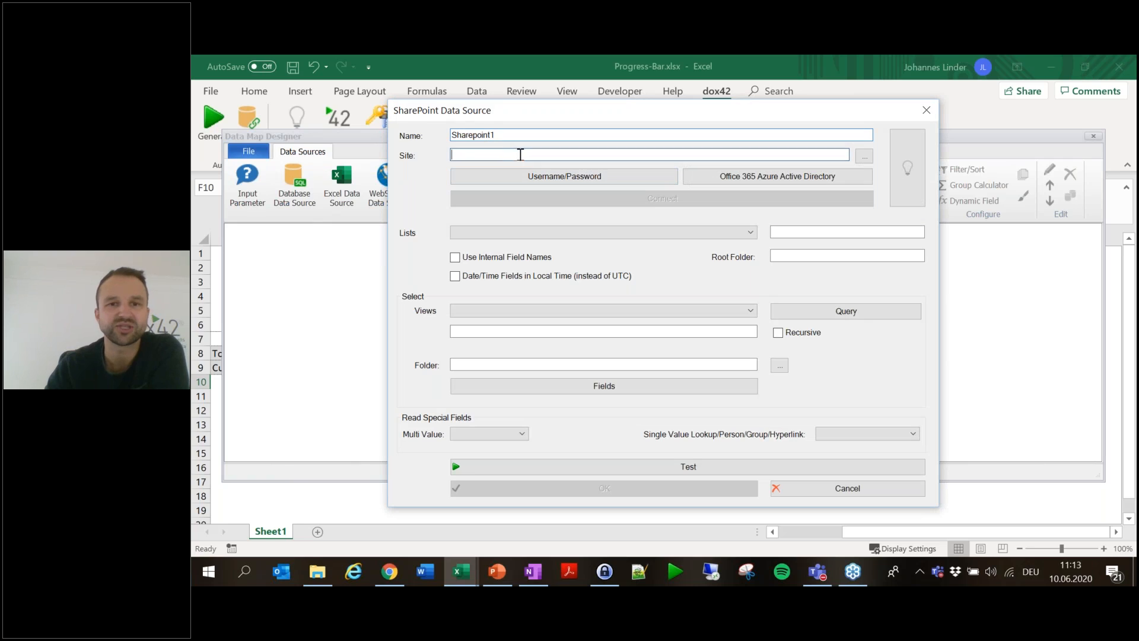
type("https://dox42test.sharepoint.com/Employees/")
left_click(642, 181)
key("Tab")
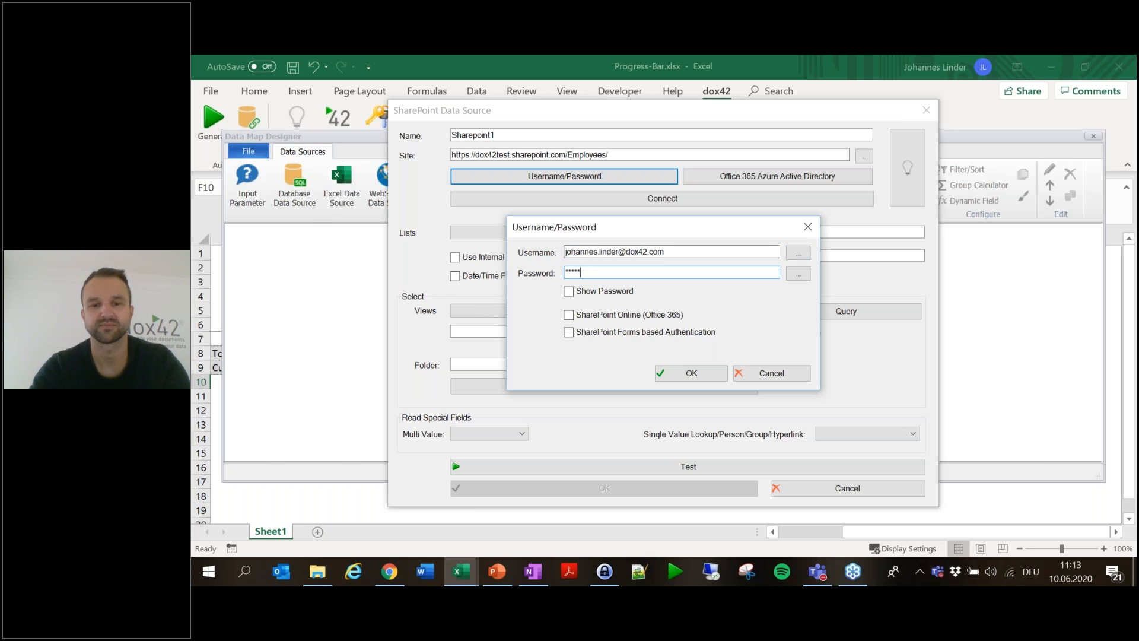
left_click(568, 315)
left_click(685, 372)
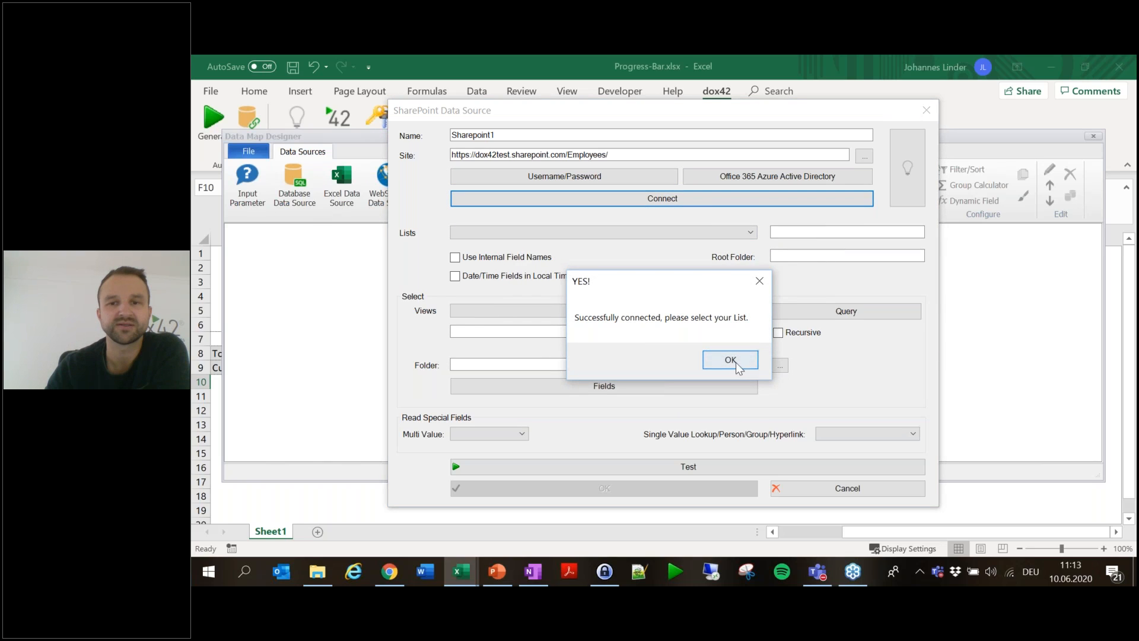
left_click(737, 366)
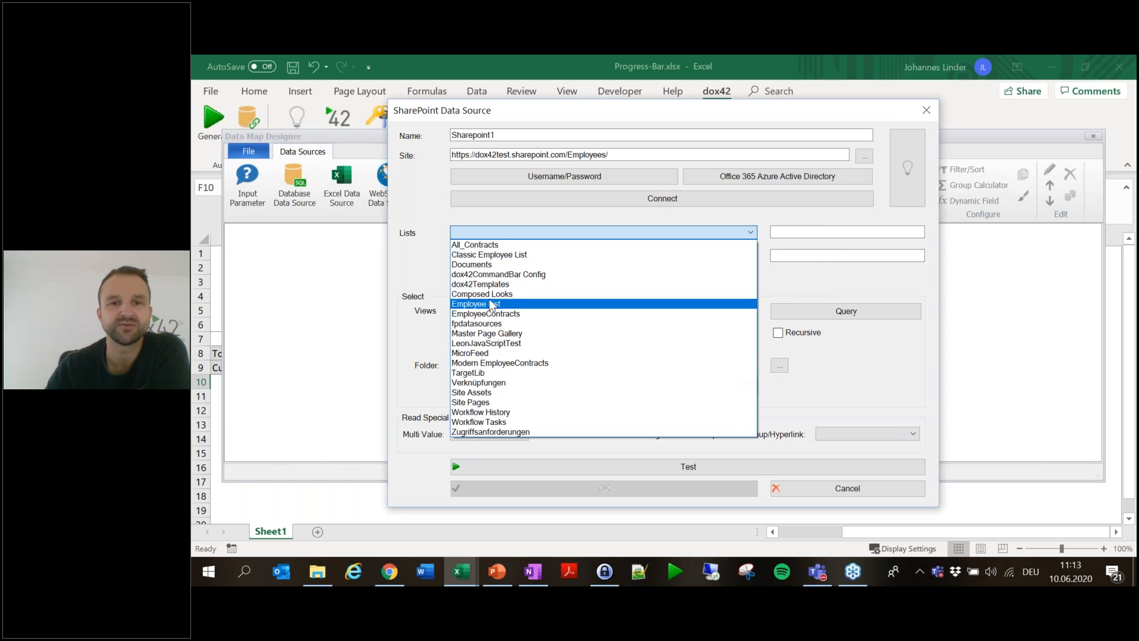
- Use Employee List as the source list and name the source EmployeeList
left_click(490, 304)
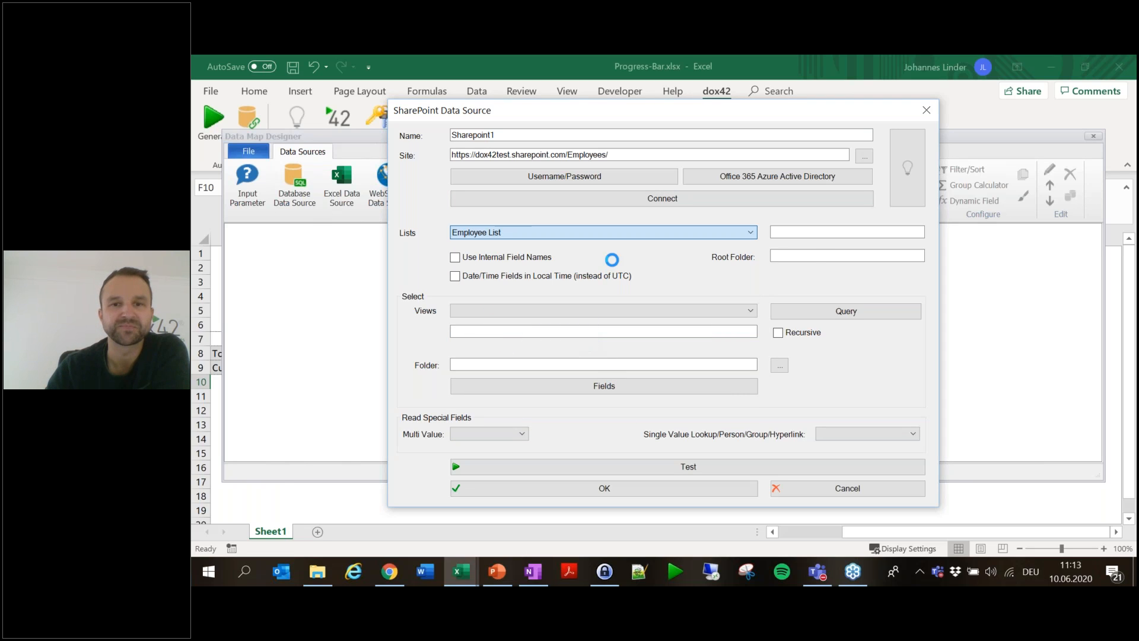
left_click(663, 490)
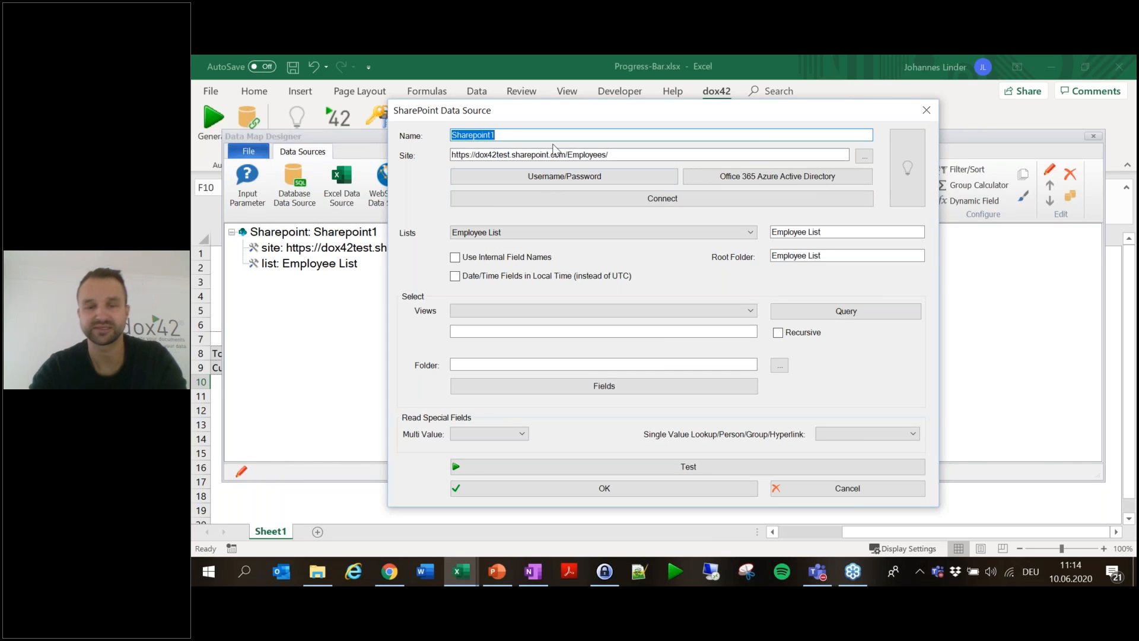
type("EmployeeList")
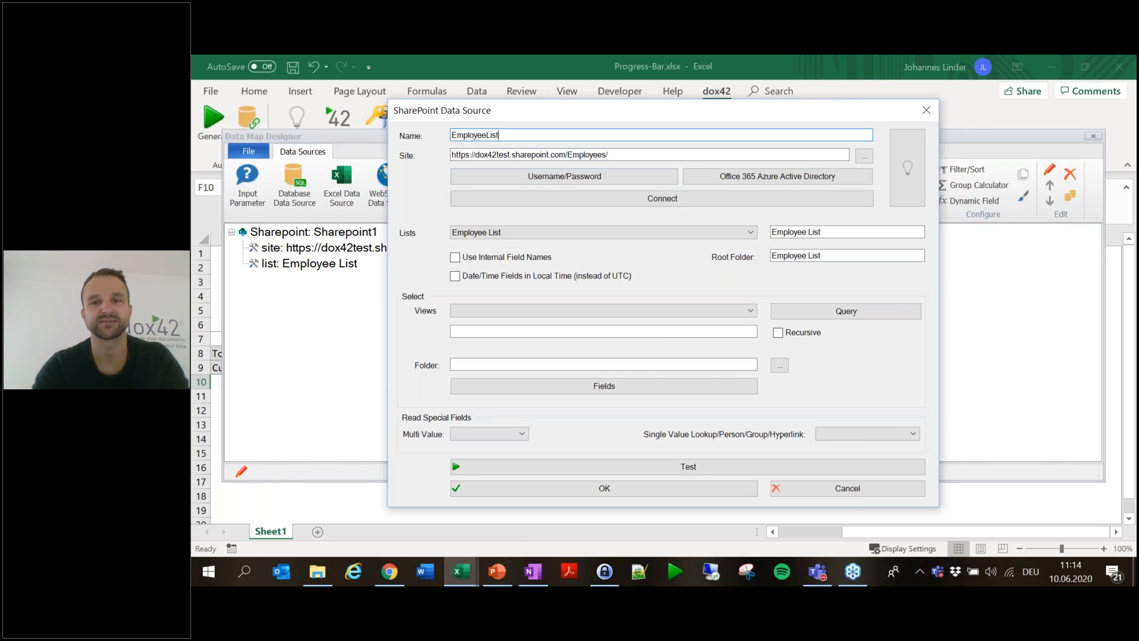
left_click(728, 491)
left_click(347, 232)
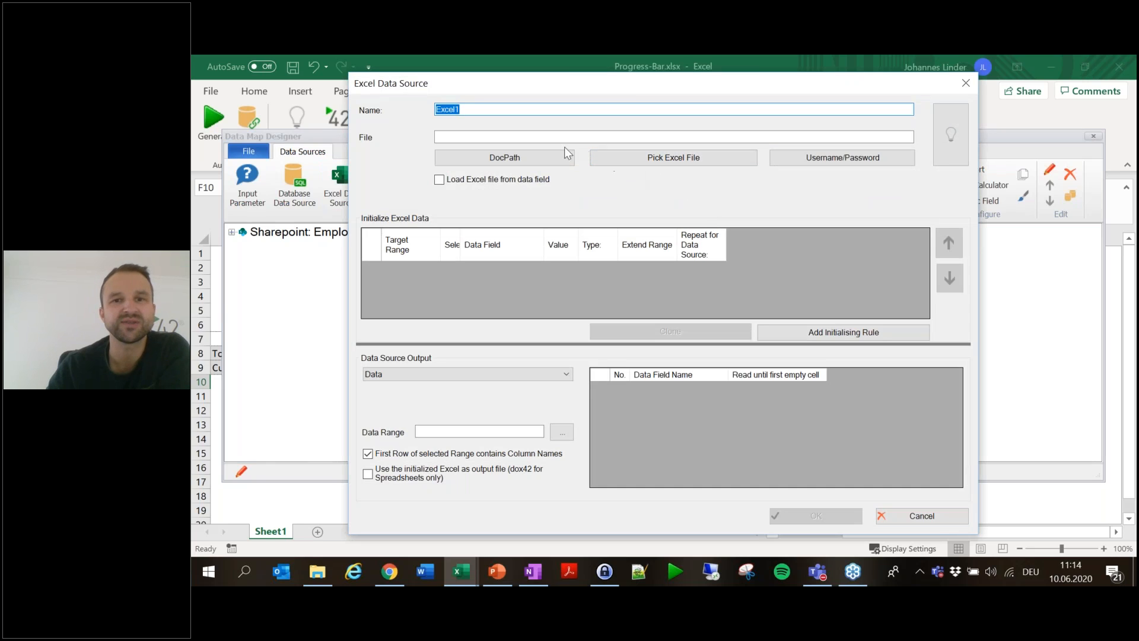
- Name the Excel data source PB and point it at Progress-Bar.xlsx
type("PB")
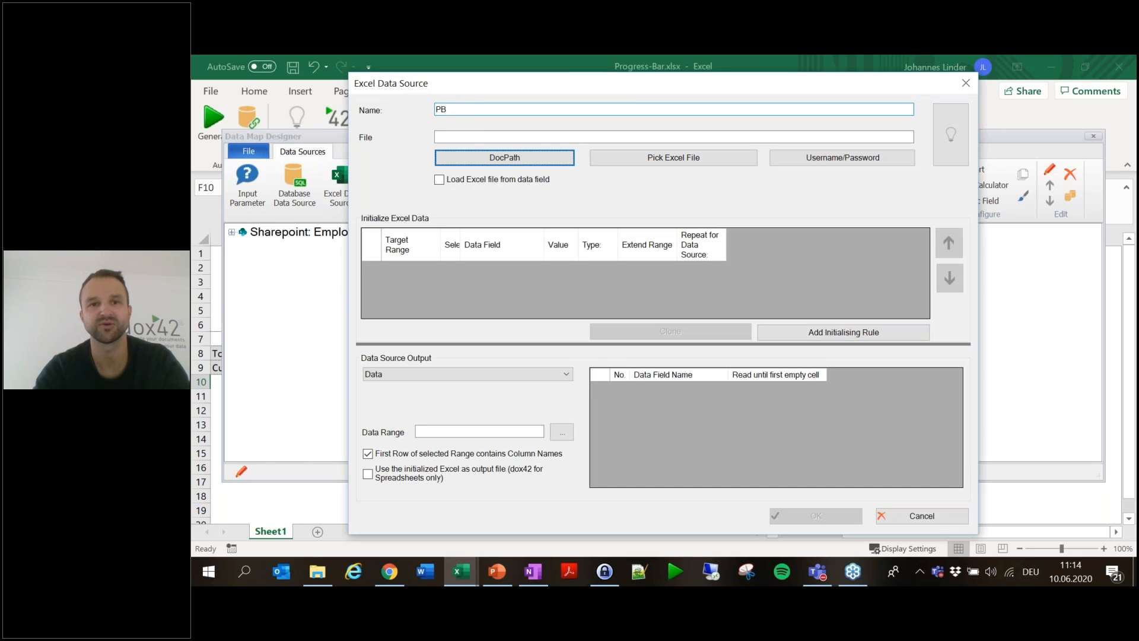
left_click(536, 133)
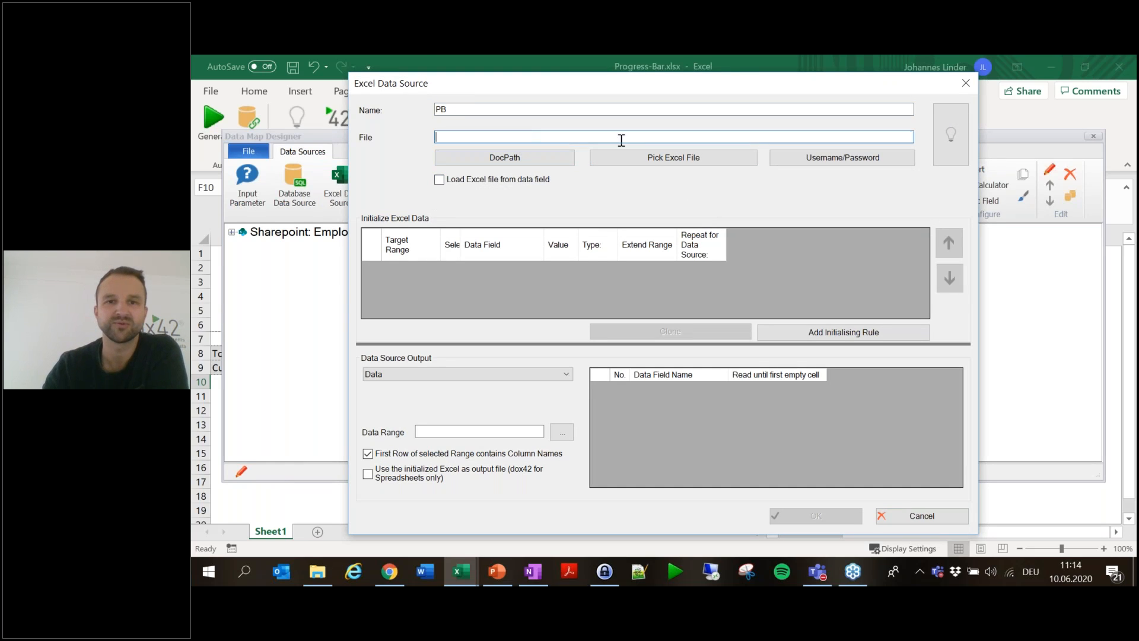
left_click(656, 159)
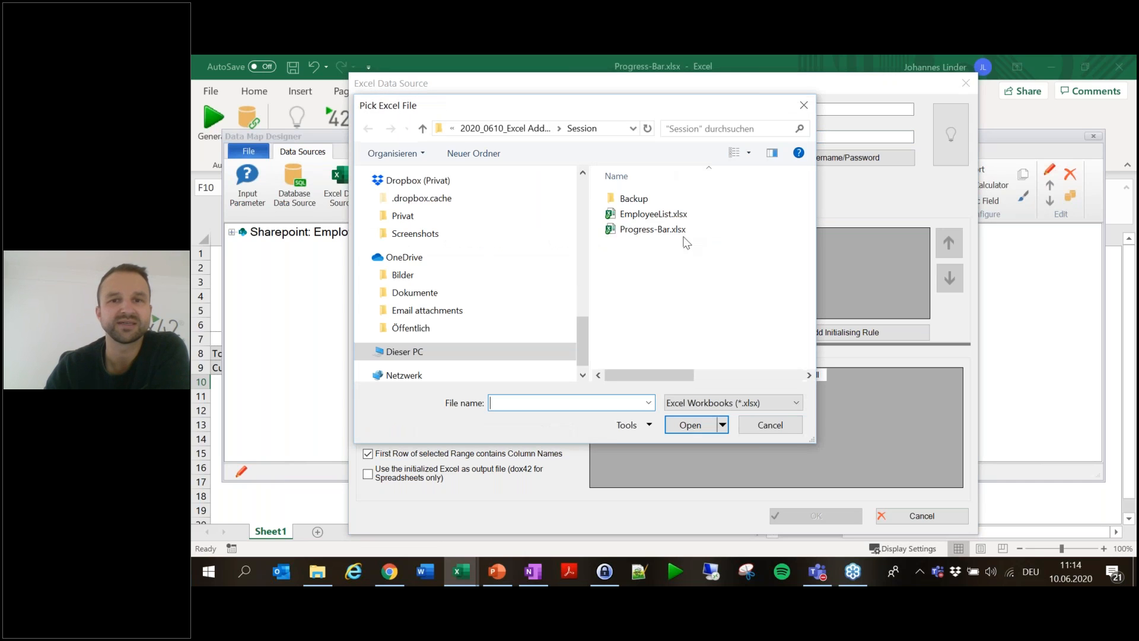
double_click(678, 230)
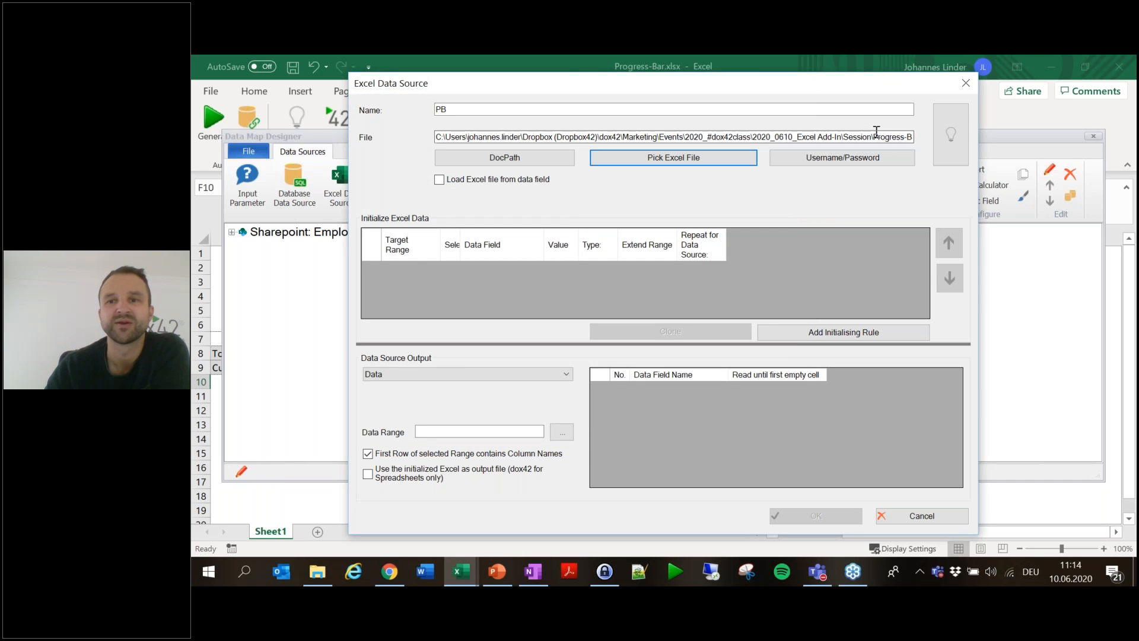
- Change the path to <%DocPath%>Progress-Bar.xlsx, use it as output file, and add an initialising rule
left_click_drag(872, 137, 680, 138)
key("shift+Home")
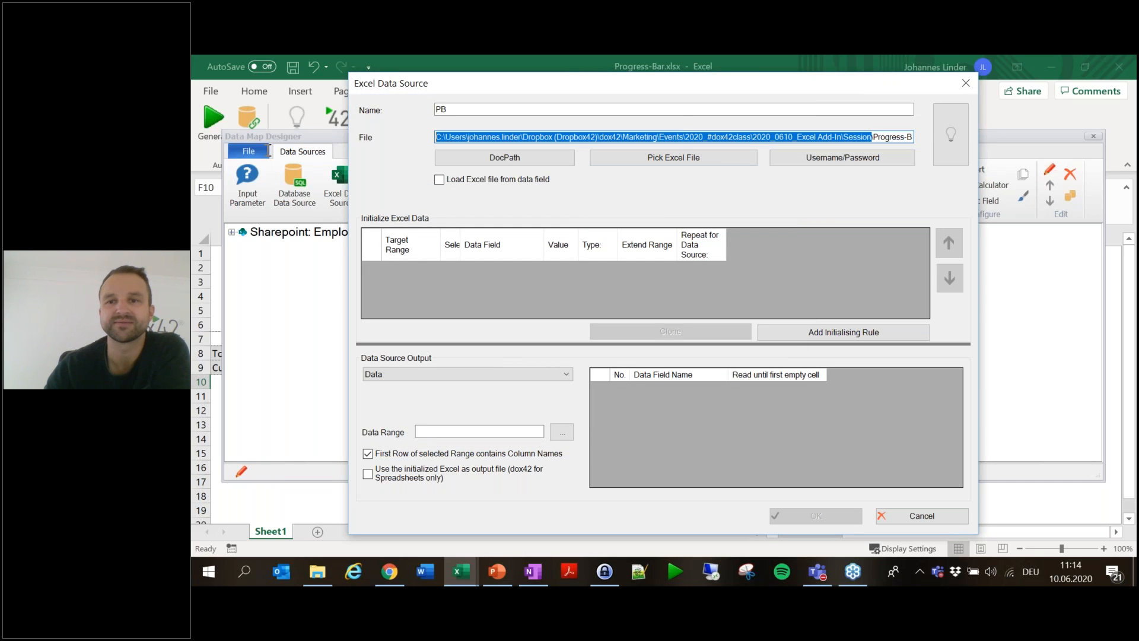
key("BackSpace")
left_click(501, 159)
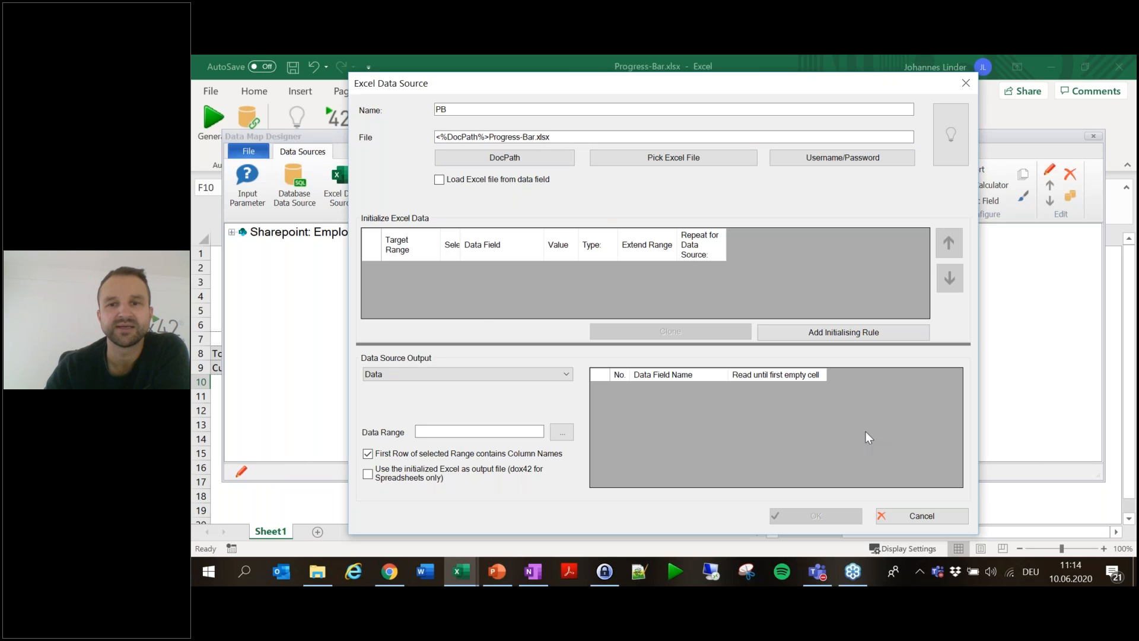
left_click(400, 477)
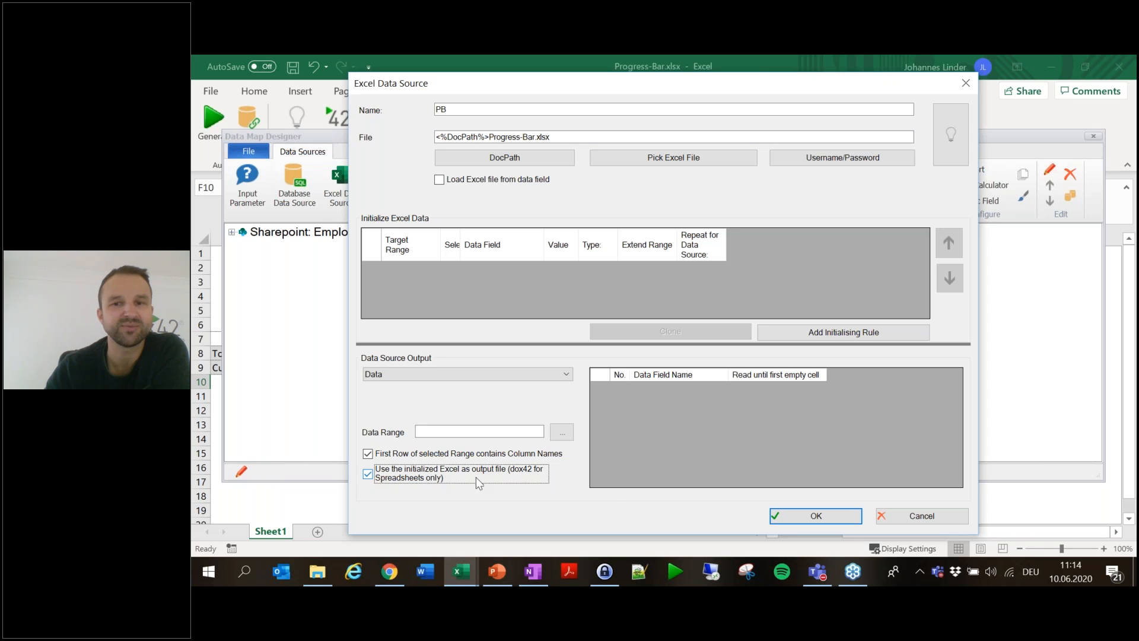
left_click(839, 333)
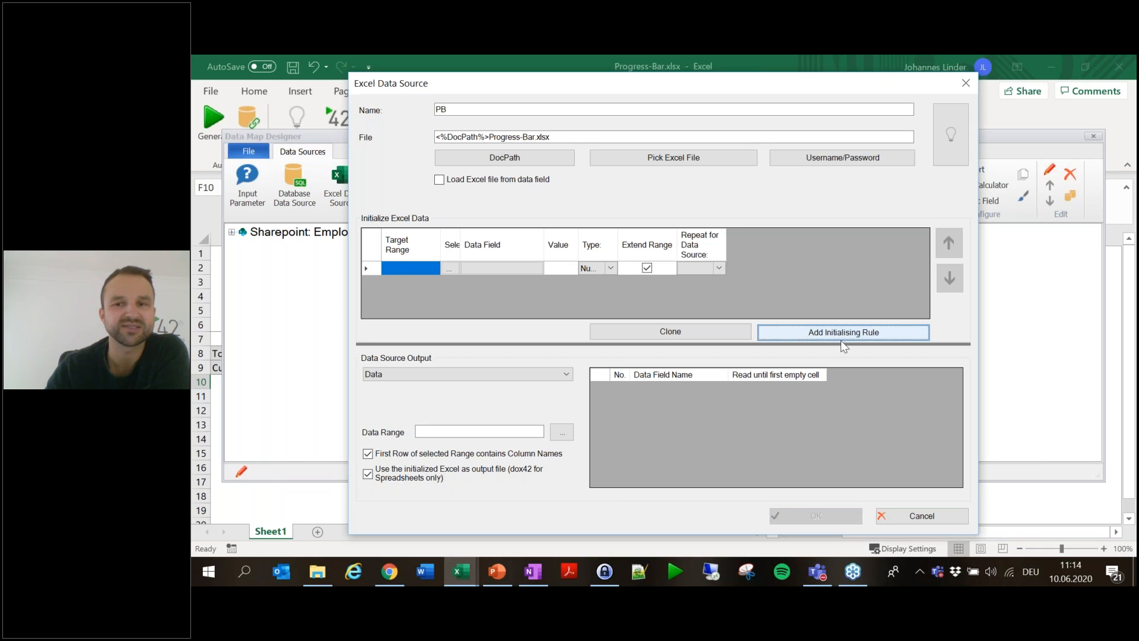
- Set the rule's data field to EmployeeList.Achievement
left_click_drag(618, 243, 642, 244)
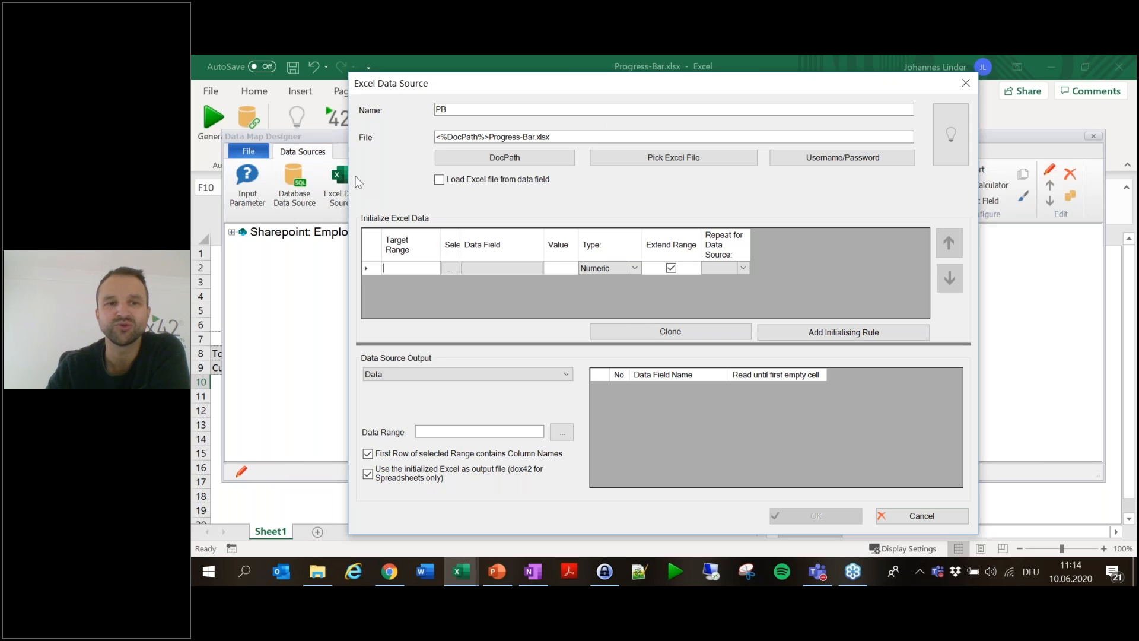
left_click(525, 271)
left_click(592, 265)
left_click_drag(739, 386, 886, 501)
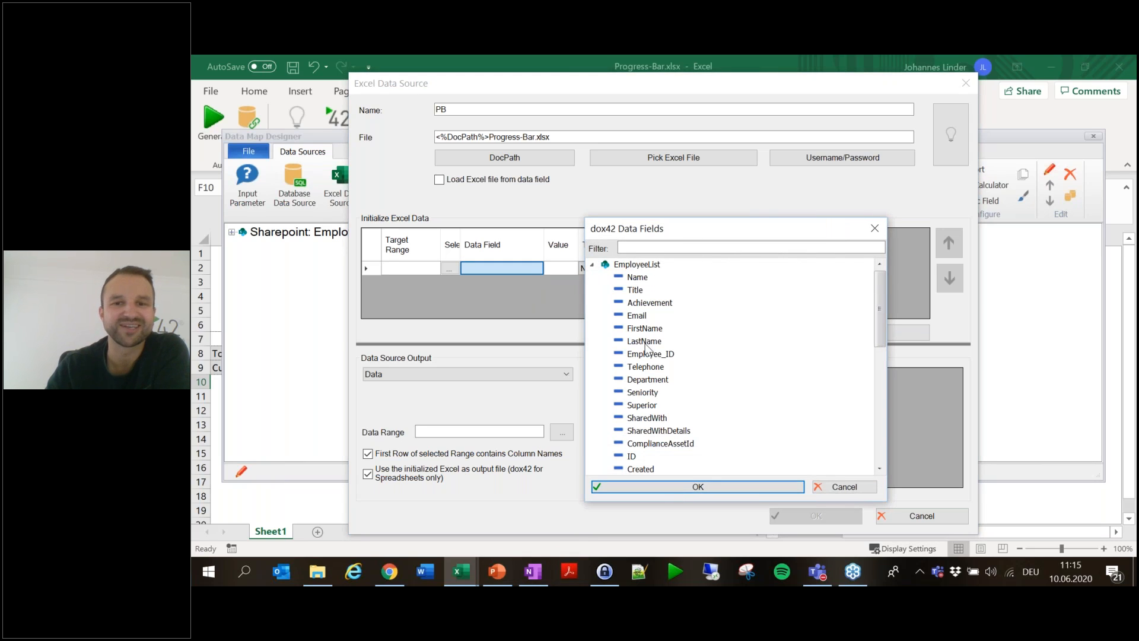
left_click(646, 304)
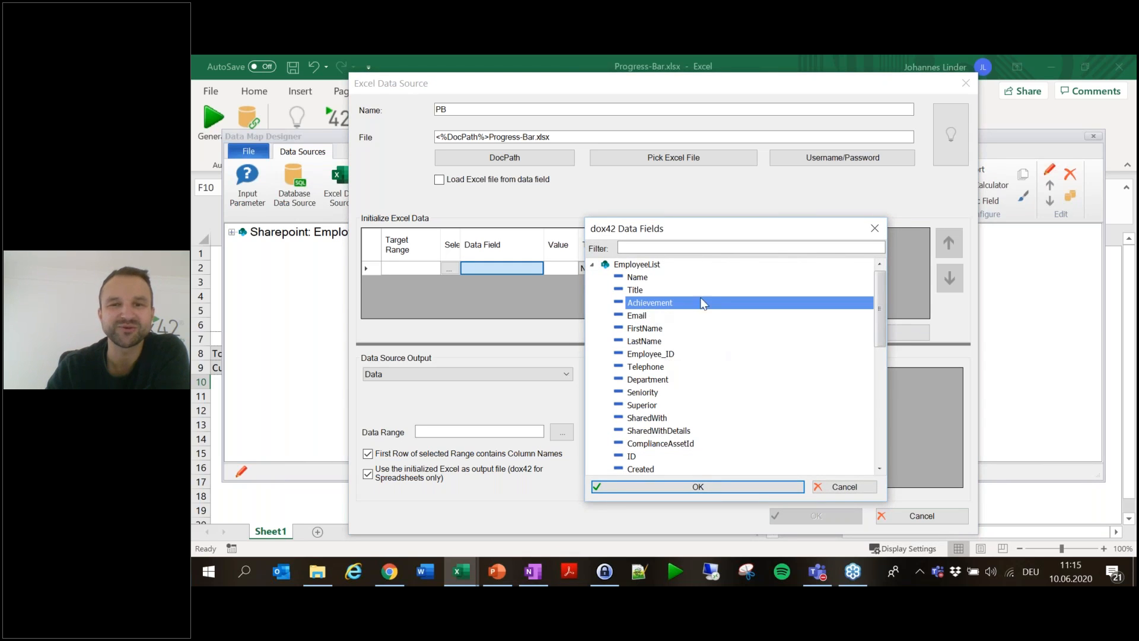
left_click(749, 486)
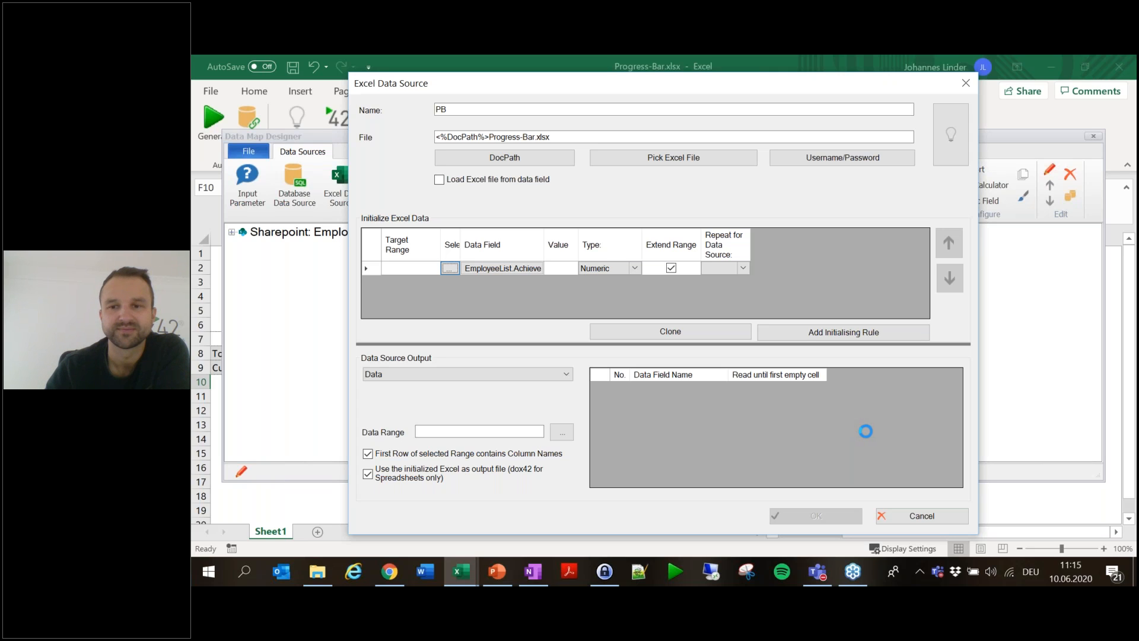
- Target cell Sheet1!F9, confirm the PB source, and close the Data Map Designer
left_click(823, 439)
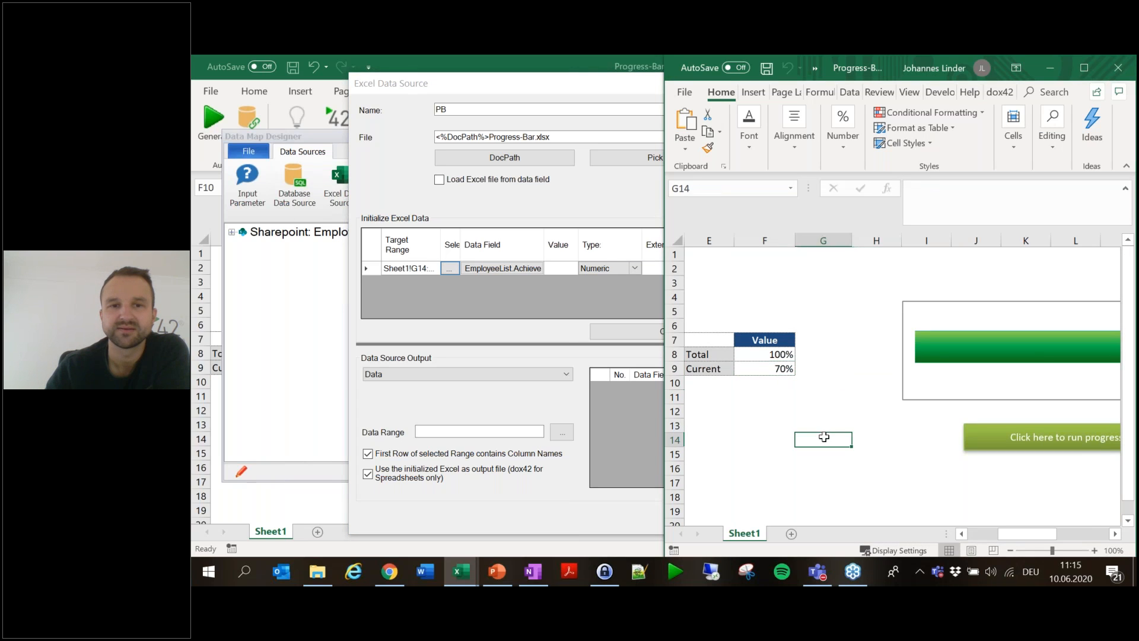
left_click(777, 369)
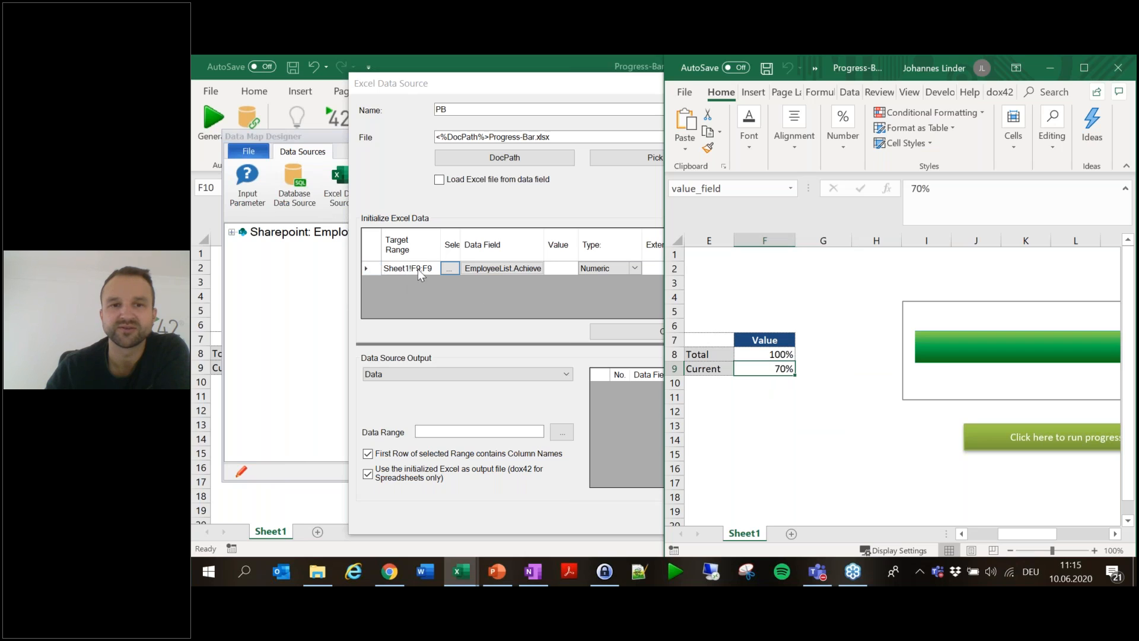
left_click(561, 298)
left_click(842, 515)
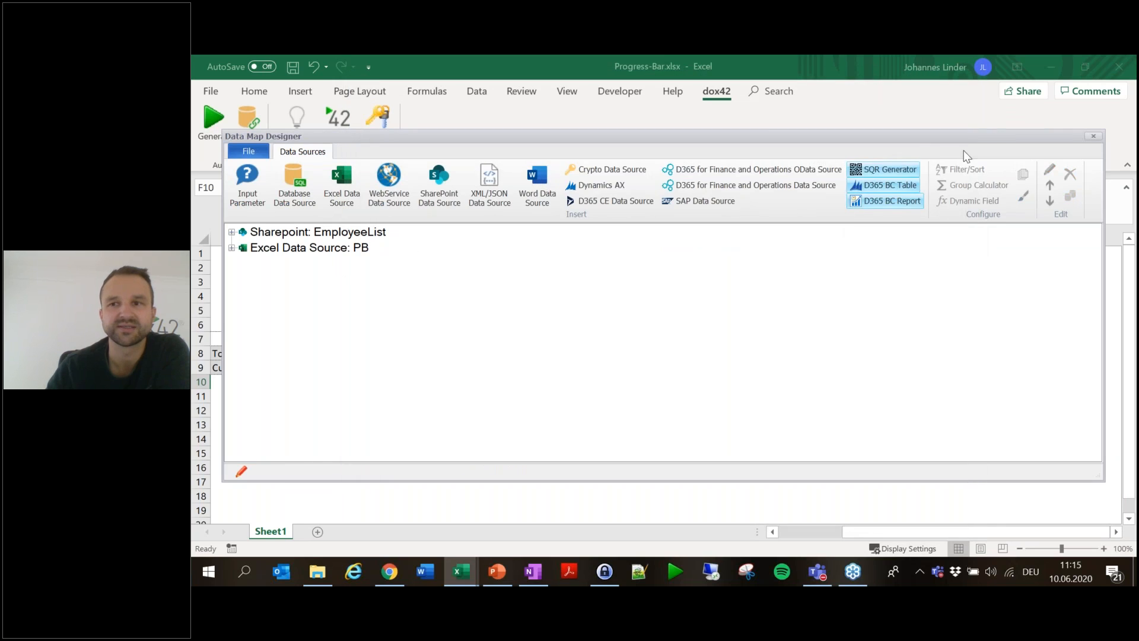
left_click(1093, 136)
- Save the data map as PB_Map.dm and generate a spreadsheet showing 88%
left_click(621, 360)
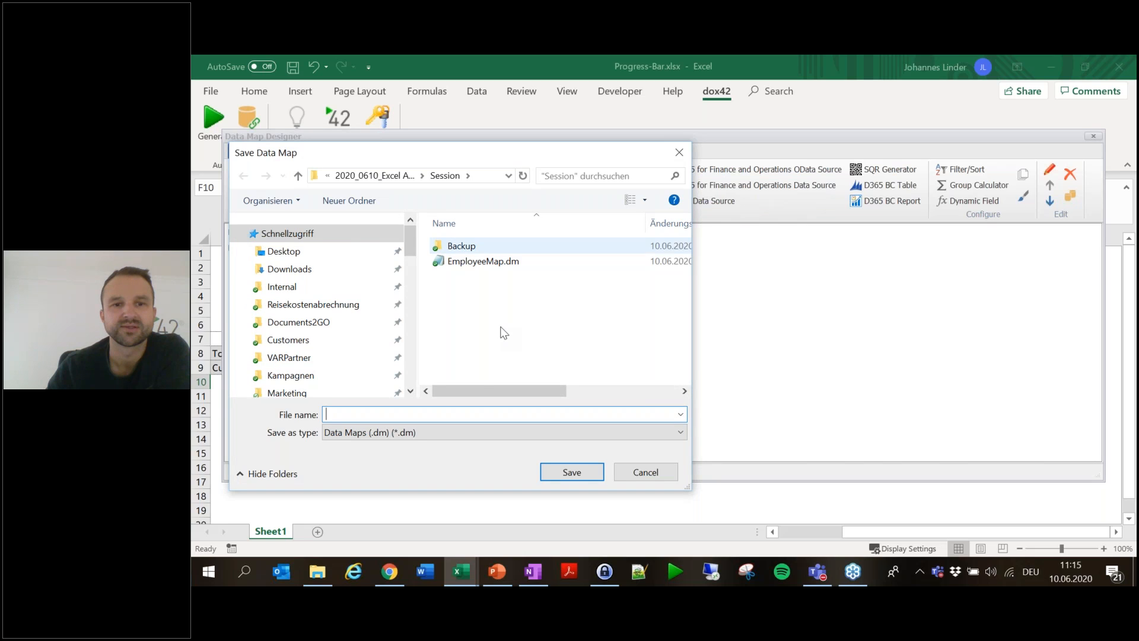
type("PB_Map")
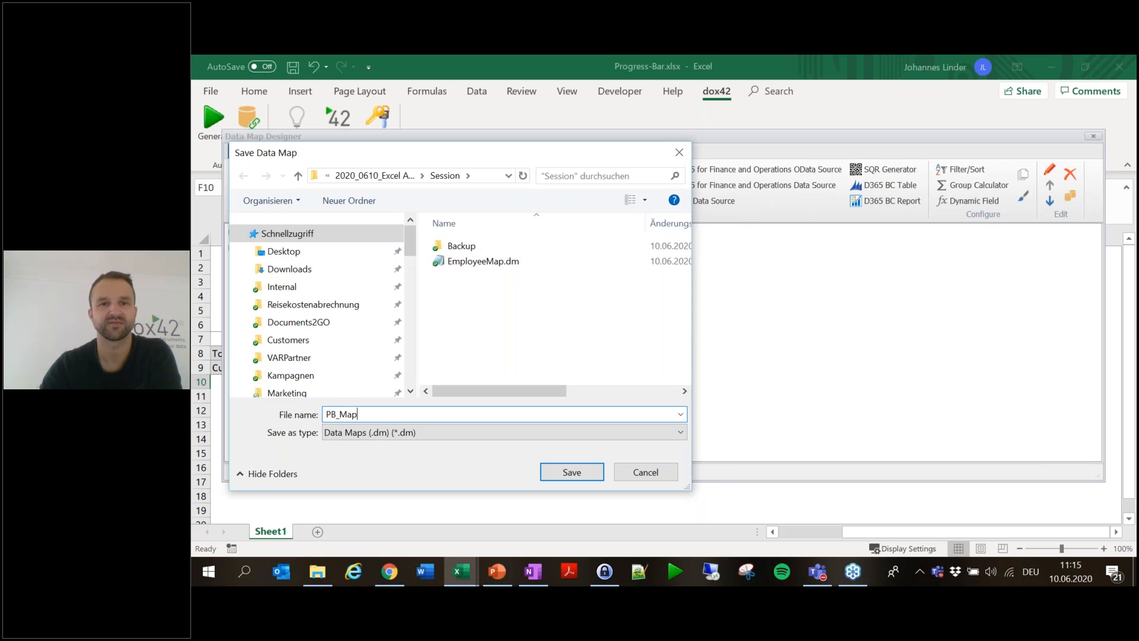
key("Return")
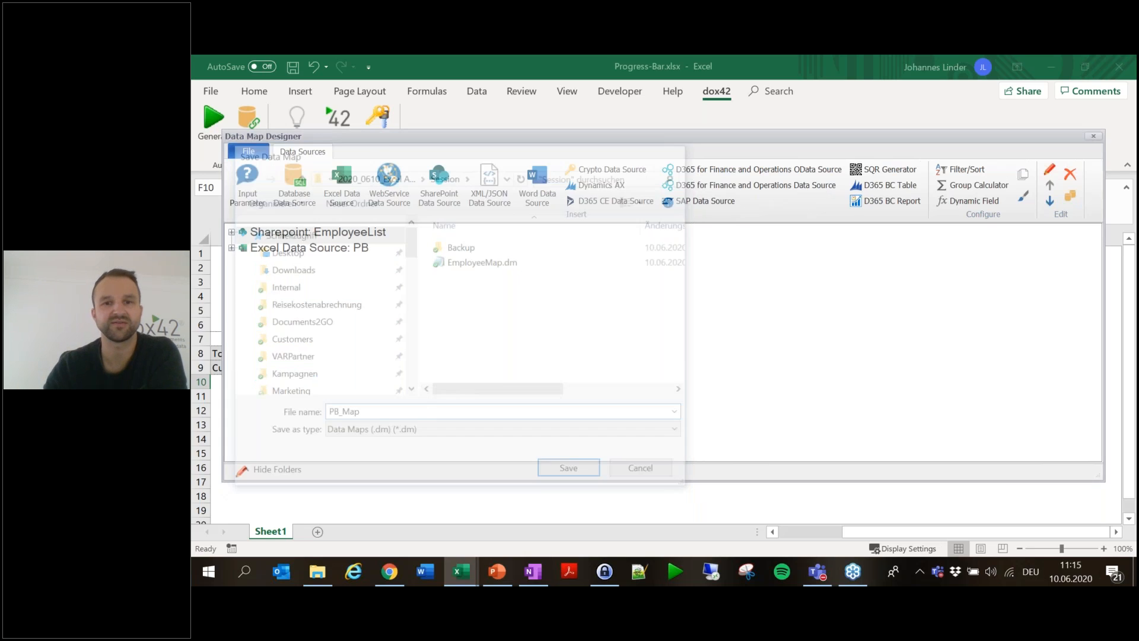
left_click(204, 130)
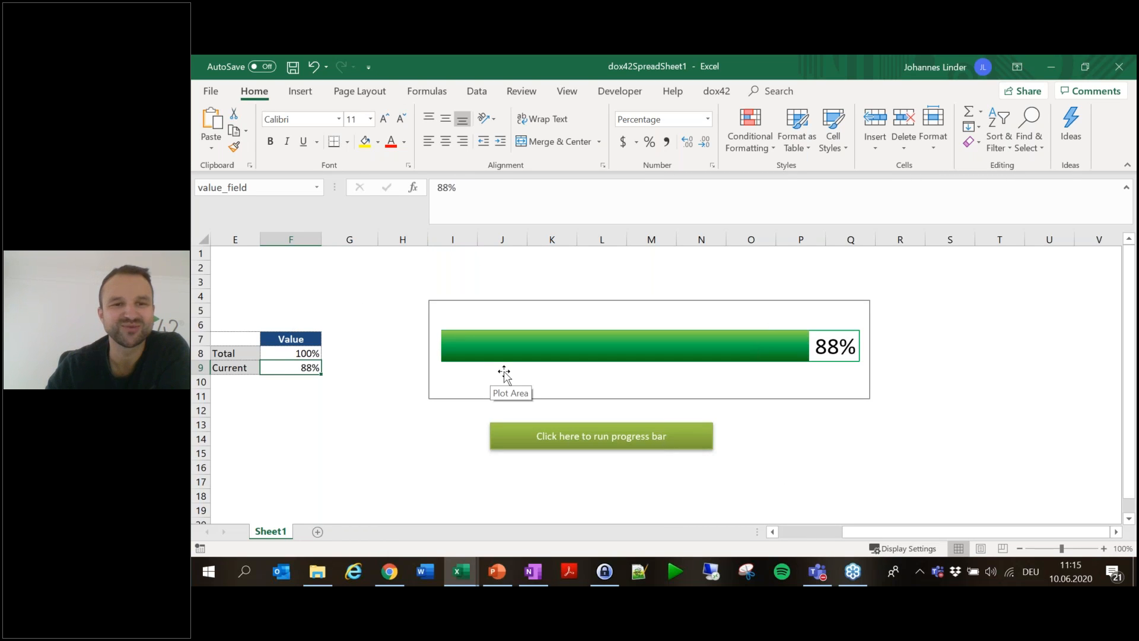
- Close the 88% dox42SpreadSheet1 without saving
left_click(1118, 66)
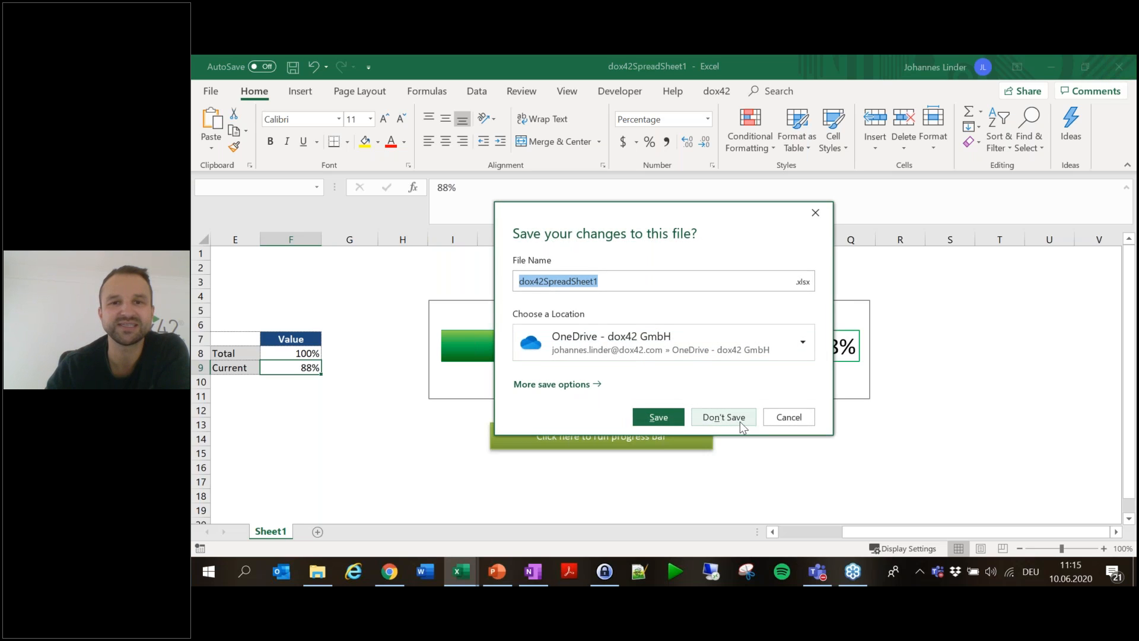
left_click(739, 419)
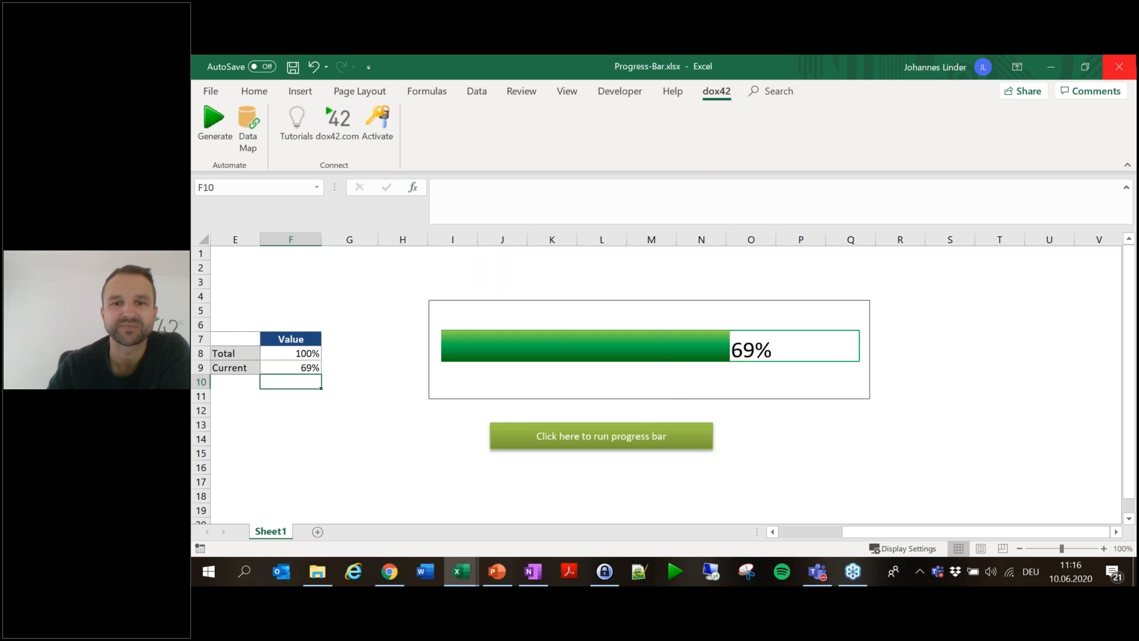
- Return to Progress-Bar.xlsx, view the dox42 Tutorials, then open PB_Map in the Data Map Designer
left_click(460, 571)
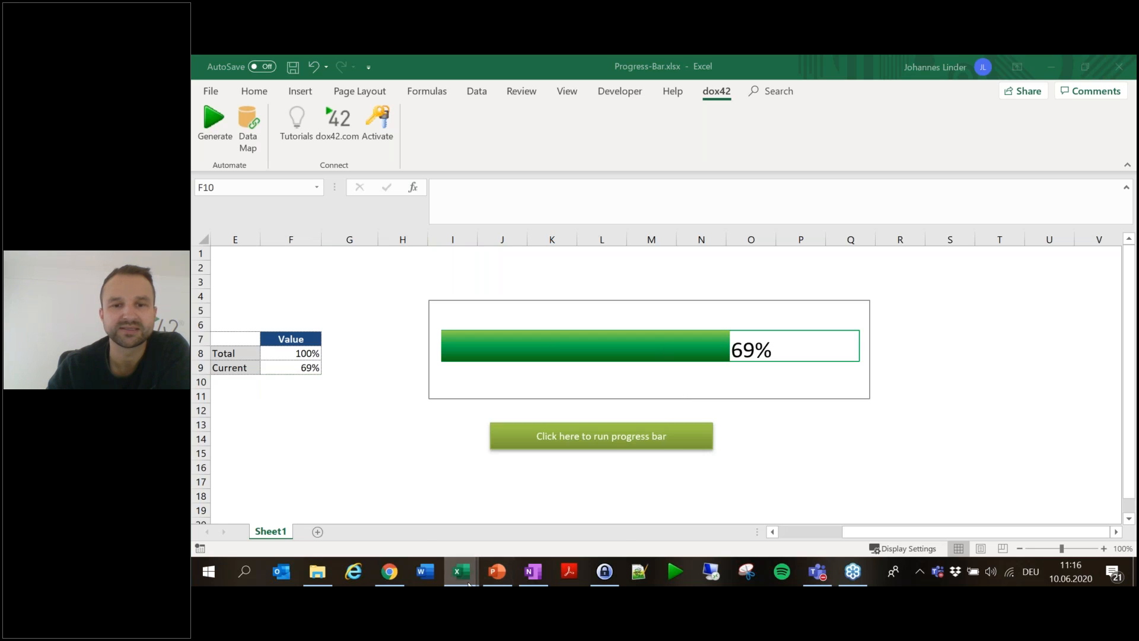
left_click(579, 508)
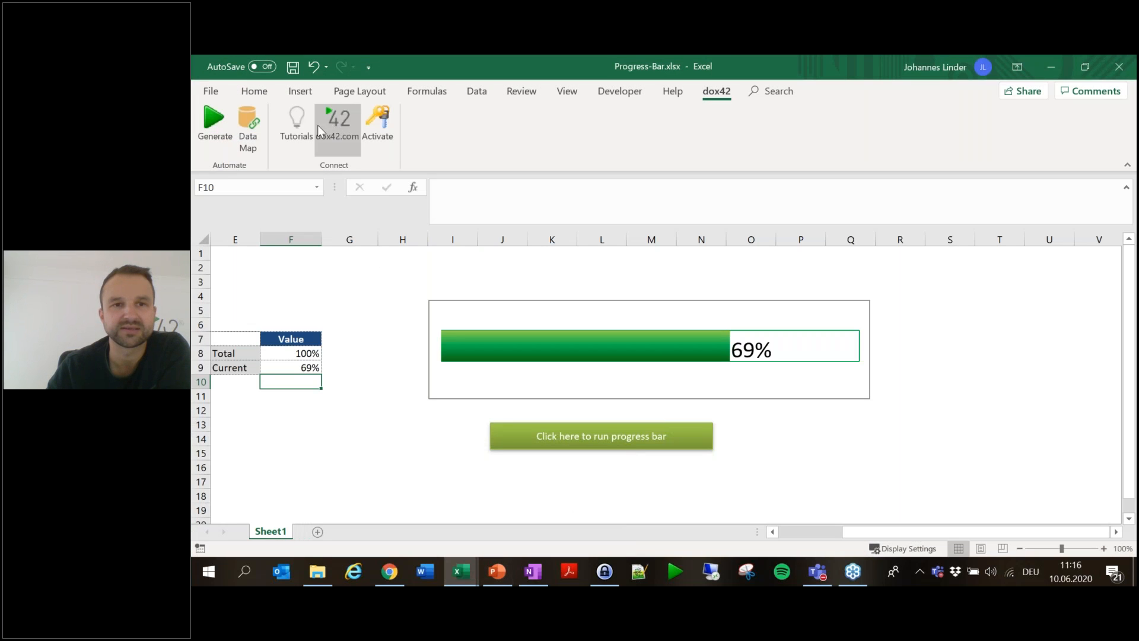
left_click(300, 126)
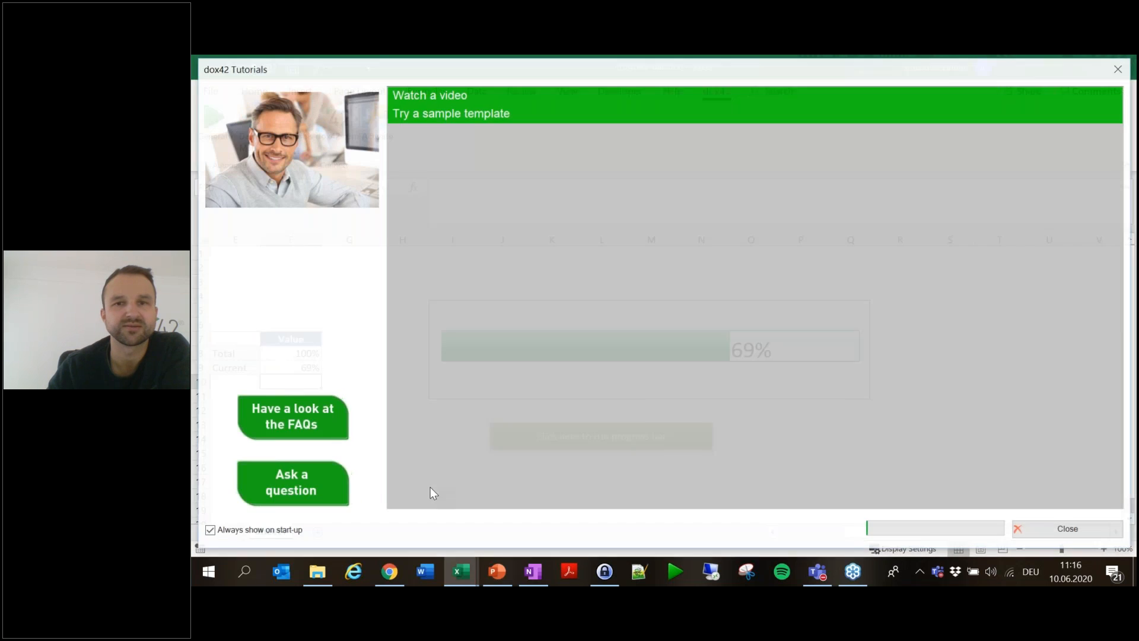
left_click(1077, 528)
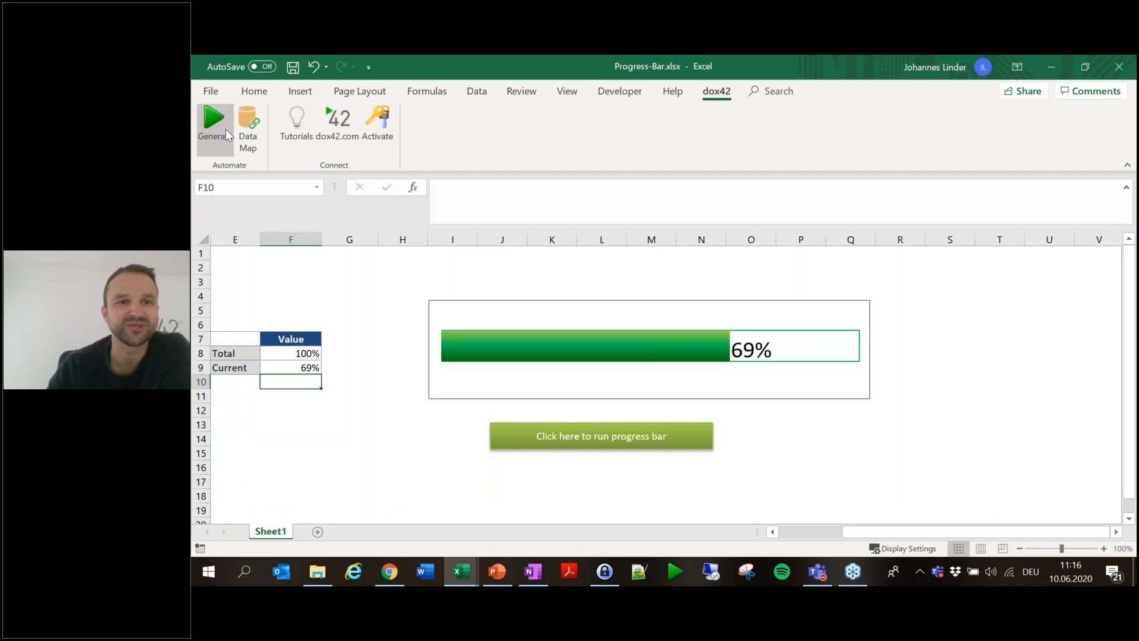
left_click(247, 128)
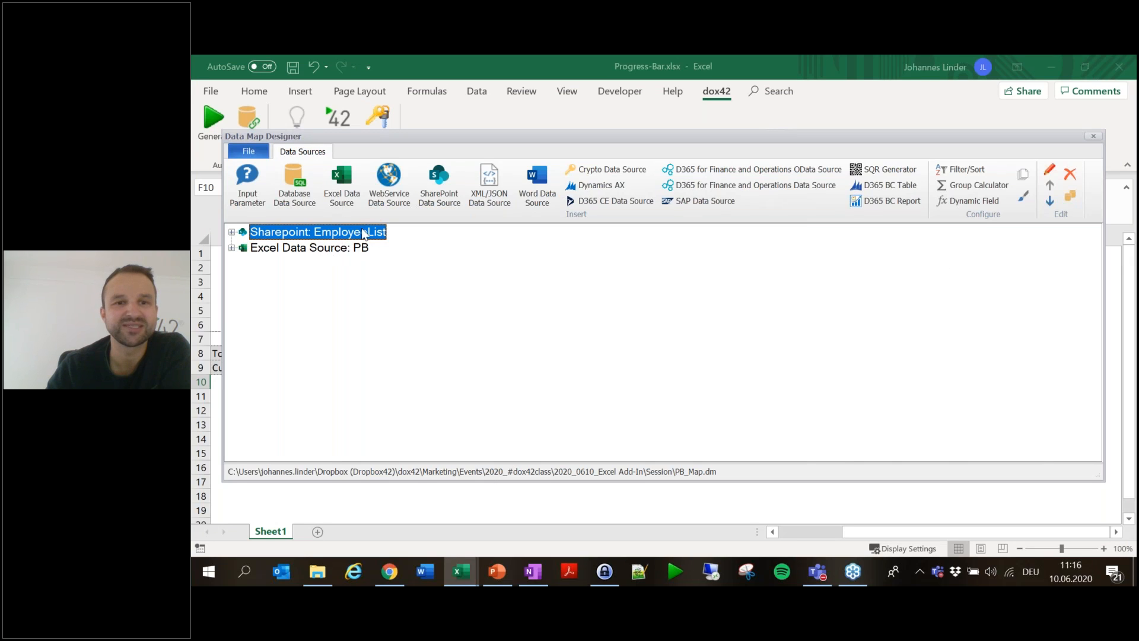
- Add input parameter EmployeeID with comment 'Please insert Employee' and default value 2
left_click(247, 184)
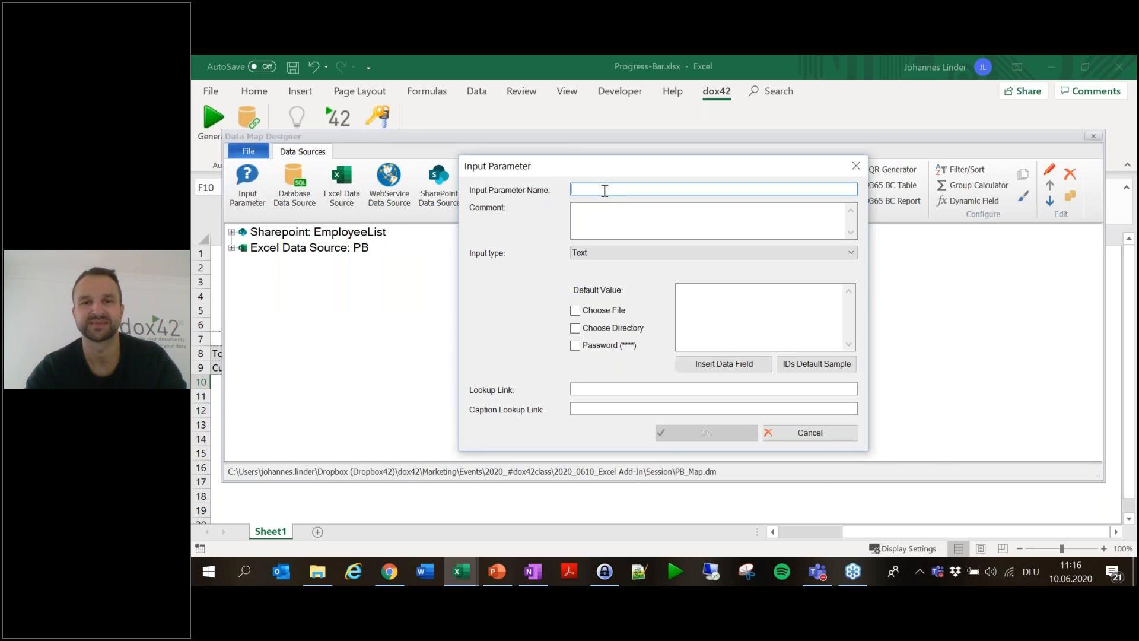
type("EmployeeID")
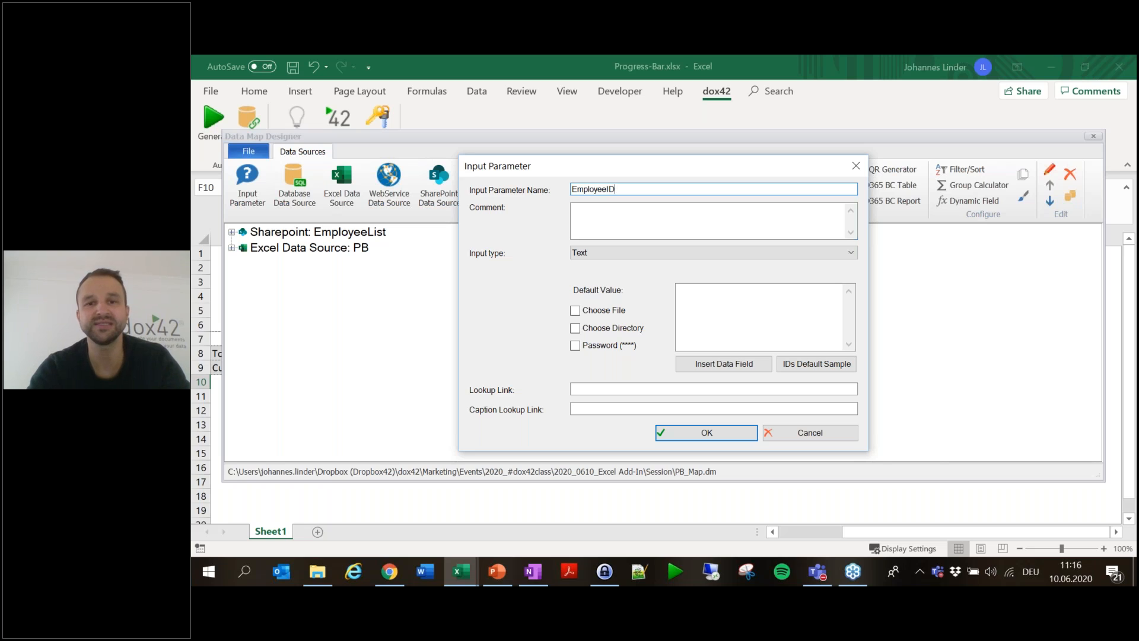
key("Tab")
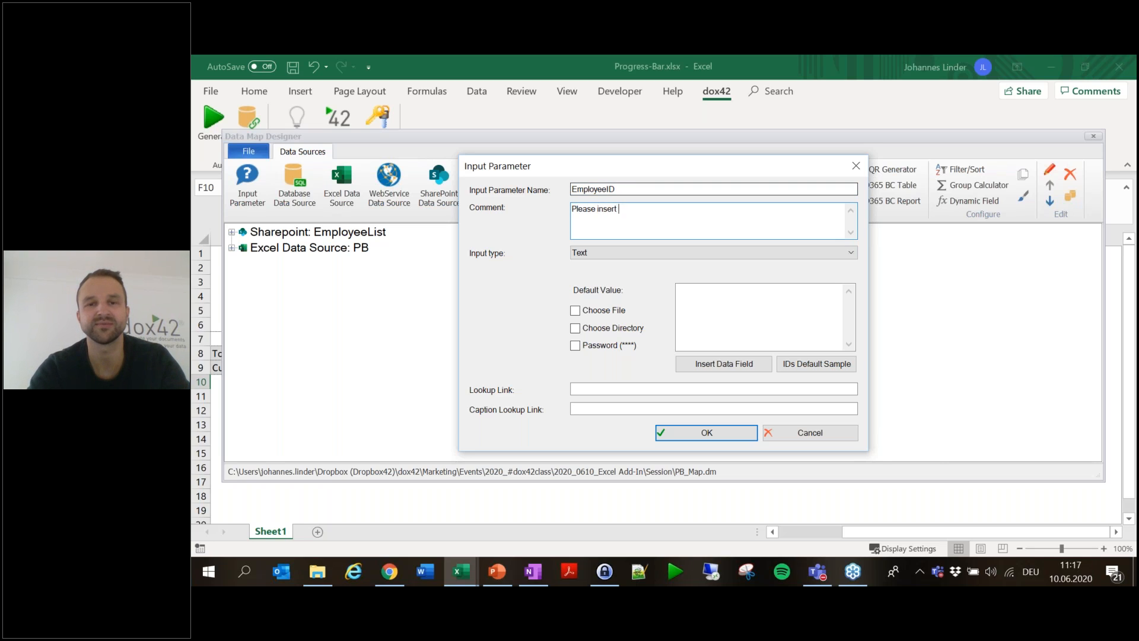
type("Please insert Employee")
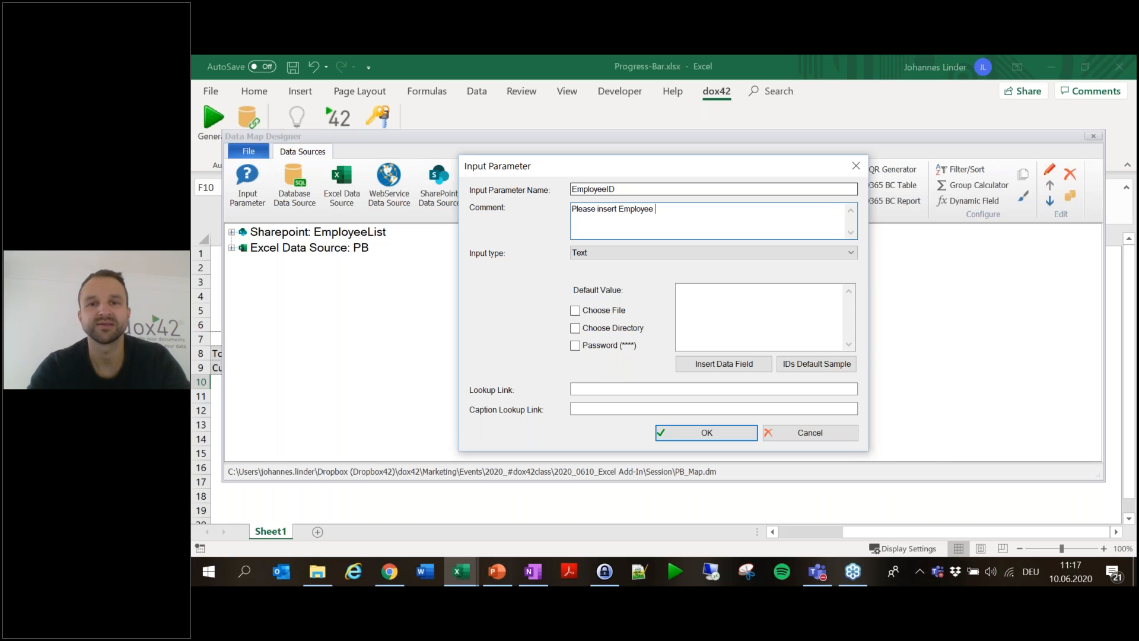
key("Tab")
key("Tab")
type("2")
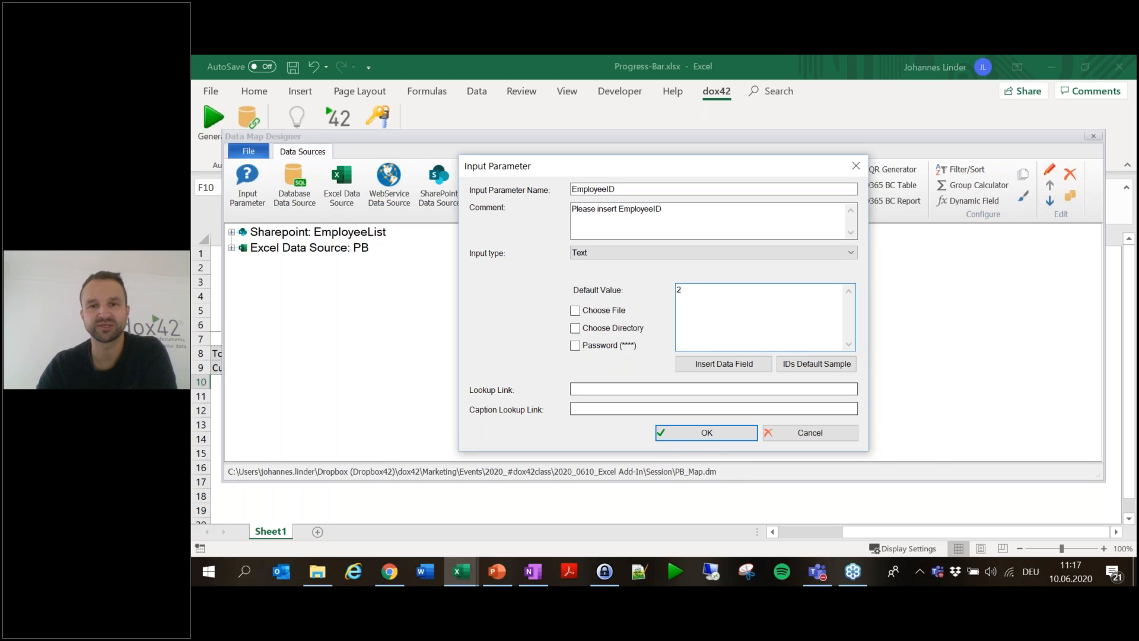
left_click(725, 436)
- Move EmployeeID to the top of the data map and save the map on closing
left_click(327, 265)
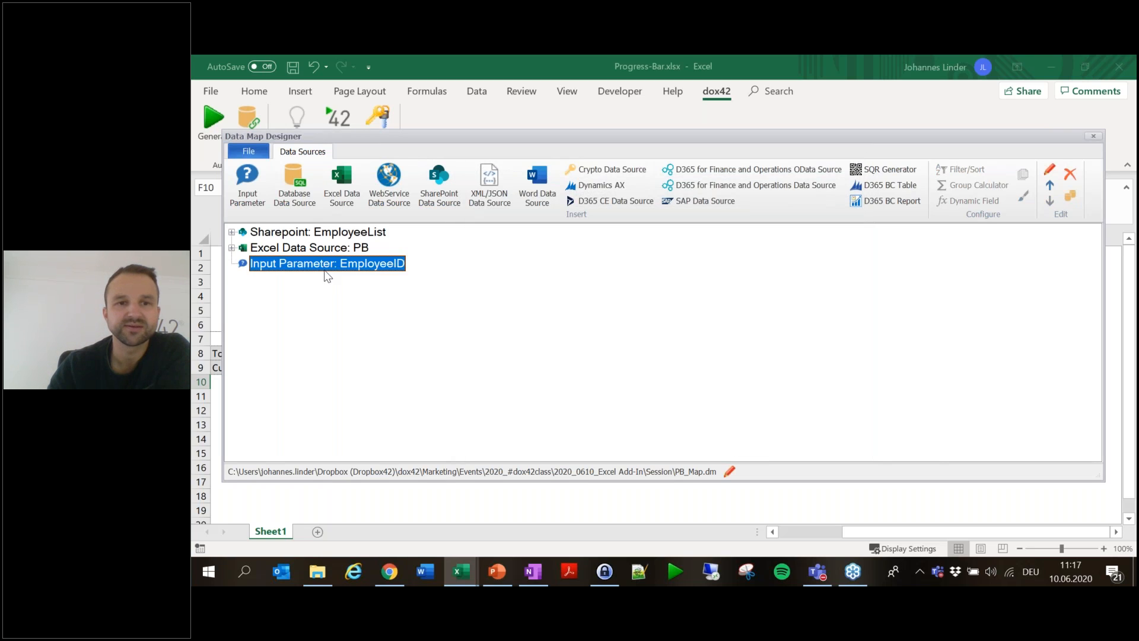
left_click(1050, 185)
left_click(1049, 185)
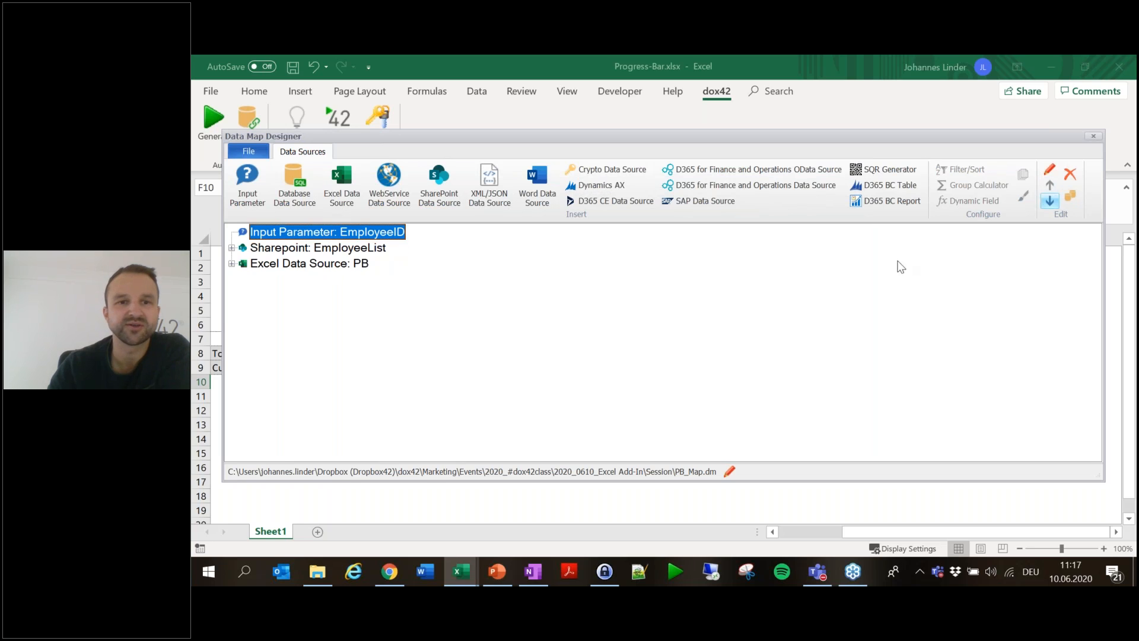
left_click(1093, 136)
left_click(626, 362)
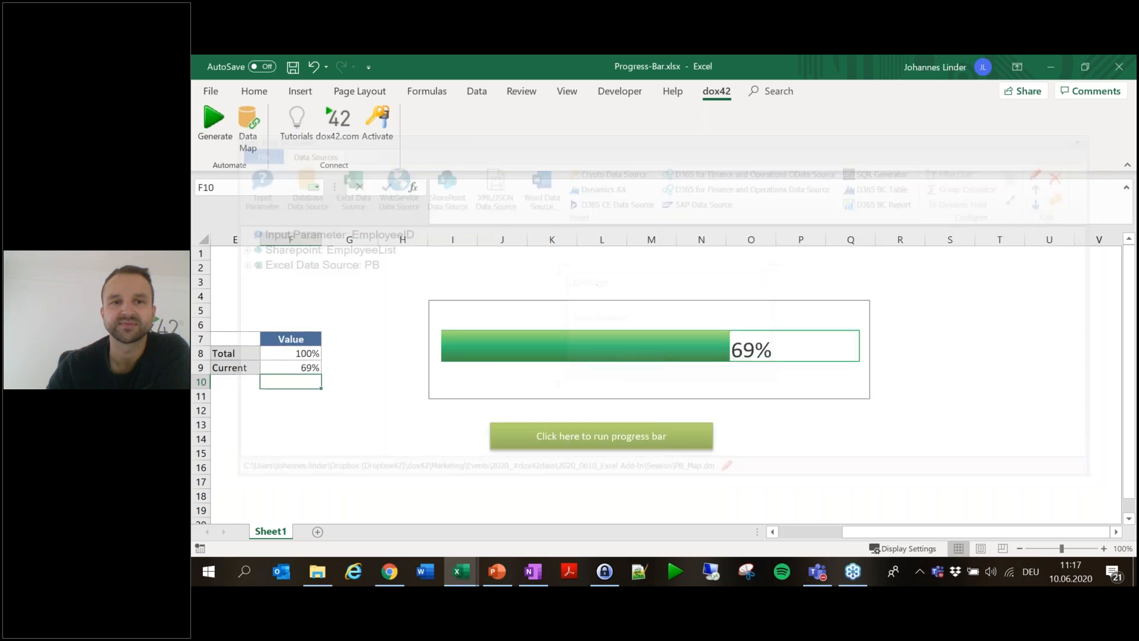
- Cancel a Generate run's EmployeeID prompt and open the PB_Map.dm Data Map Designer
left_click(215, 122)
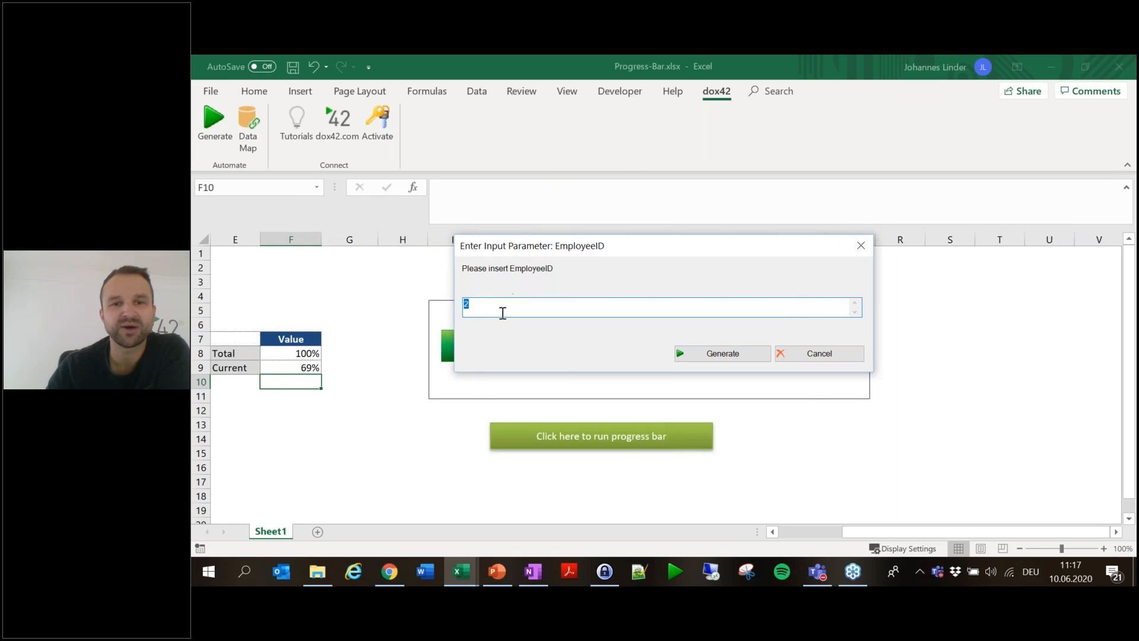
left_click(846, 355)
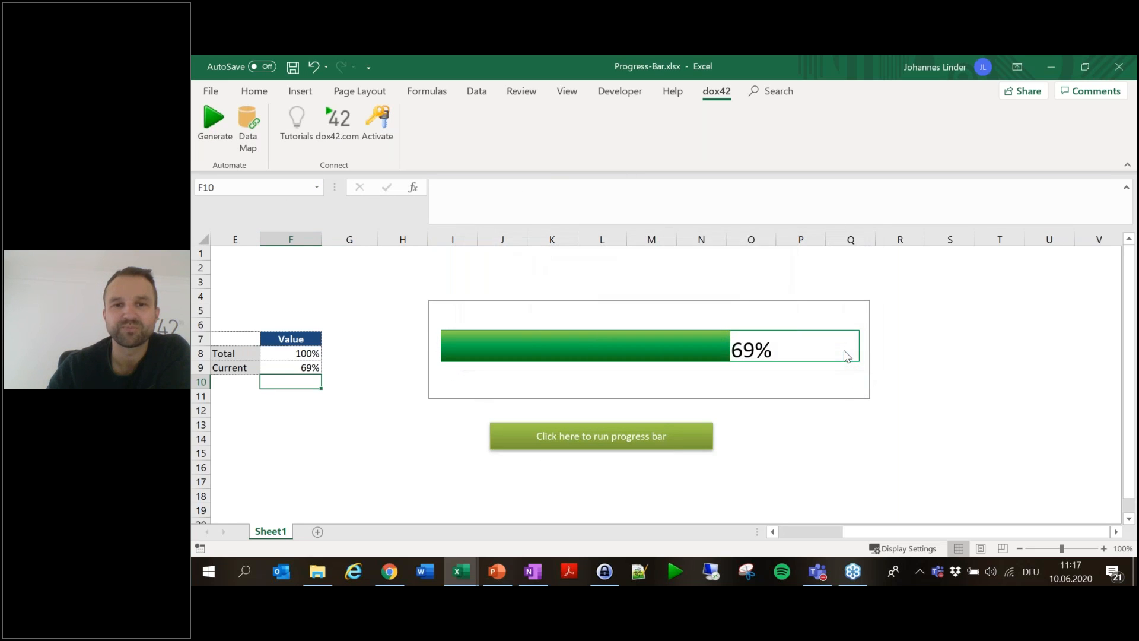
left_click(247, 122)
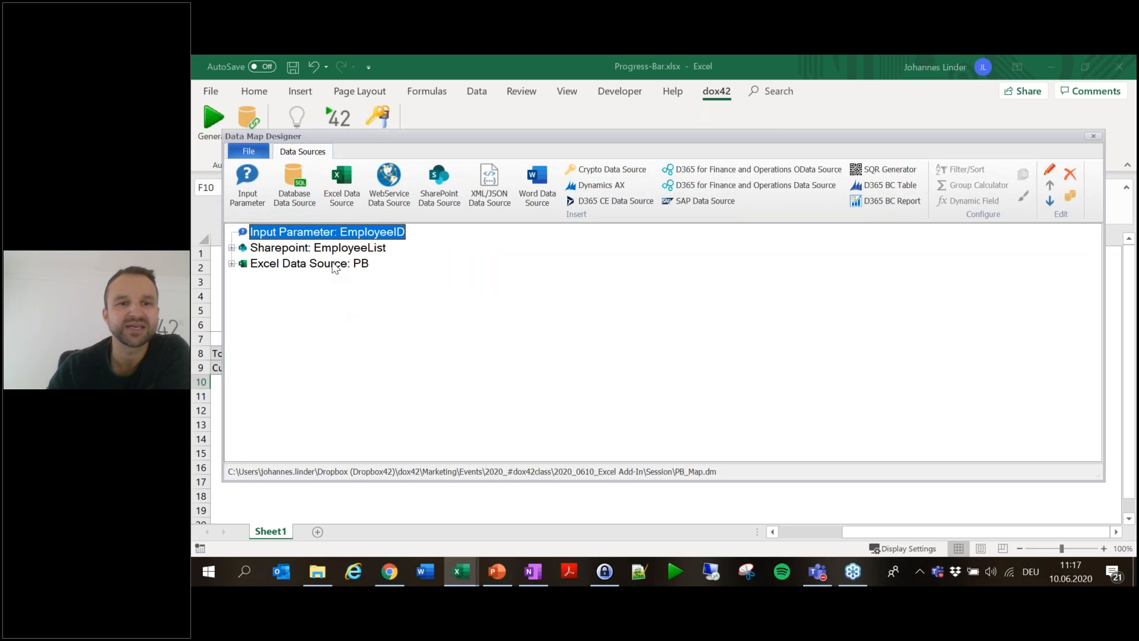
- In the SharePoint EmployeeList query, choose data field ID with type Numeric
left_click(339, 249)
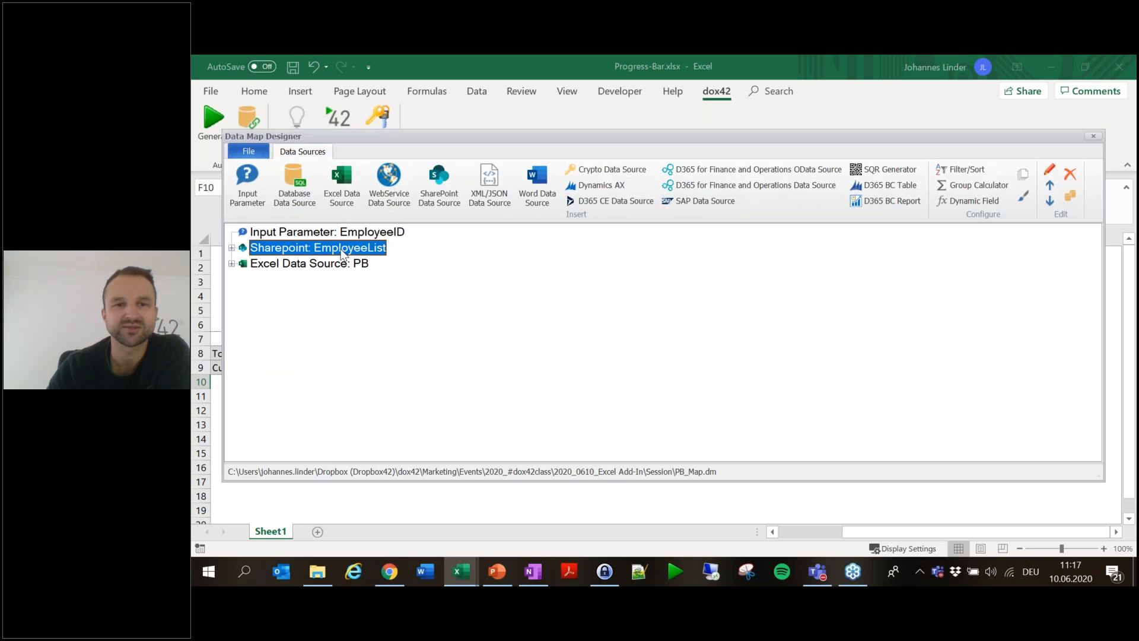
double_click(342, 254)
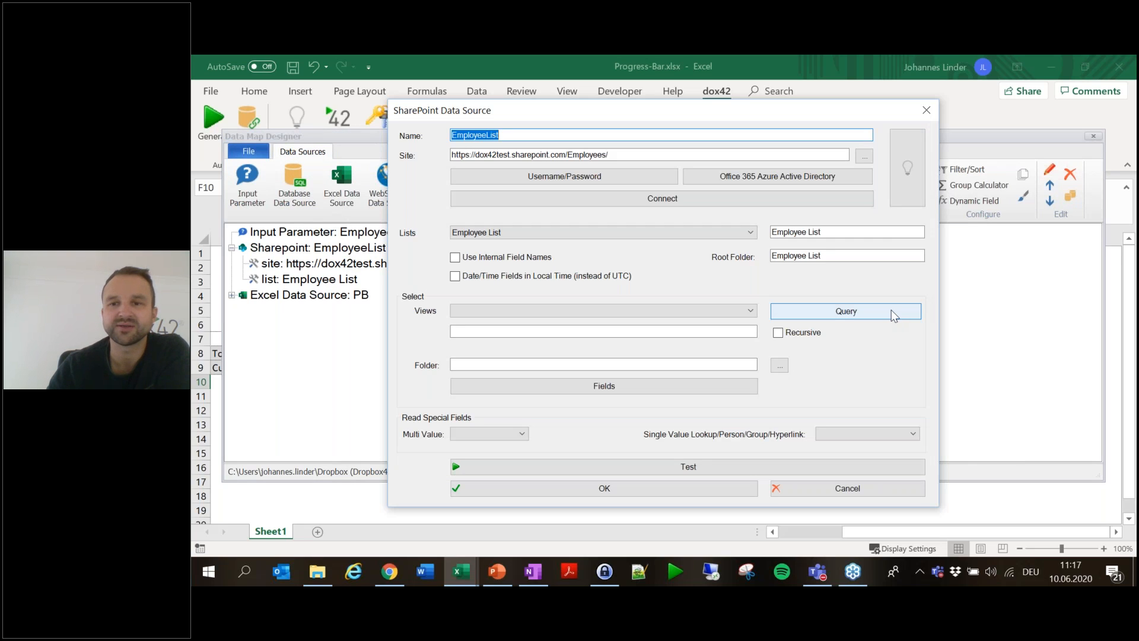
left_click(893, 315)
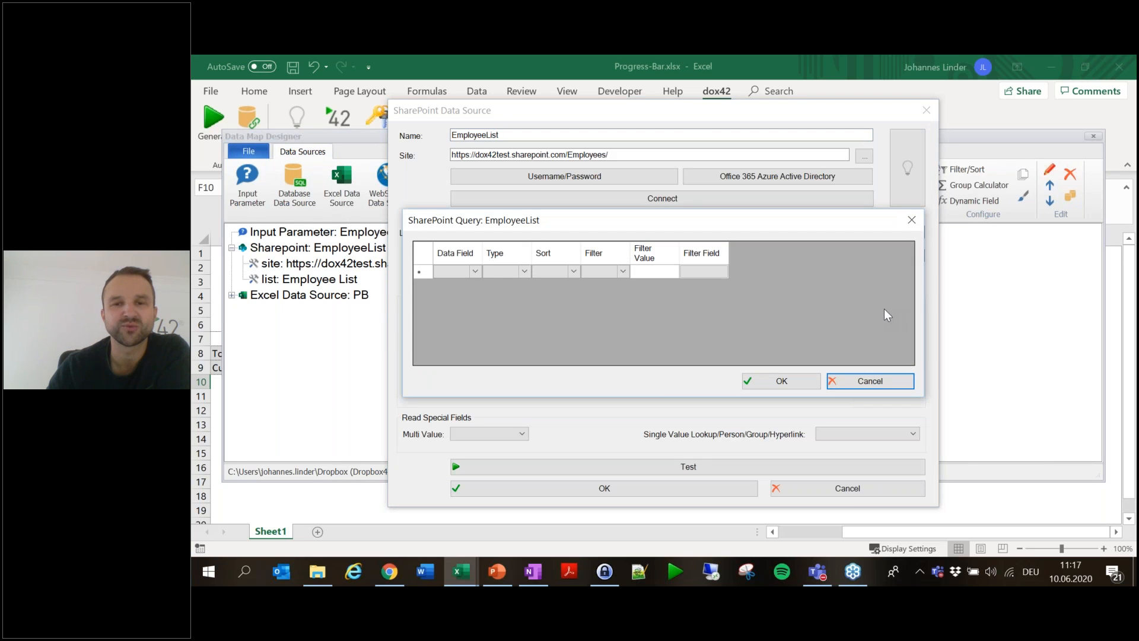
left_click(476, 271)
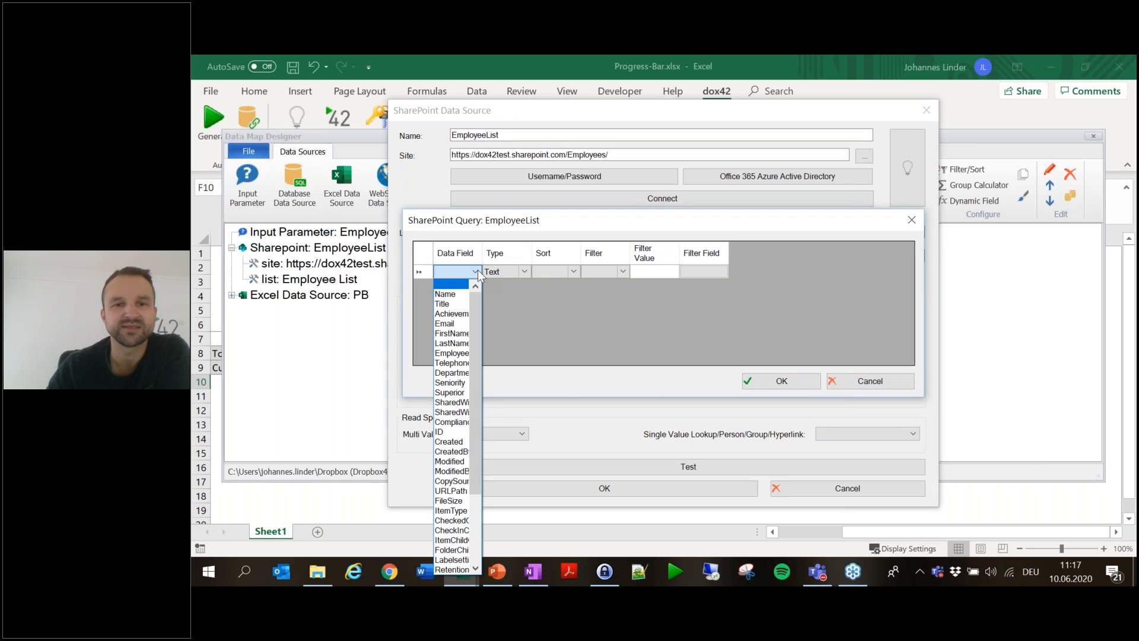
left_click(449, 431)
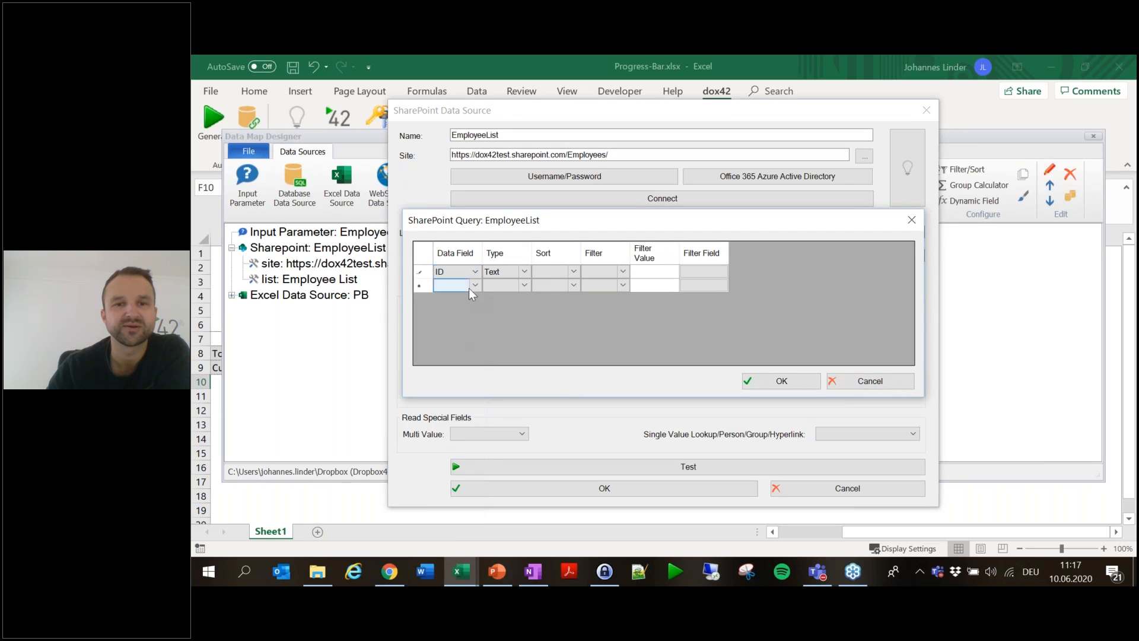
left_click(514, 276)
left_click(514, 297)
left_click(627, 273)
- Filter ID with '=' against the EmployeeID parameter, confirm, and save the data map on closing
left_click(624, 272)
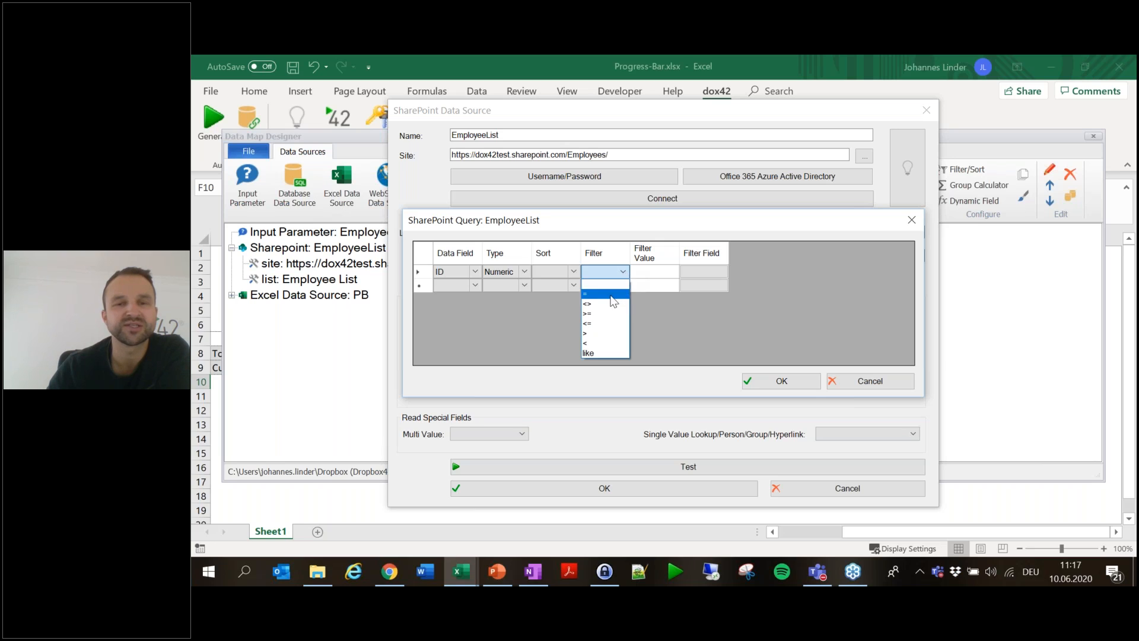
left_click(621, 282)
left_click(705, 272)
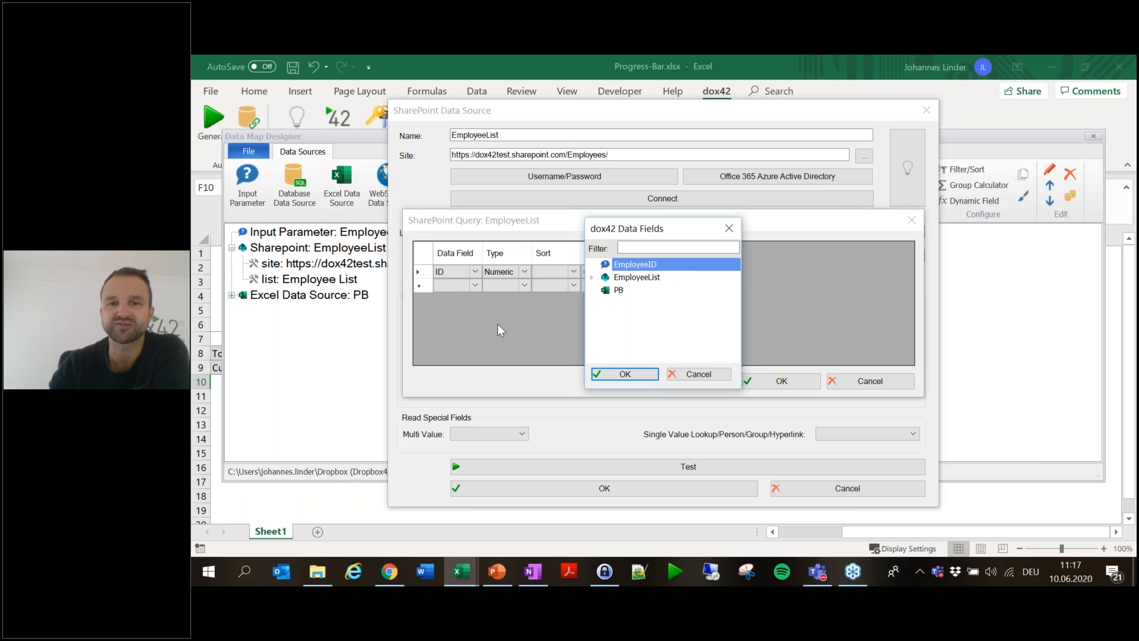
left_click(624, 376)
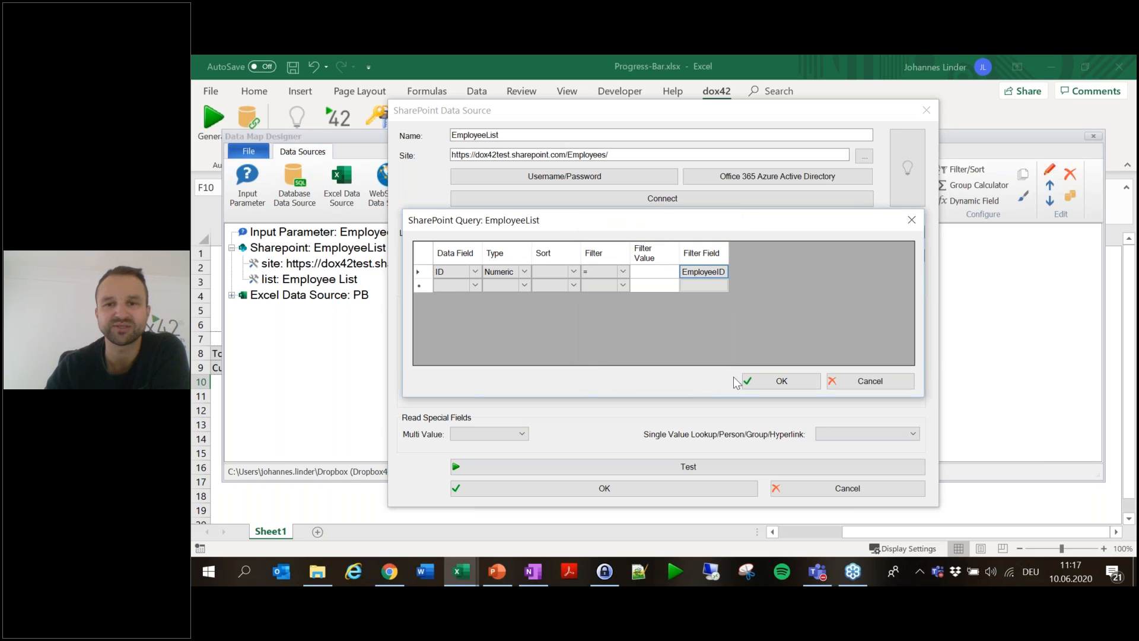
left_click(782, 382)
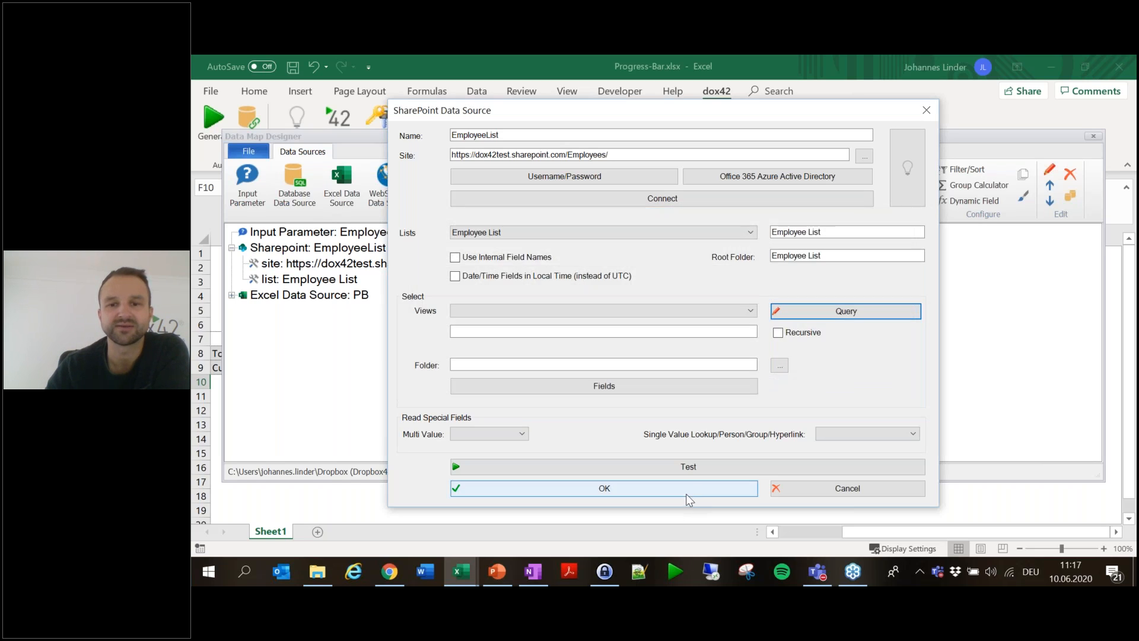
left_click(685, 493)
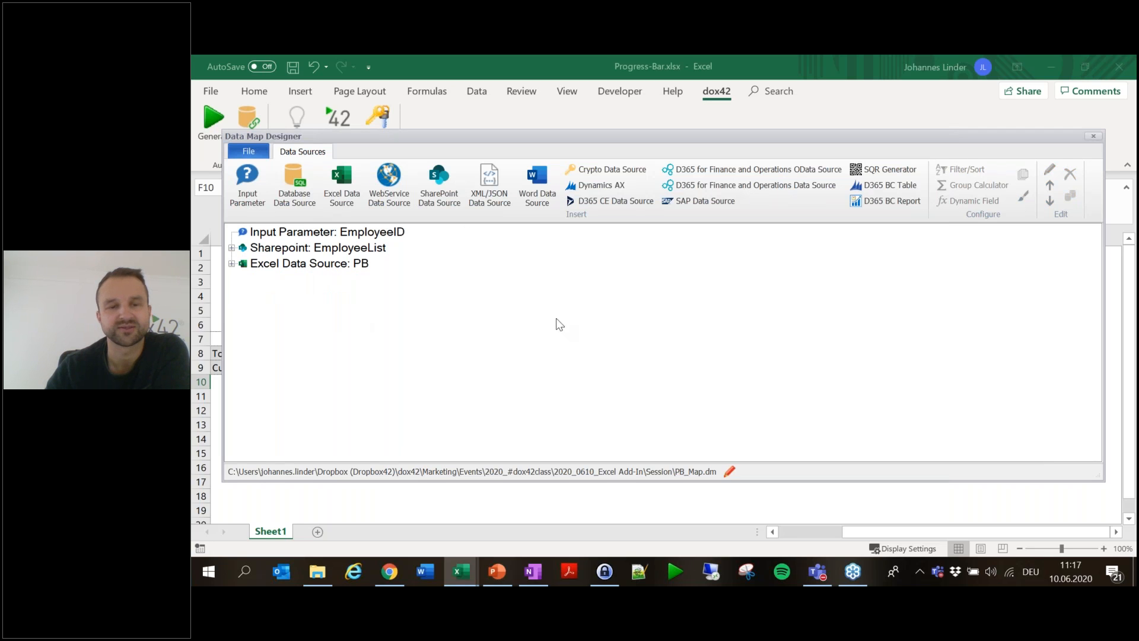
left_click(1093, 136)
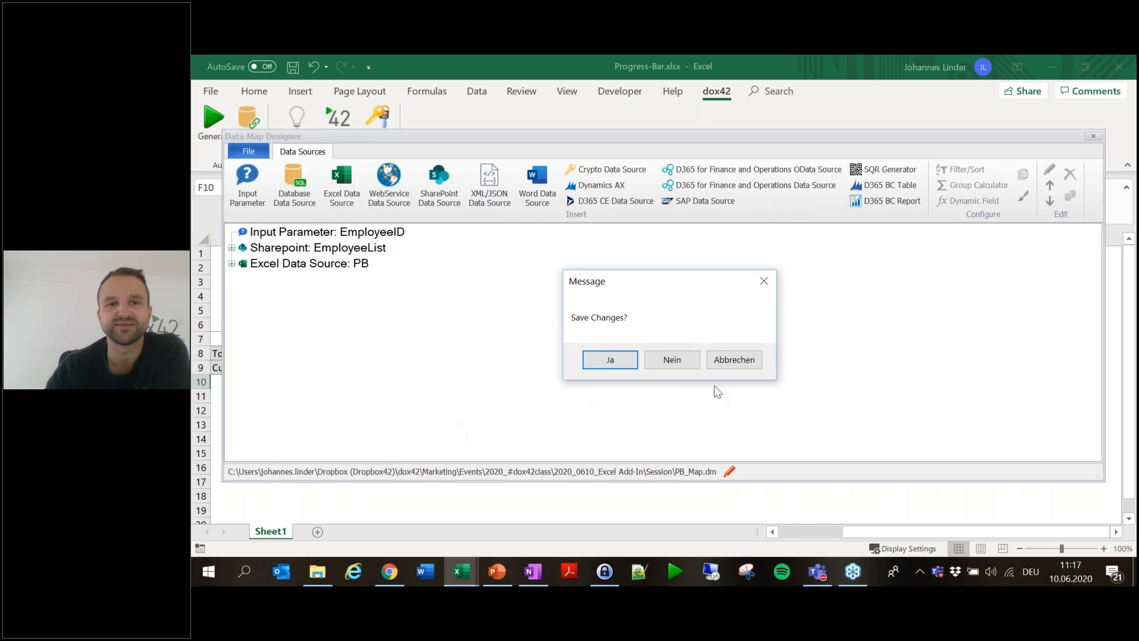
left_click(617, 362)
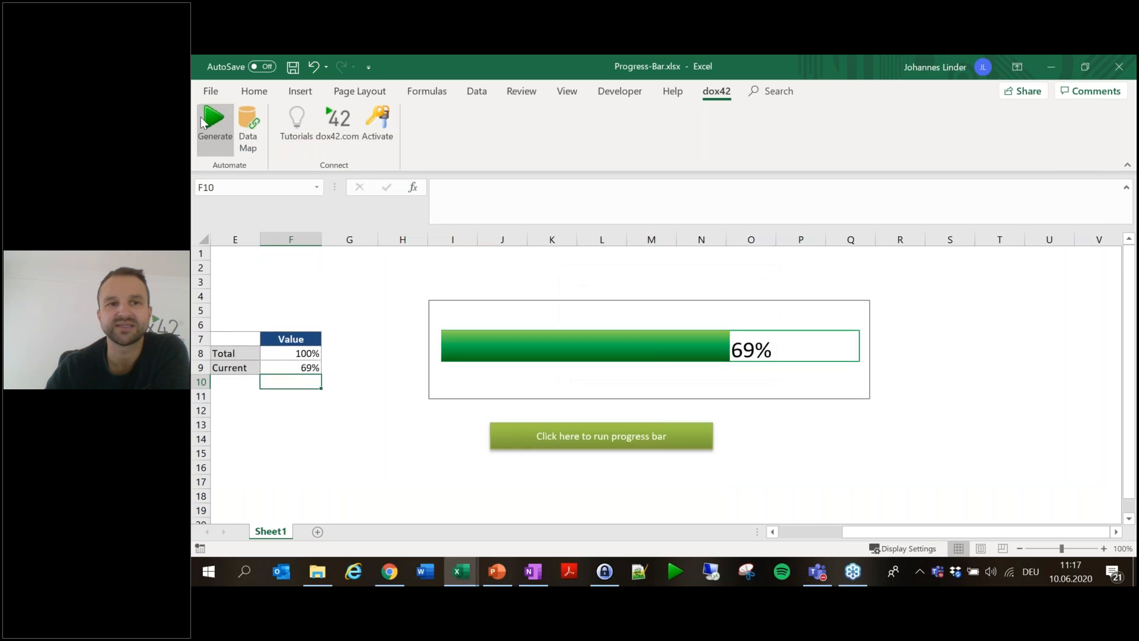
- Check the SharePoint Employee List, generate for EmployeeID 2, and close the 50% result sheet
left_click(207, 123)
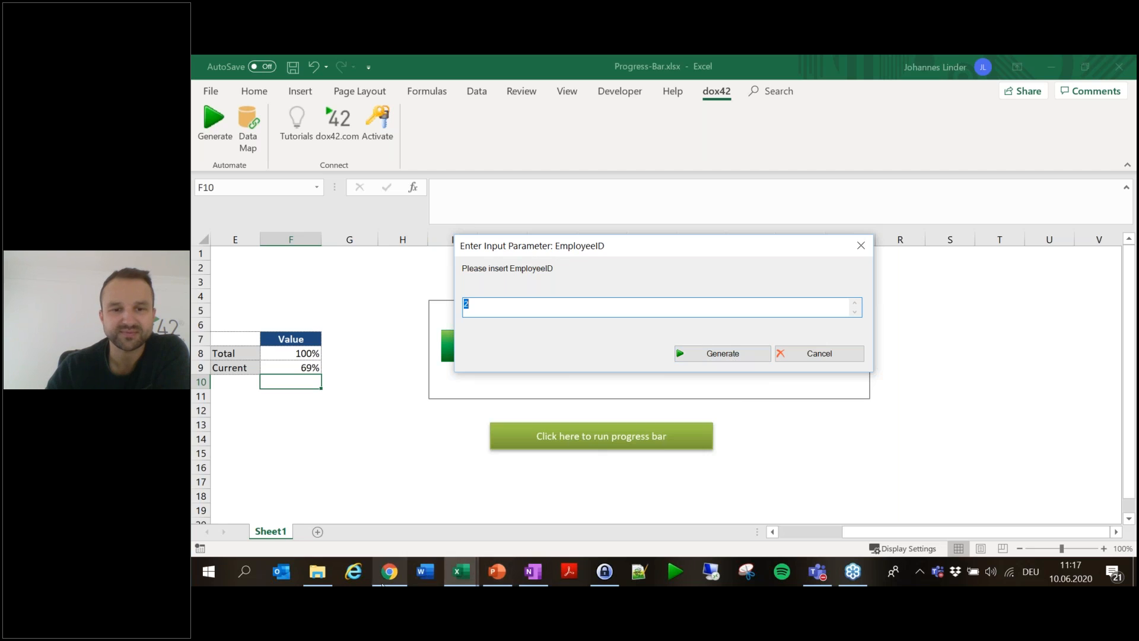
mouse_move(375, 583)
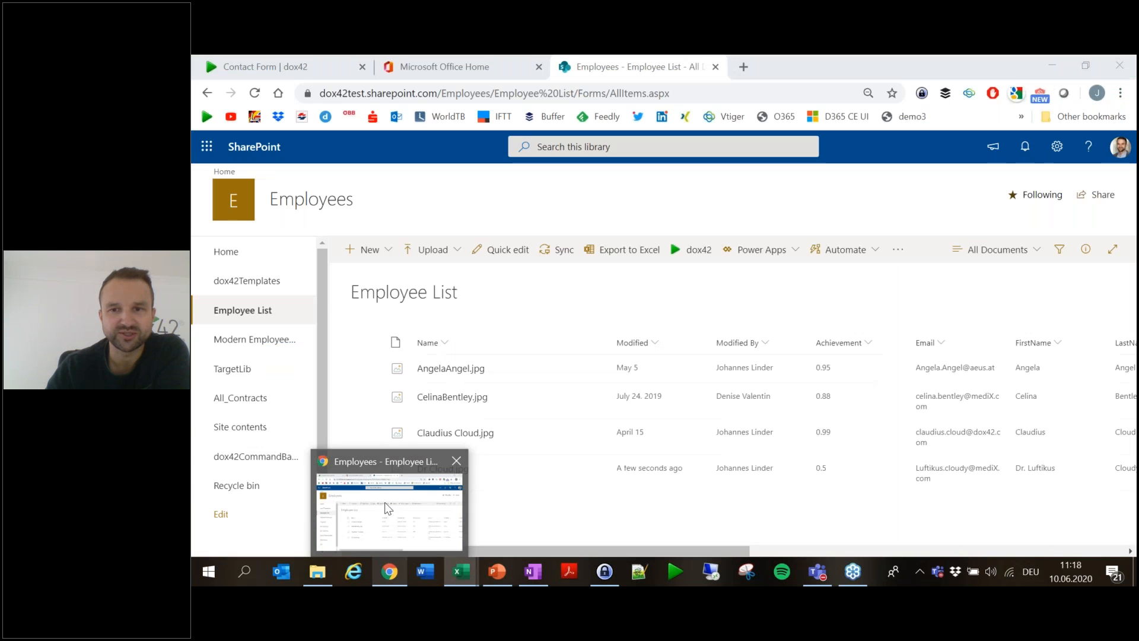
left_click(385, 501)
left_click_drag(669, 550, 781, 543)
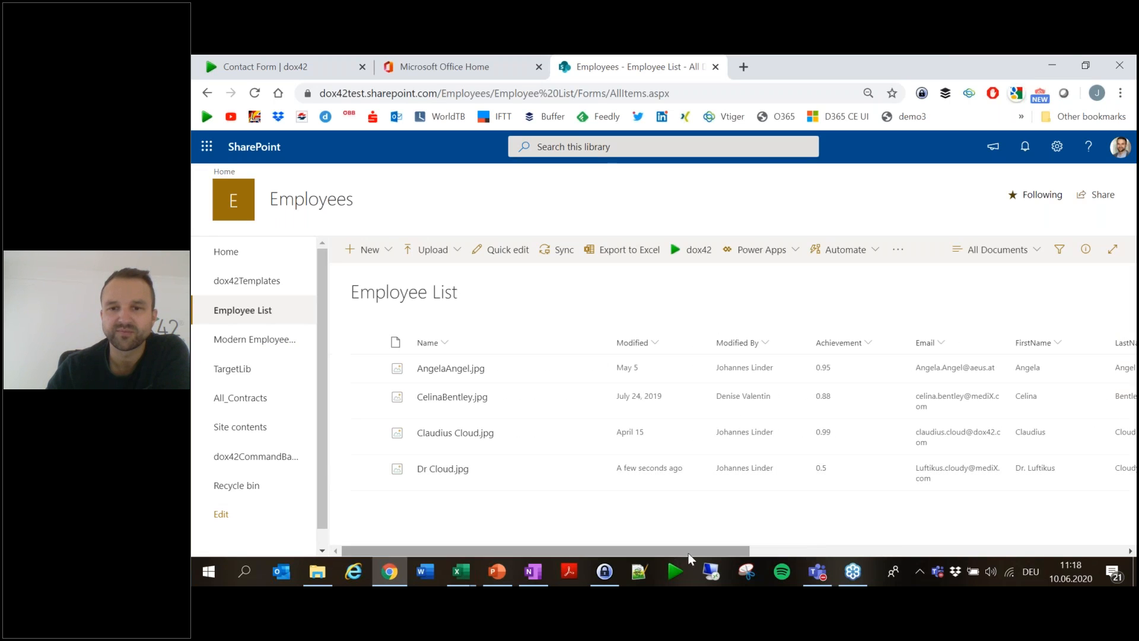
left_click_drag(700, 550, 628, 552)
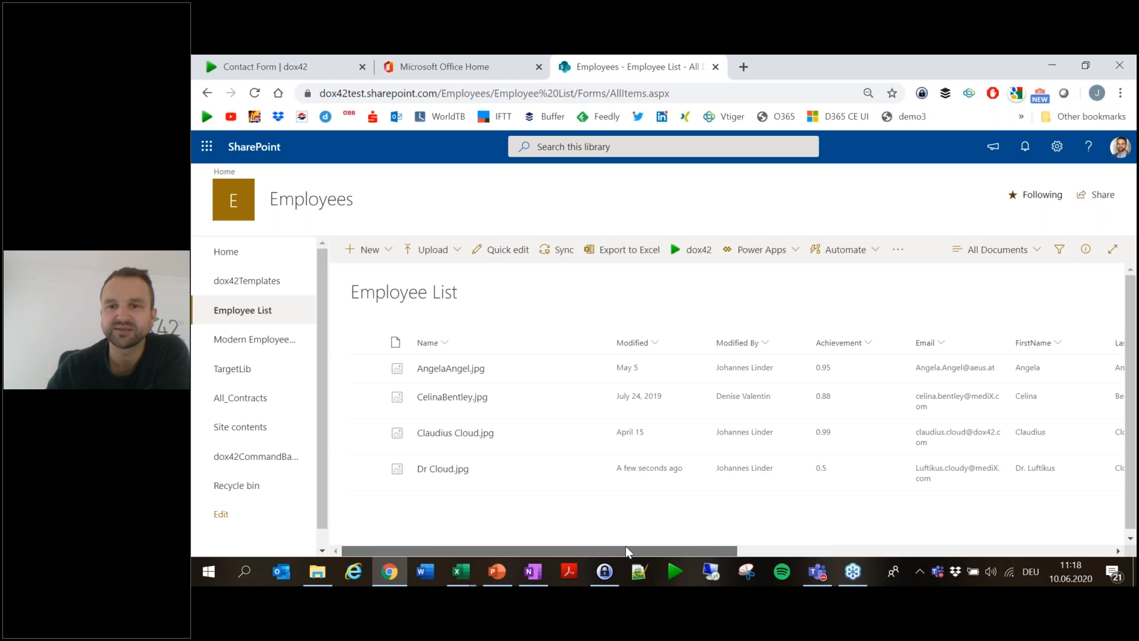
left_click(1066, 66)
key("Return")
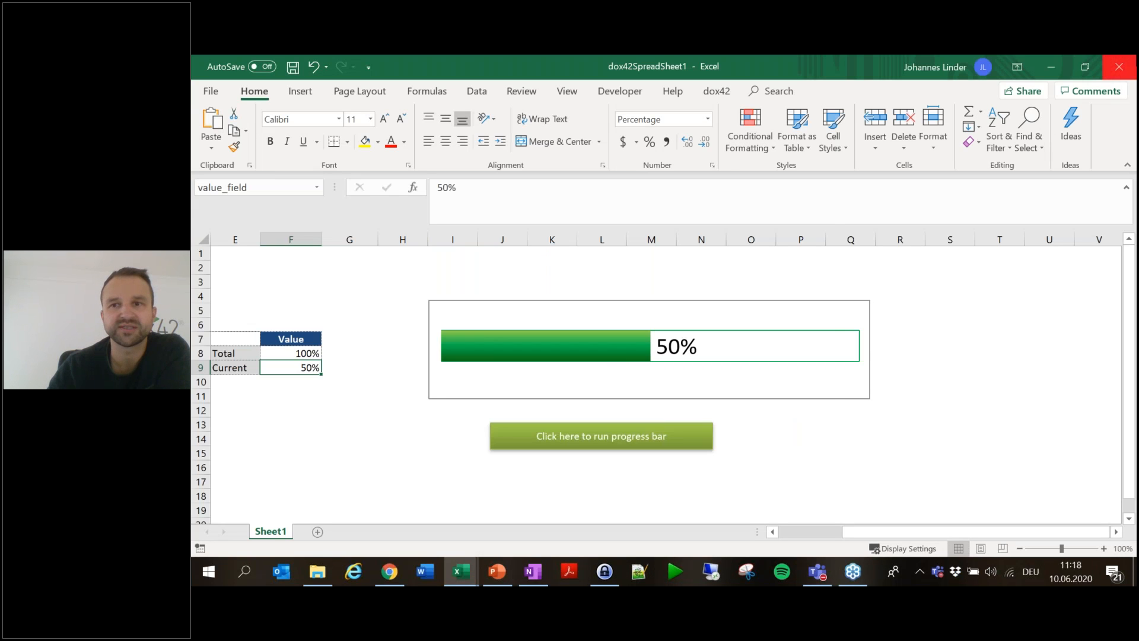
left_click(1118, 66)
- Discard the previous output and generate for EmployeeID 1, comparing the 88% bar with SharePoint
left_click(725, 414)
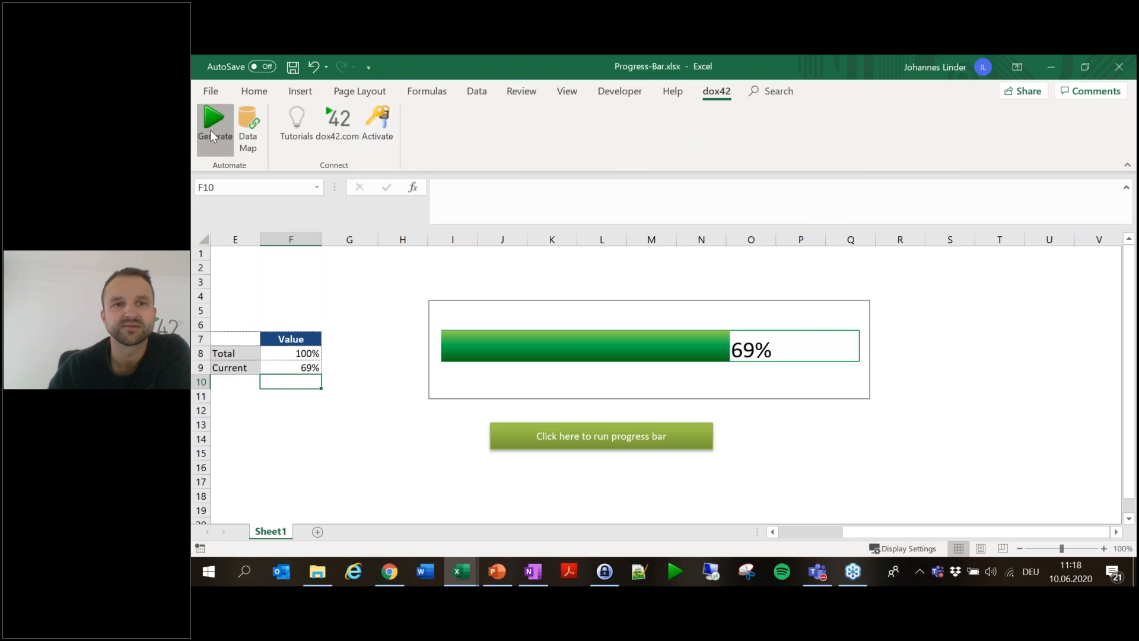
left_click(210, 130)
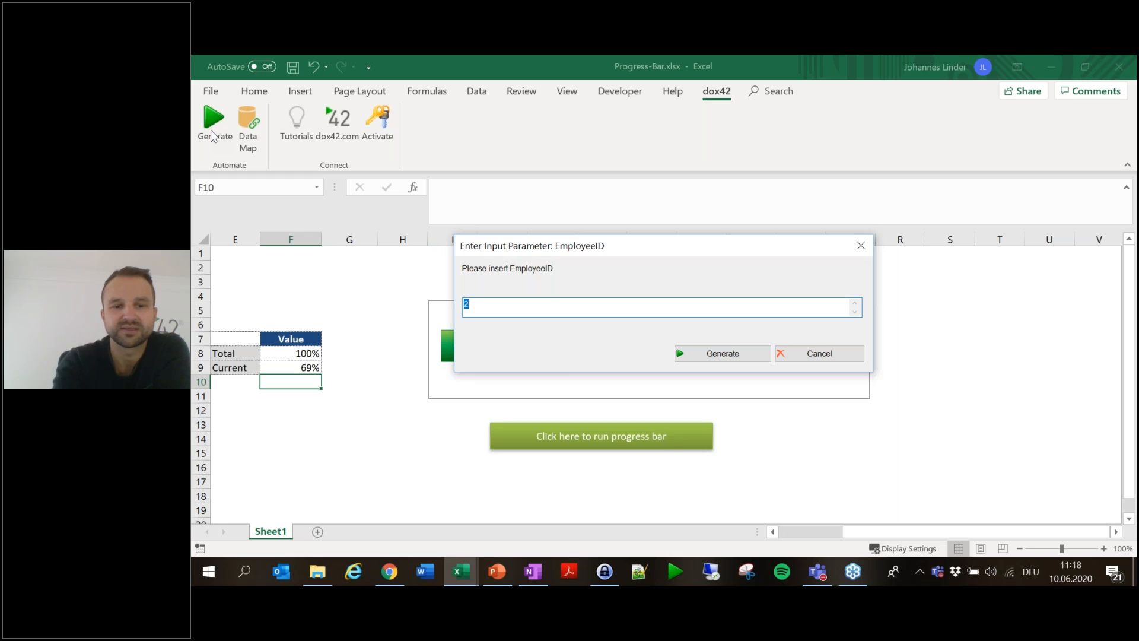
type("1")
key("Return")
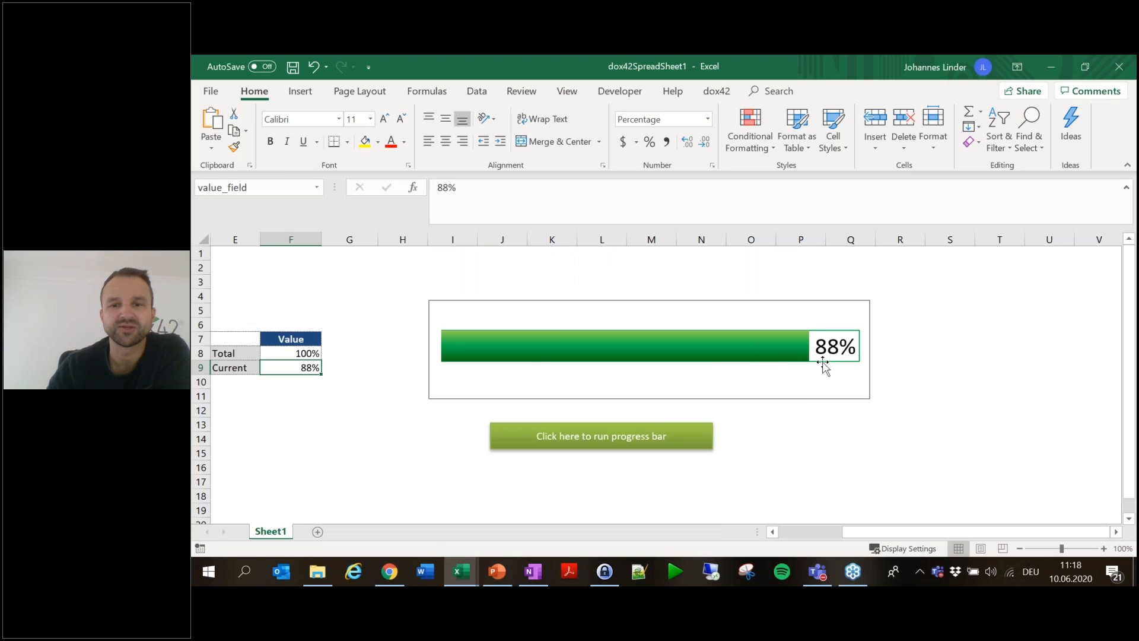
left_click(389, 572)
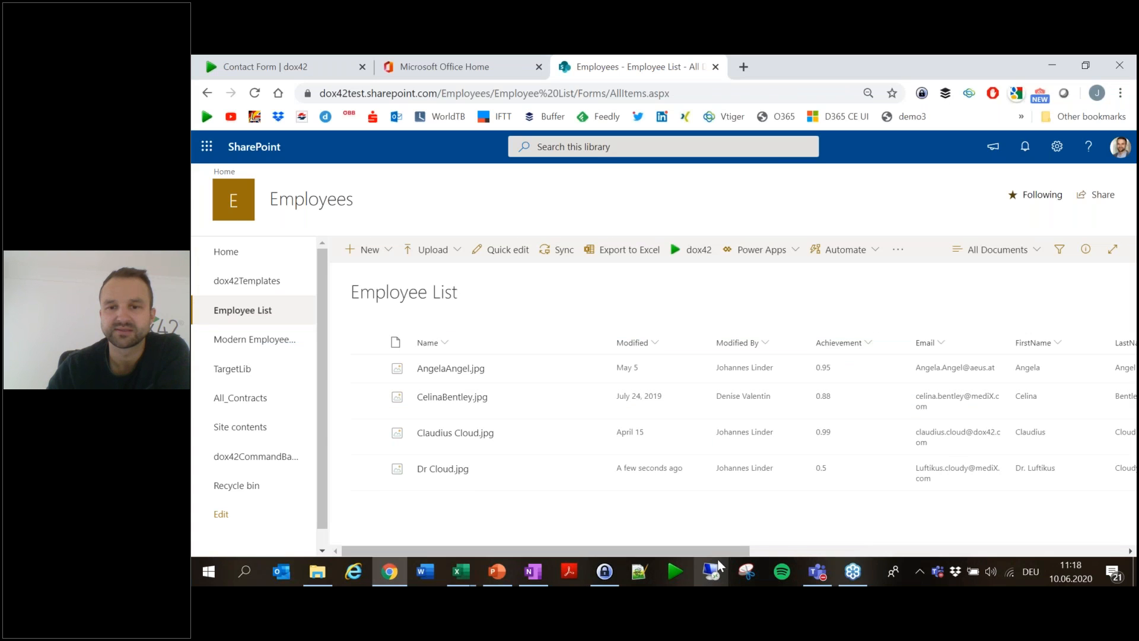
left_click_drag(730, 552, 805, 552)
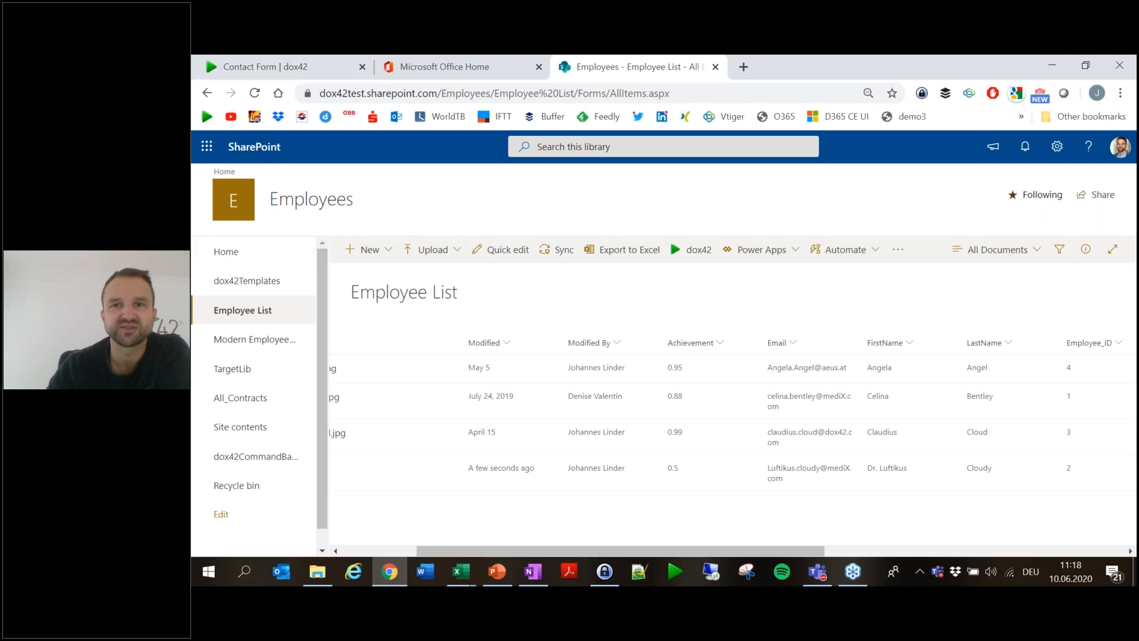
left_click(1052, 65)
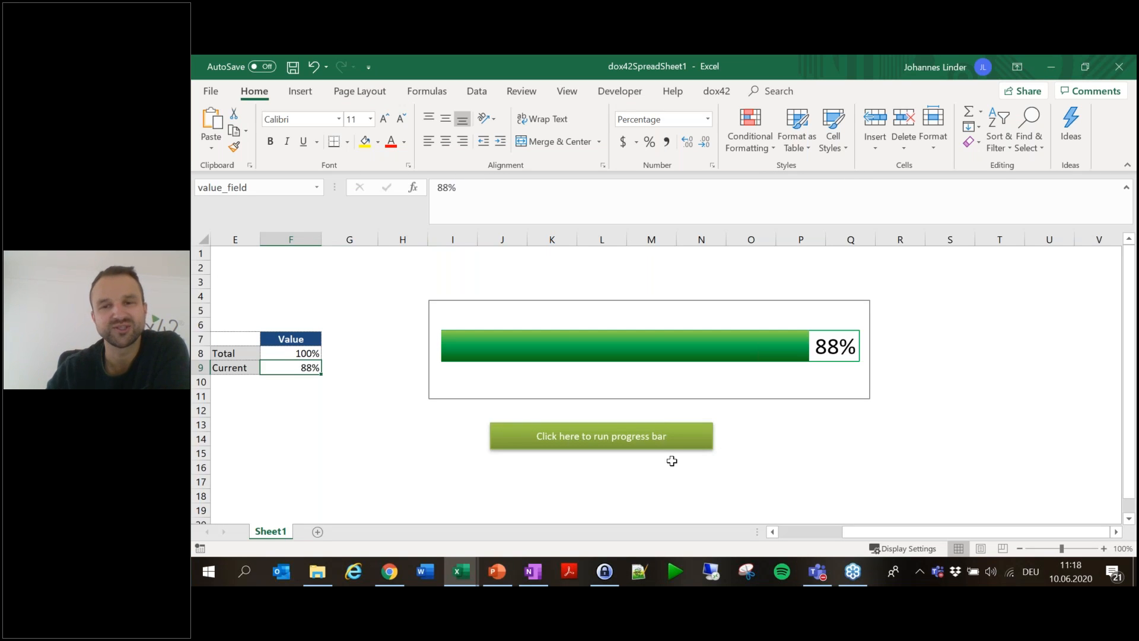
- Discard the generated sheet, save and close Progress-Bar.xlsx, and minimize EmployeeList.xlsx
left_click(1119, 72)
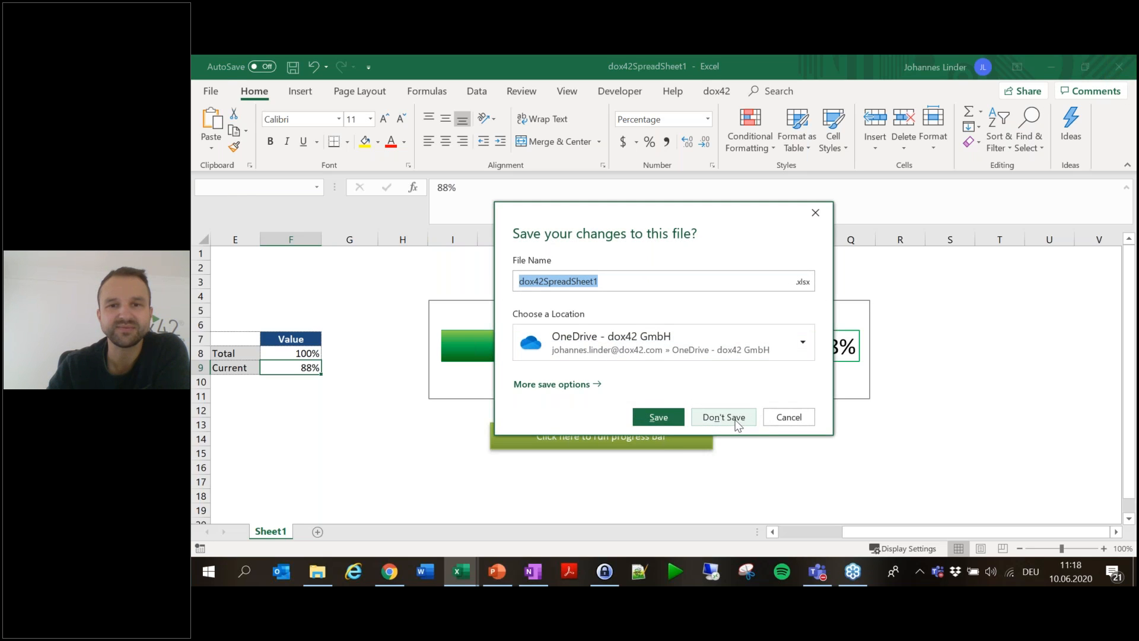
left_click(726, 417)
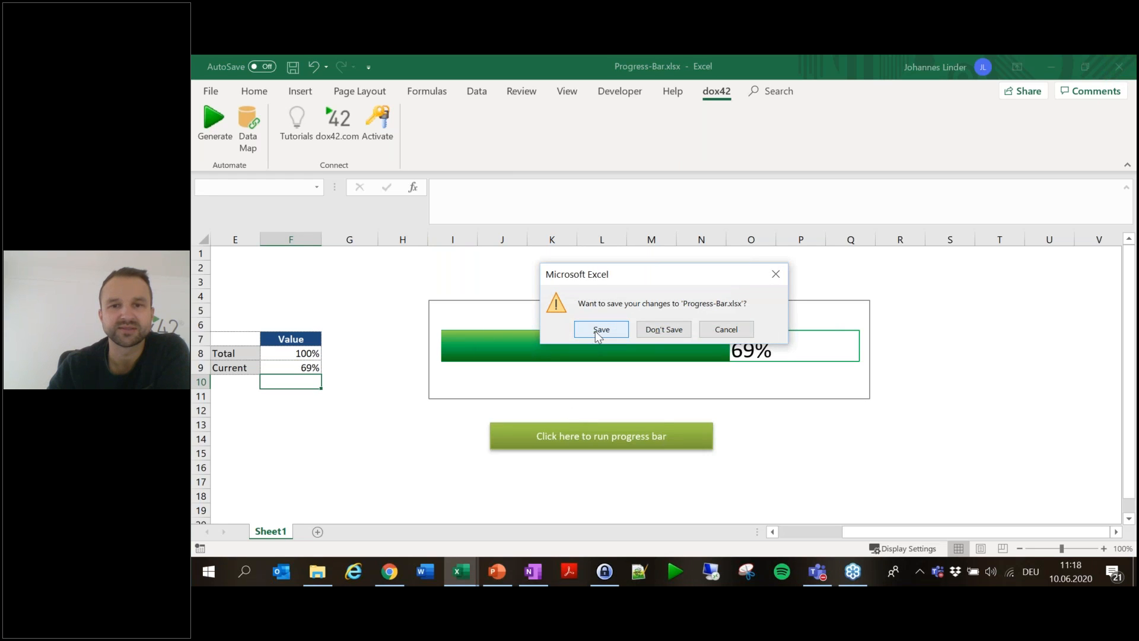
left_click(600, 330)
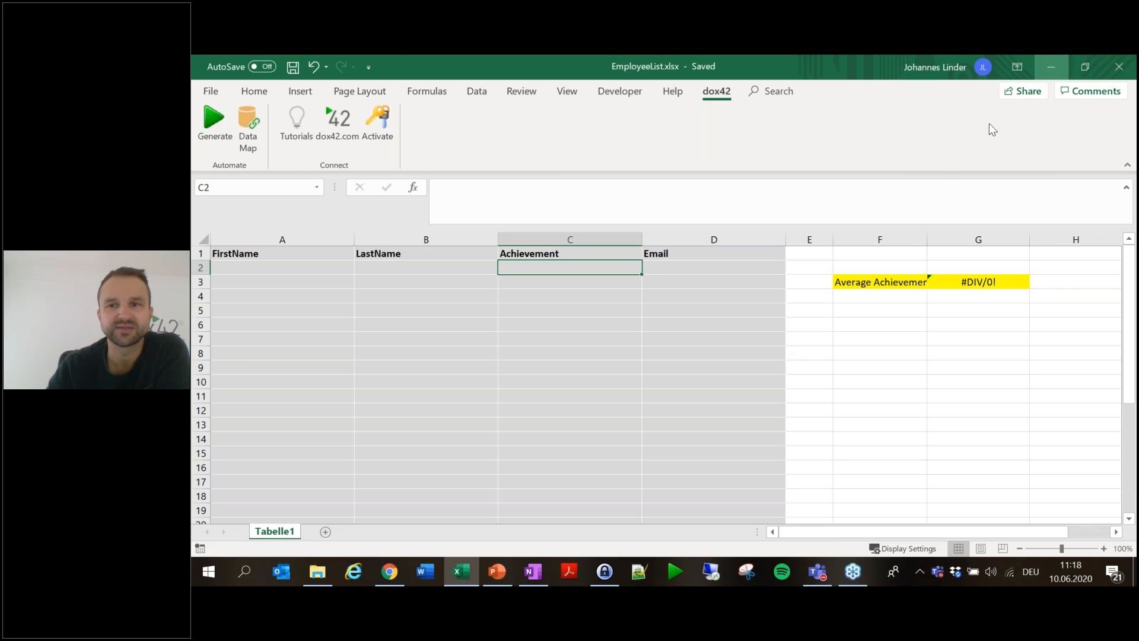
left_click(1050, 61)
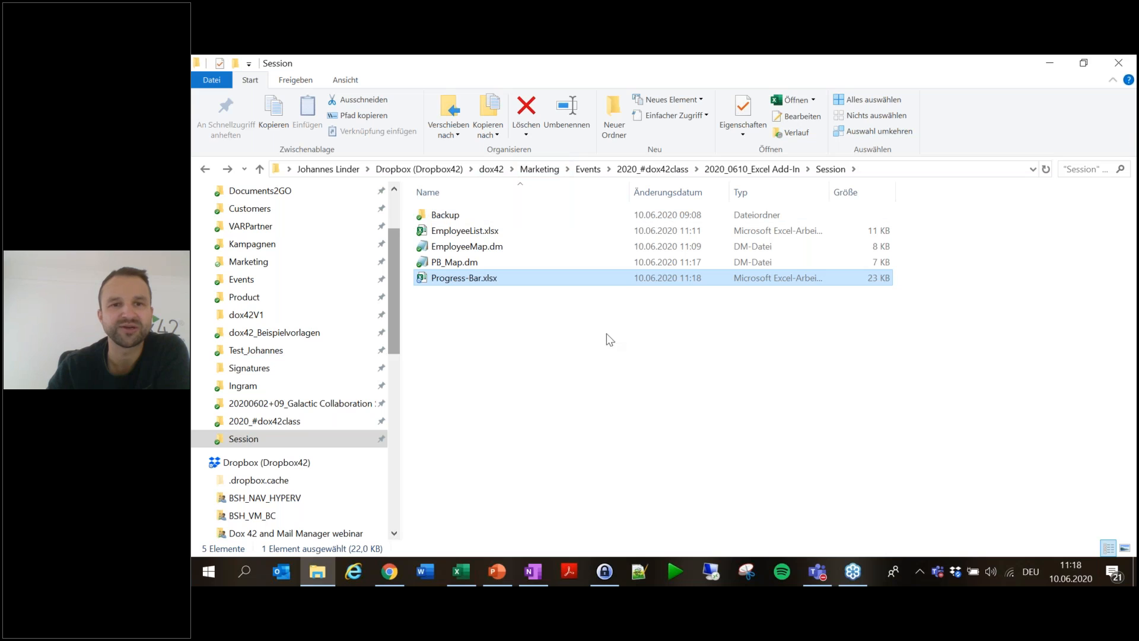
- Create a new Word document named 'EmployeeReport' in the Session folder and open it
right_click(458, 342)
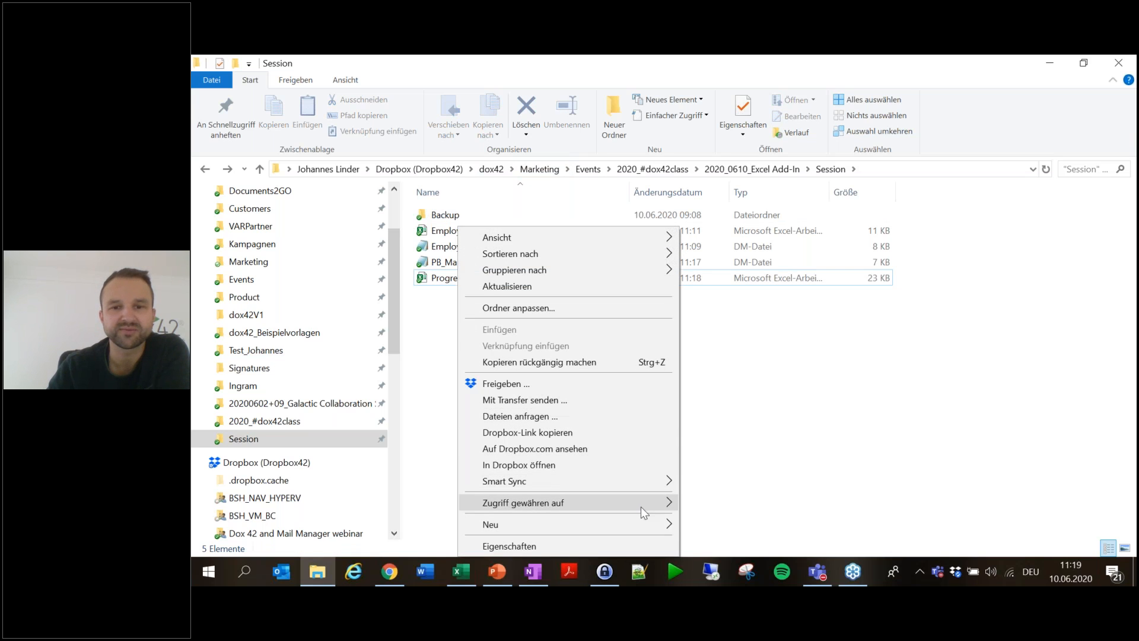
mouse_move(643, 522)
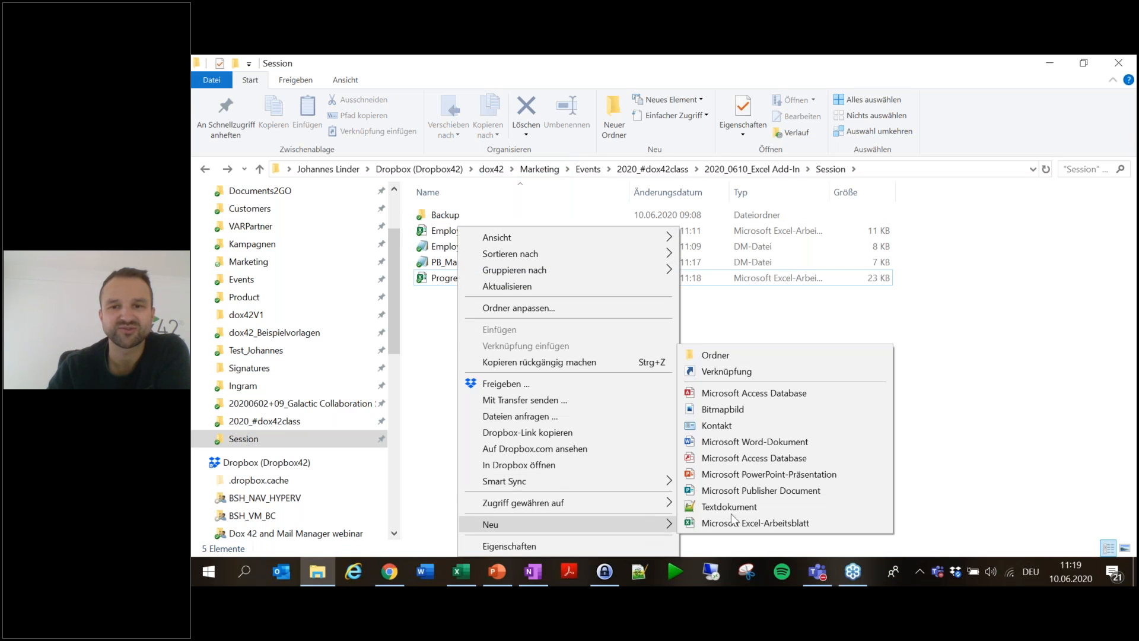
left_click(785, 439)
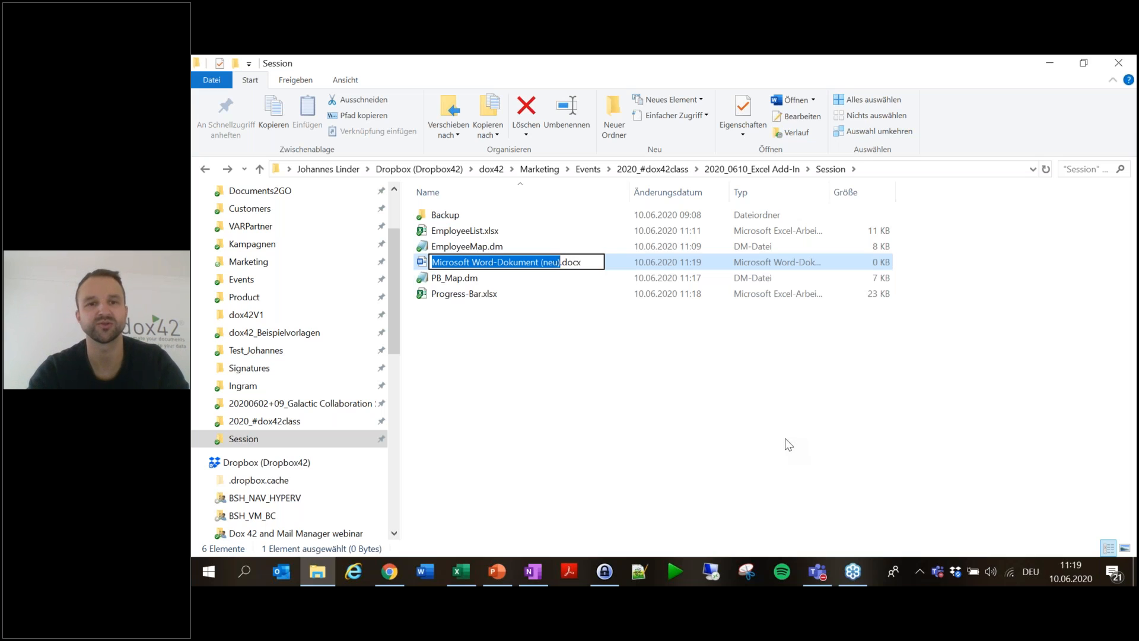
type("EmployeeReport")
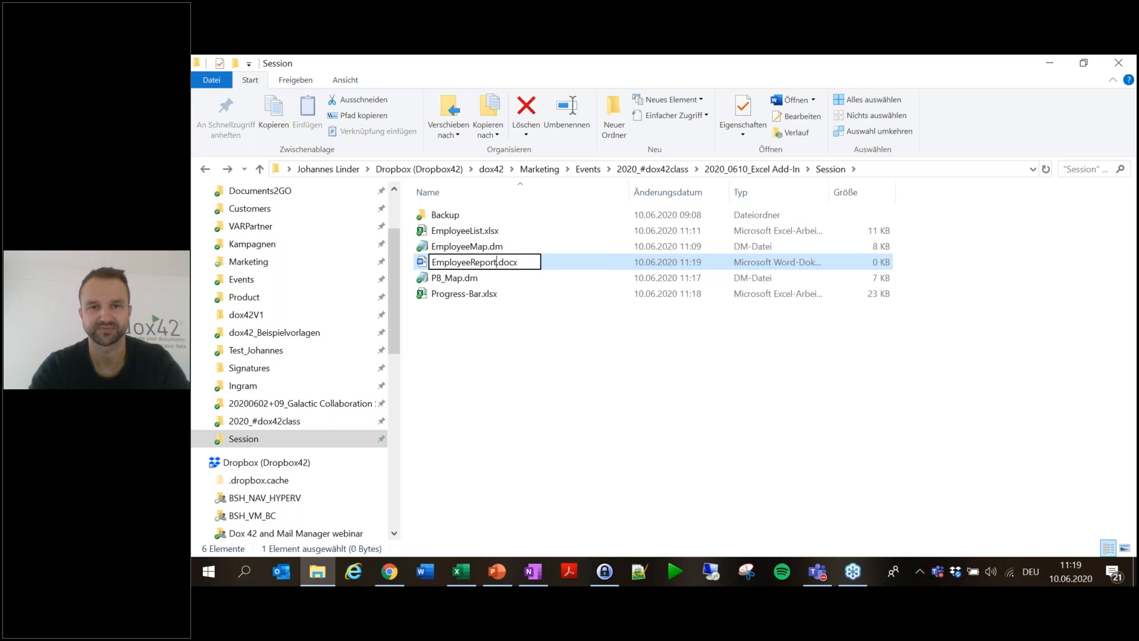
key("Return")
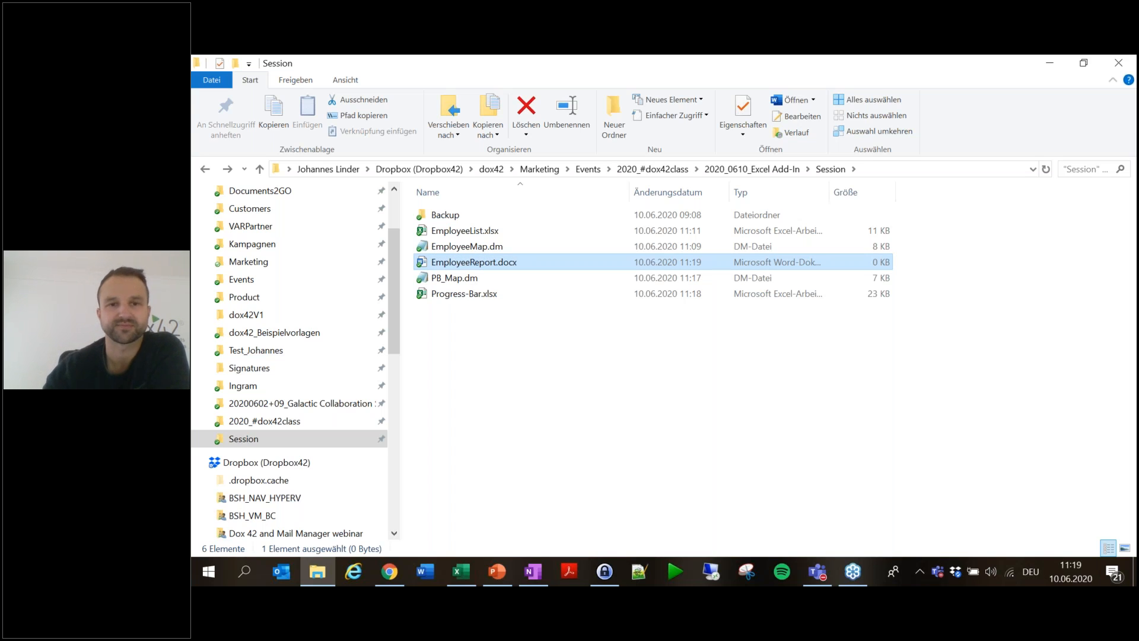
key("Return")
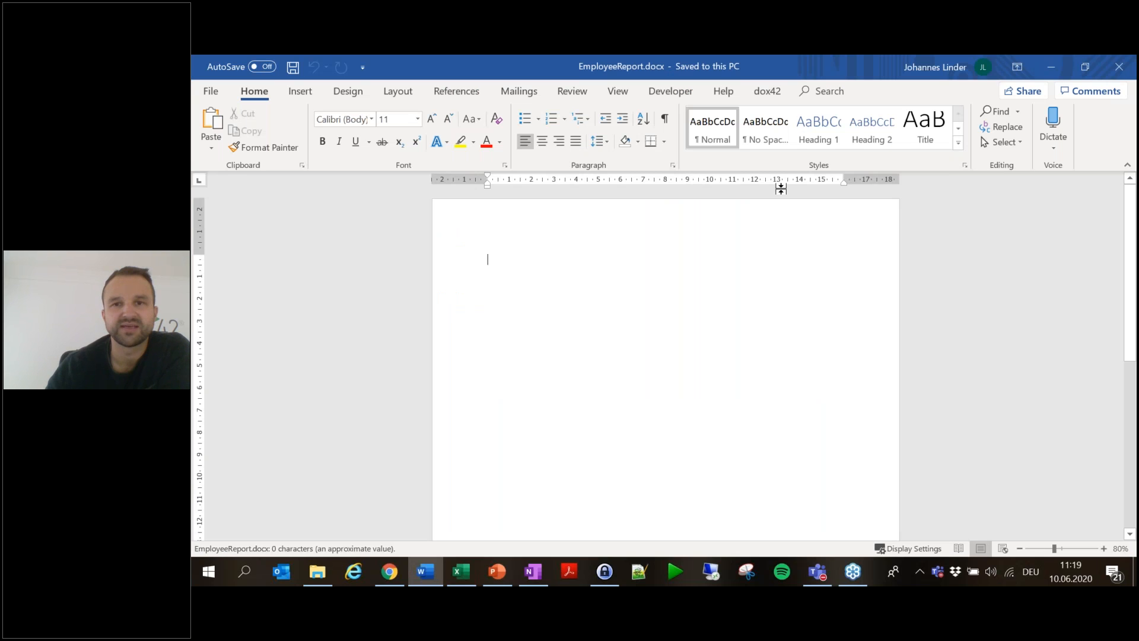
- Load PB_Map.dm in the dox42 Data Map Designer and link it from the document's same directory
left_click(767, 91)
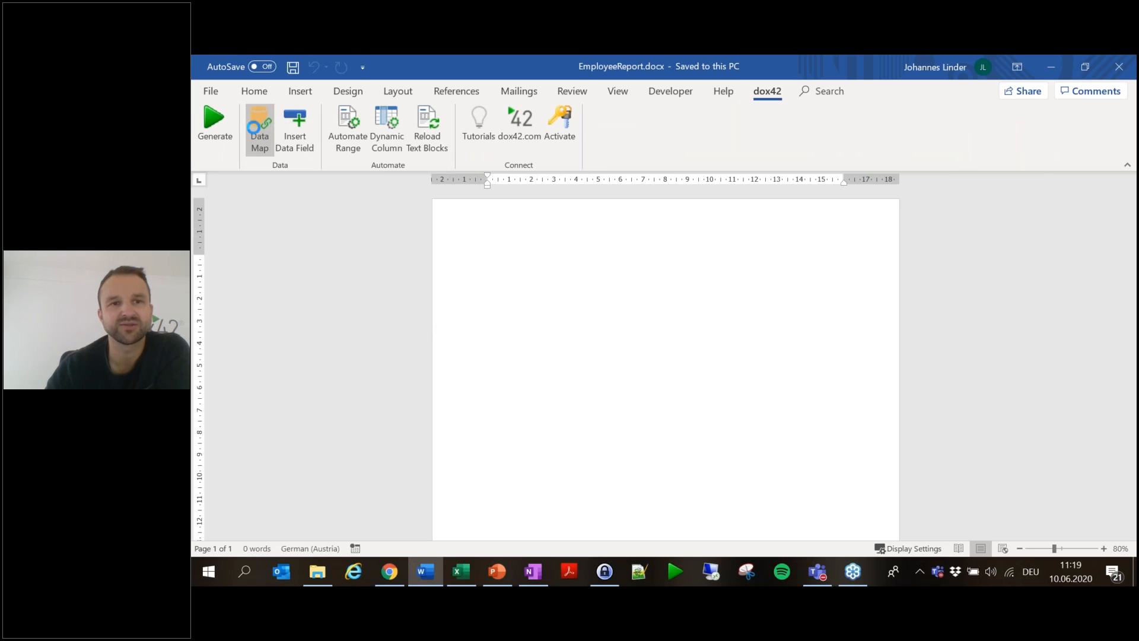
left_click(256, 118)
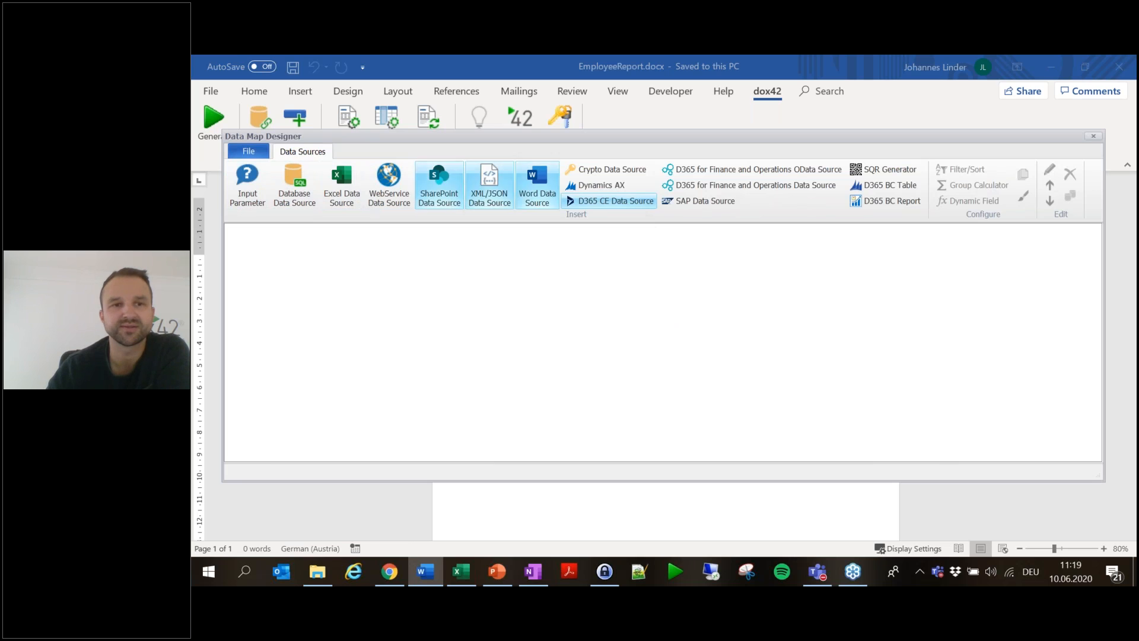
left_click(249, 151)
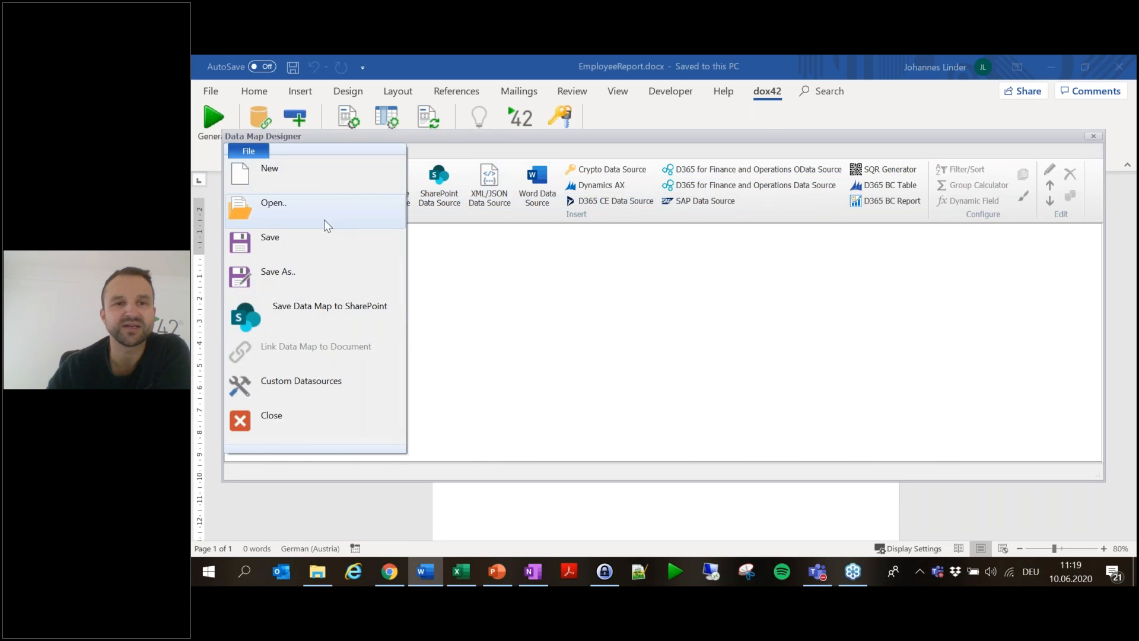
left_click(284, 204)
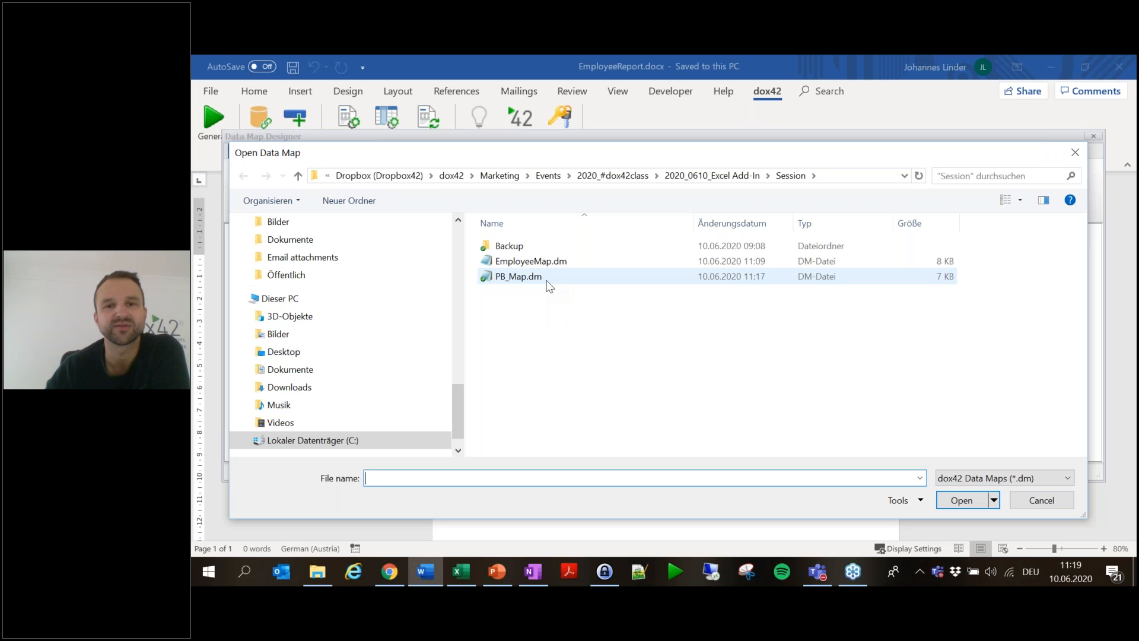
left_click(548, 285)
left_click(956, 502)
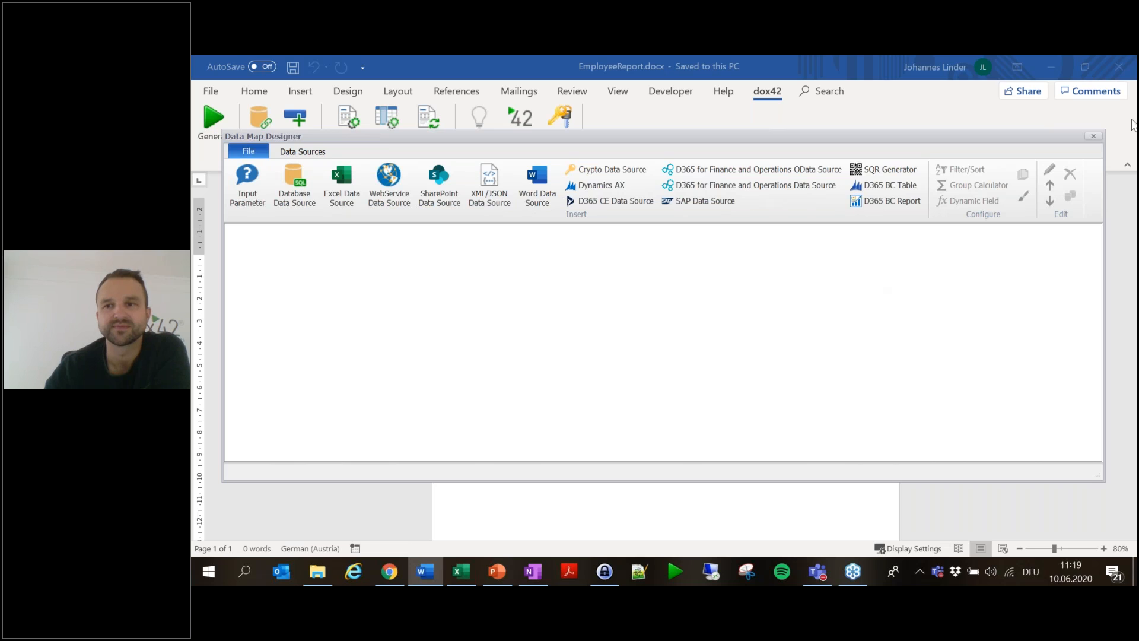
left_click(1095, 135)
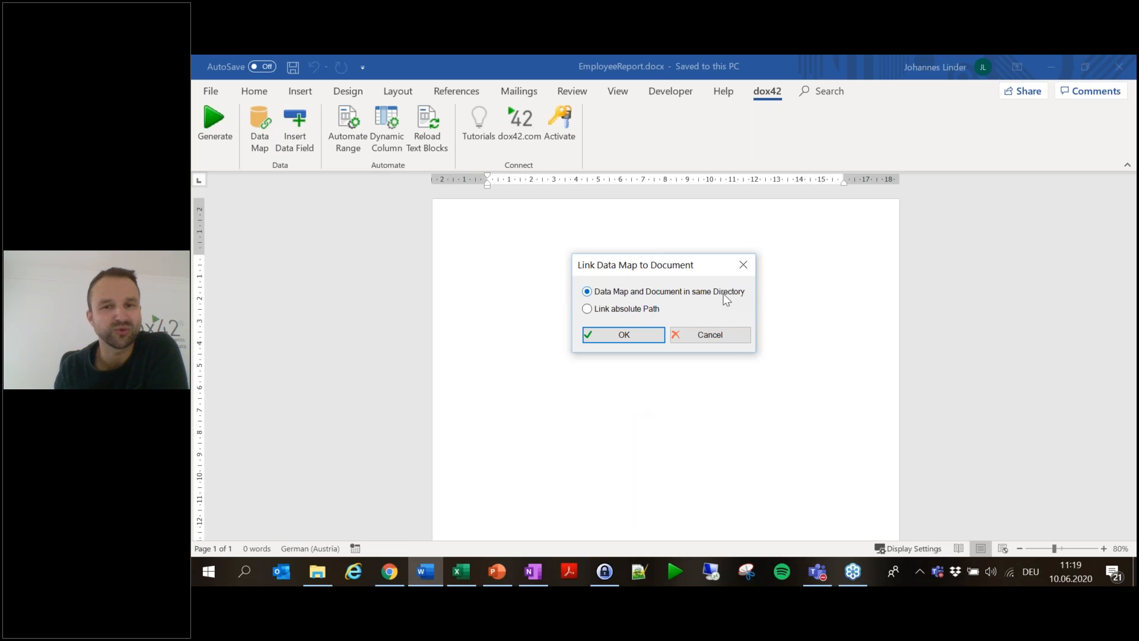
left_click(639, 336)
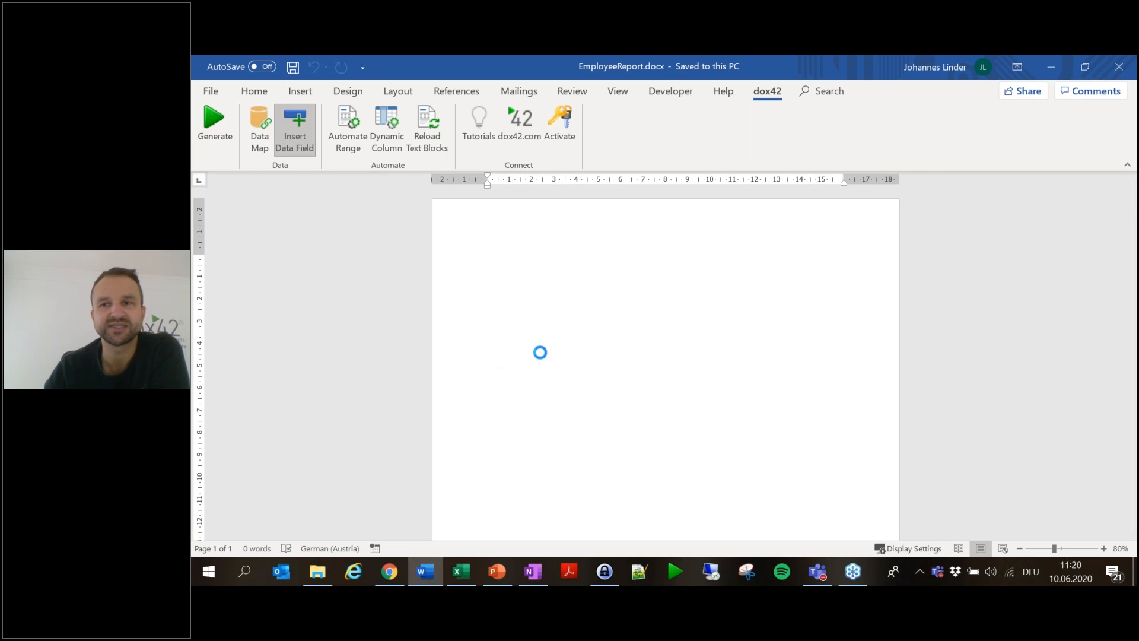
- Type 'First Name' and 'Last Name' labels and insert the EmployeeList FirstName and LastName fields after them
type("First Name")
key("Return")
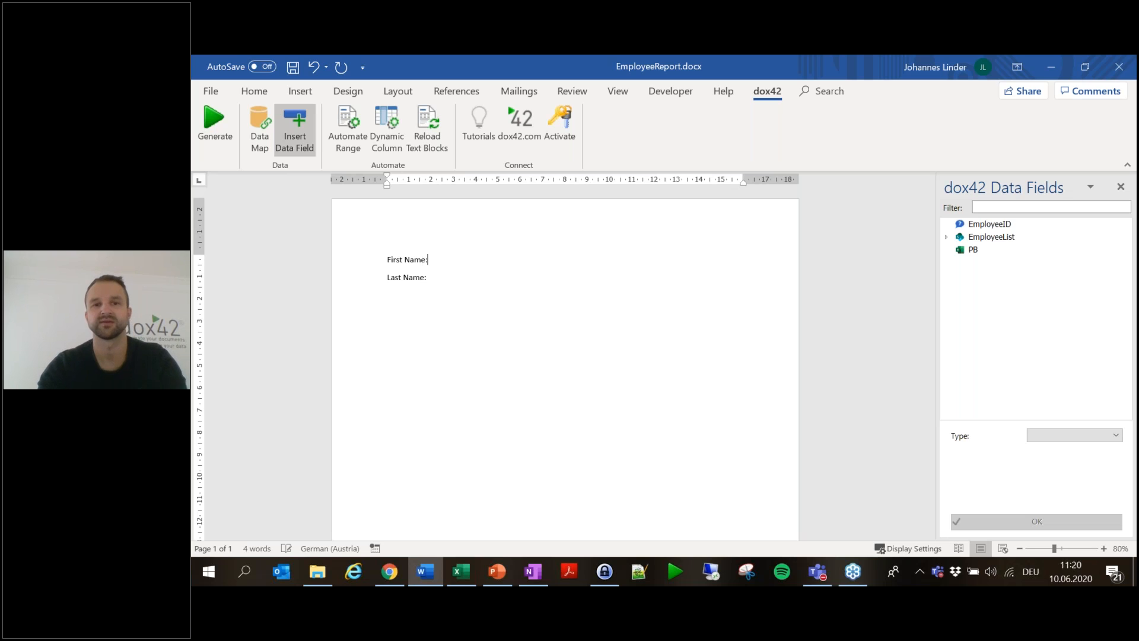
left_click(946, 237)
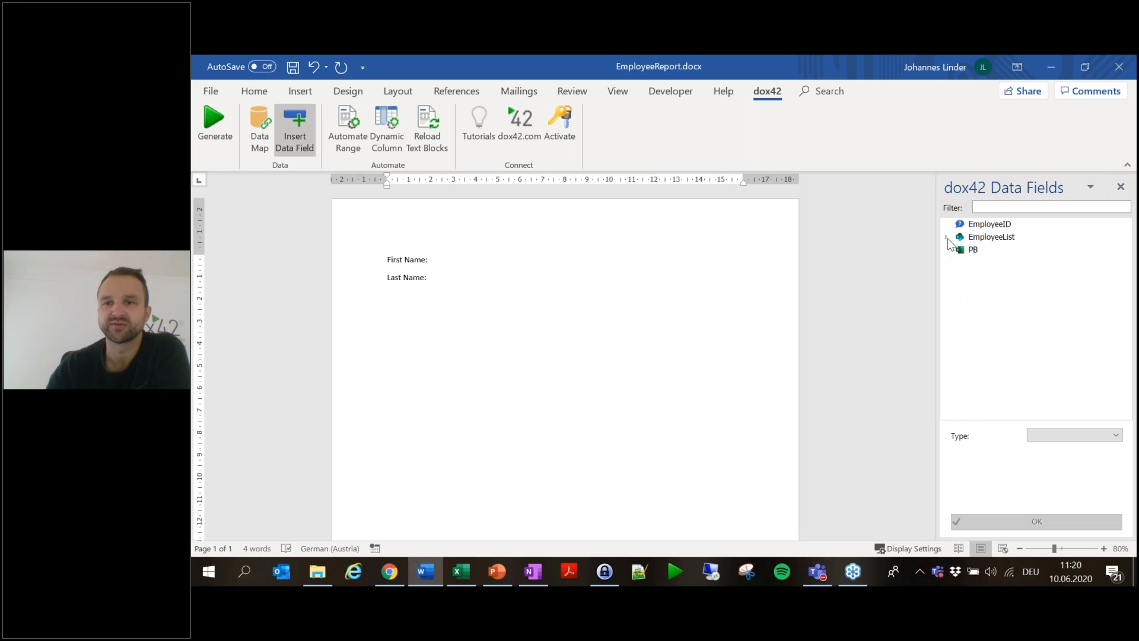
double_click(1003, 300)
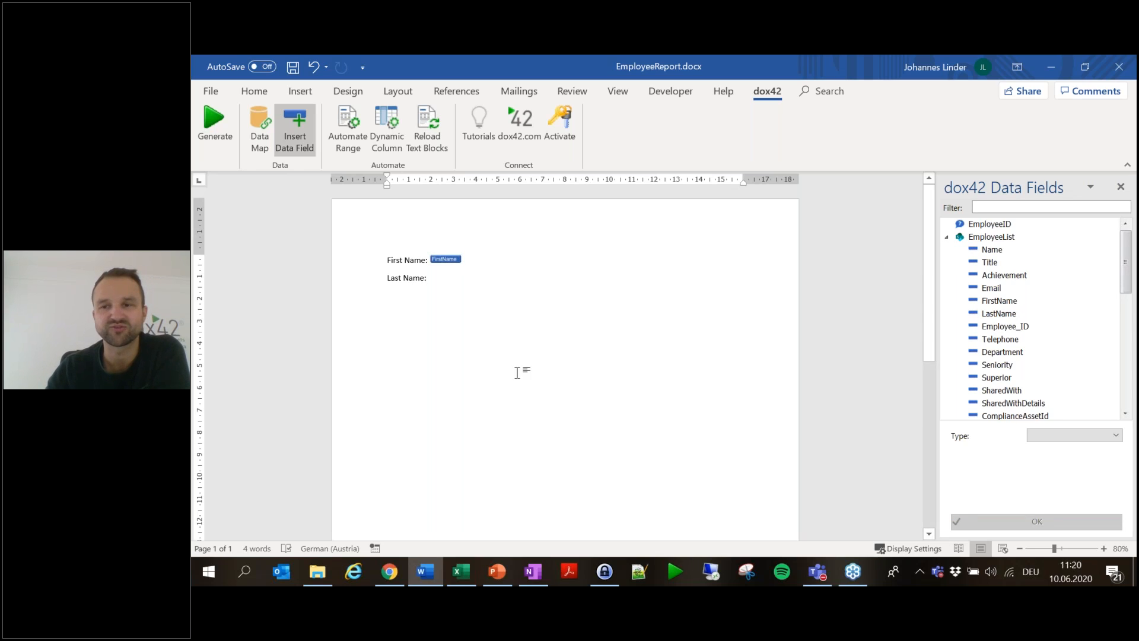
double_click(1008, 314)
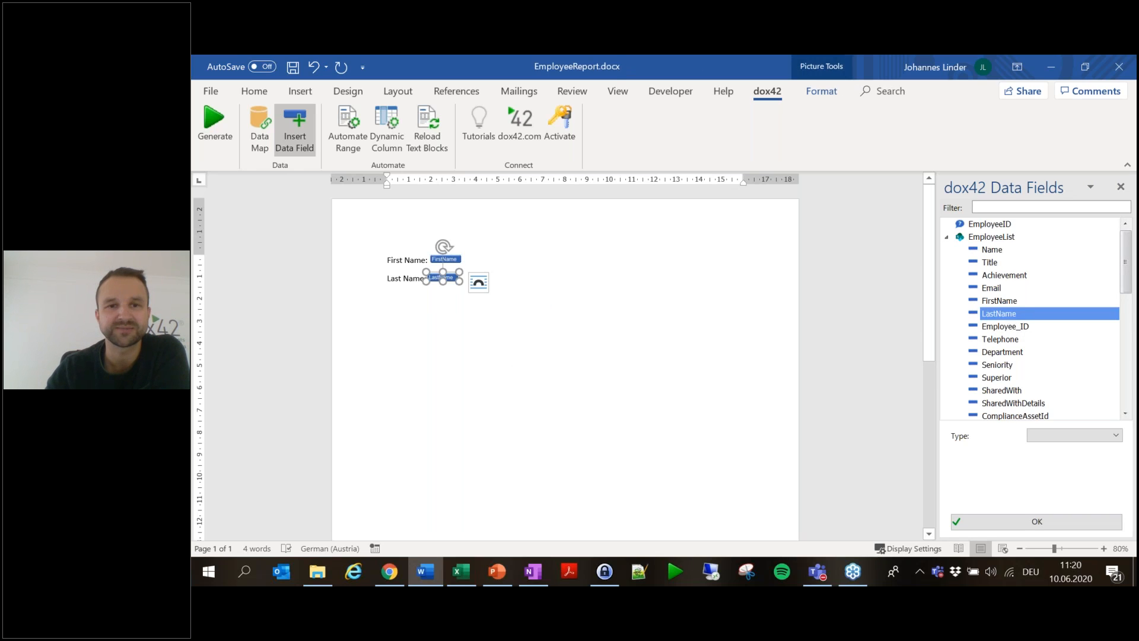
key("Return")
key("Return")
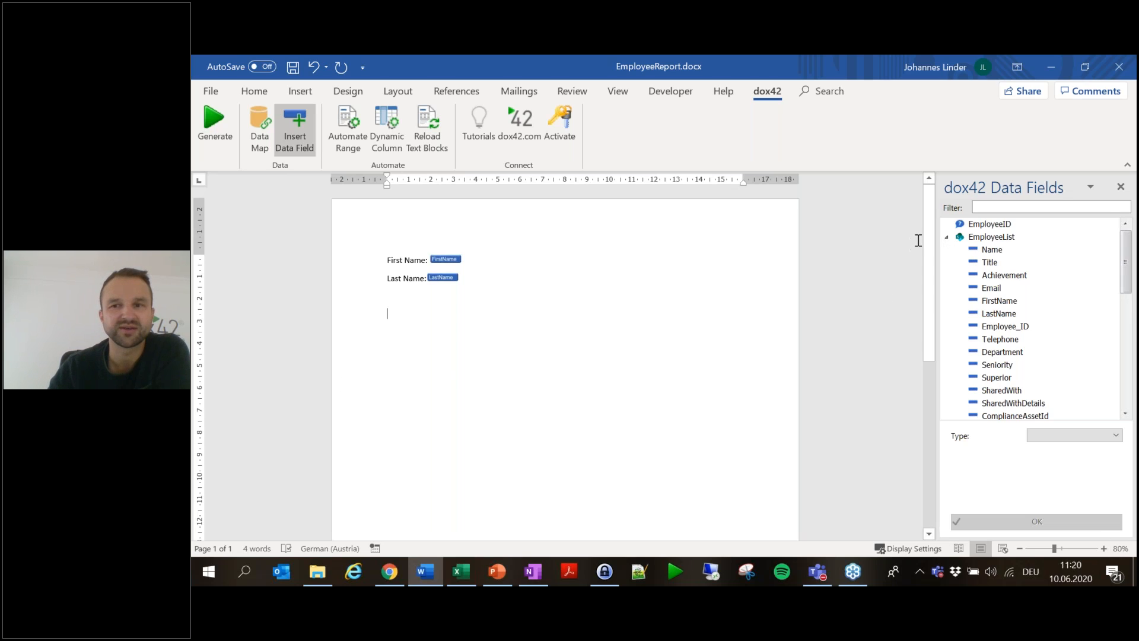
left_click(947, 236)
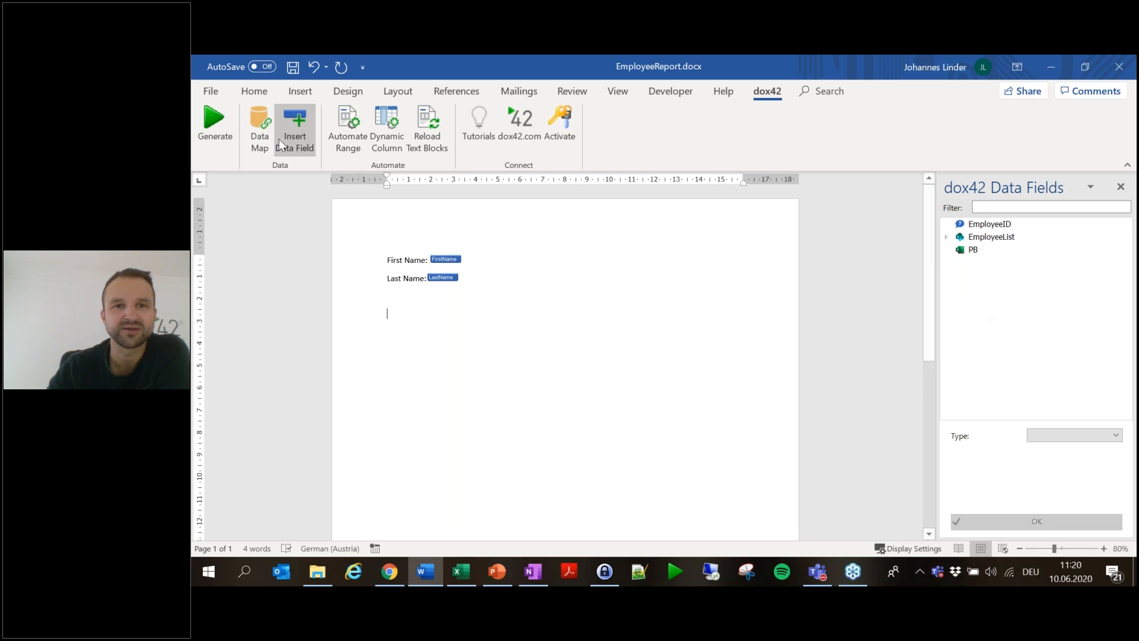
- Save the template, generate a report for the default EmployeeID, and compare names with the SharePoint list
left_click(215, 132)
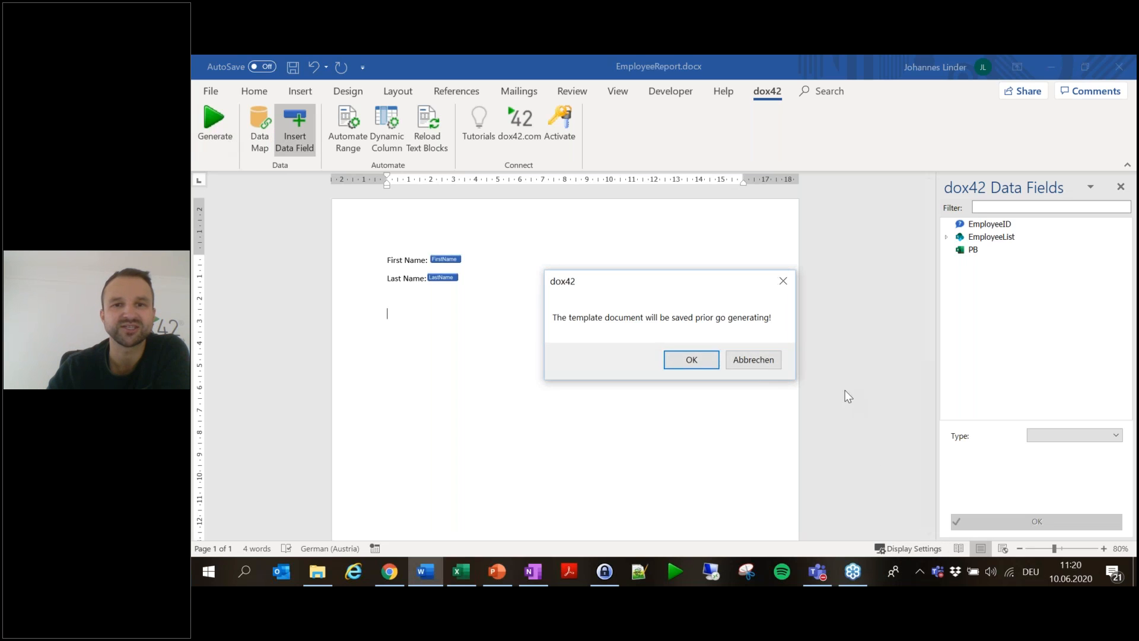
left_click(688, 359)
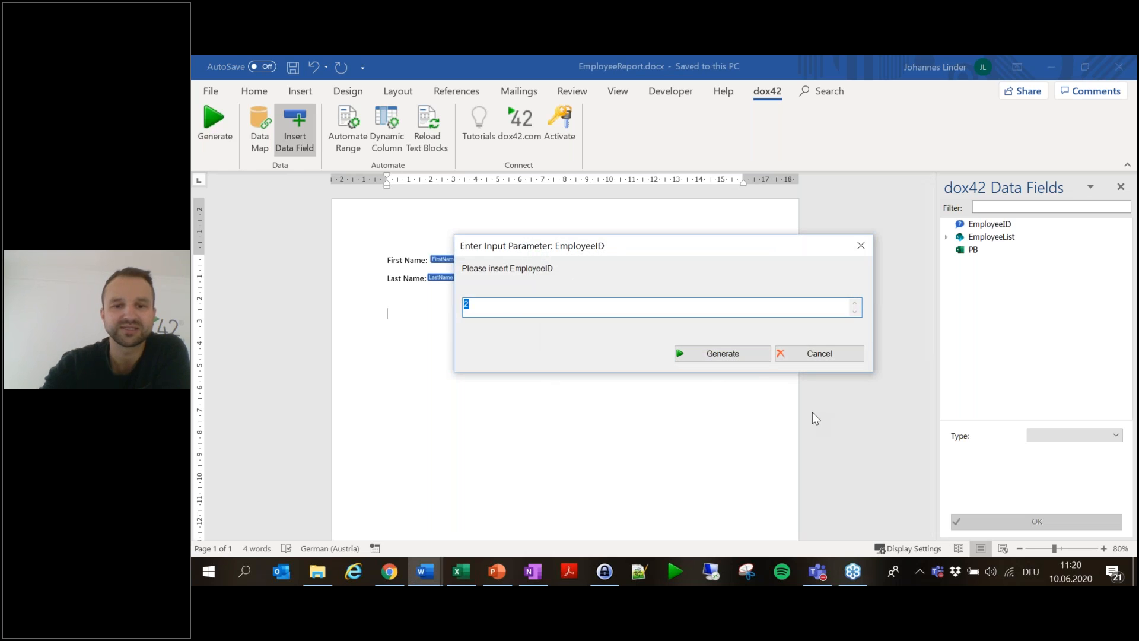
key("Return")
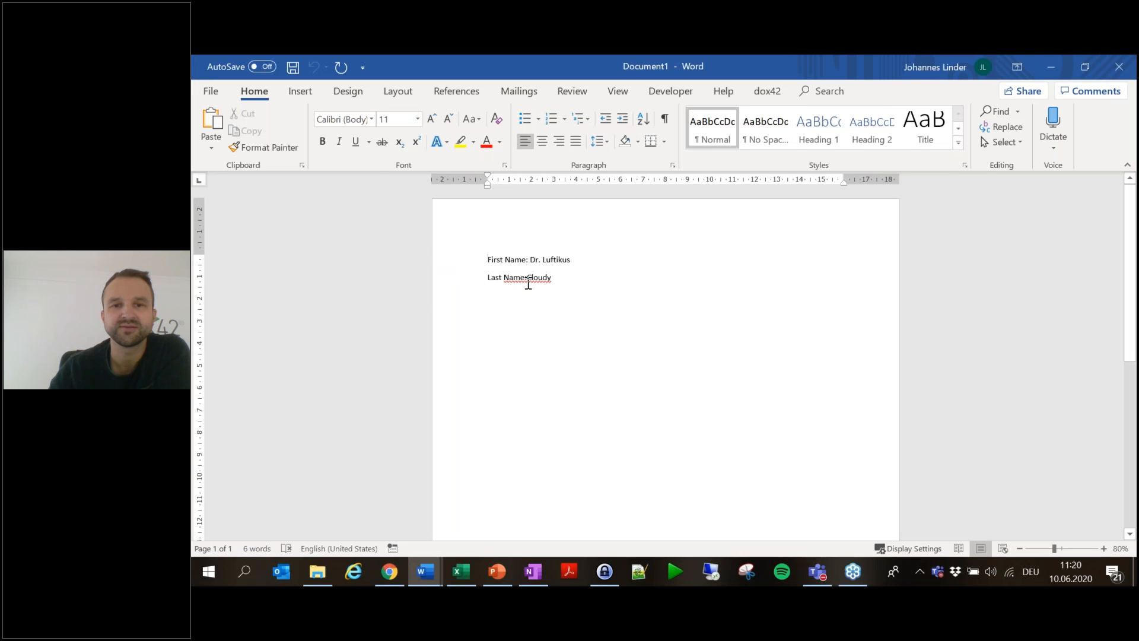
left_click(1054, 67)
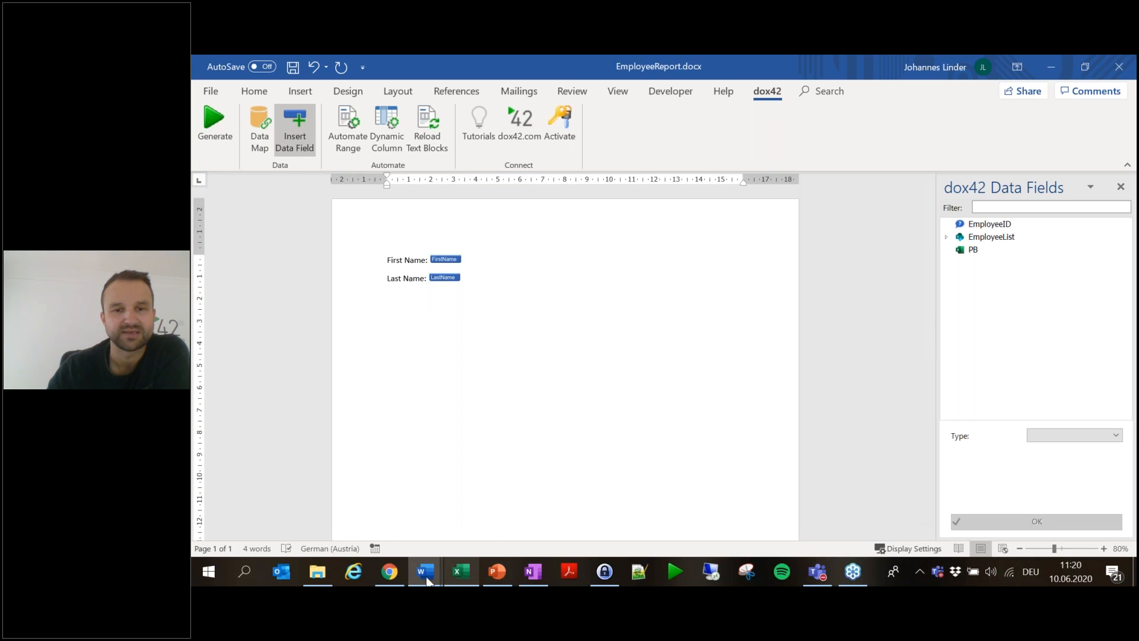
left_click(390, 572)
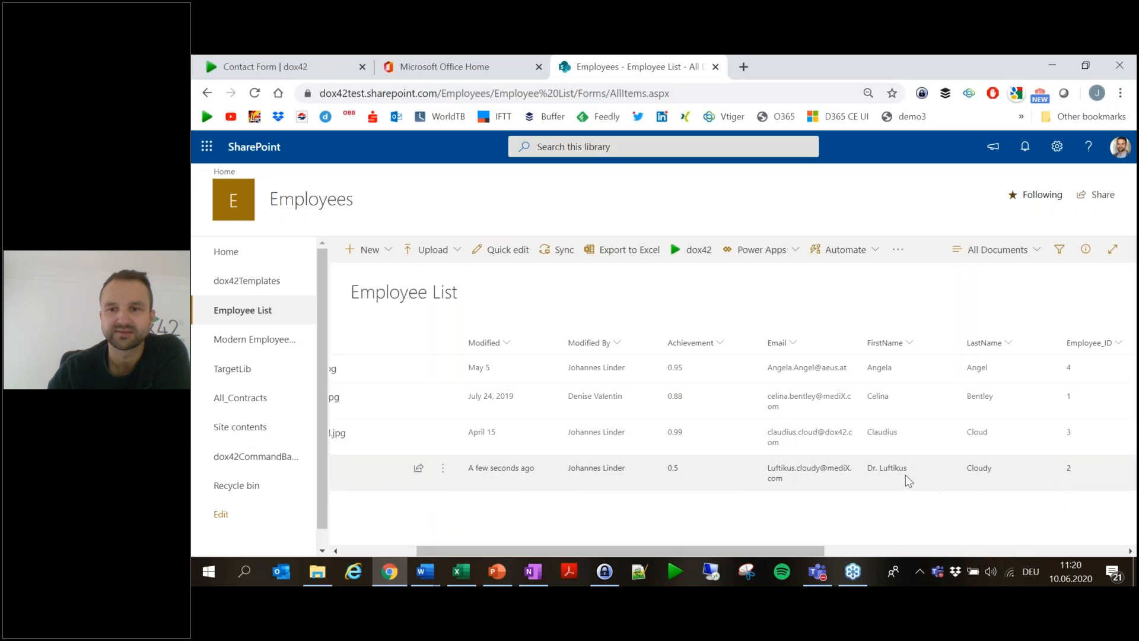
left_click(1051, 66)
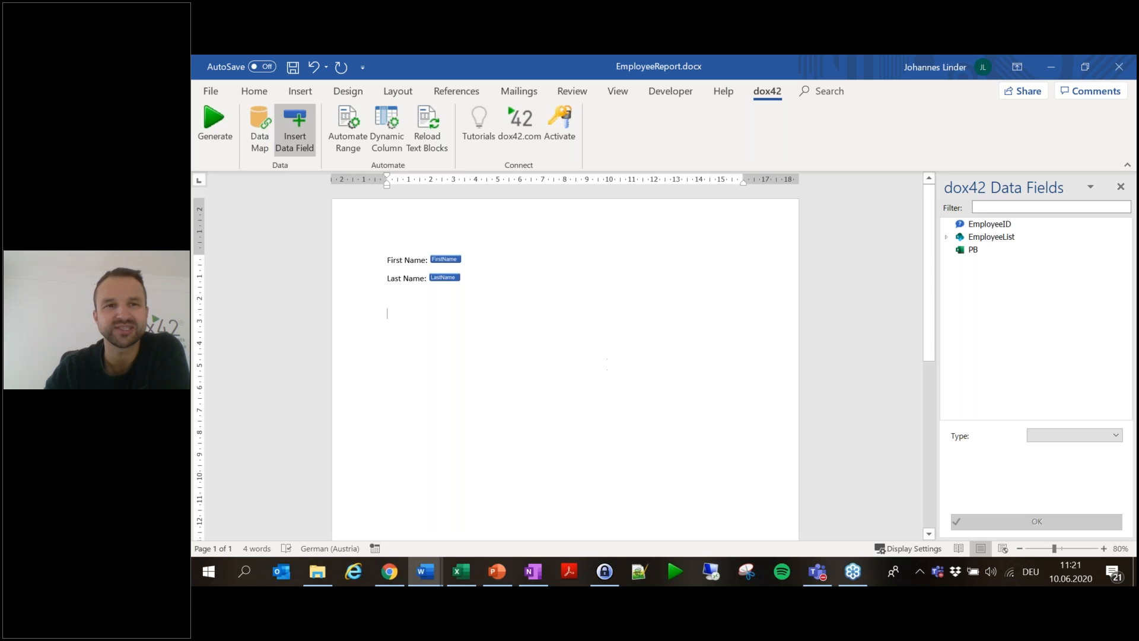
- In the reopened Data Map Designer, show the Data Source Output options of the PB Excel source
left_click(251, 125)
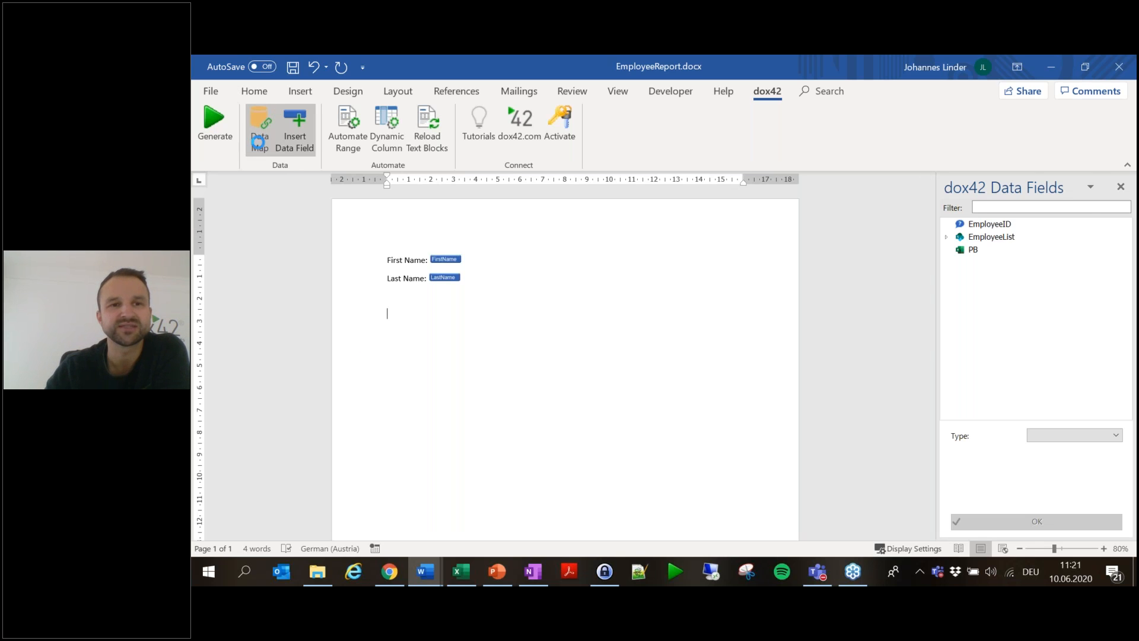
left_click(330, 268)
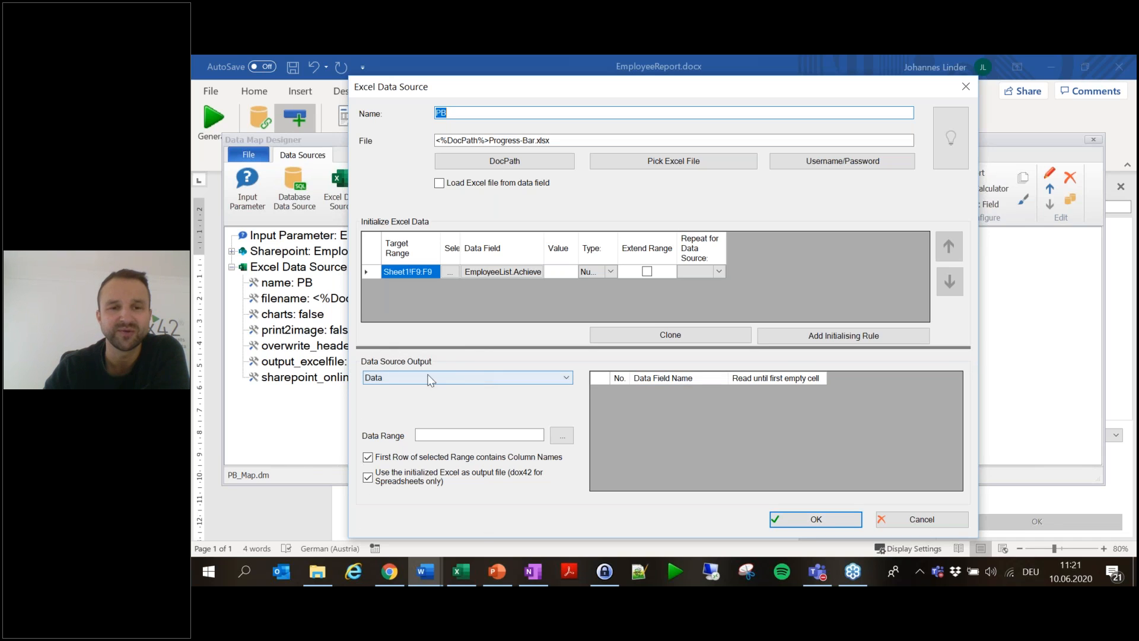
left_click(487, 382)
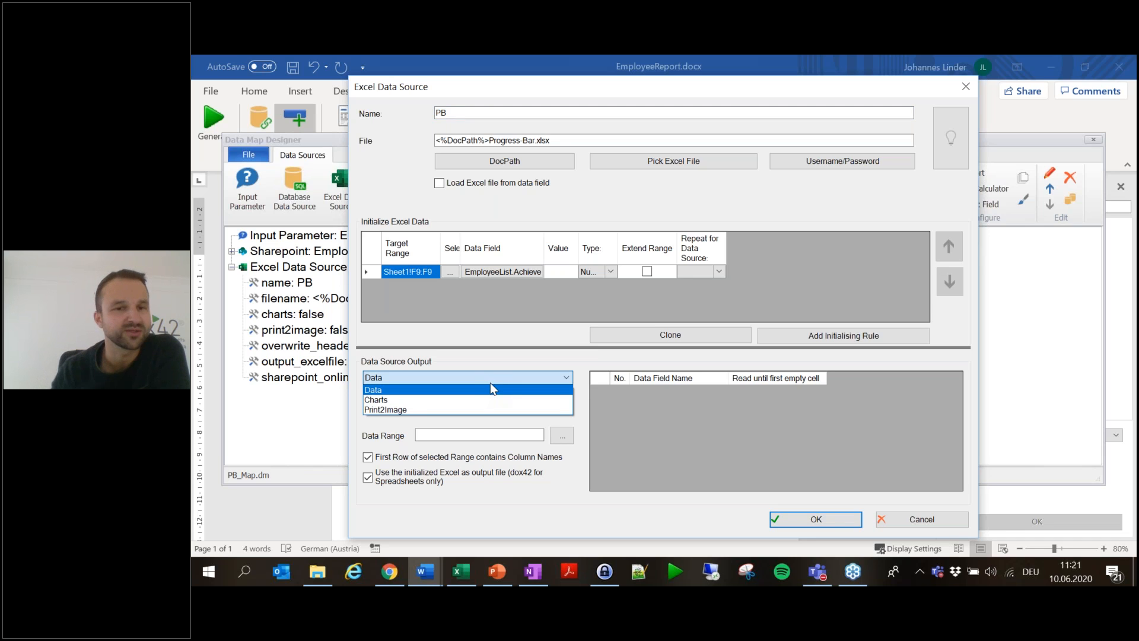
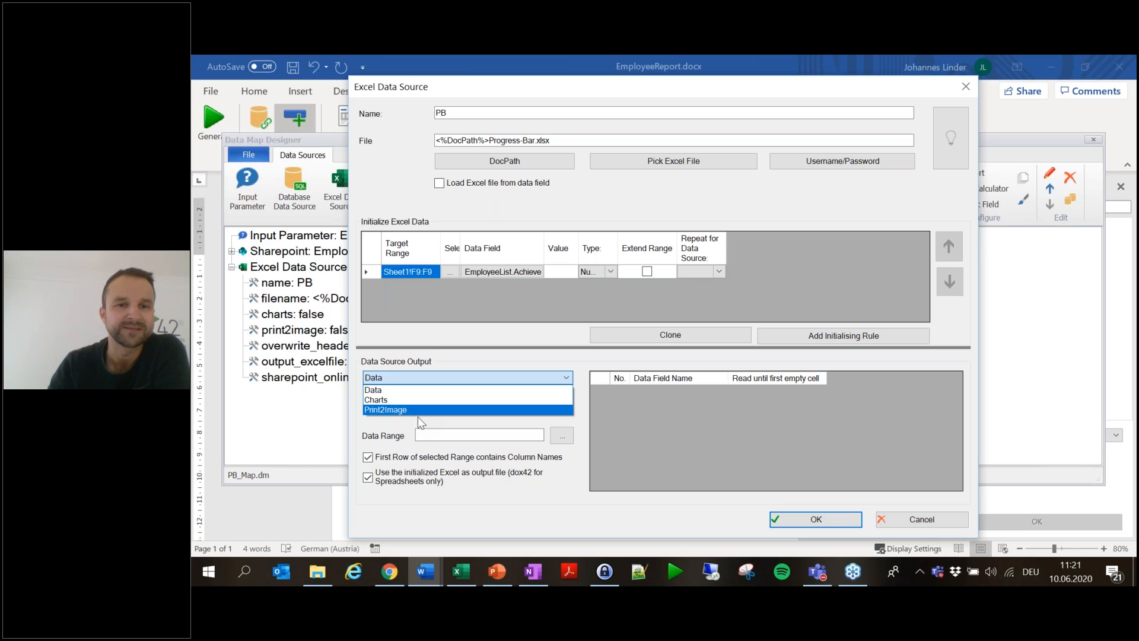
- Set the PB Excel source's Data Source Output to Charts from worksheet Sheet1
left_click(391, 399)
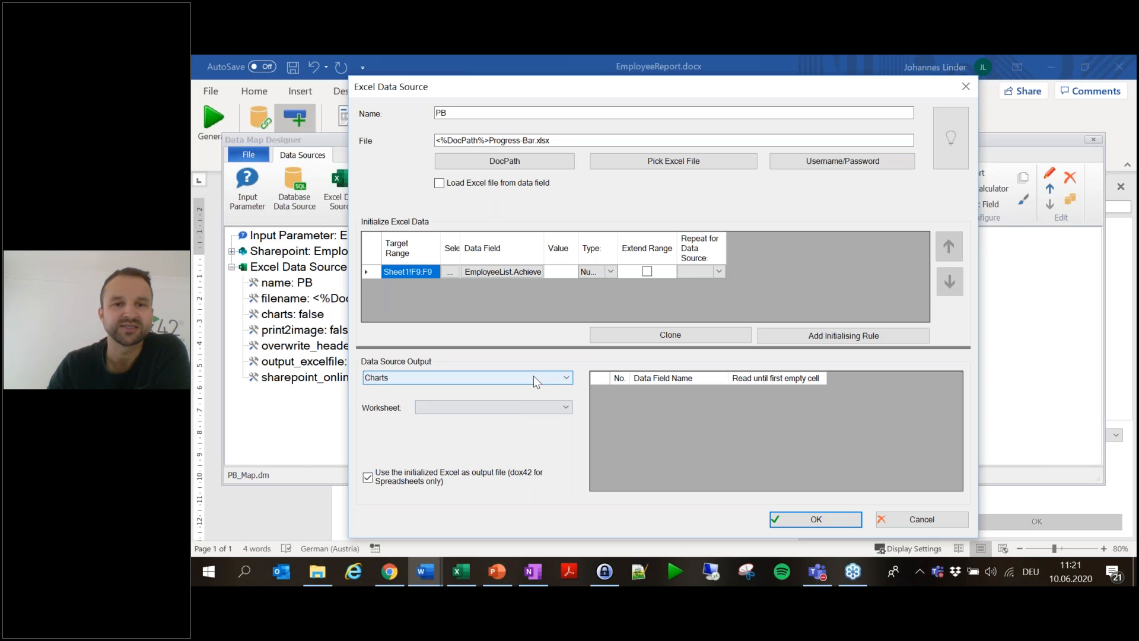
left_click(533, 406)
left_click(495, 421)
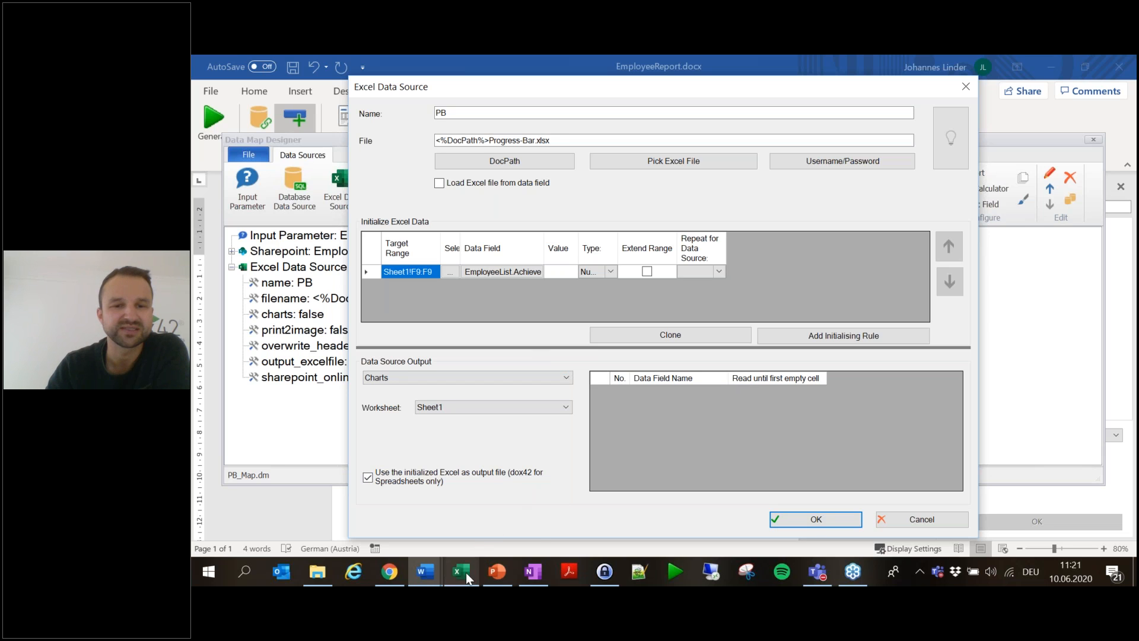
- Open Progress-Bar.xlsx from the Session folder and select its progress-bar chart
mouse_move(462, 572)
mouse_move(464, 521)
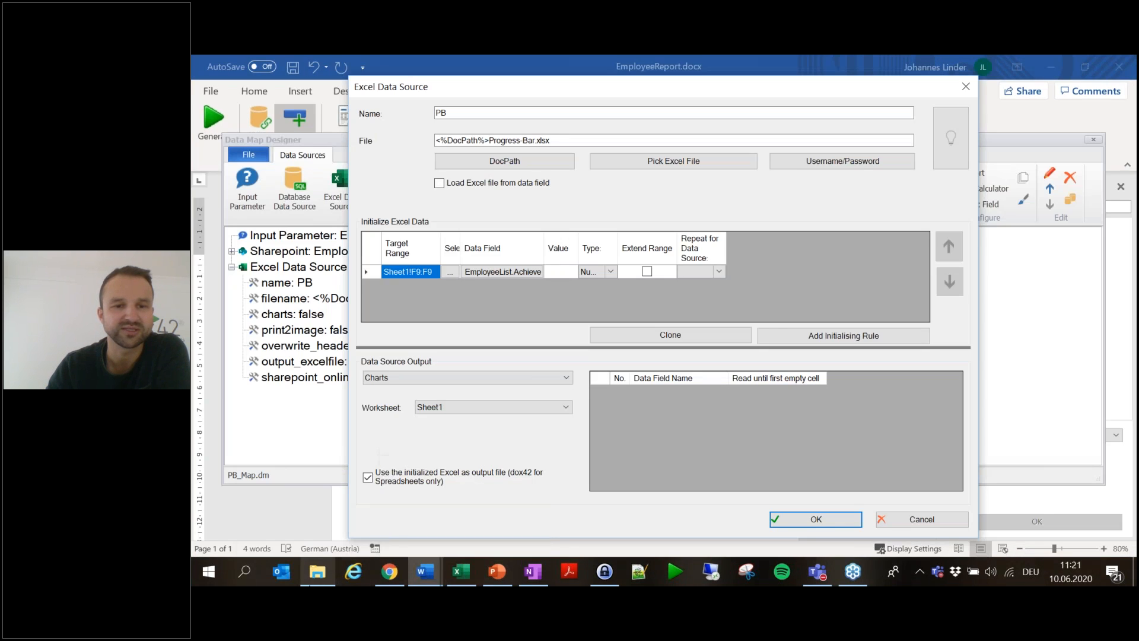
left_click(317, 572)
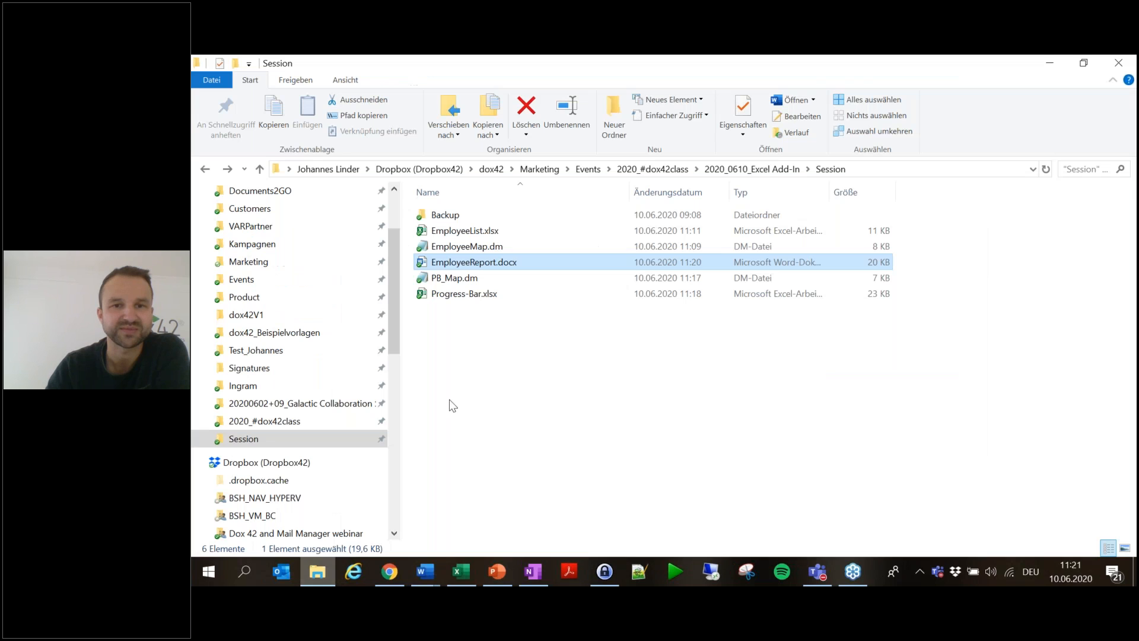
double_click(464, 296)
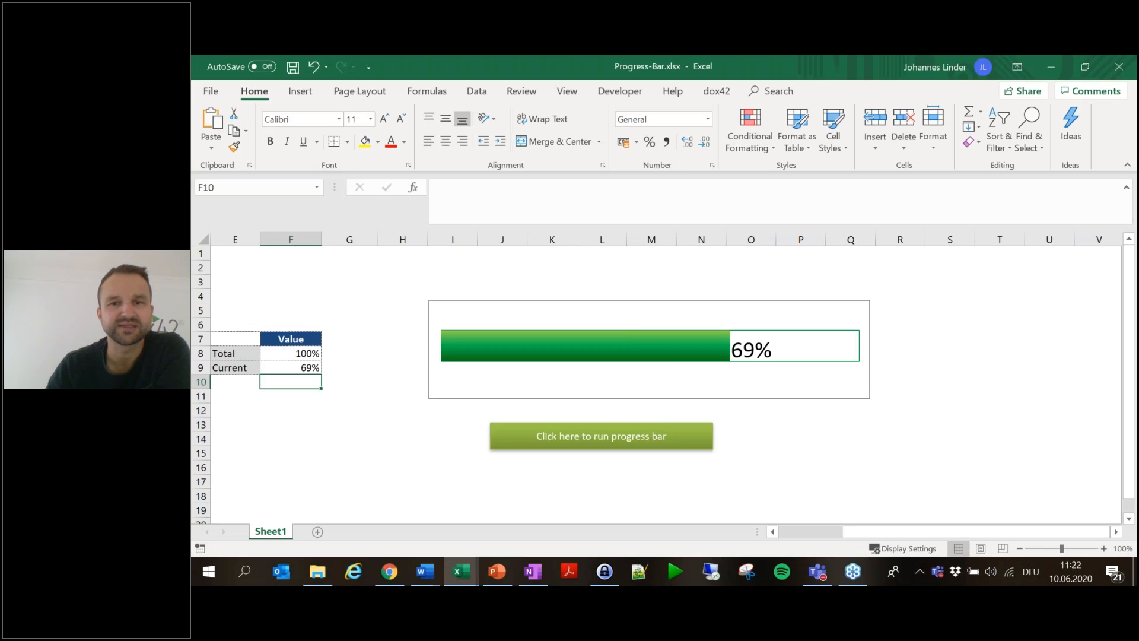
left_click(625, 331)
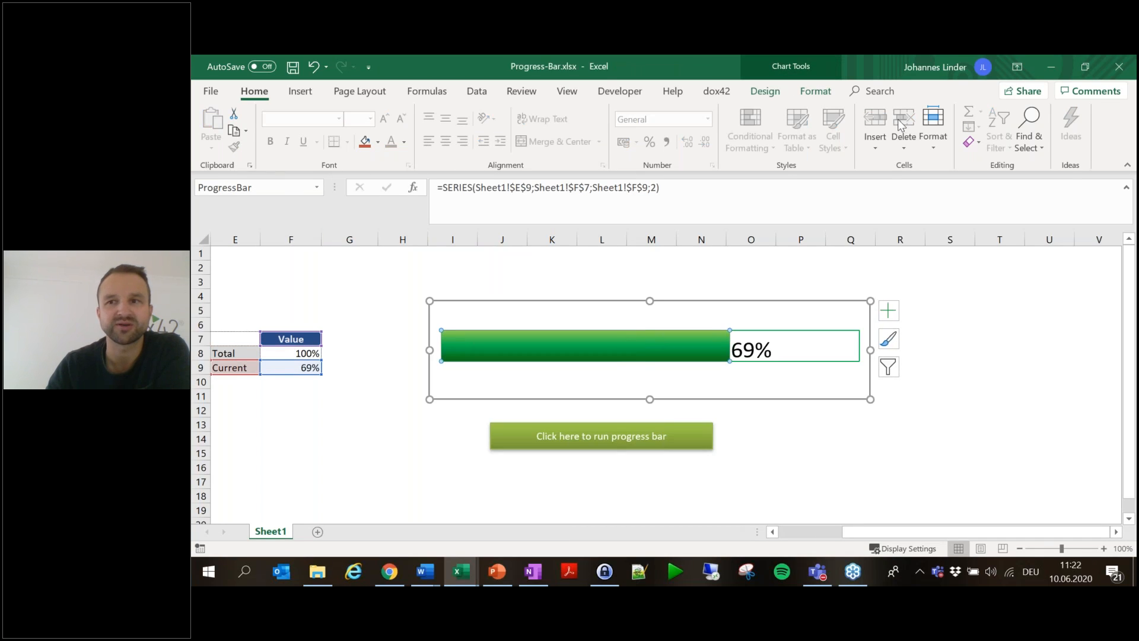
- Minimize the Progress-Bar workbook and return to Word's PB Excel Data Source dialog
left_click(1050, 66)
mouse_move(436, 585)
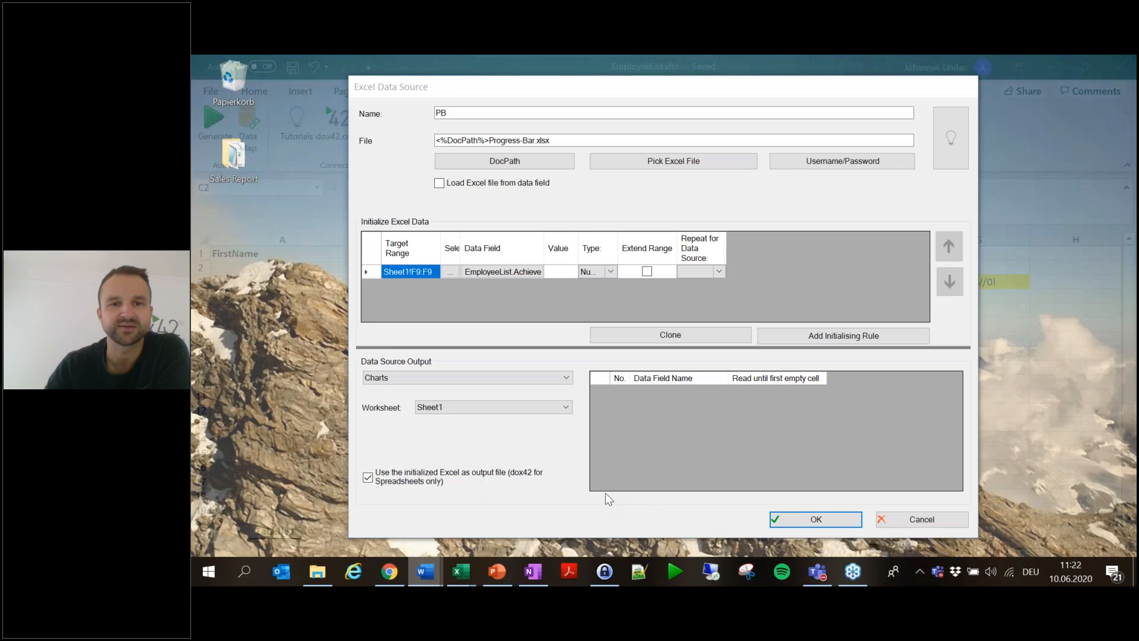
left_click(605, 492)
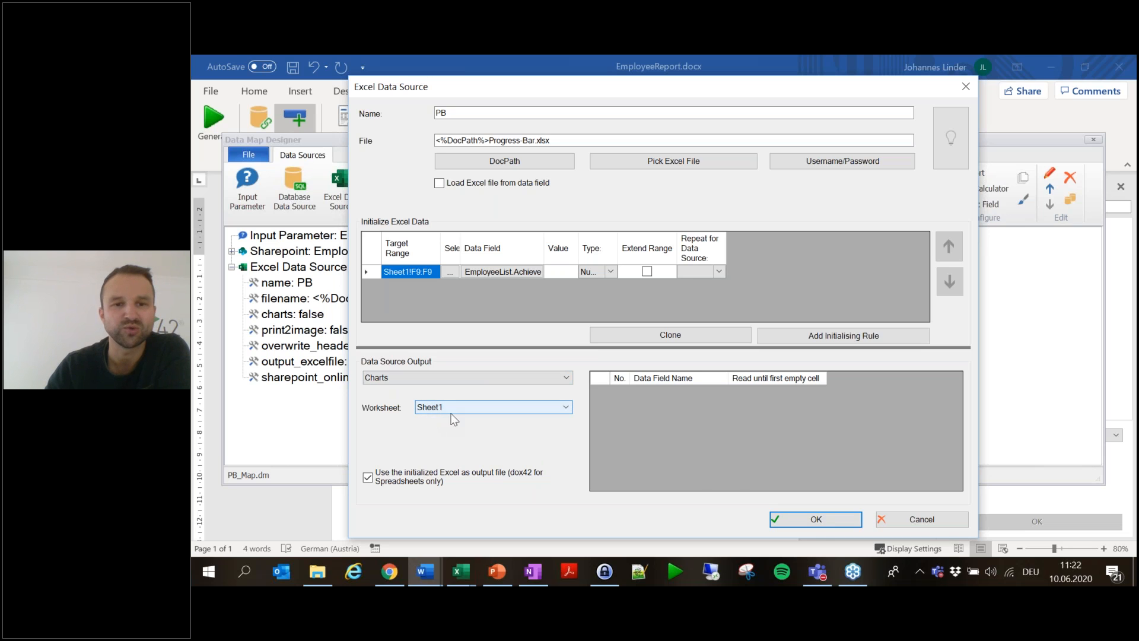
- Confirm the Excel data source, close the Data Map Designer and save the data map
left_click(825, 525)
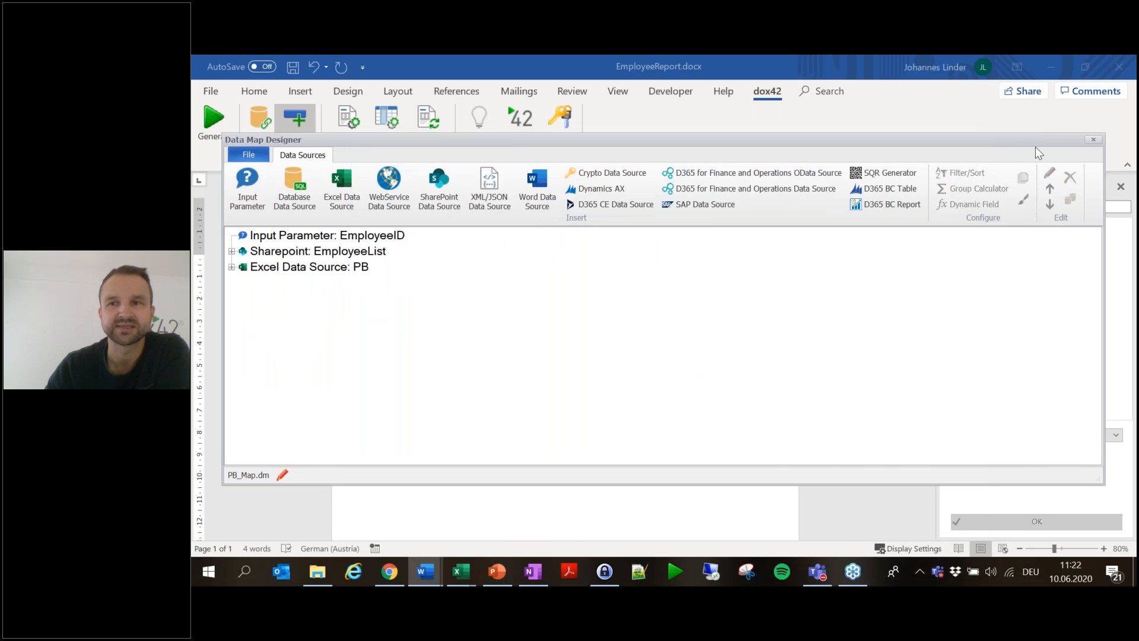
left_click(1094, 140)
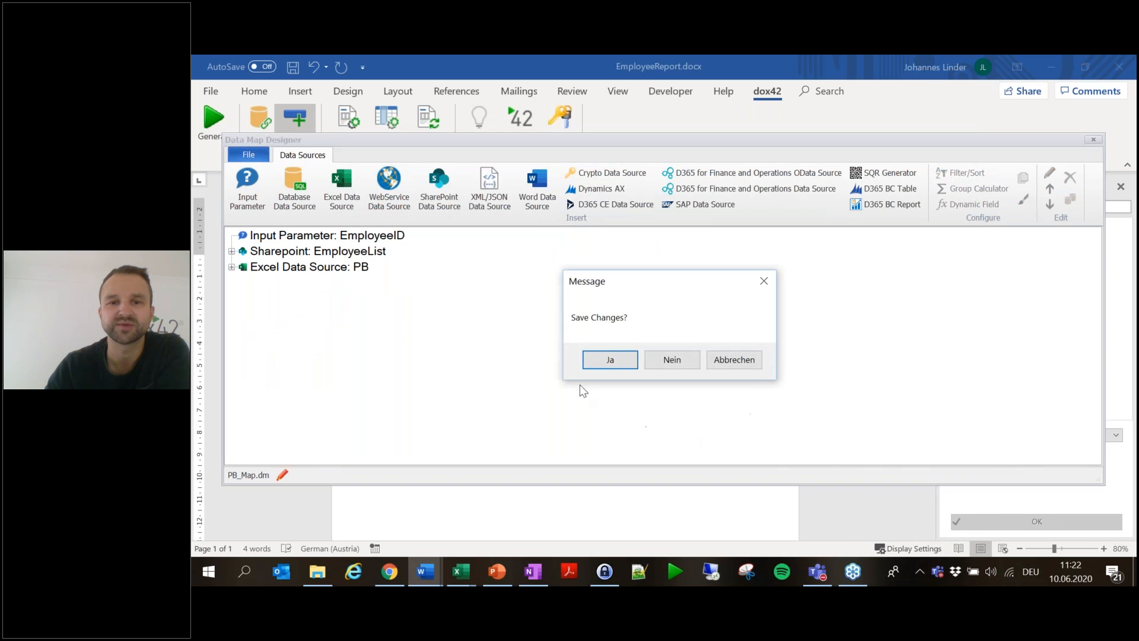
left_click(602, 361)
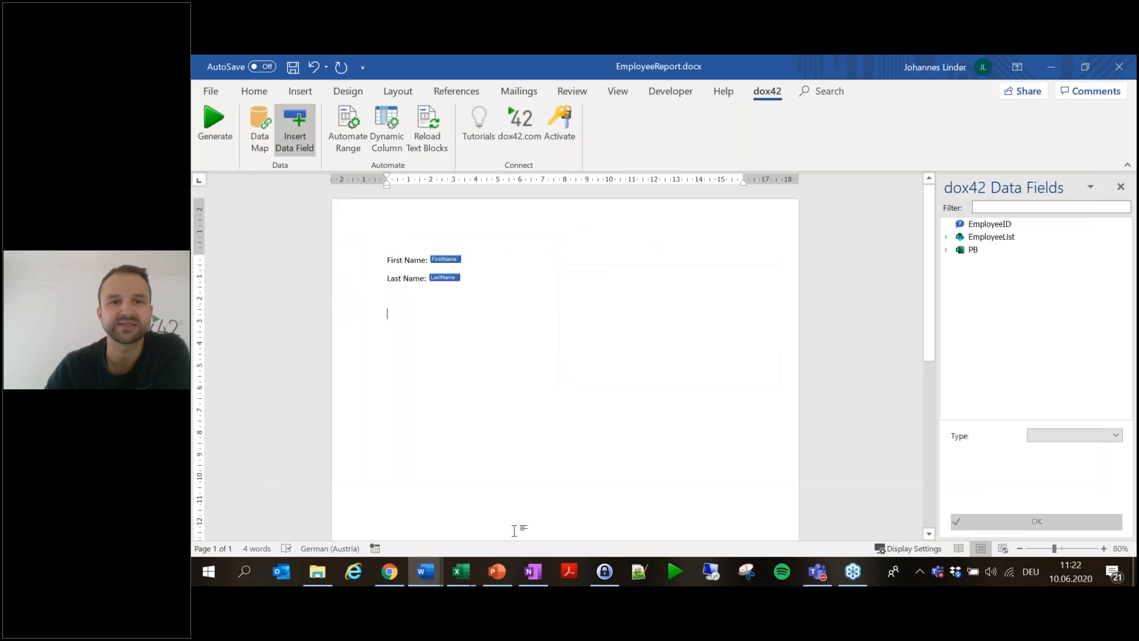
- Insert the PB ProgressBar field as an Image with dimension 200;100
left_click(947, 250)
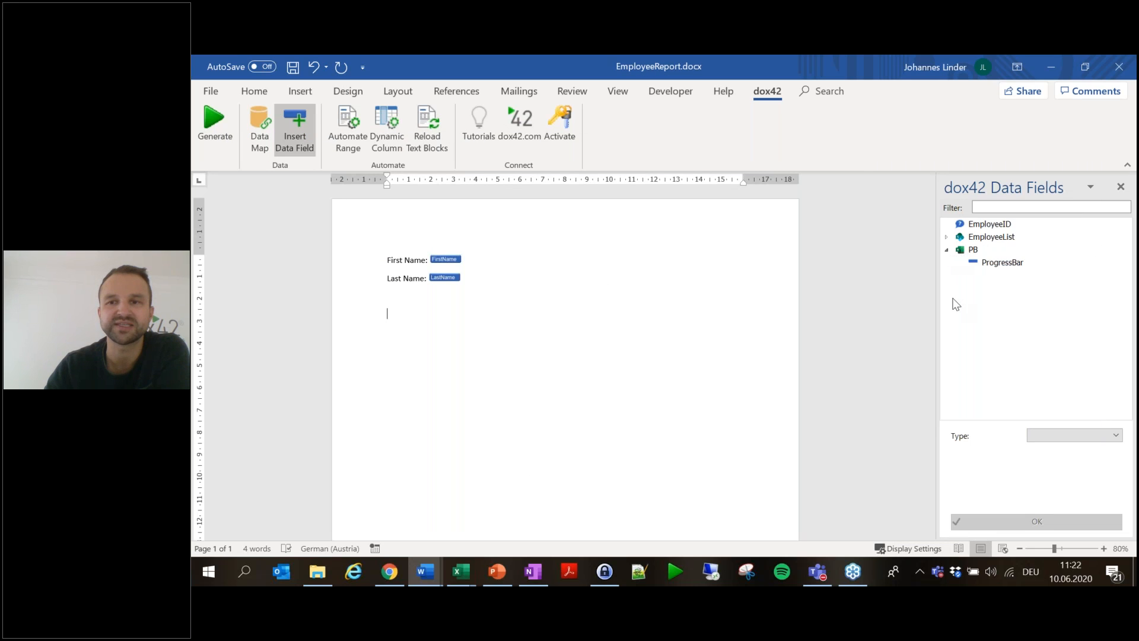
left_click(1013, 263)
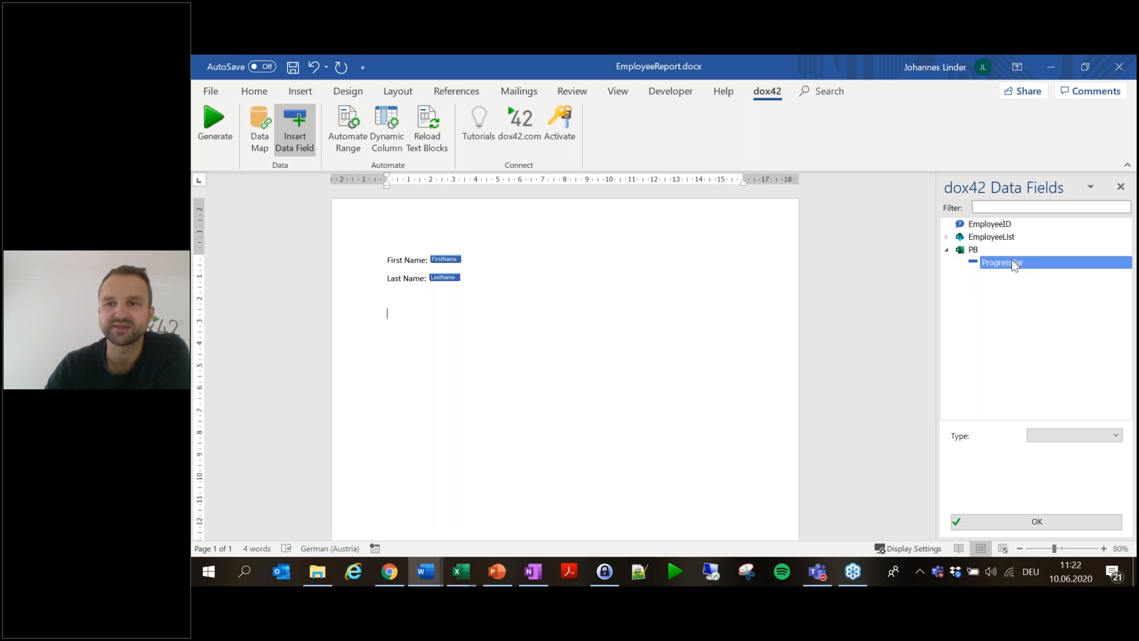
left_click(1115, 436)
left_click(1097, 471)
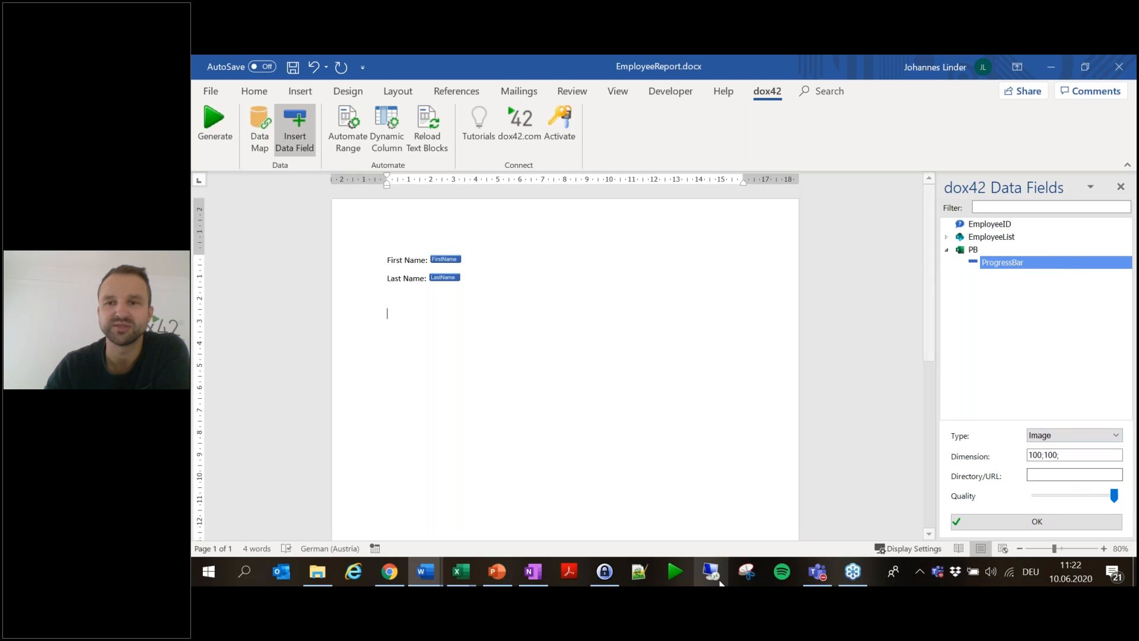
left_click_drag(1096, 455, 789, 469)
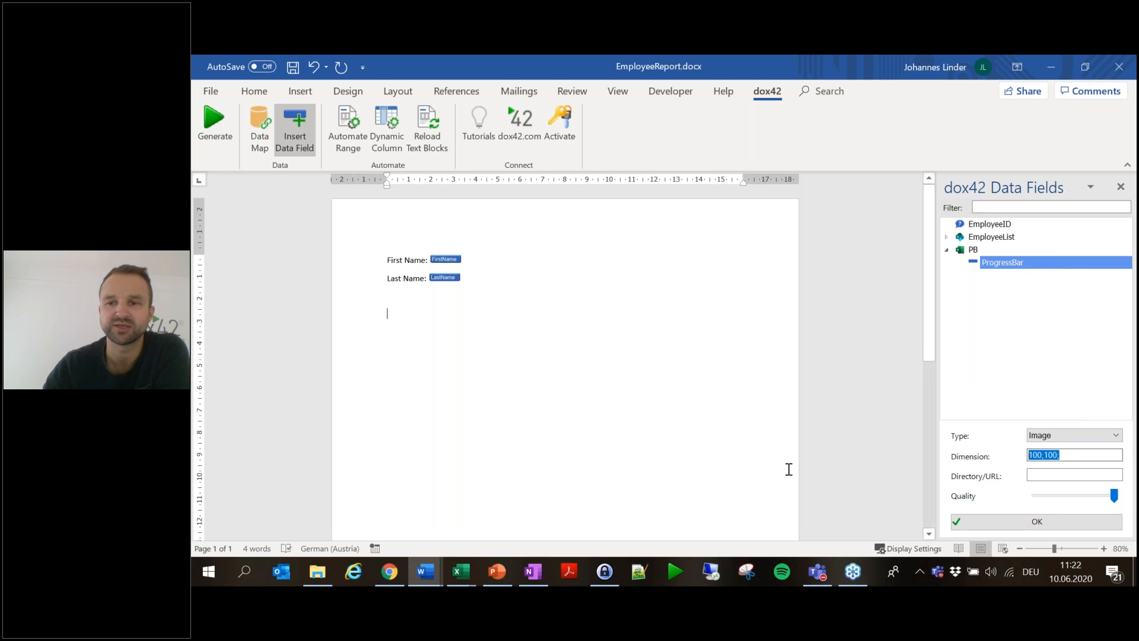
type("2")
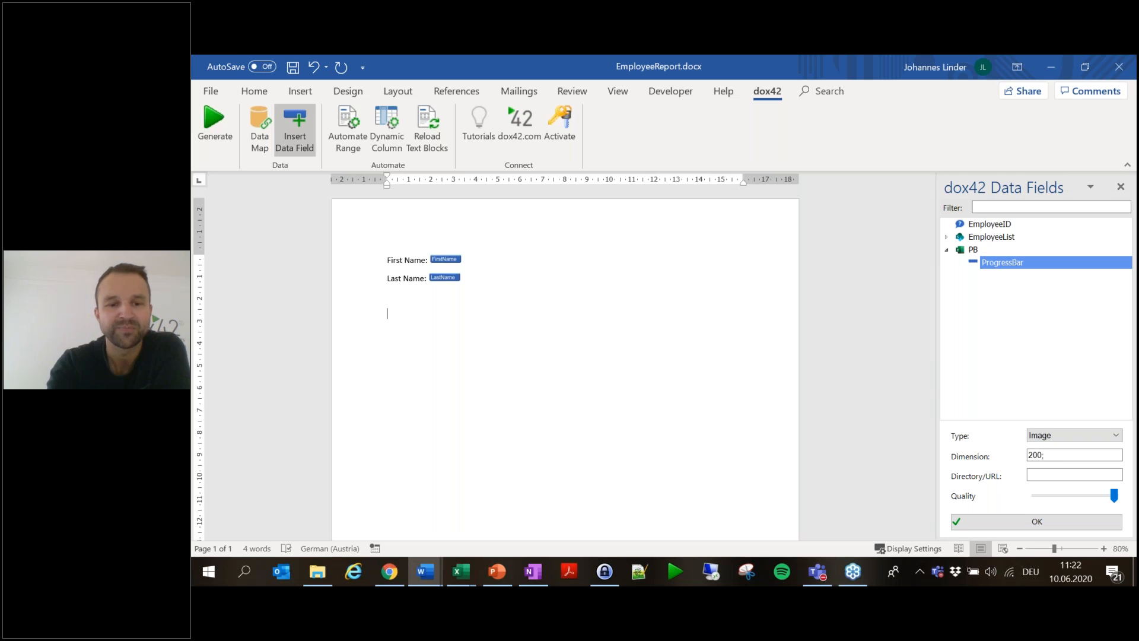
left_click(1073, 524)
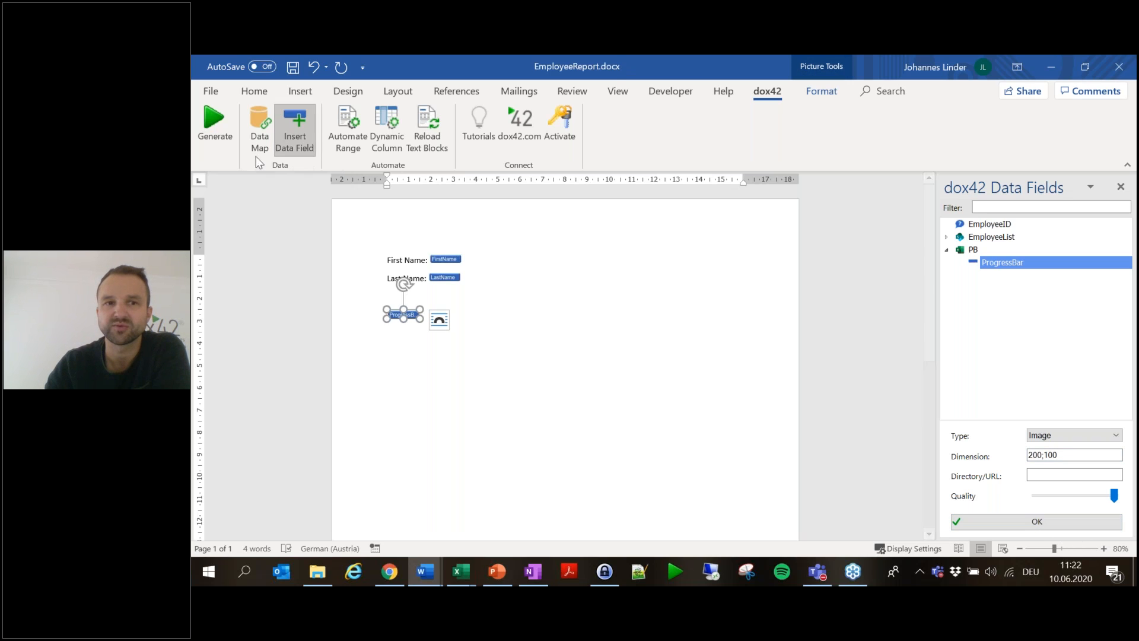
- Save the template and generate a test report for the entered EmployeeID
left_click(212, 144)
left_click(690, 359)
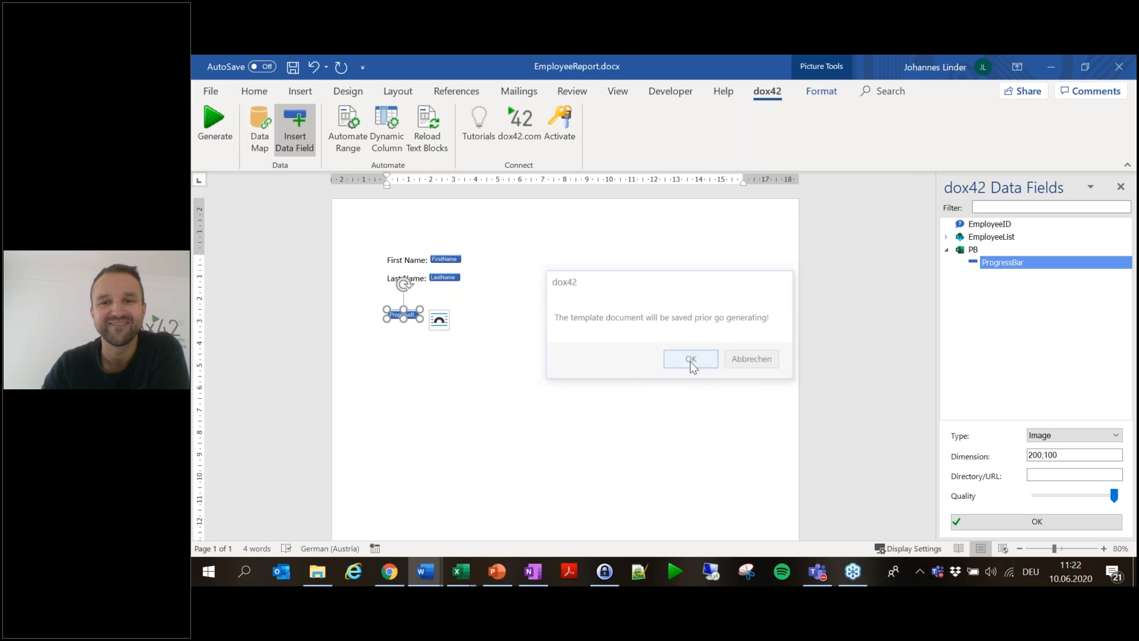
left_click(721, 355)
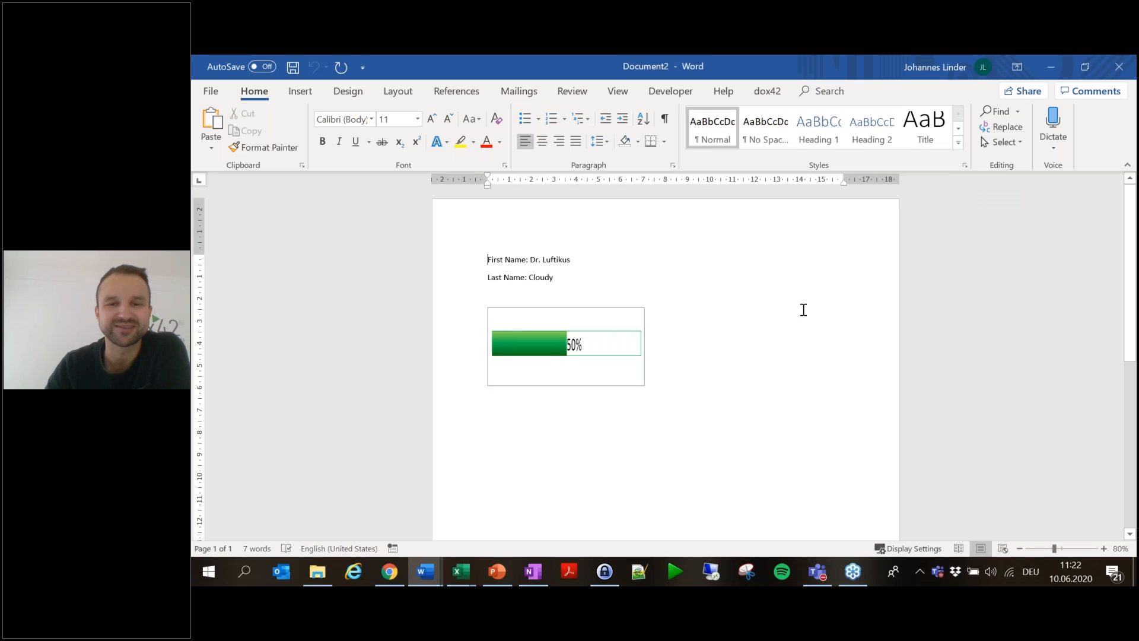
- Close the generated report unsaved and begin retyping the ProgressBar dimension as 300;
left_click(1118, 67)
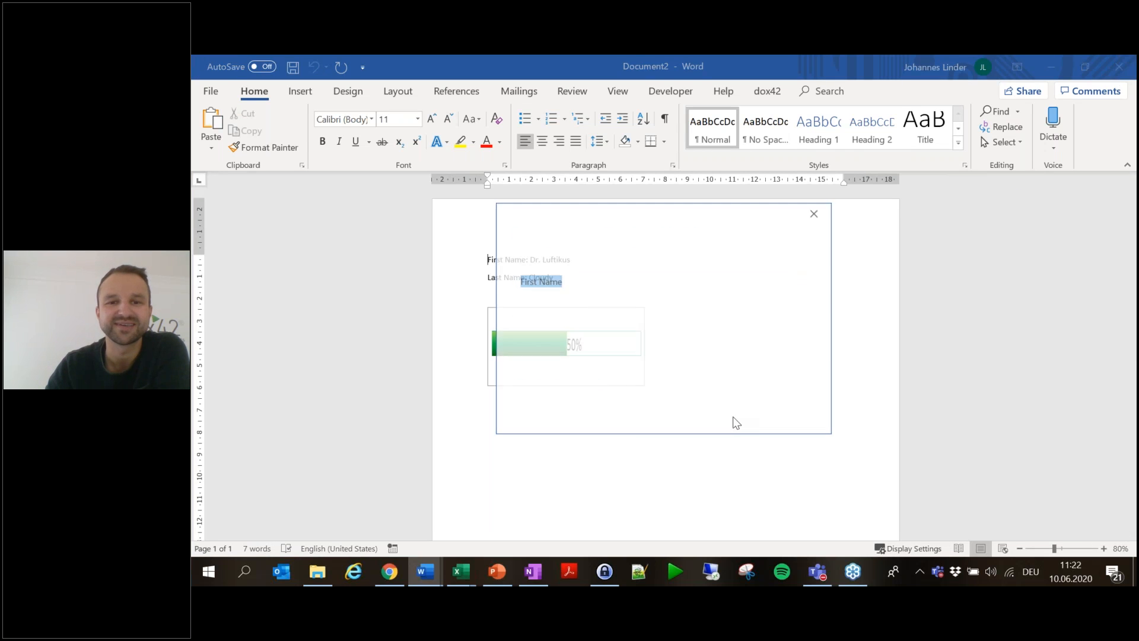
left_click(734, 418)
type("399")
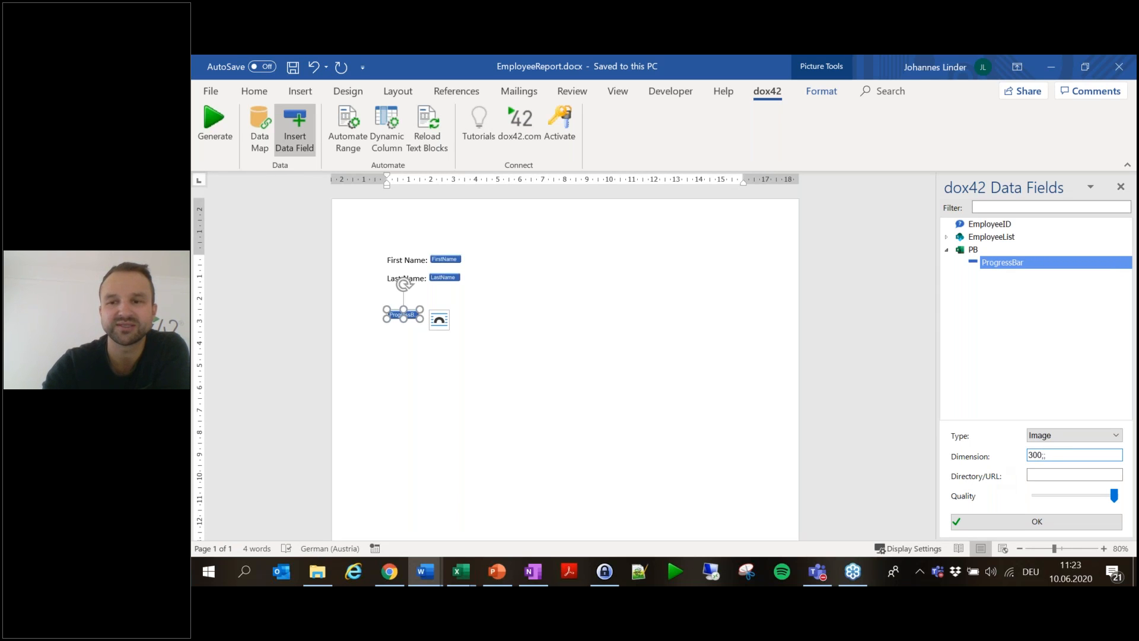
- Apply the 300;90 ProgressBar dimension and generate another test report
left_click(1036, 520)
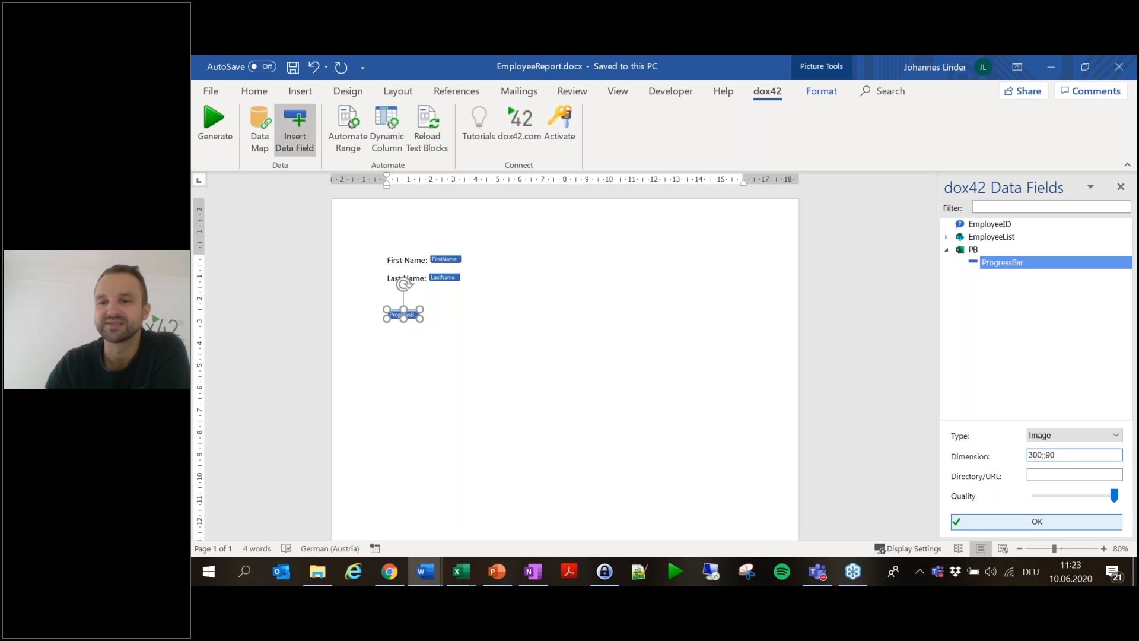
left_click(209, 147)
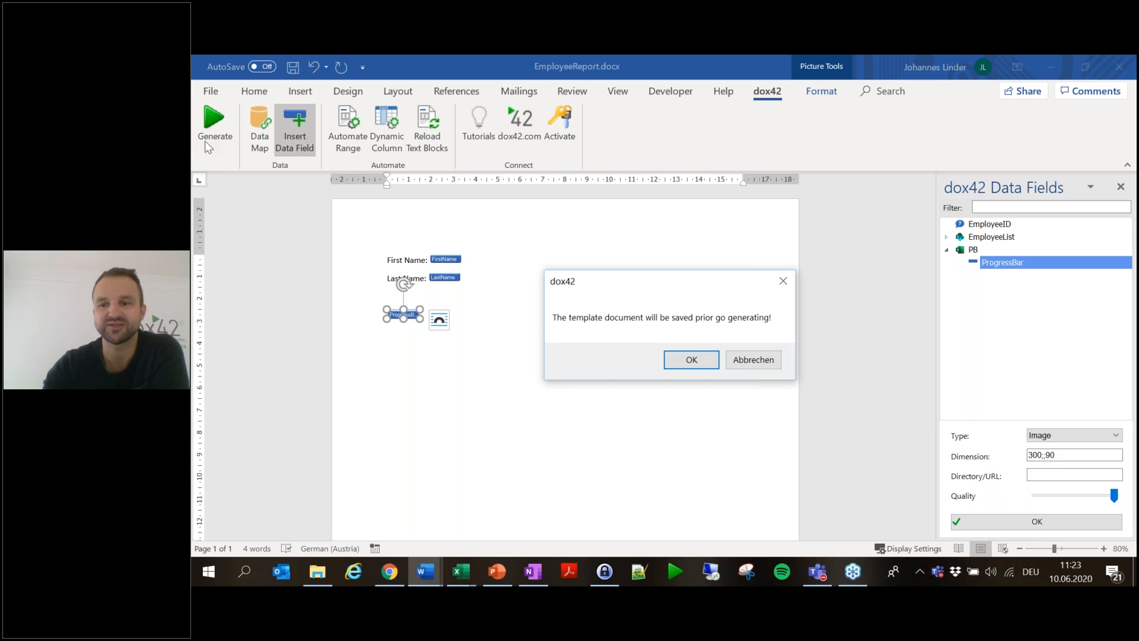
left_click(686, 356)
key("Return")
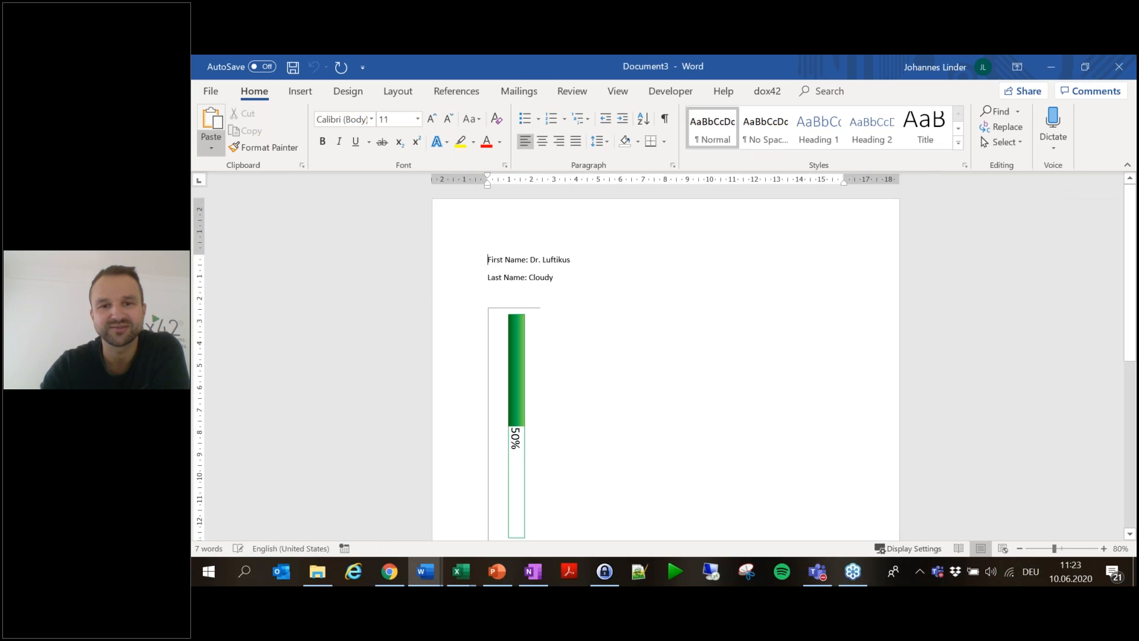
scroll(527, 369, "down", 3)
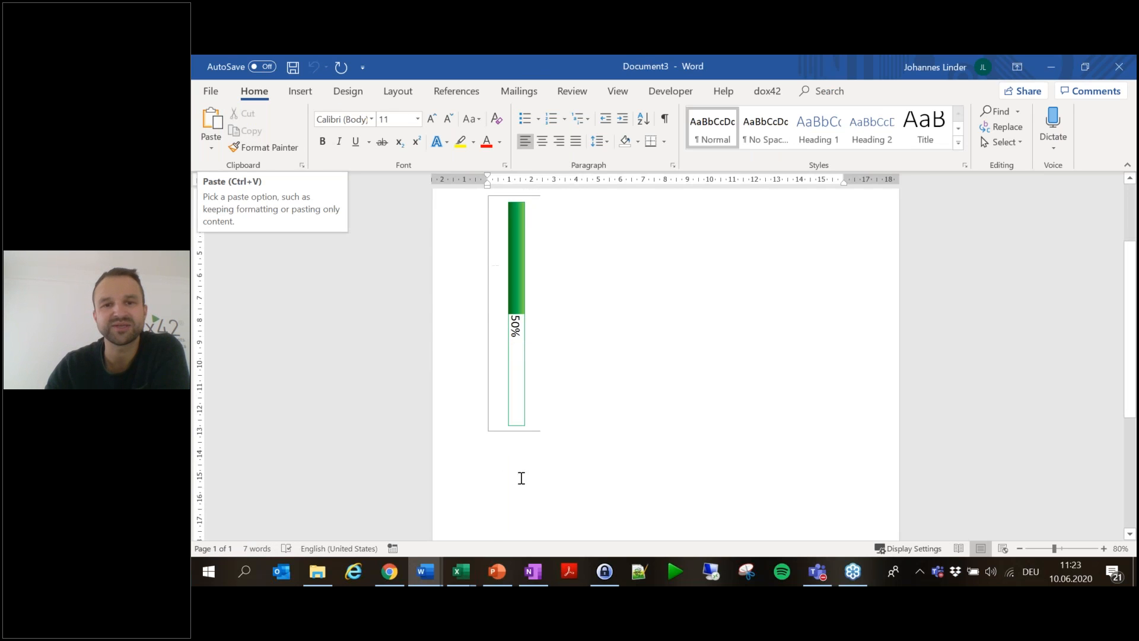
- Discard the test report and start editing the ProgressBar dimension again
left_click(1125, 67)
left_click(732, 415)
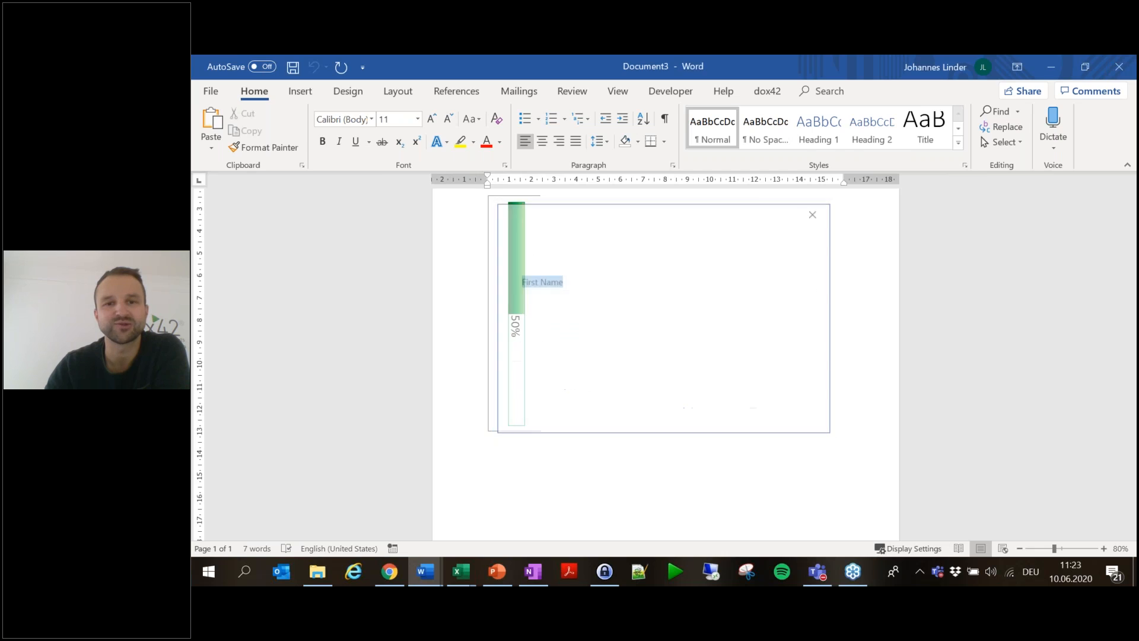
left_click(1085, 456)
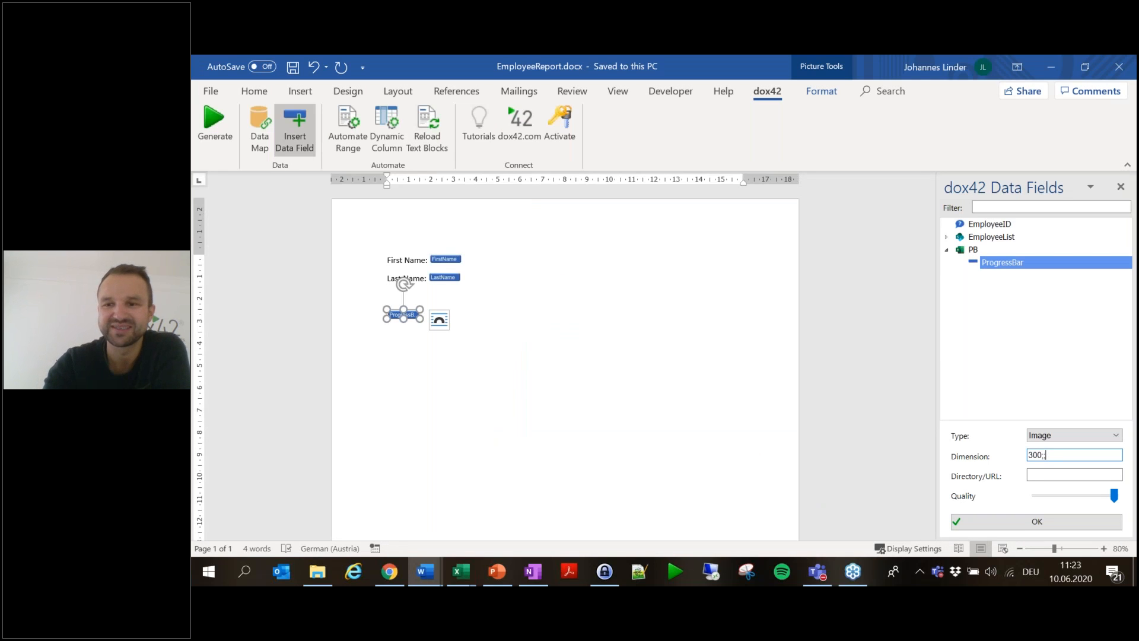
- Apply the 300; ProgressBar dimension and generate a report for the prefilled employee
left_click(1080, 521)
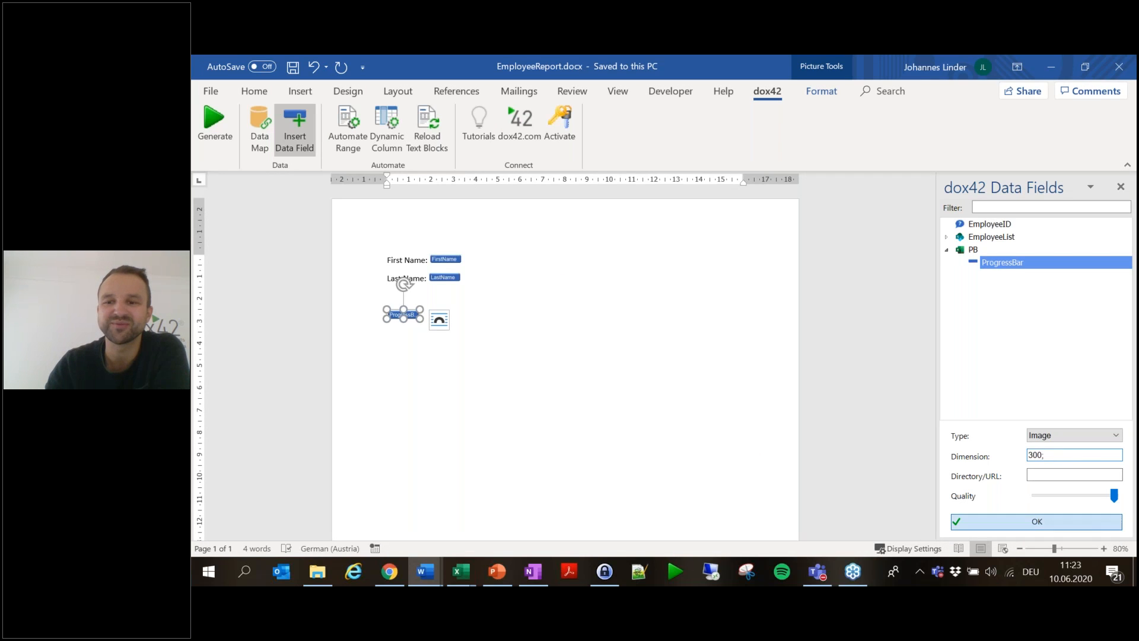
left_click(219, 137)
left_click(706, 358)
left_click(727, 355)
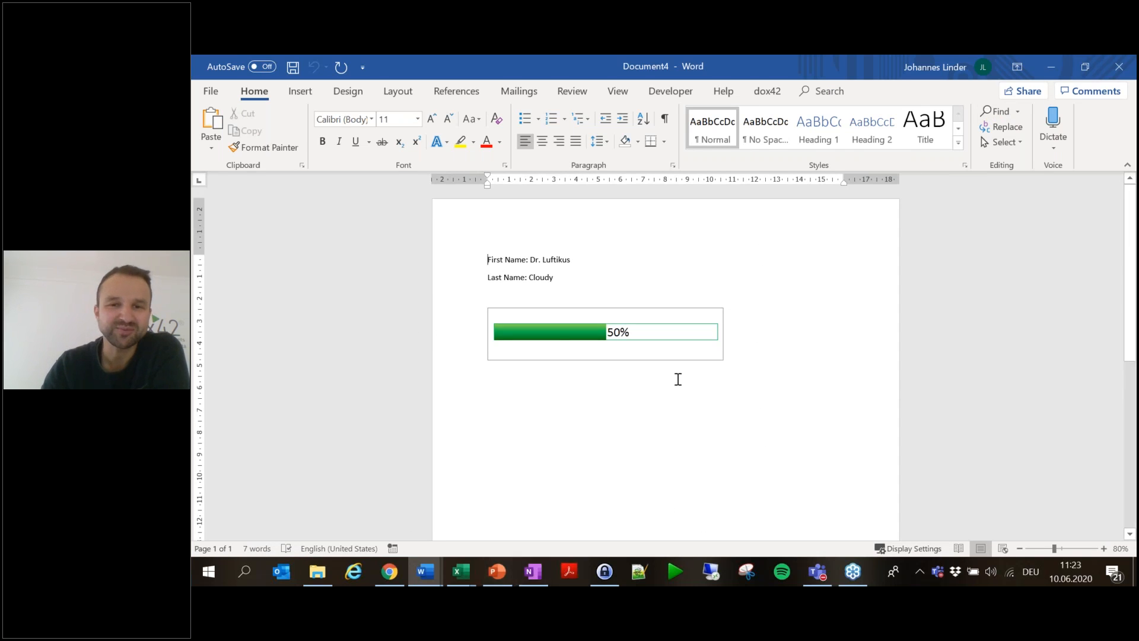
- Review the wide 50% green progress bar, then close the report without saving
scroll(748, 411, "down", 1)
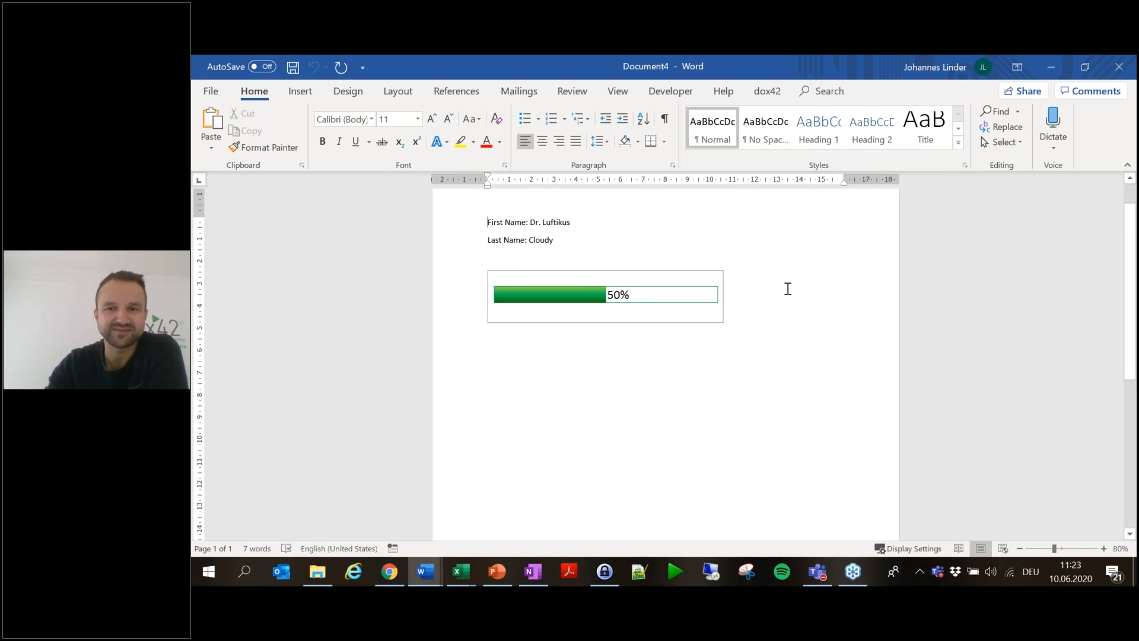
scroll(846, 328, "down", 4)
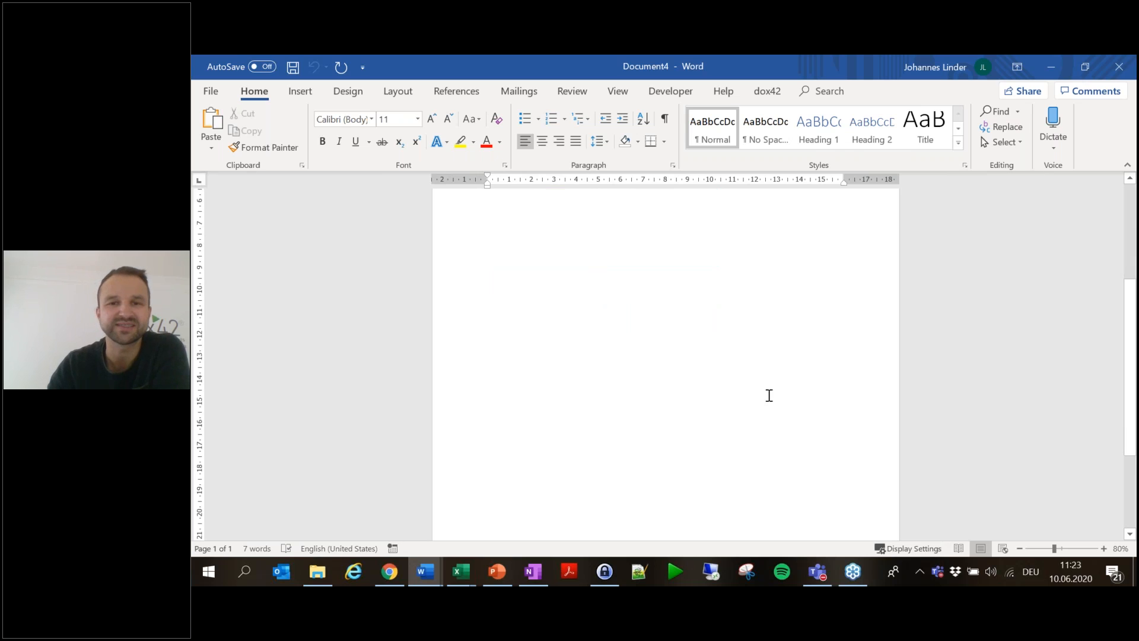
scroll(741, 362, "up", 5)
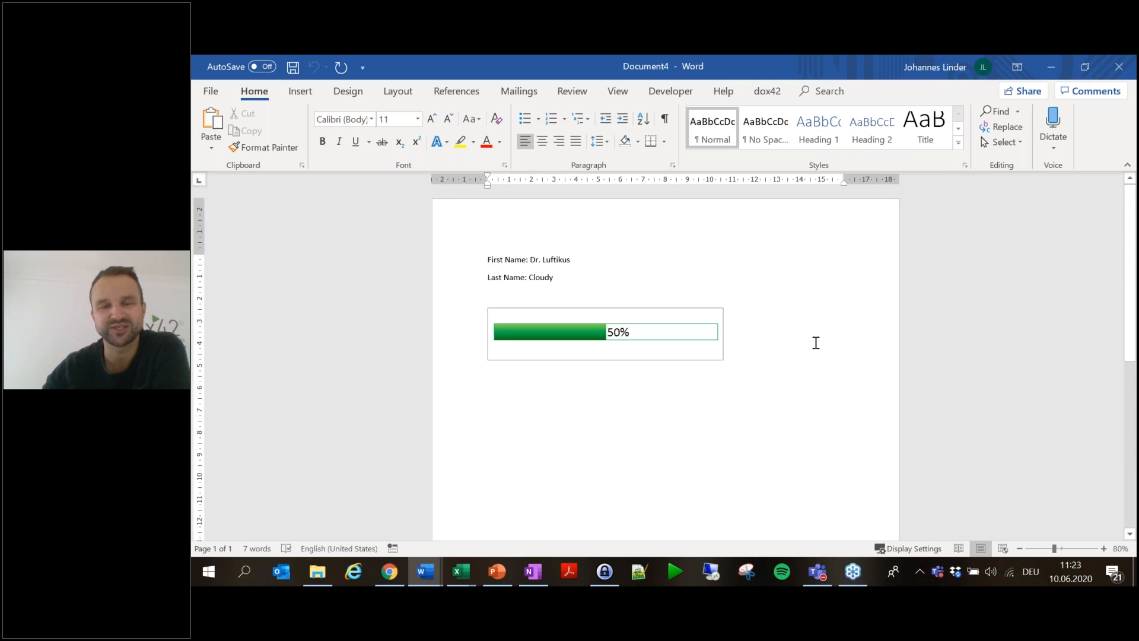
left_click(1121, 70)
left_click(729, 418)
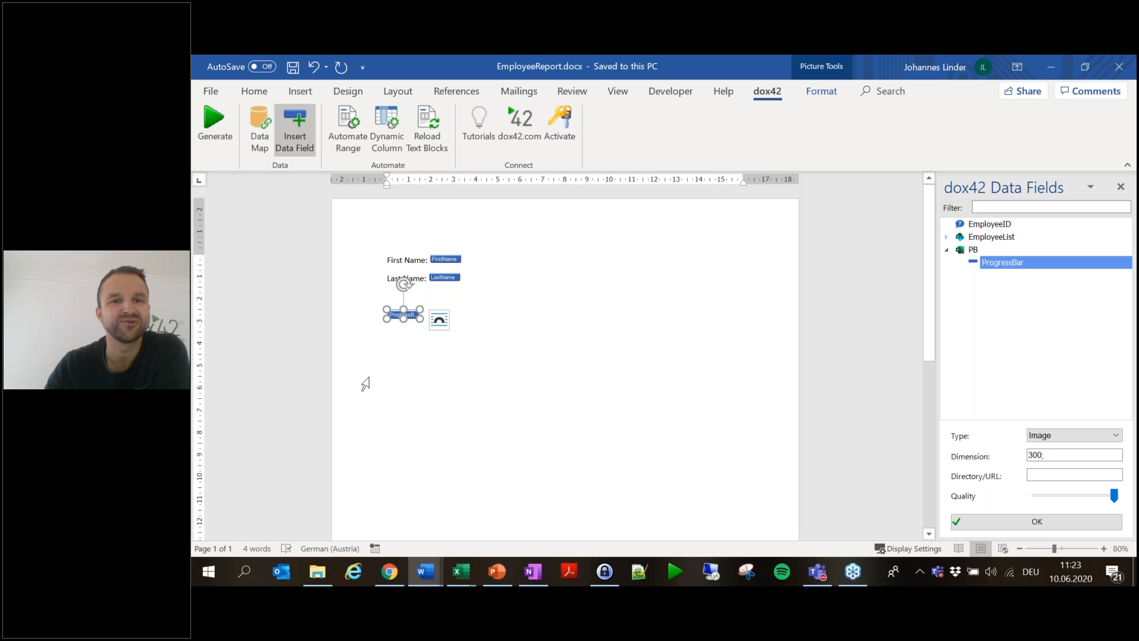
- Generate the employee report again, entering a different EmployeeID
left_click(227, 138)
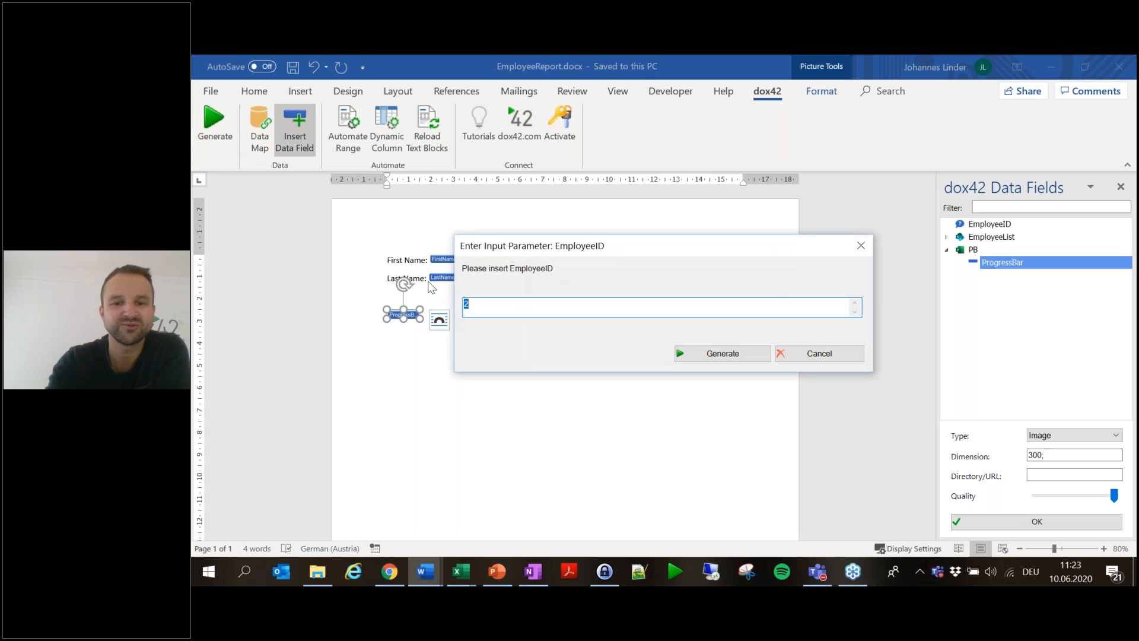
type("1")
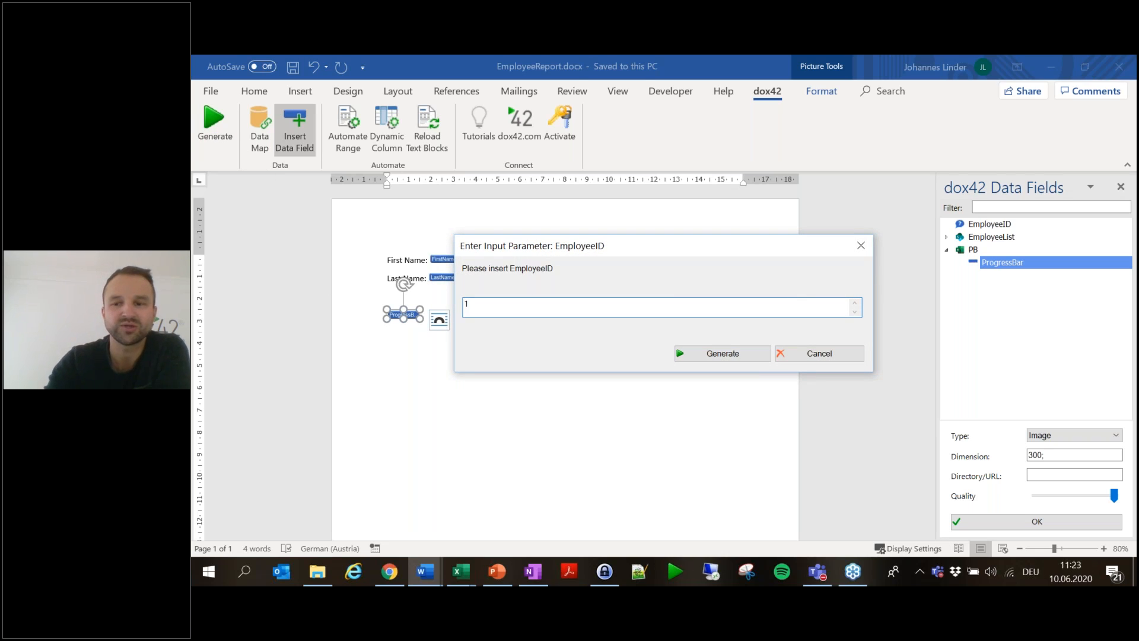
key("Return")
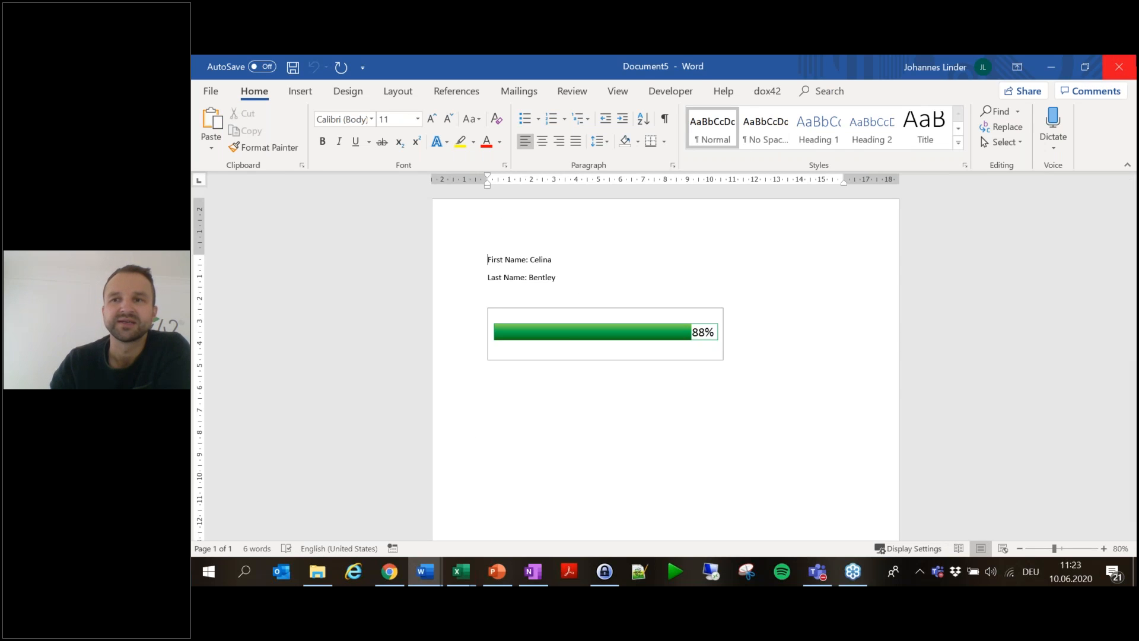
- Close the second employee's report with the 88% bar without saving
left_click(1119, 67)
left_click(724, 417)
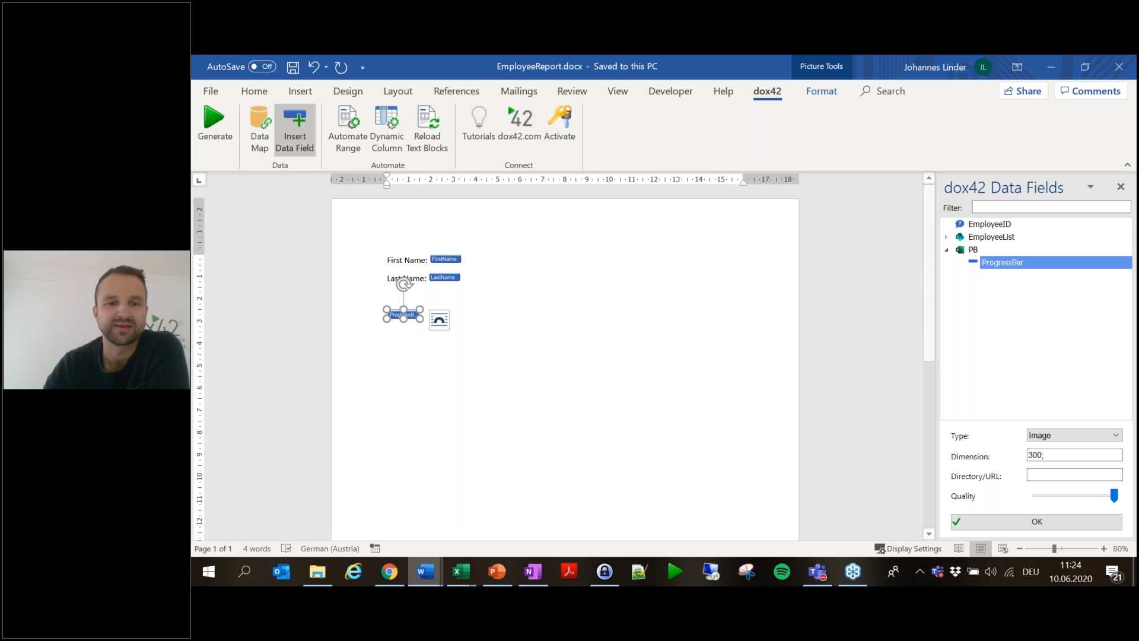
- Browse the dox42 Tutorials sample templates, then close the gallery
mouse_move(316, 579)
mouse_move(465, 570)
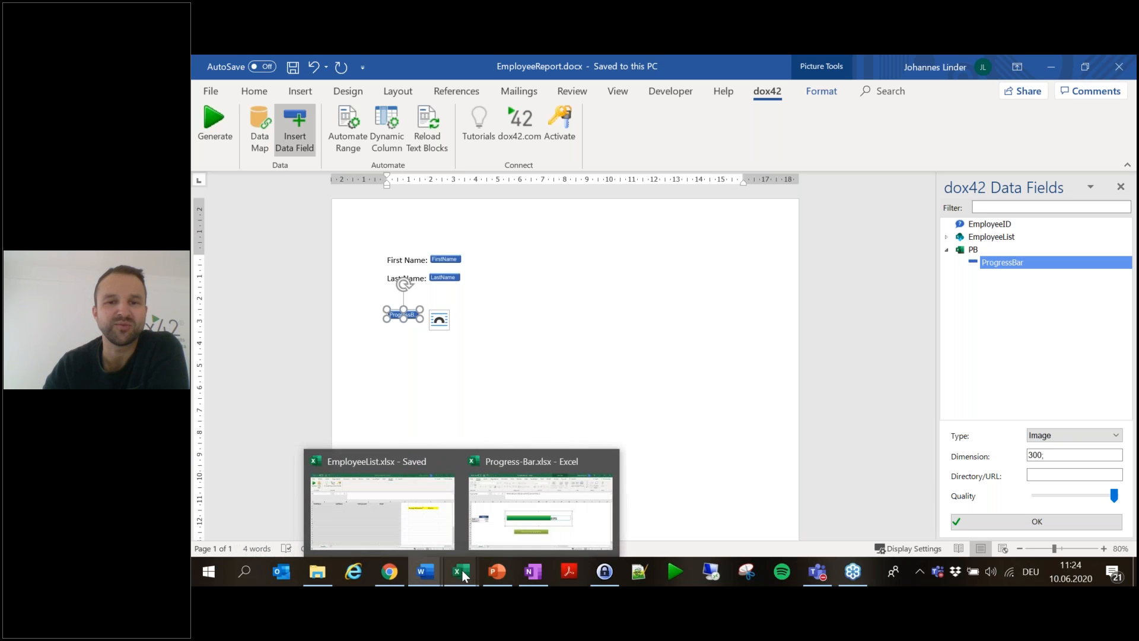
mouse_move(522, 516)
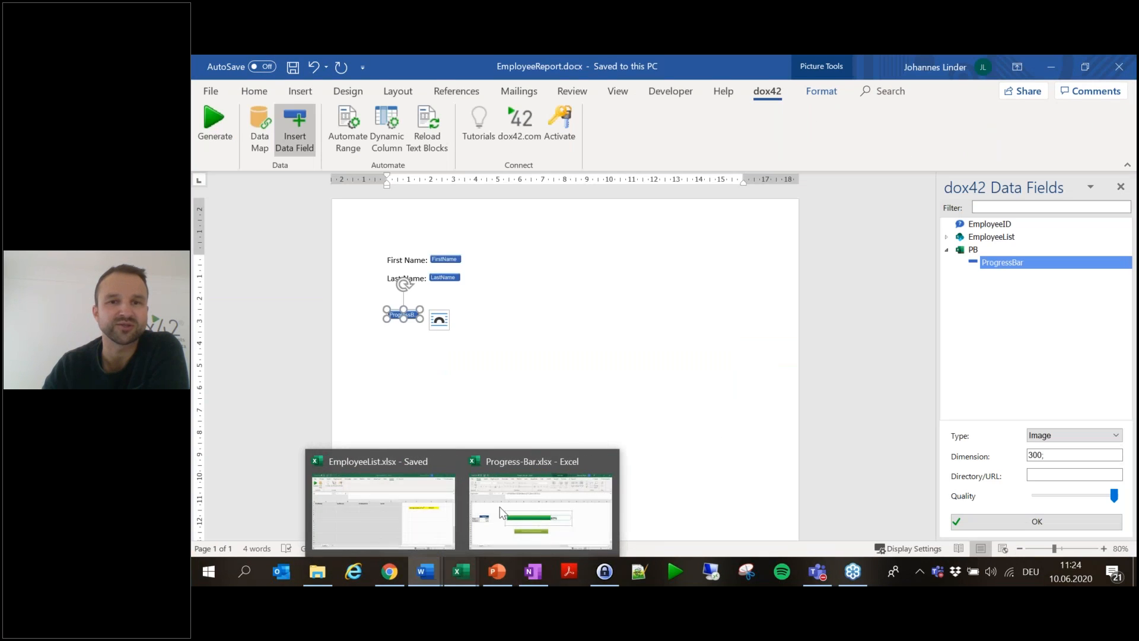
left_click(494, 140)
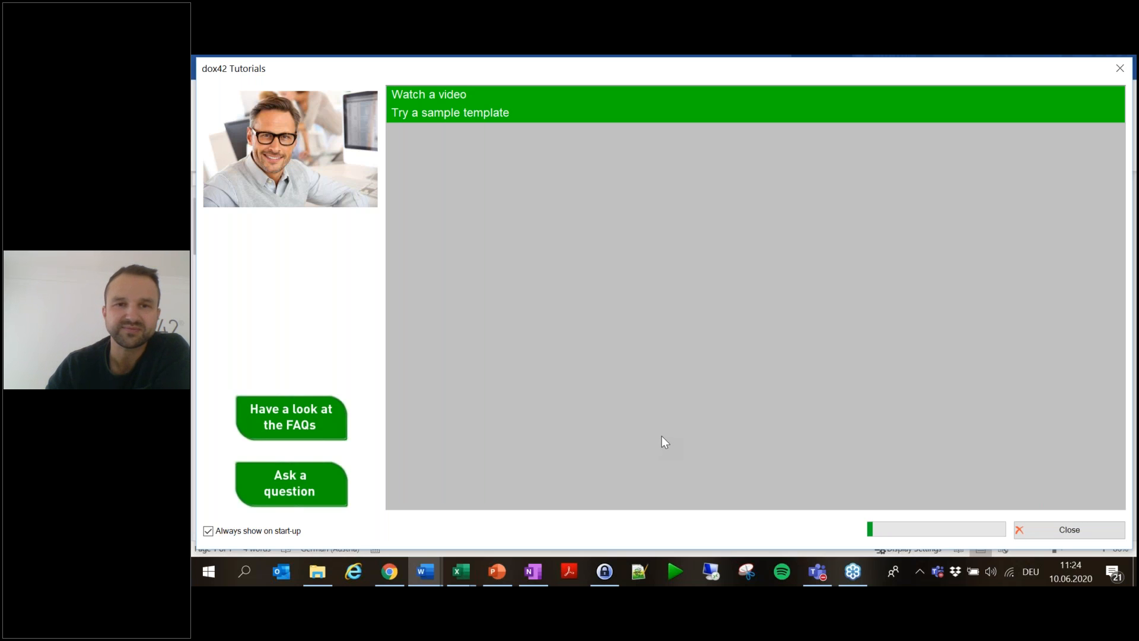
scroll(830, 285, "down", 3)
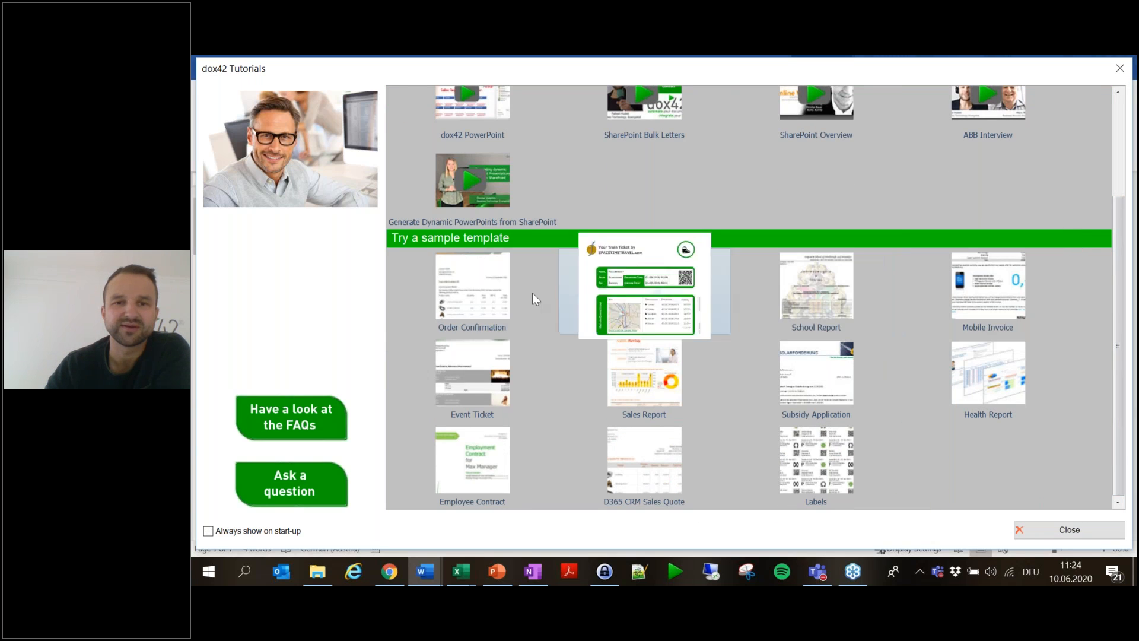
mouse_move(959, 391)
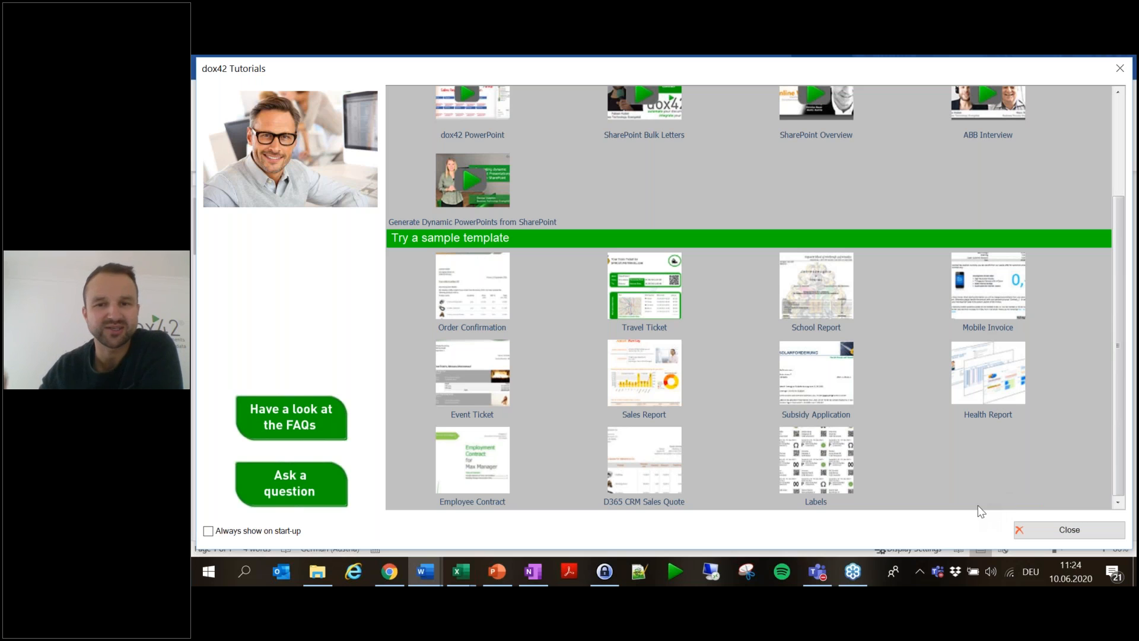
mouse_move(650, 371)
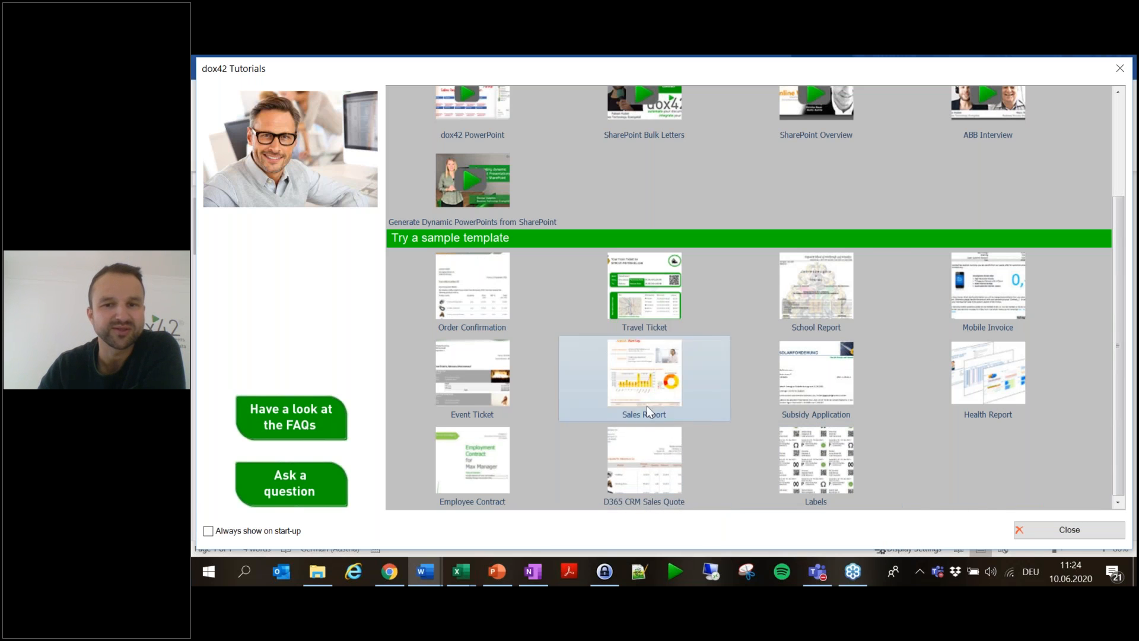
left_click(1065, 529)
- Switch to the Excel workbook and open the dox42 Tutorials and samples
left_click(457, 569)
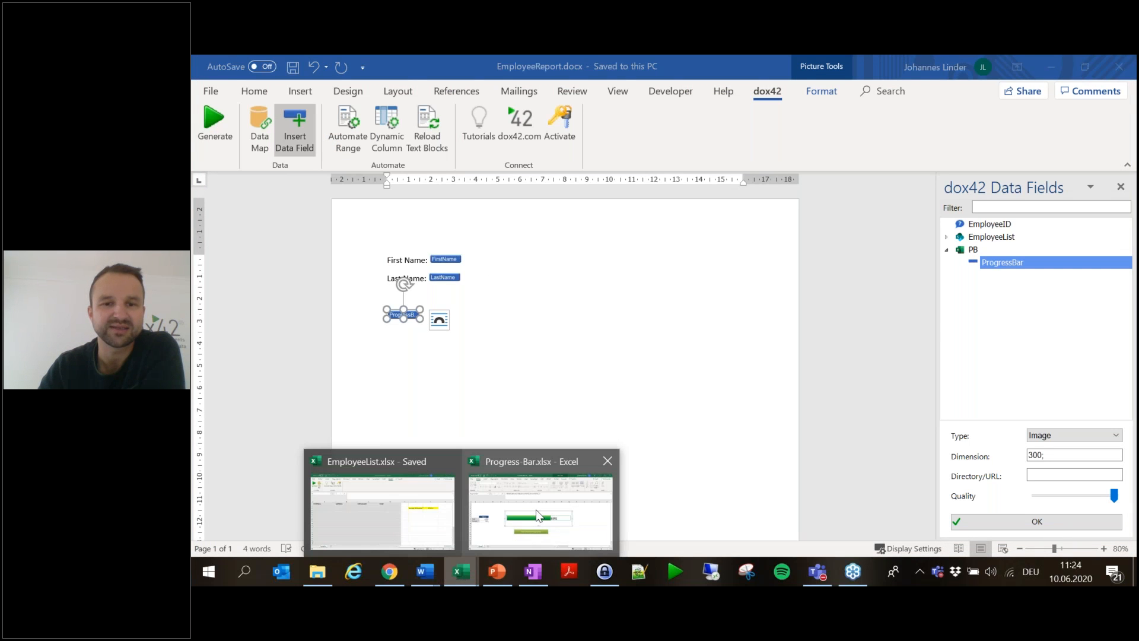
mouse_move(537, 515)
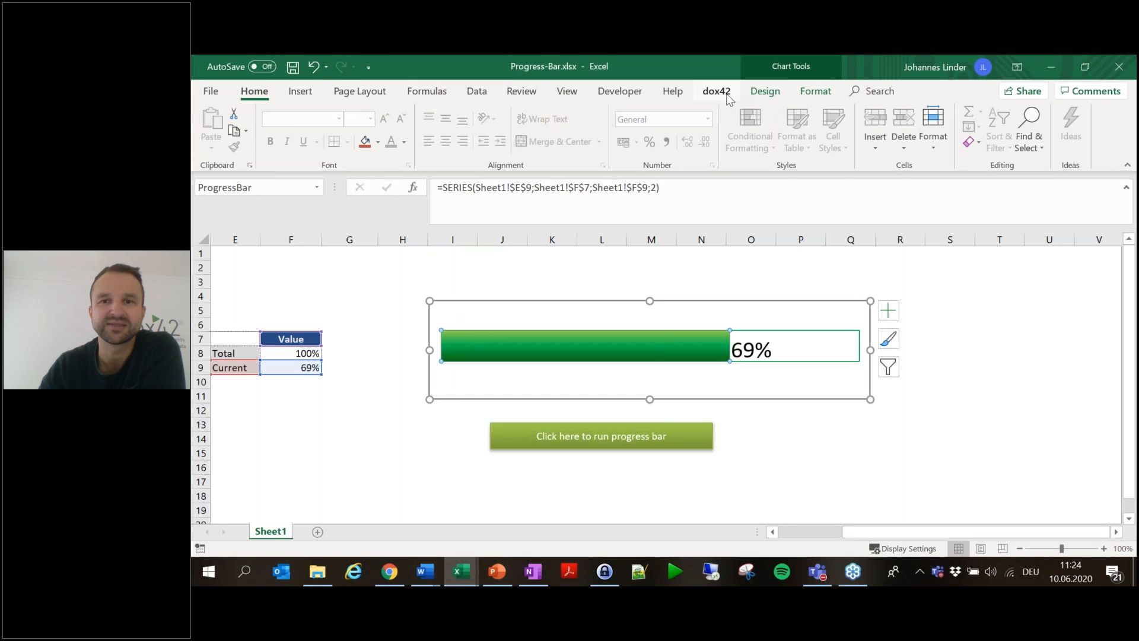
left_click(716, 91)
left_click(303, 137)
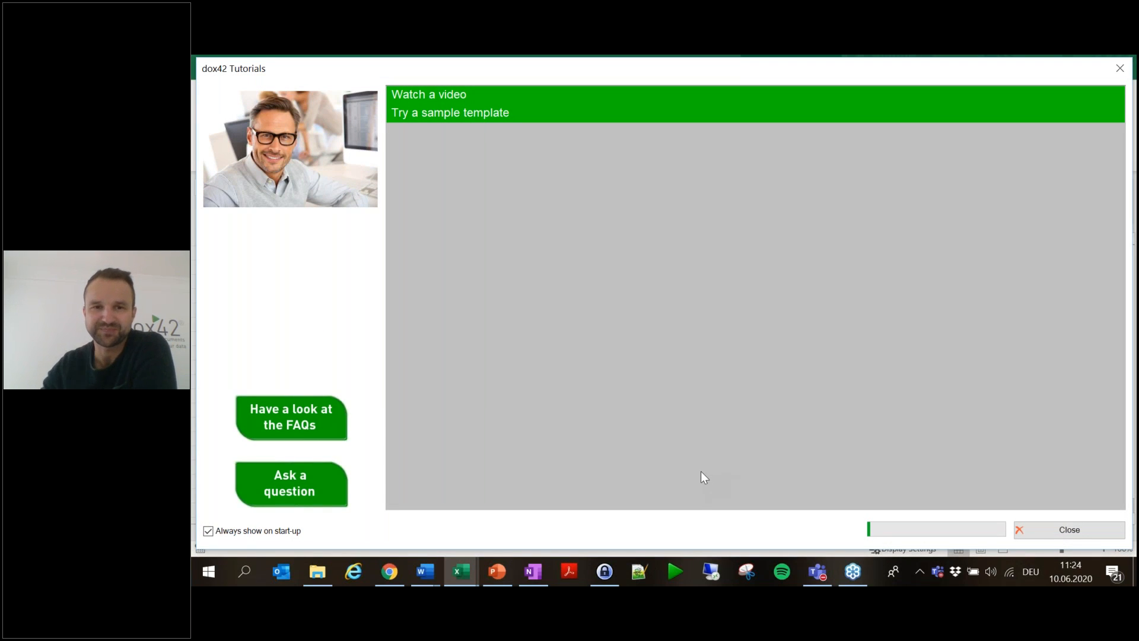
- Download the Sales Report sample to the chosen folder
mouse_move(509, 444)
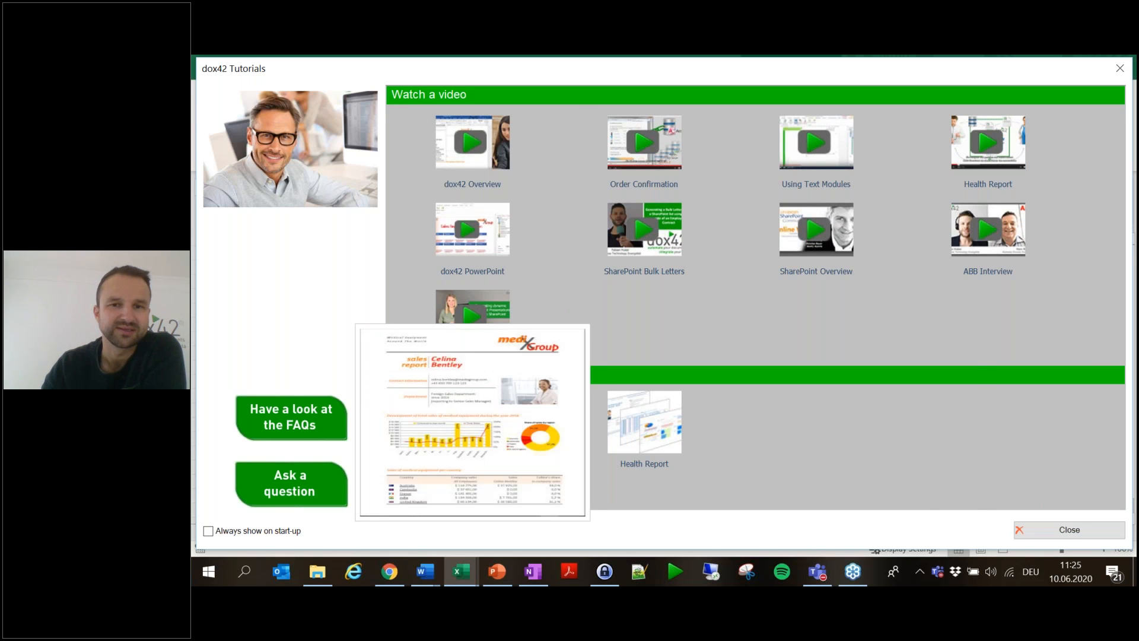
left_click(490, 419)
left_click(873, 509)
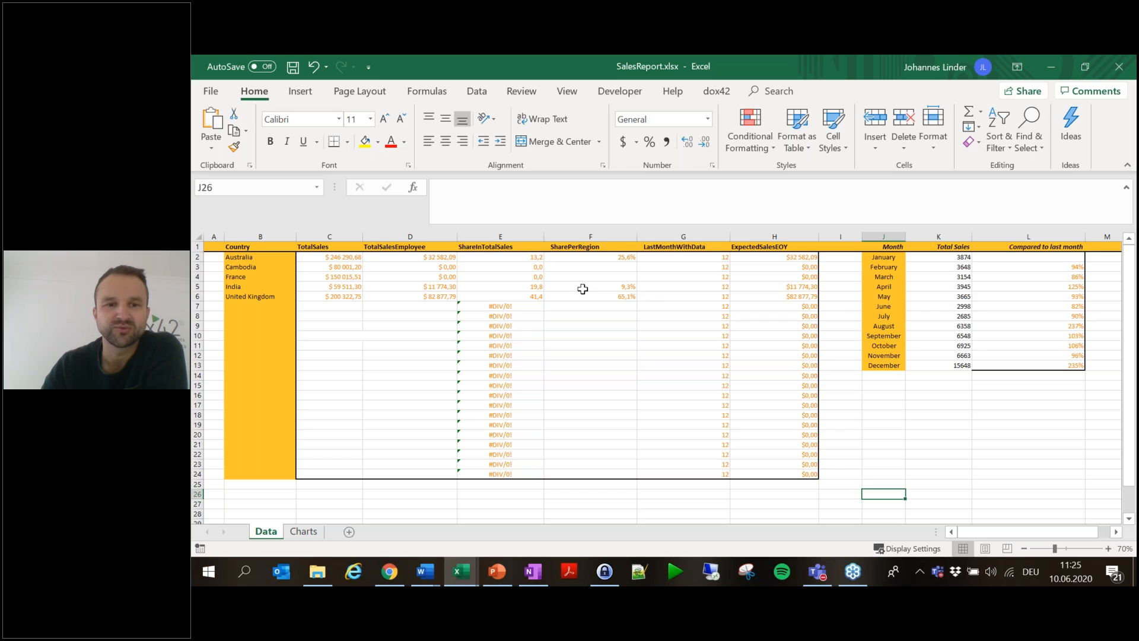
left_click(342, 262)
left_click(344, 288)
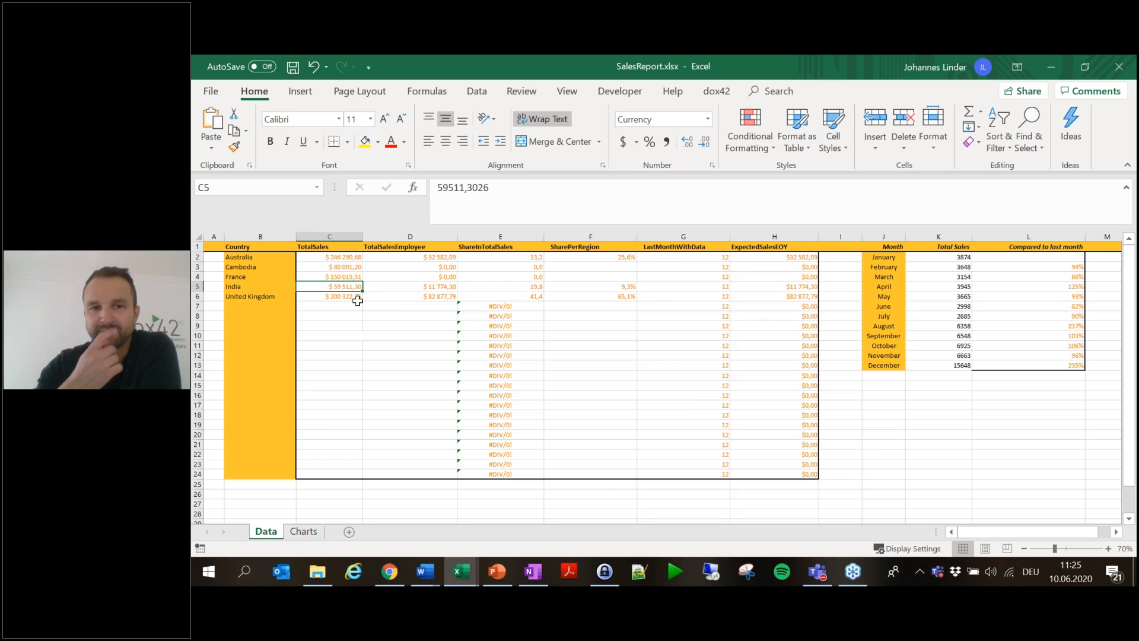
left_click(519, 270)
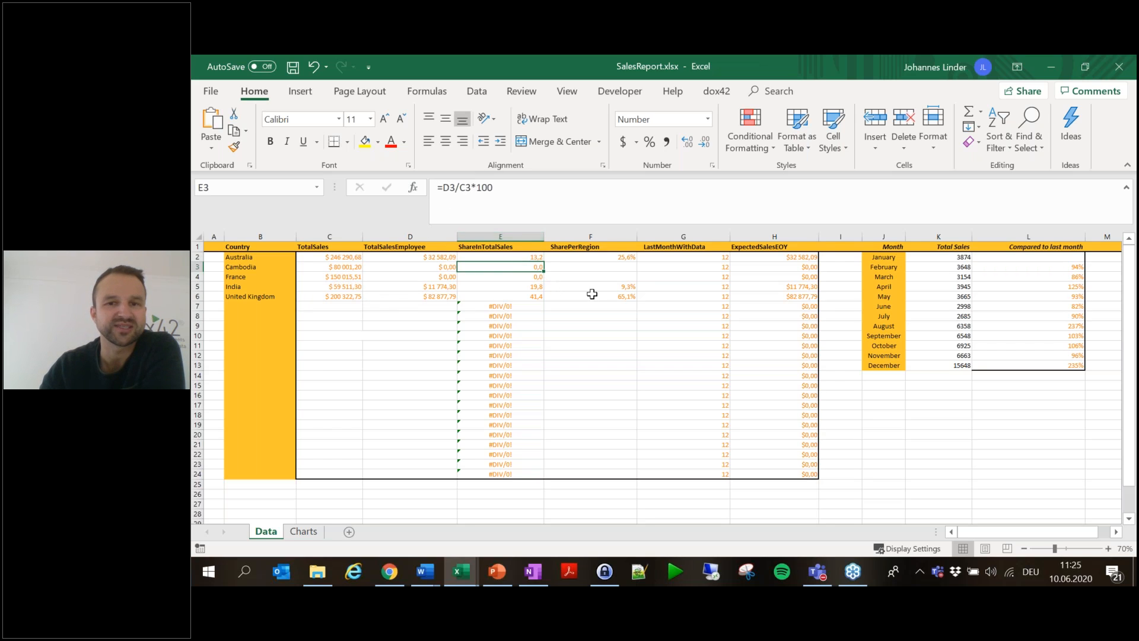
left_click(1057, 284)
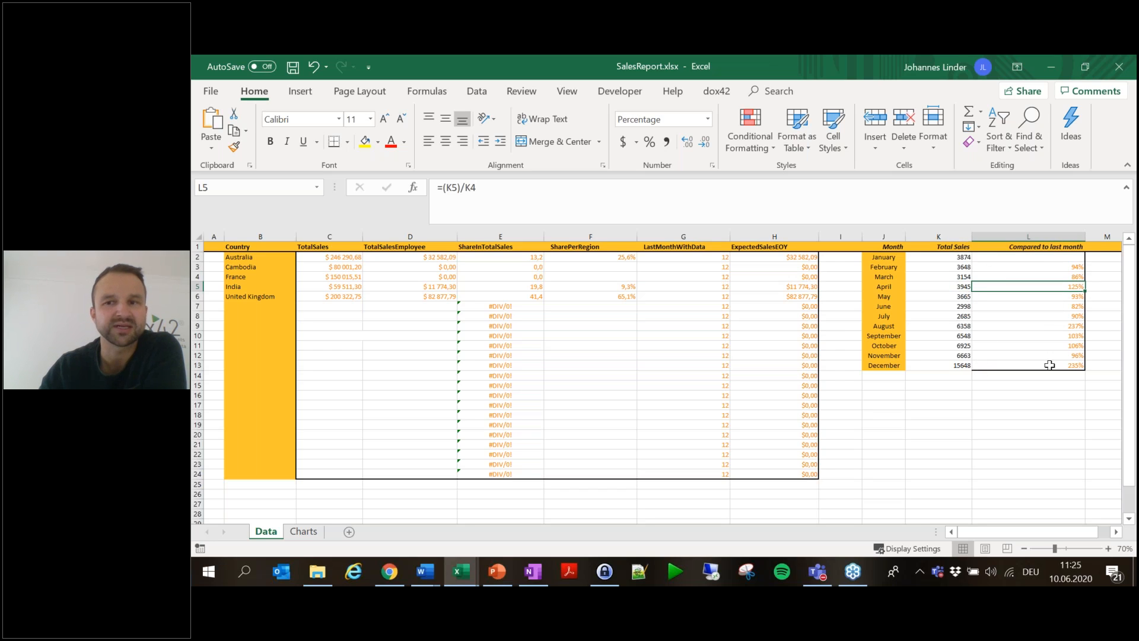
left_click(303, 531)
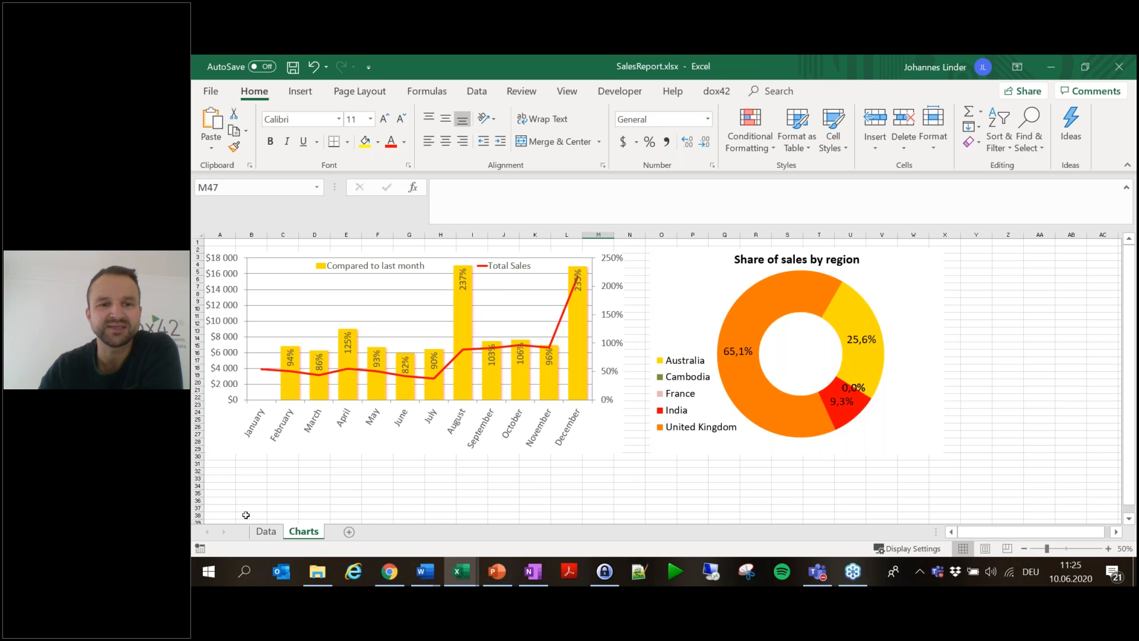
left_click(261, 531)
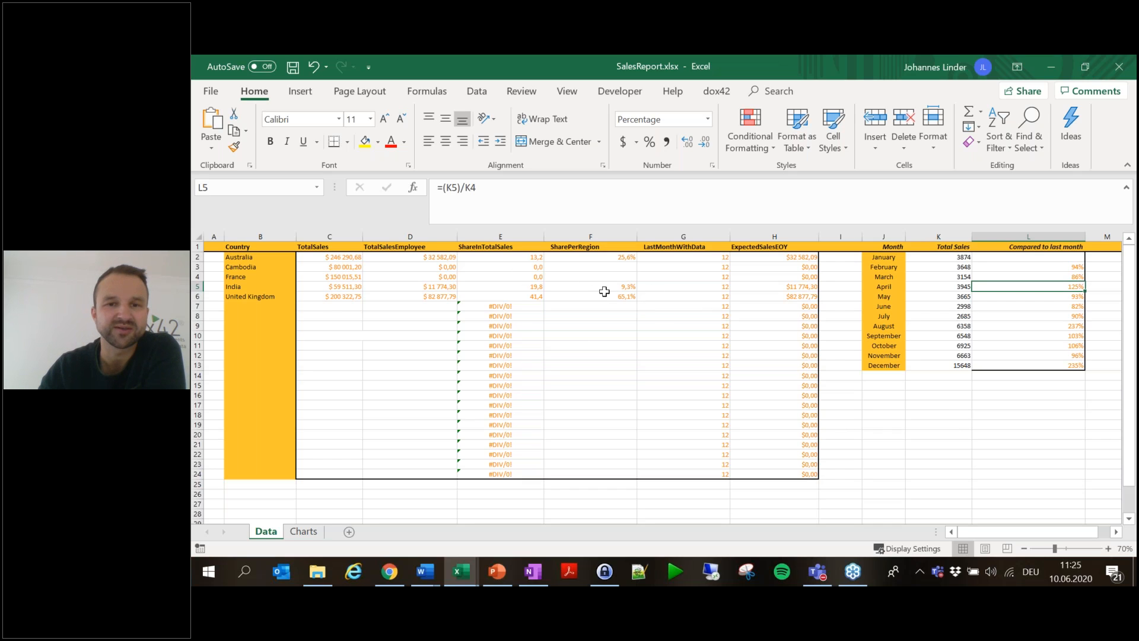
left_click(536, 266)
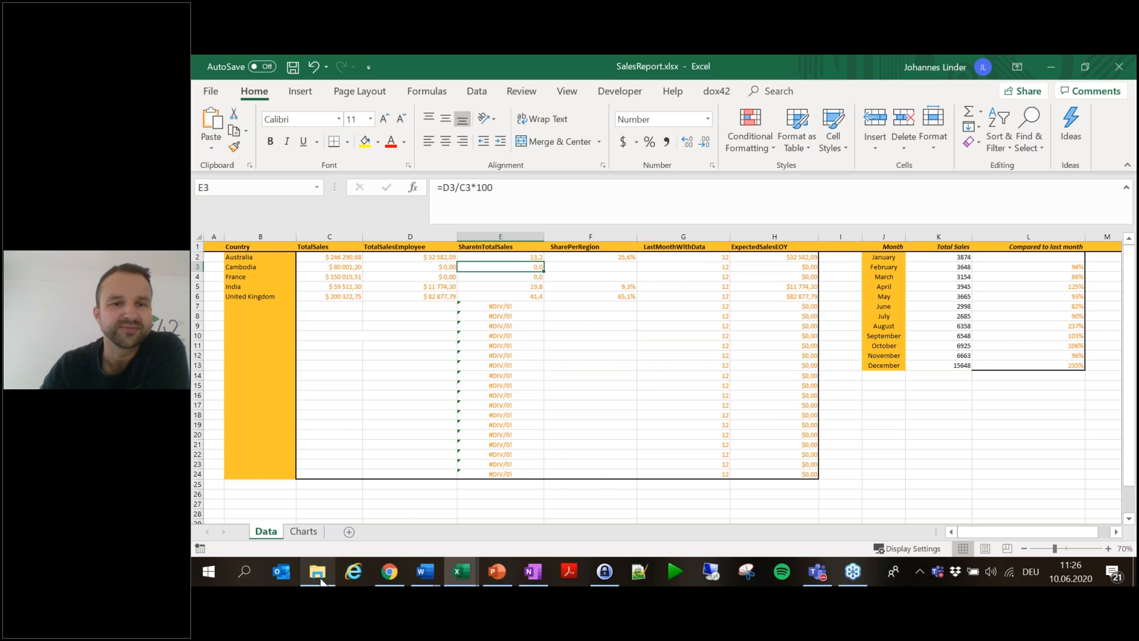
- In File Explorer, go to Desktop > Sales Report and open SalesReport.pptx
left_click(379, 516)
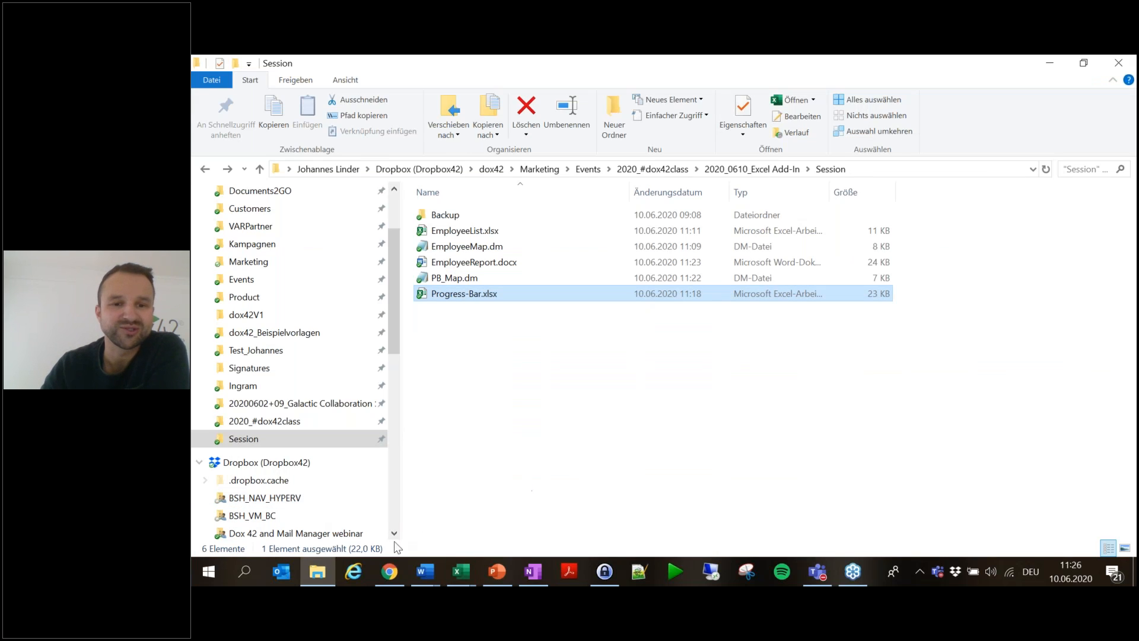
scroll(270, 261, "up", 2)
left_click(249, 221)
left_click(467, 225)
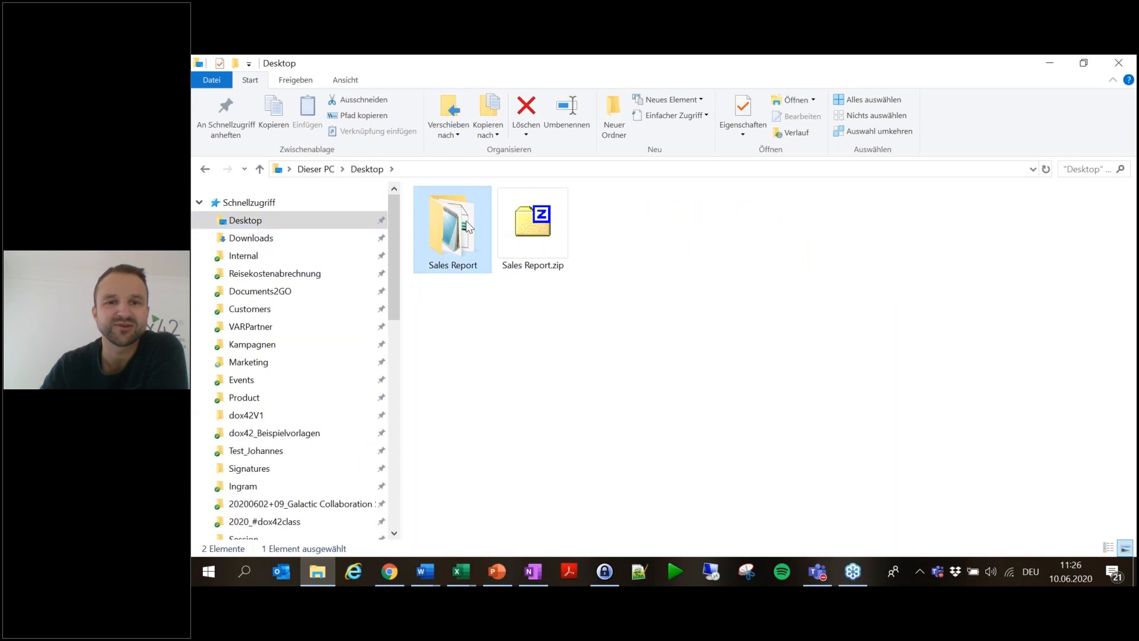
double_click(465, 221)
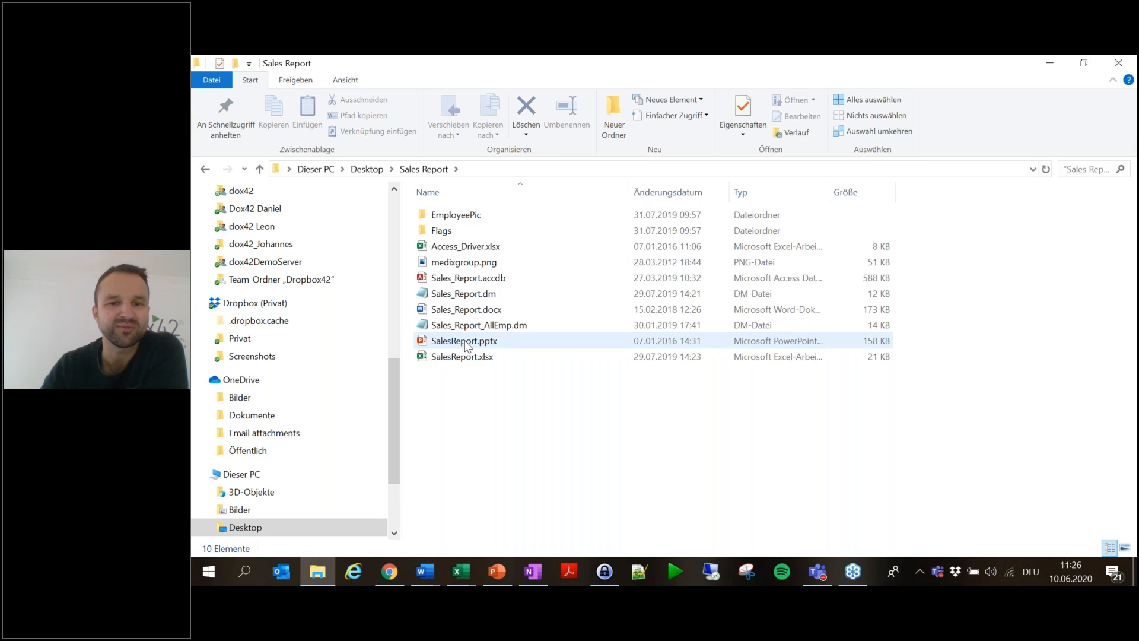
double_click(465, 343)
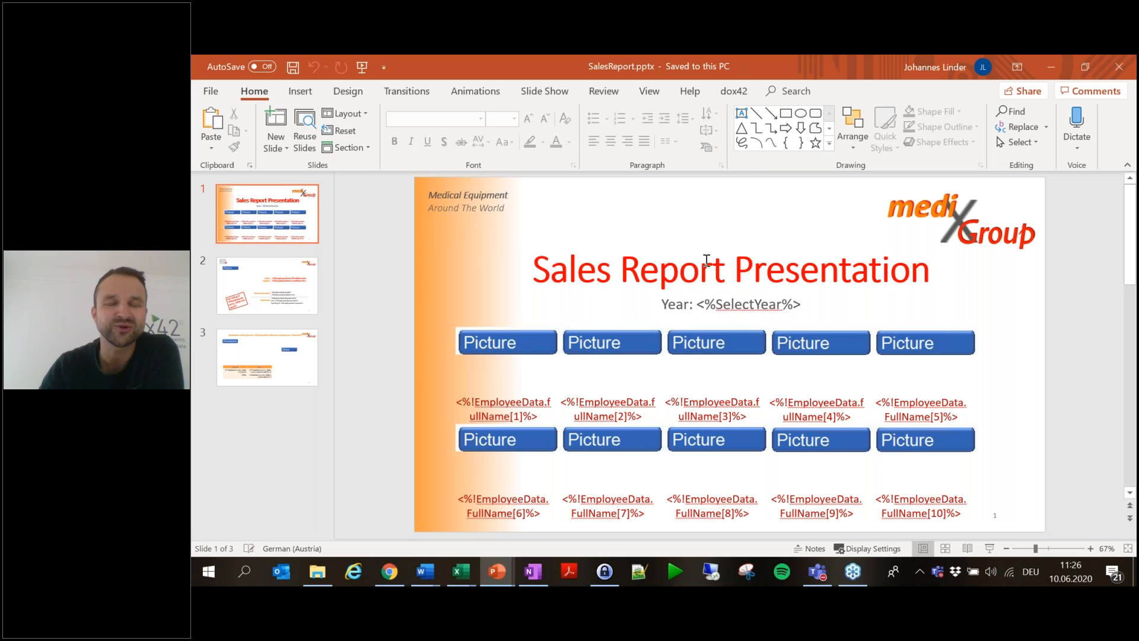
- Preview the template's second and third slides, then return to the first slide
left_click(280, 282)
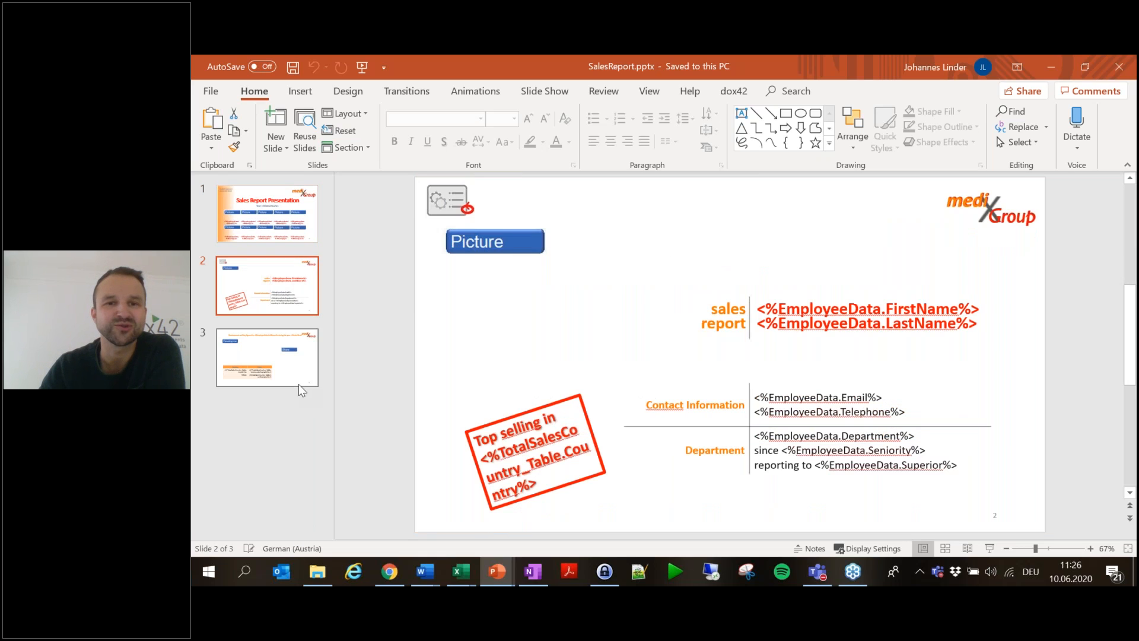
left_click(300, 363)
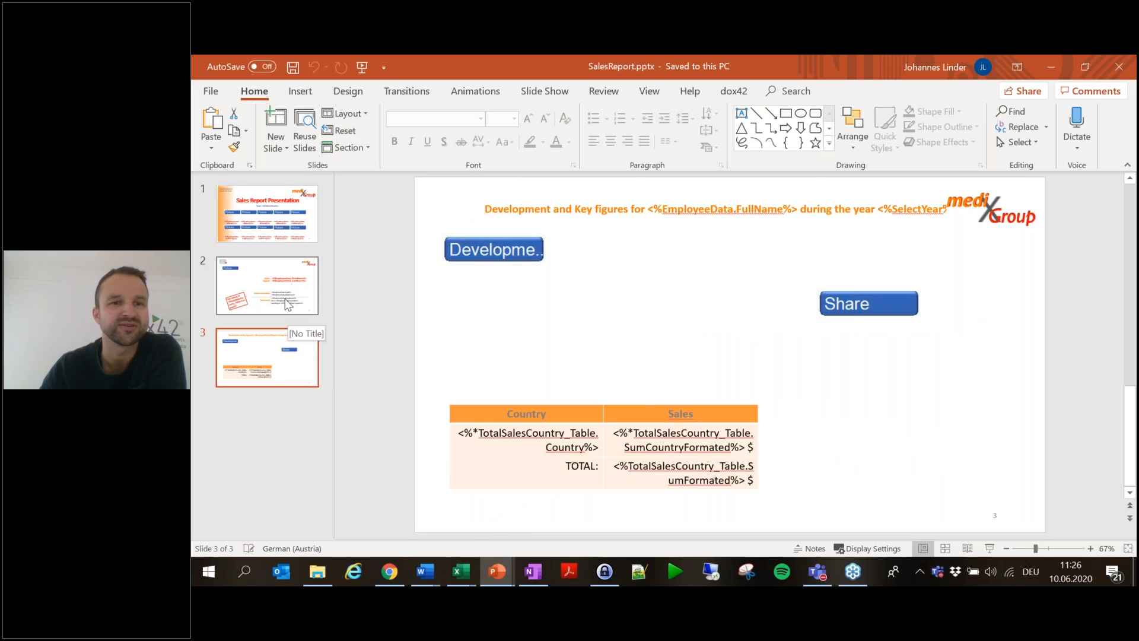
key("Home")
- Generate the sales report with the MS Access 2016 provider for year 2017
left_click(736, 91)
left_click(213, 121)
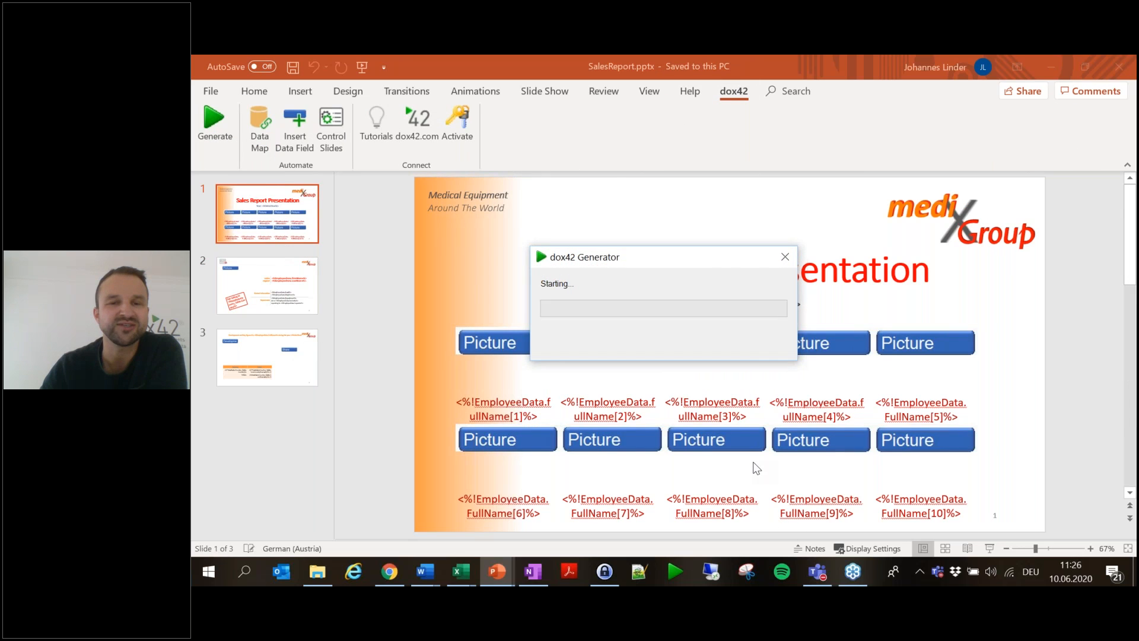
left_click(637, 301)
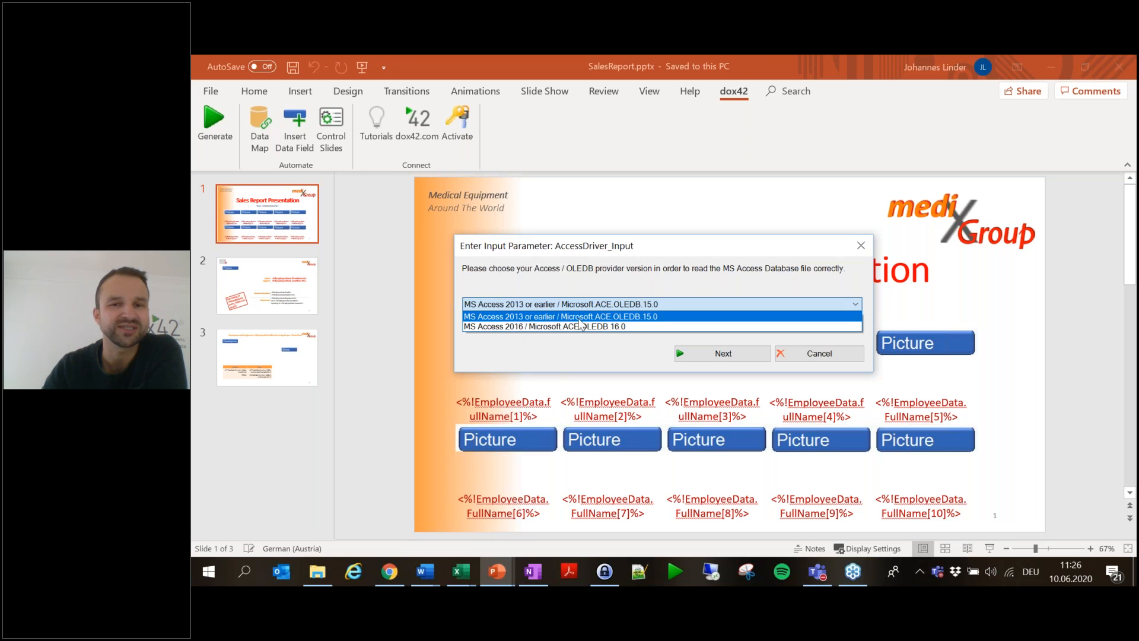
left_click(515, 327)
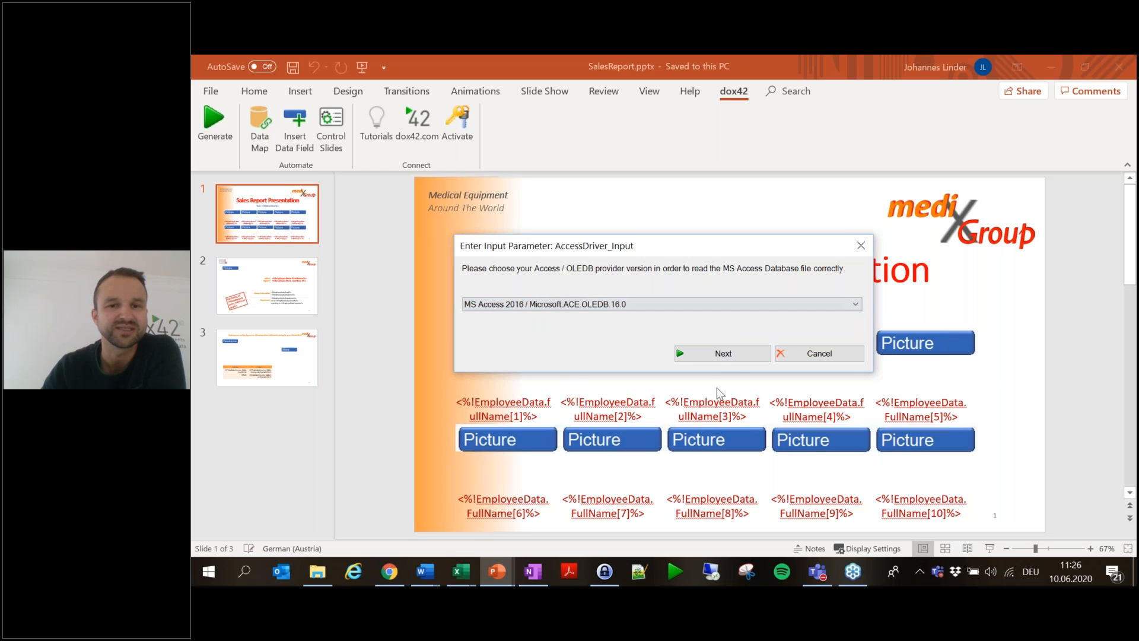
left_click(721, 354)
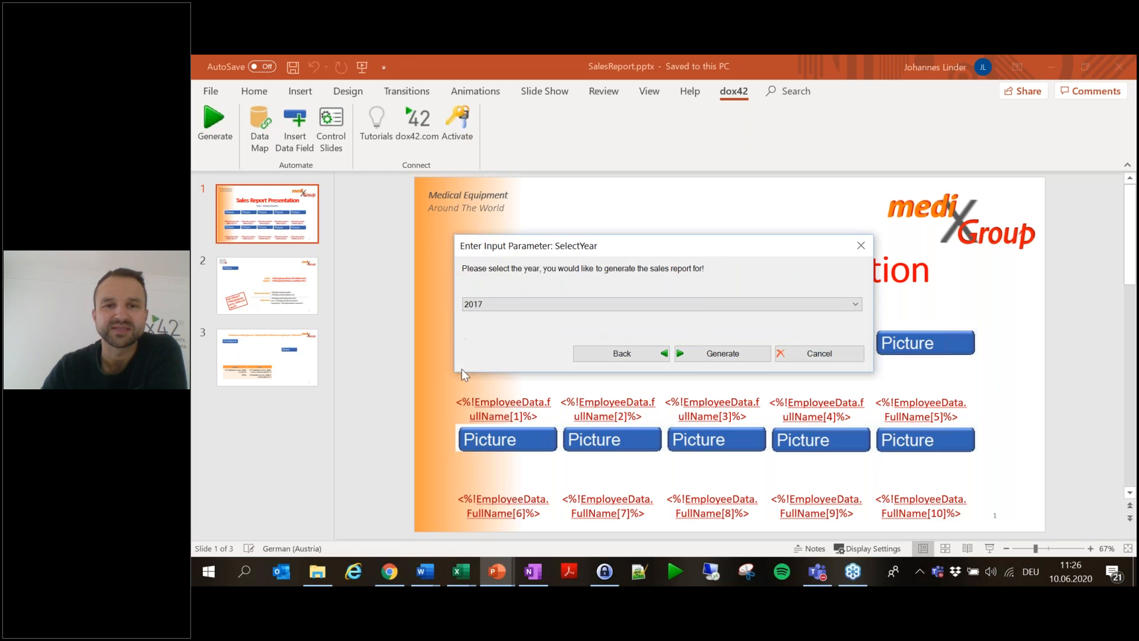
left_click(739, 355)
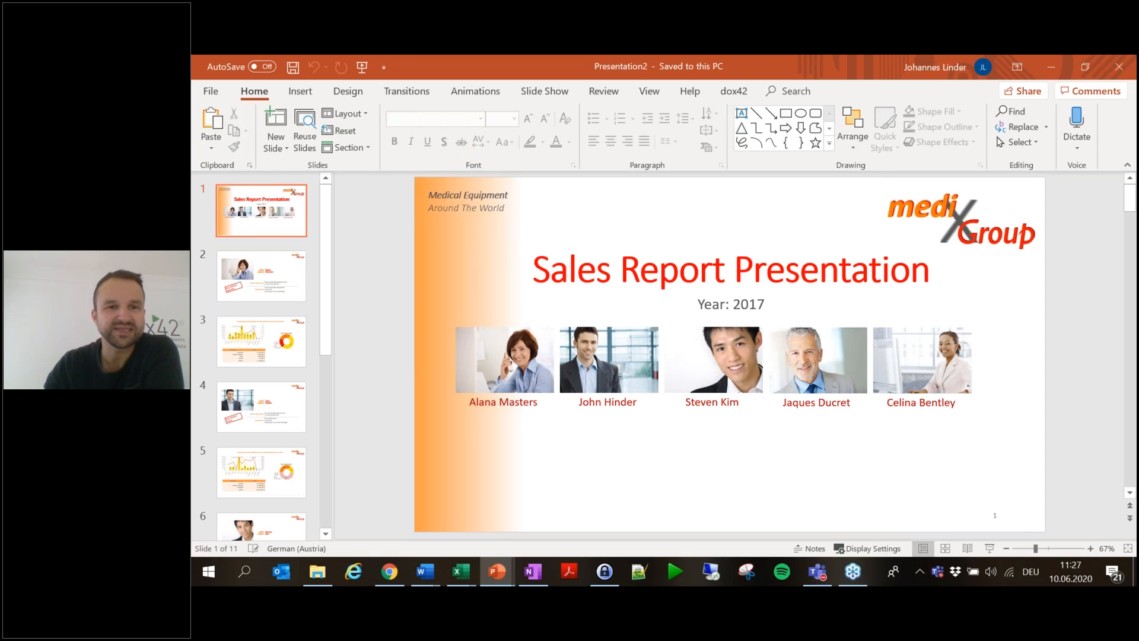
- Page through generated slides 2, 3, 5 and 9 to review employees' key figures
left_click(277, 293)
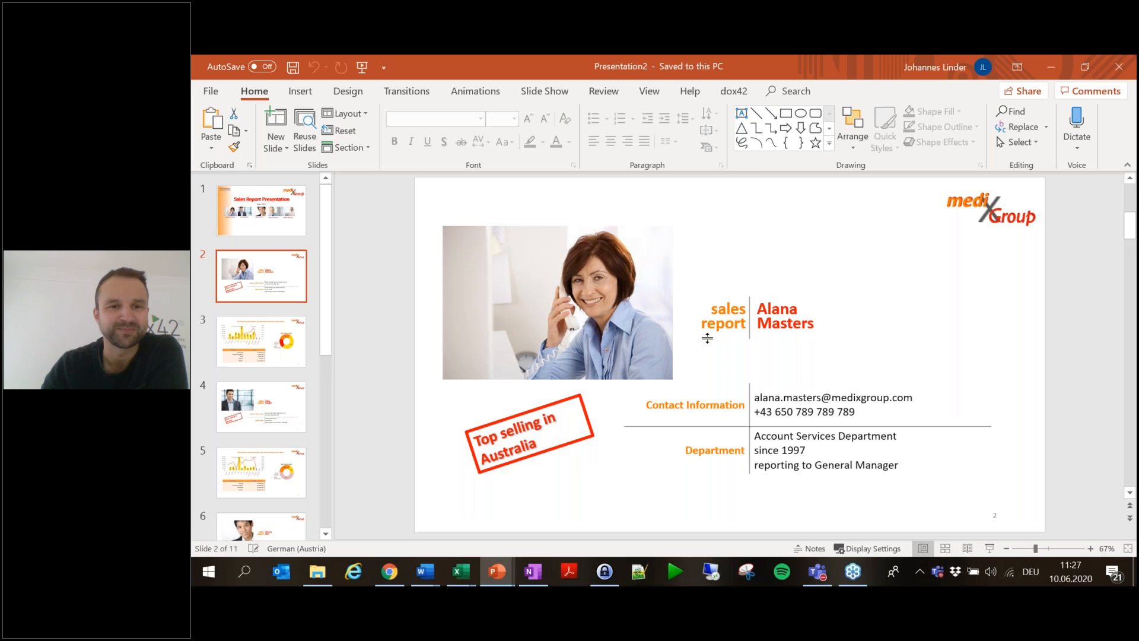
left_click(265, 349)
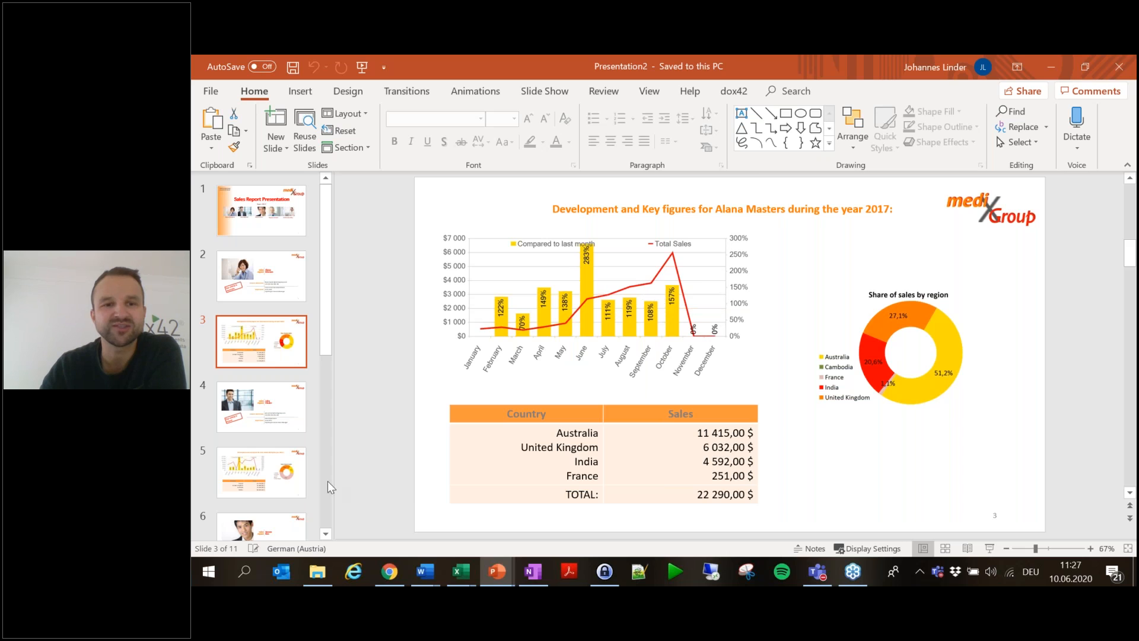
left_click(263, 474)
scroll(282, 477, "down", 2)
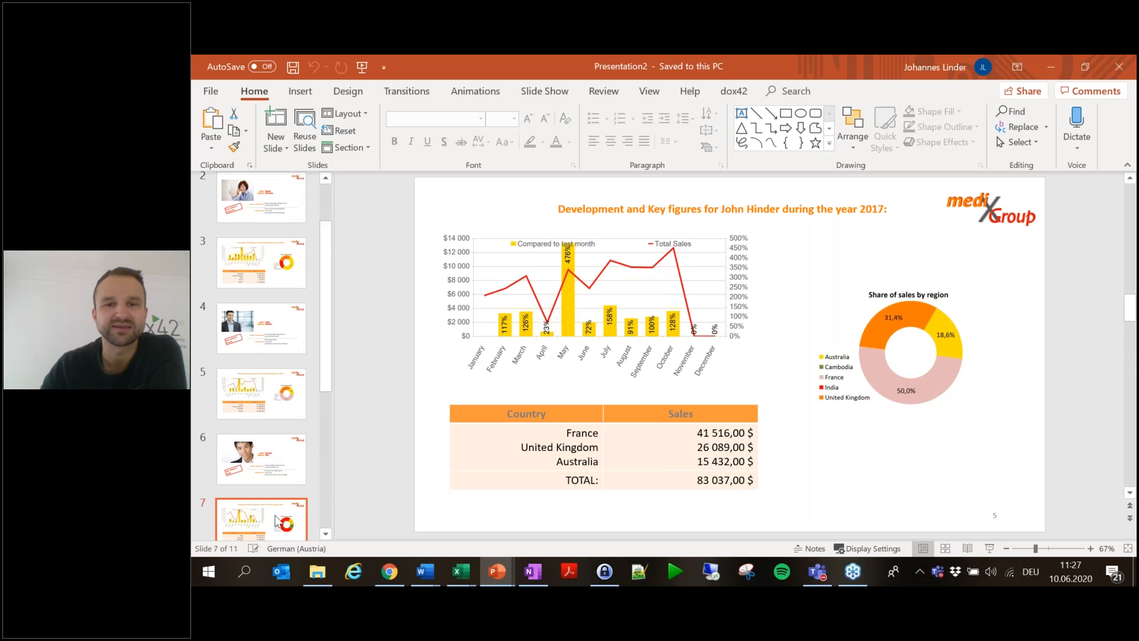
scroll(279, 504, "down", 6)
left_click(273, 468)
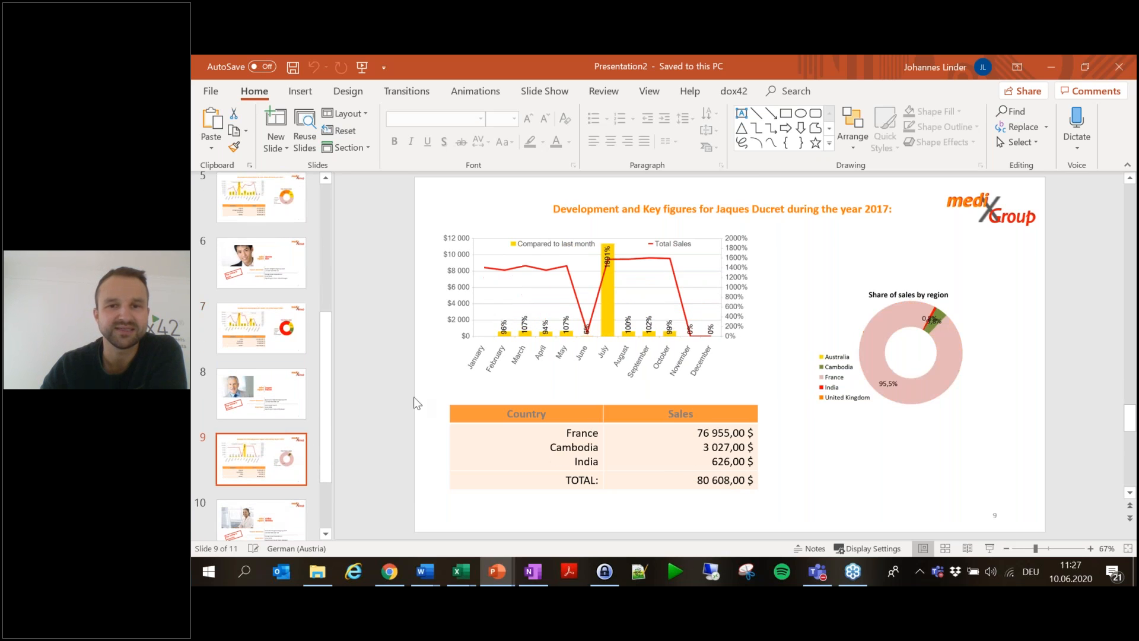